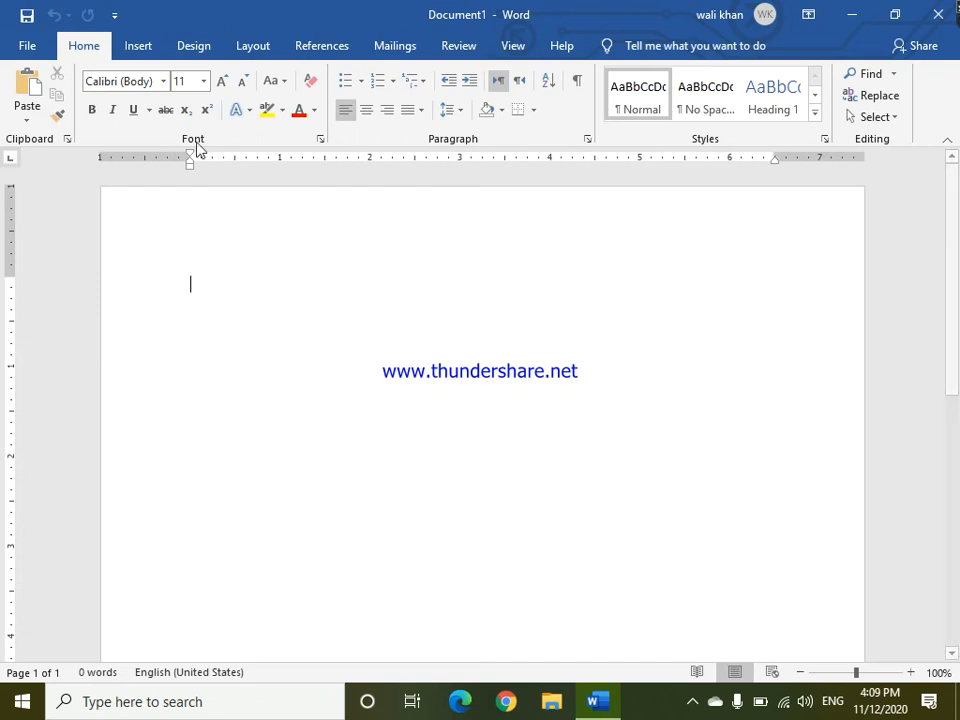
click(140, 52)
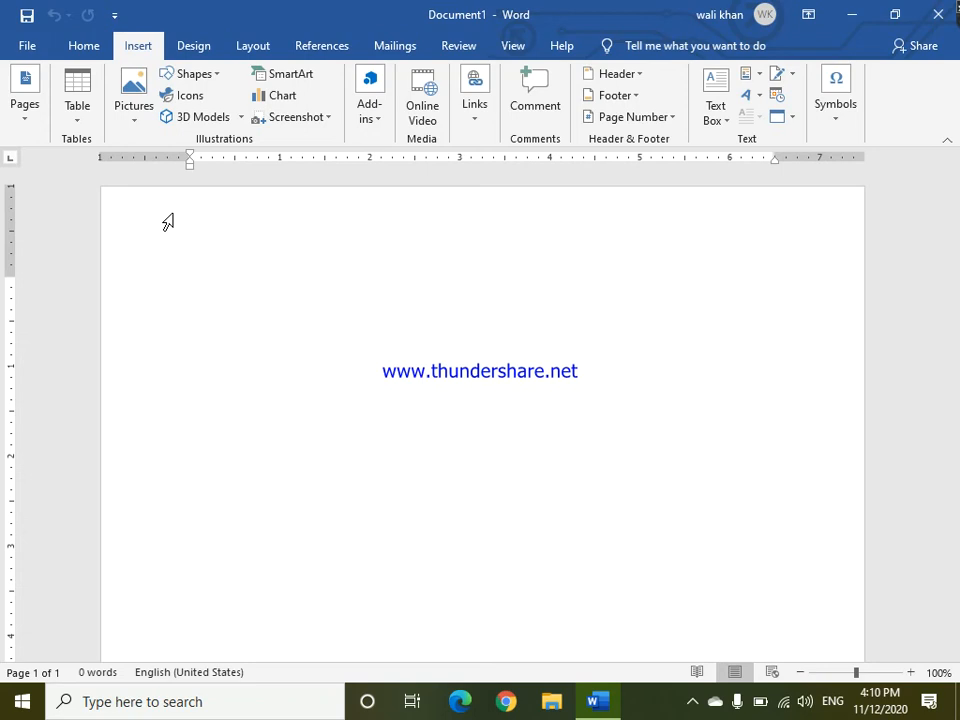
click(26, 116)
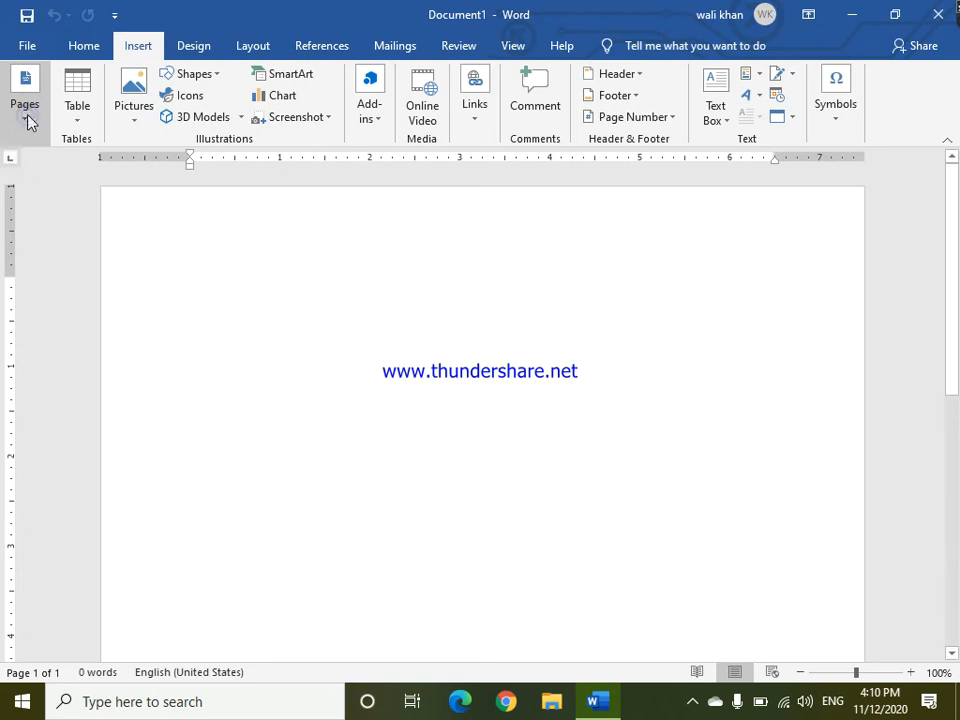
click(26, 116)
click(26, 116)
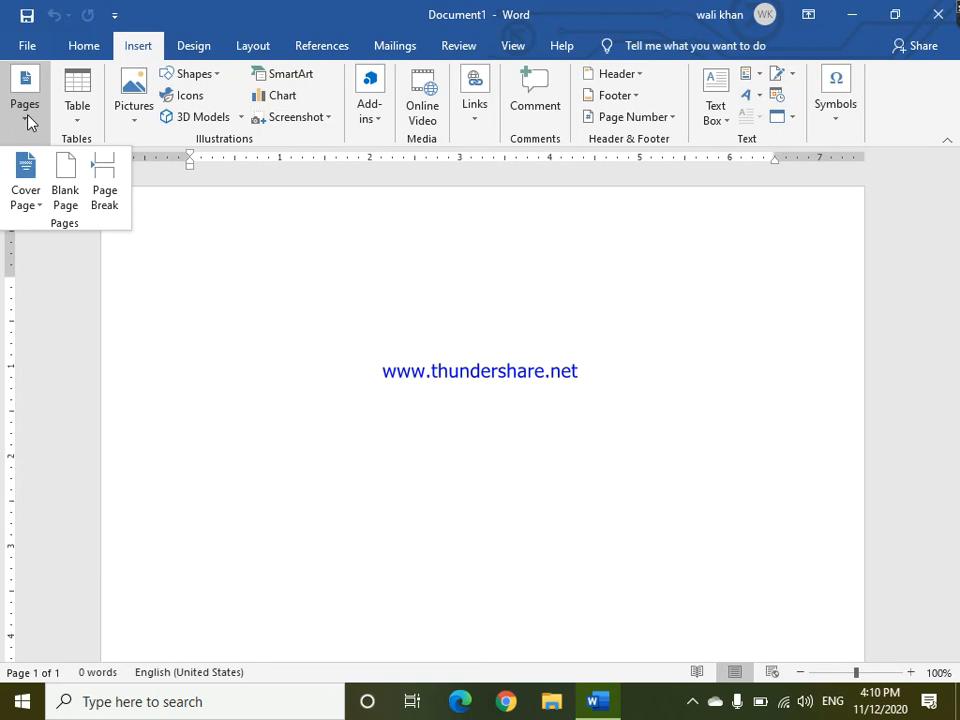
click(28, 120)
right_click(28, 122)
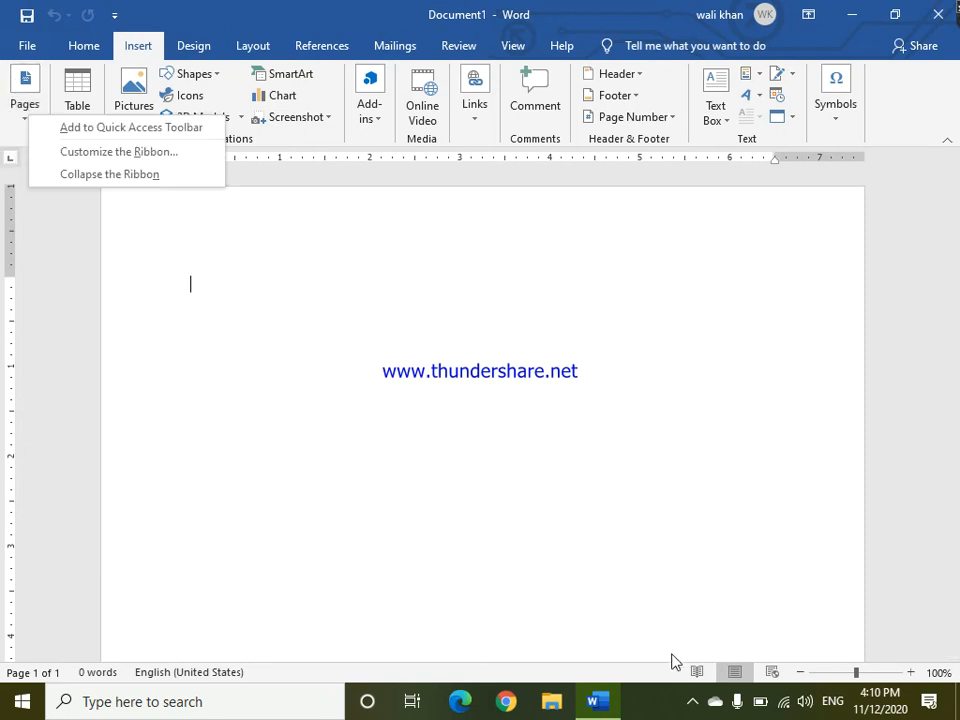
click(692, 701)
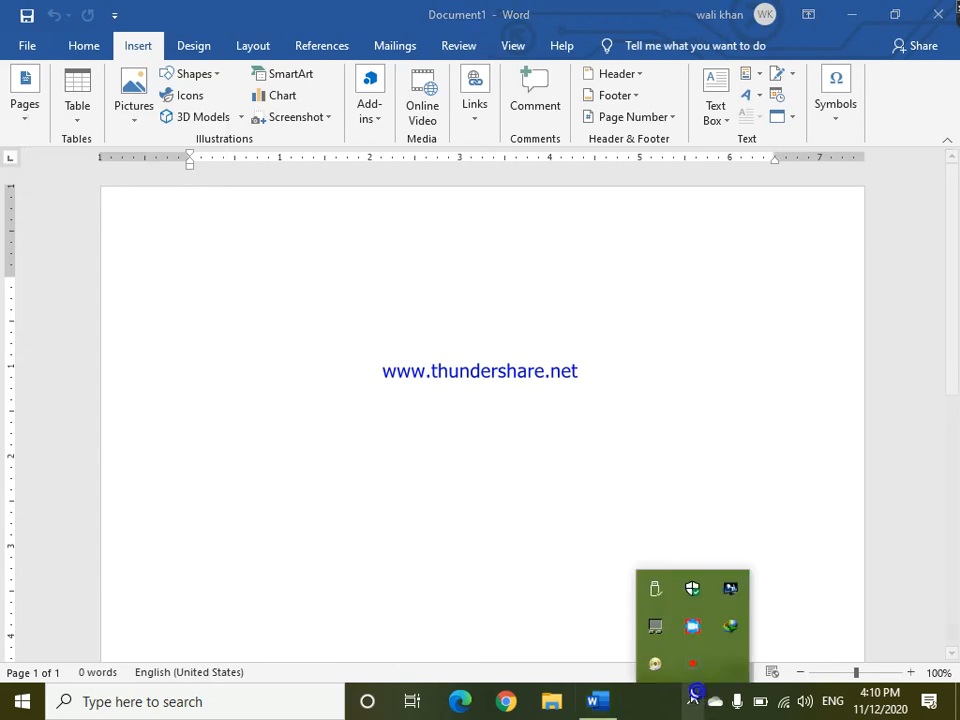
click(703, 628)
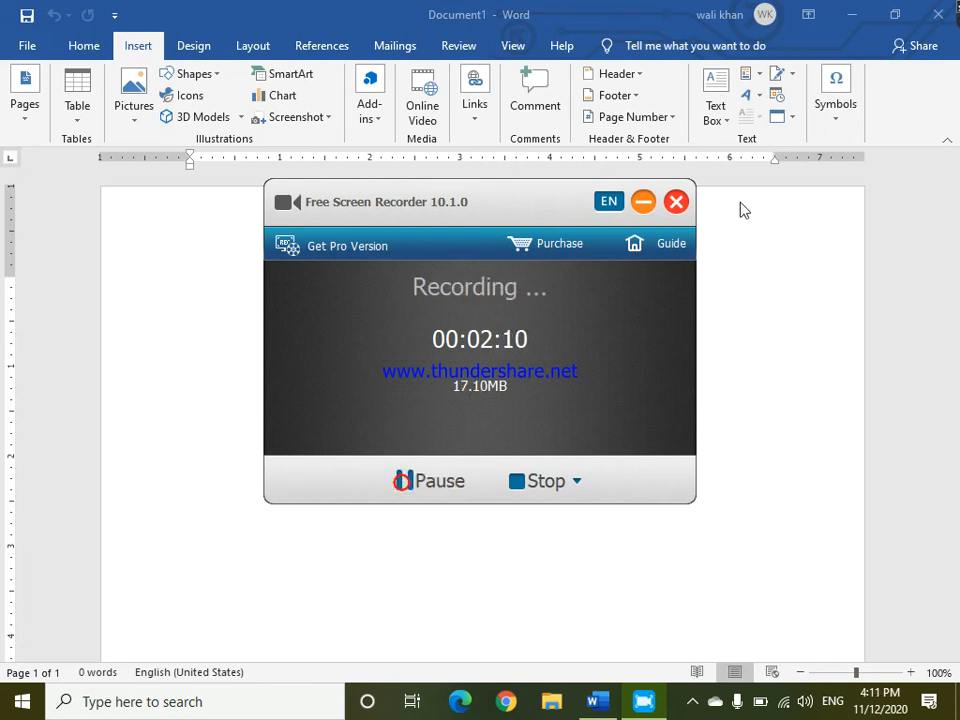
click(644, 203)
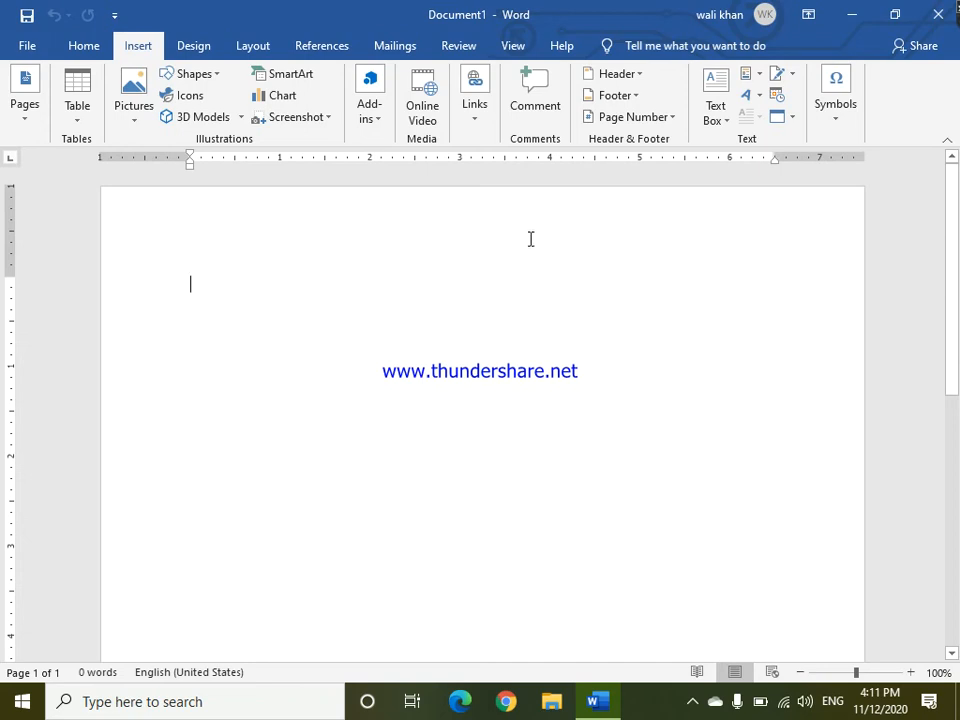
click(20, 119)
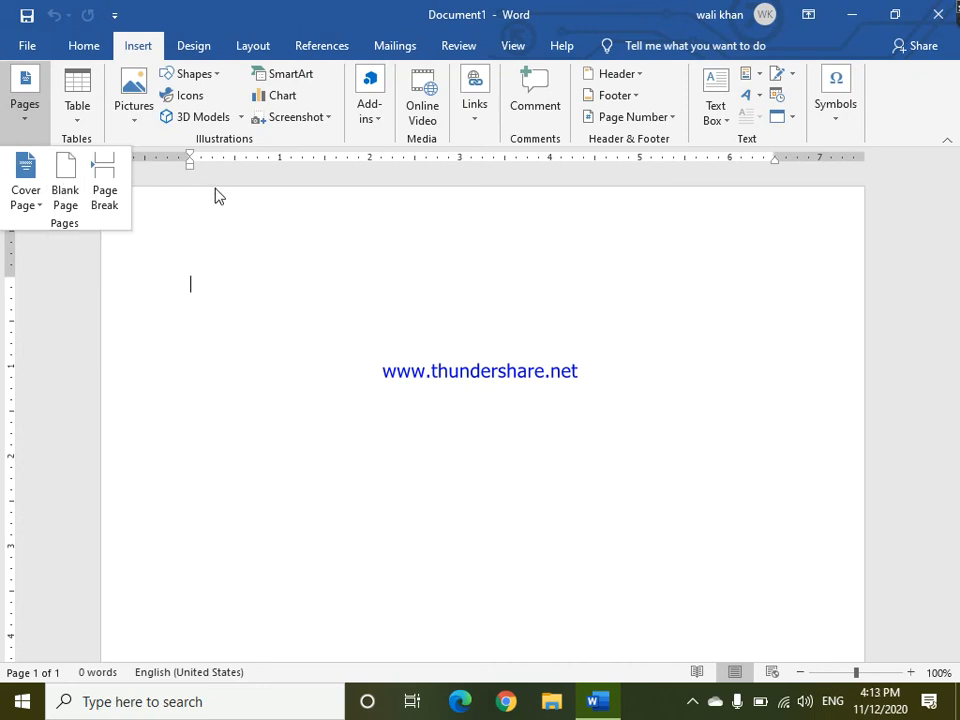
click(199, 212)
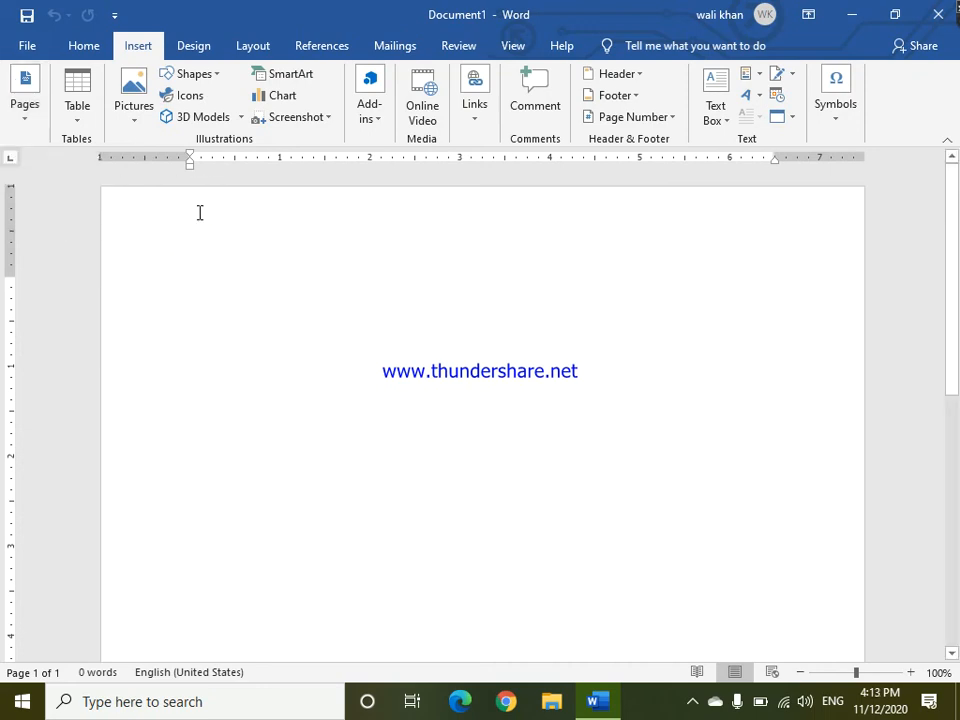
Generate four paragraphs of sample text with the formula =rand(4).
text(=)
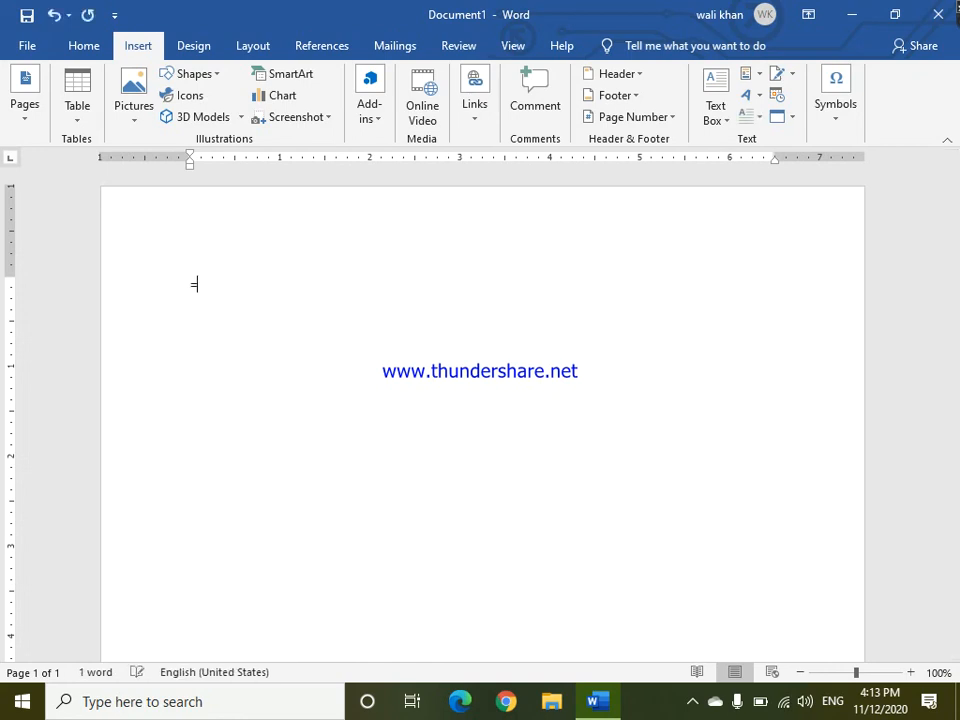
text(rand)
text((4))
key(Return)
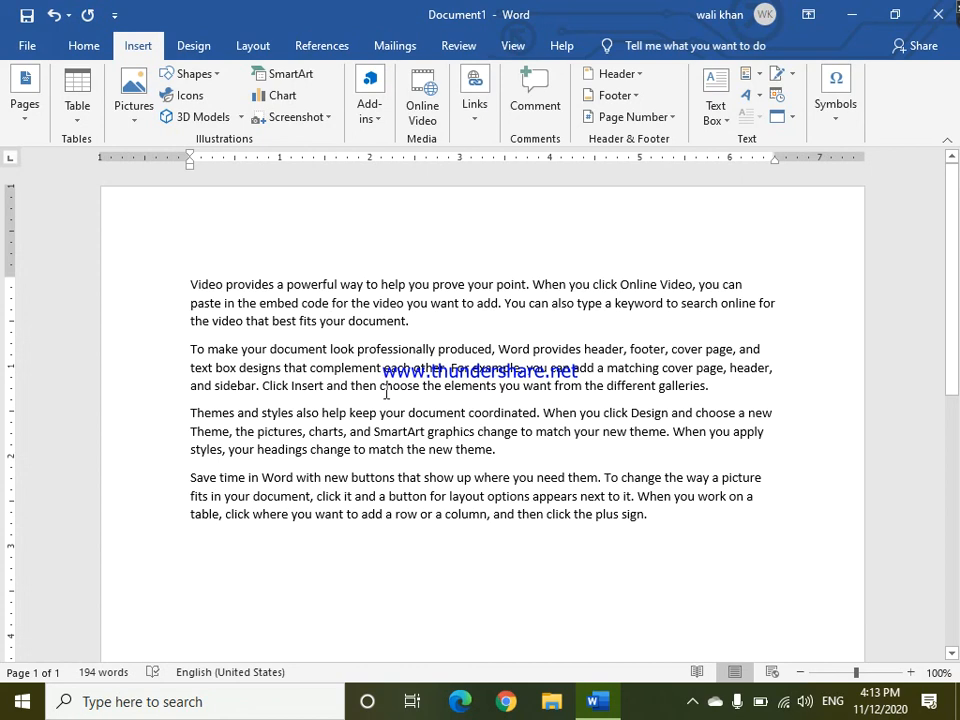
Insert a page break after the last sample paragraph.
scroll(386, 393, down, 10)
key(ctrl+Return)
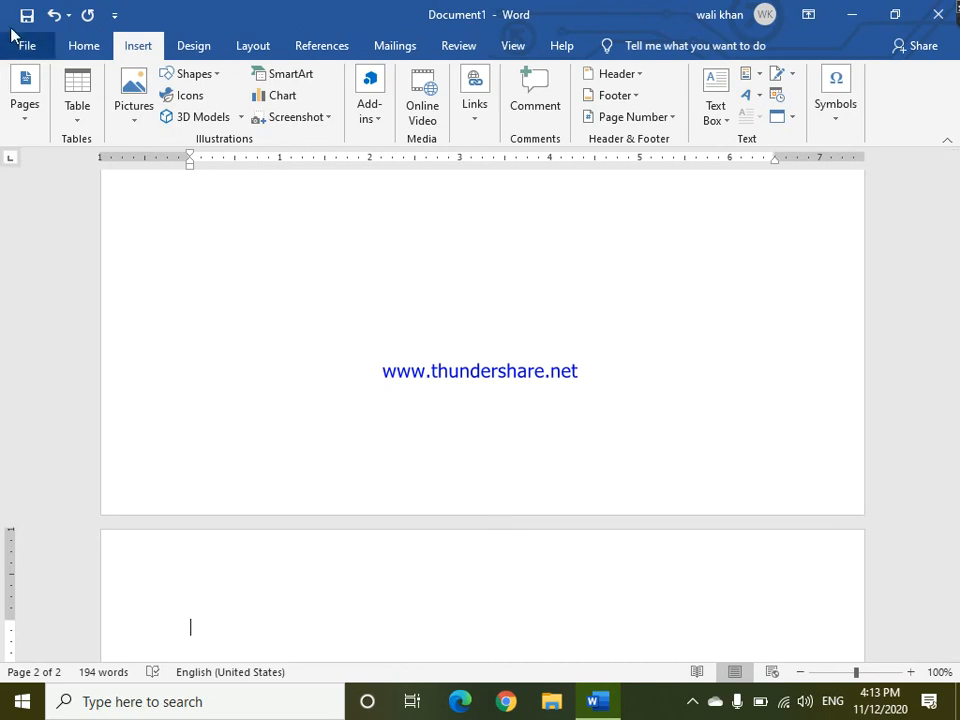
Insert the Integral built-in cover page at the start of the document.
click(24, 84)
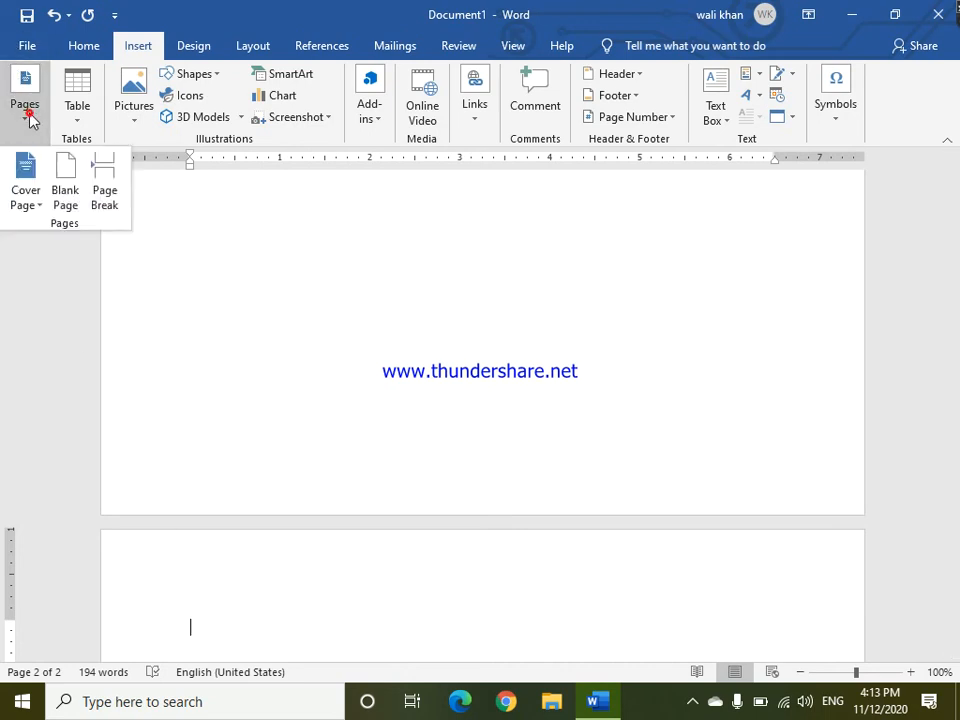
click(29, 189)
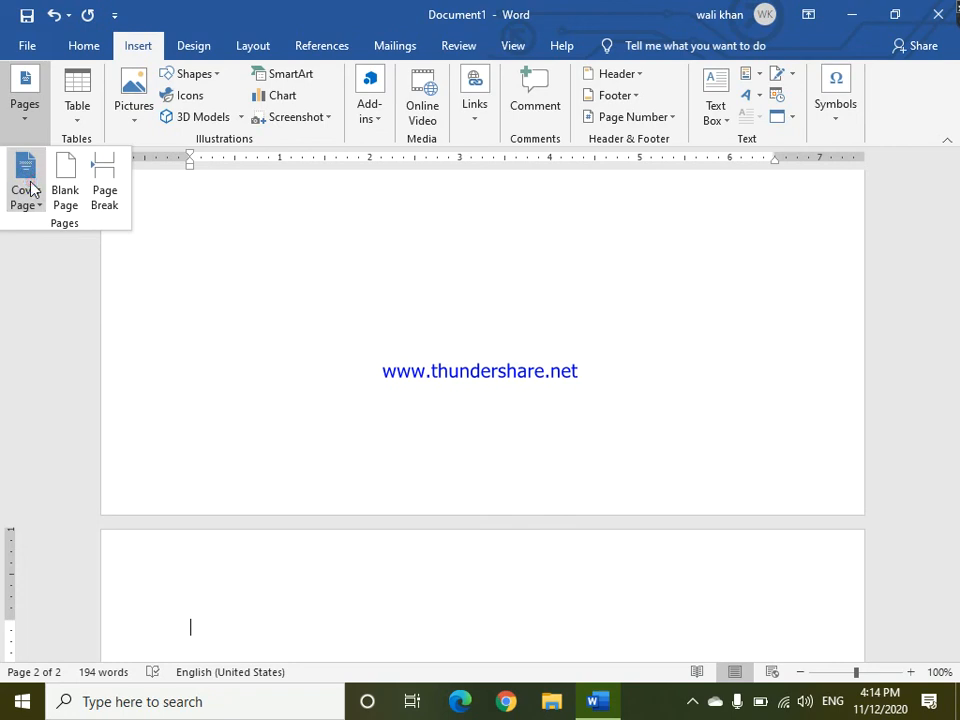
click(30, 184)
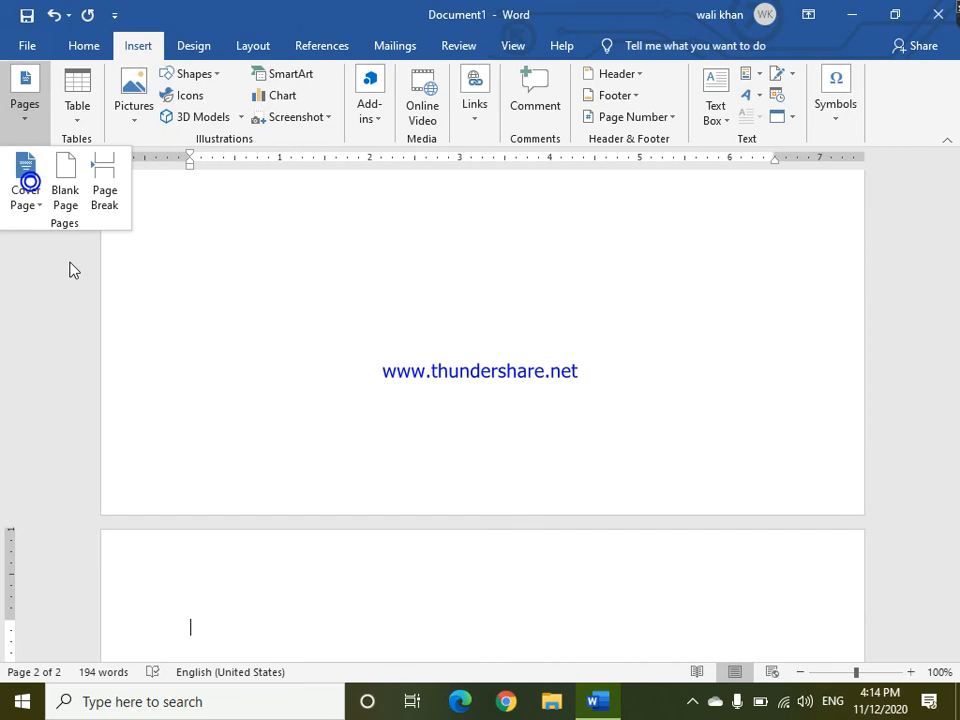
click(28, 200)
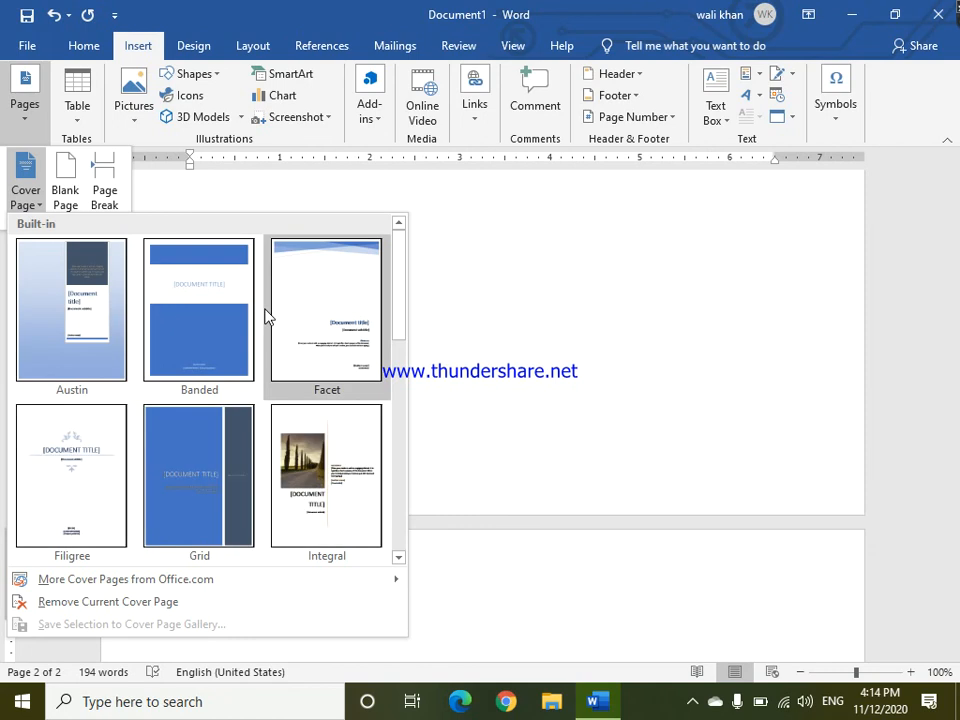
click(300, 450)
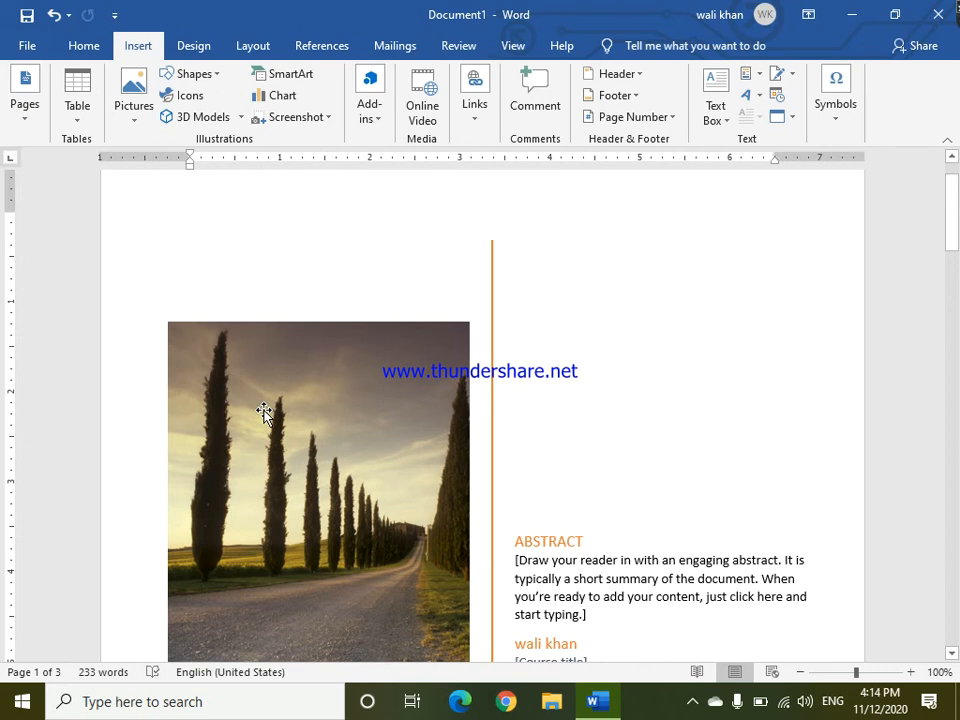
Type cec on the blank third page.
click(263, 412)
scroll(263, 412, down, 4)
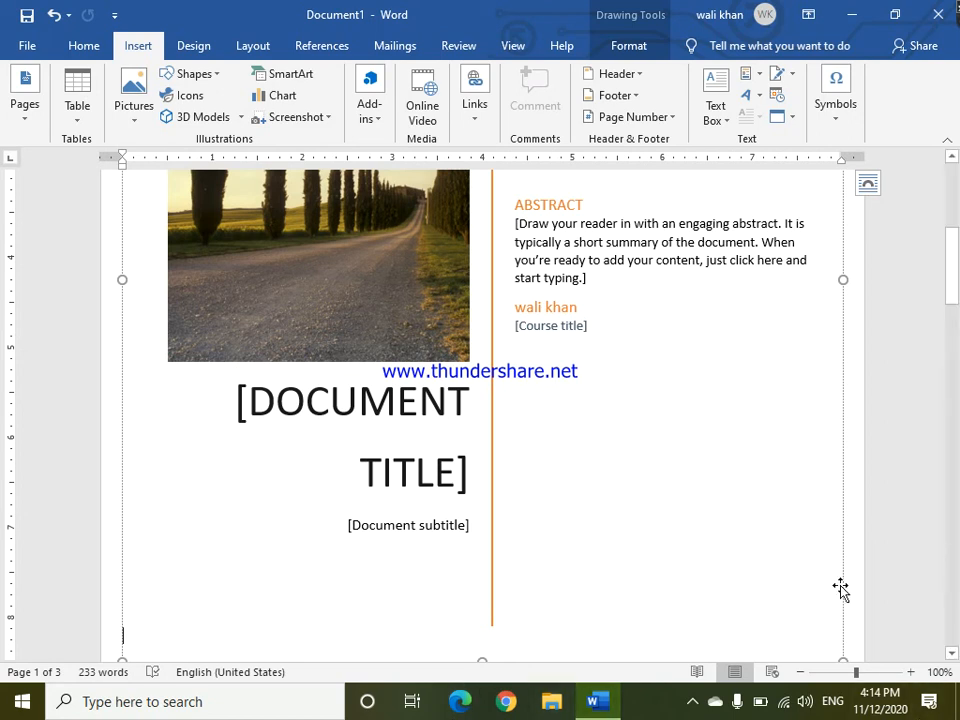
click(949, 418)
drag(949, 416, 957, 481)
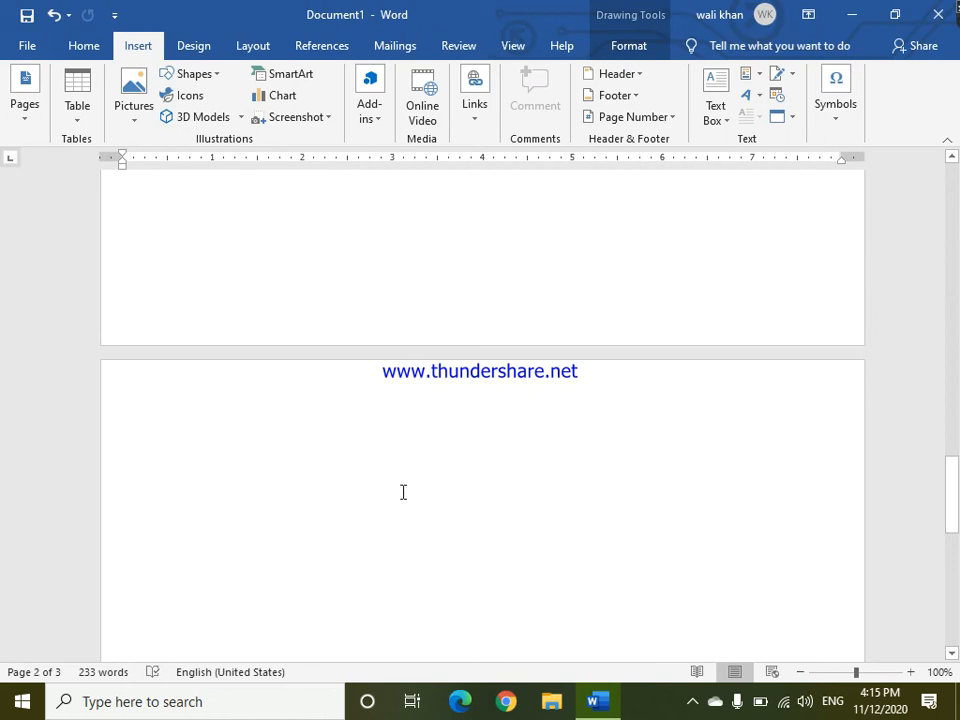
click(336, 498)
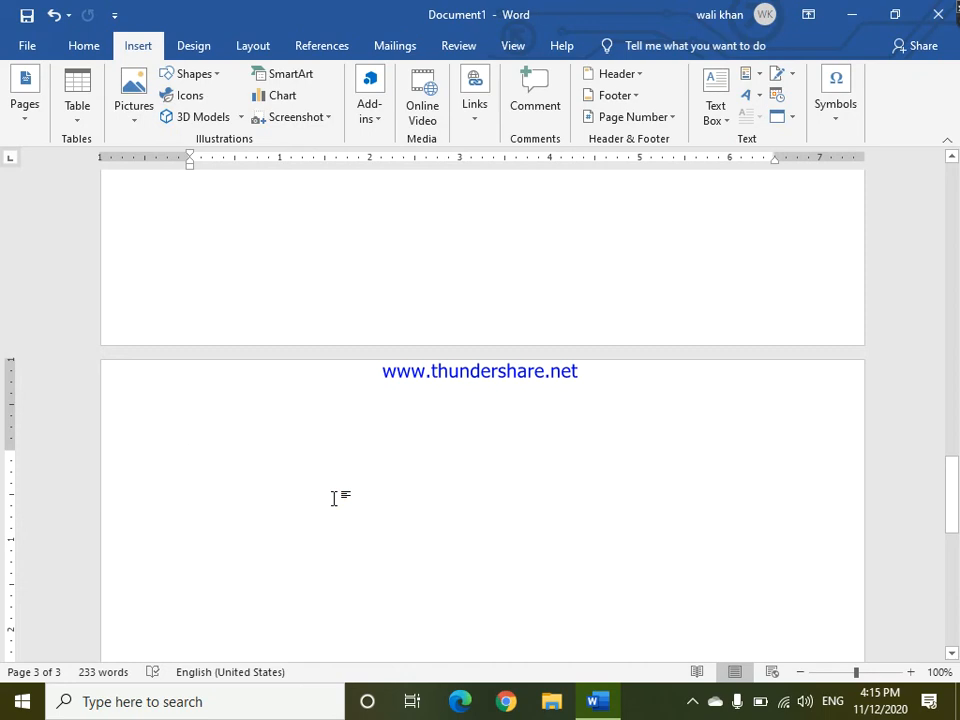
text(cec)
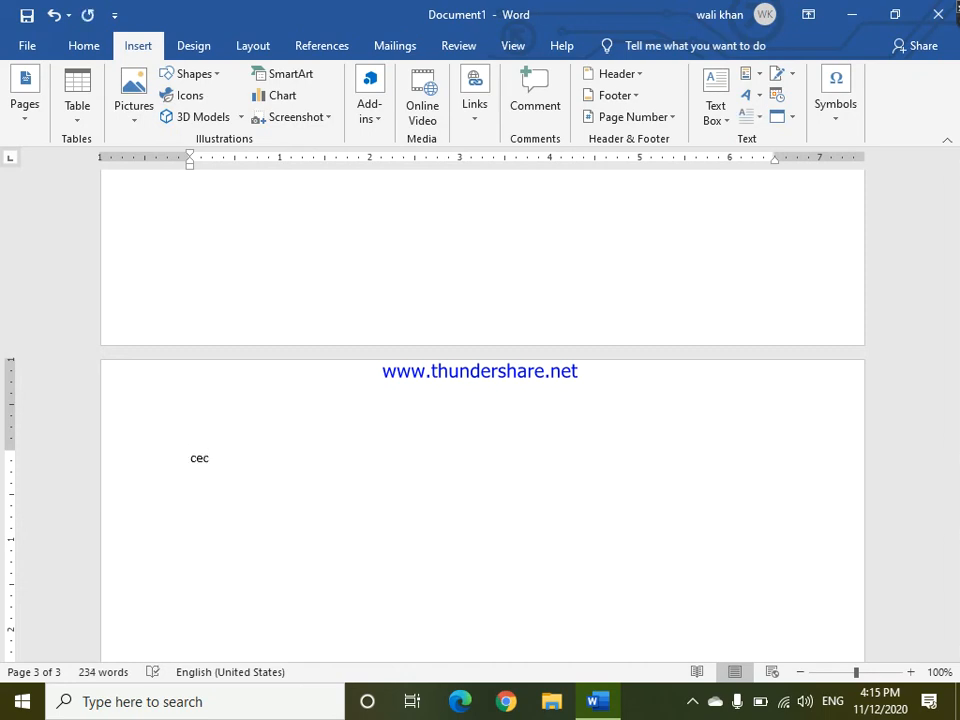
Select the cec text and grow its font size to 90.
click(172, 456)
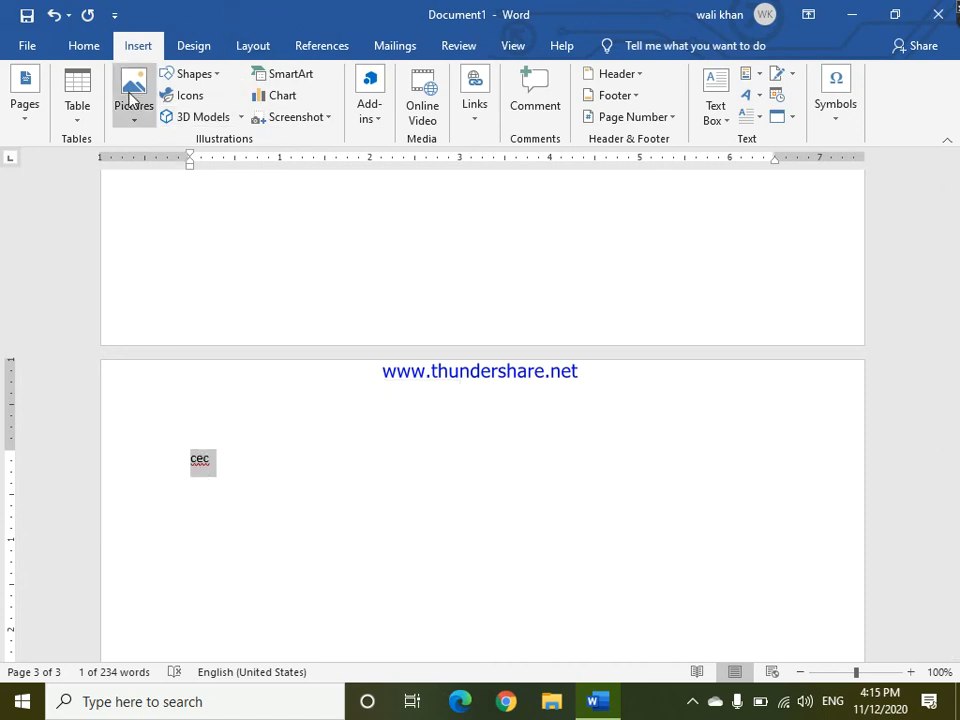
right_click(200, 458)
click(200, 459)
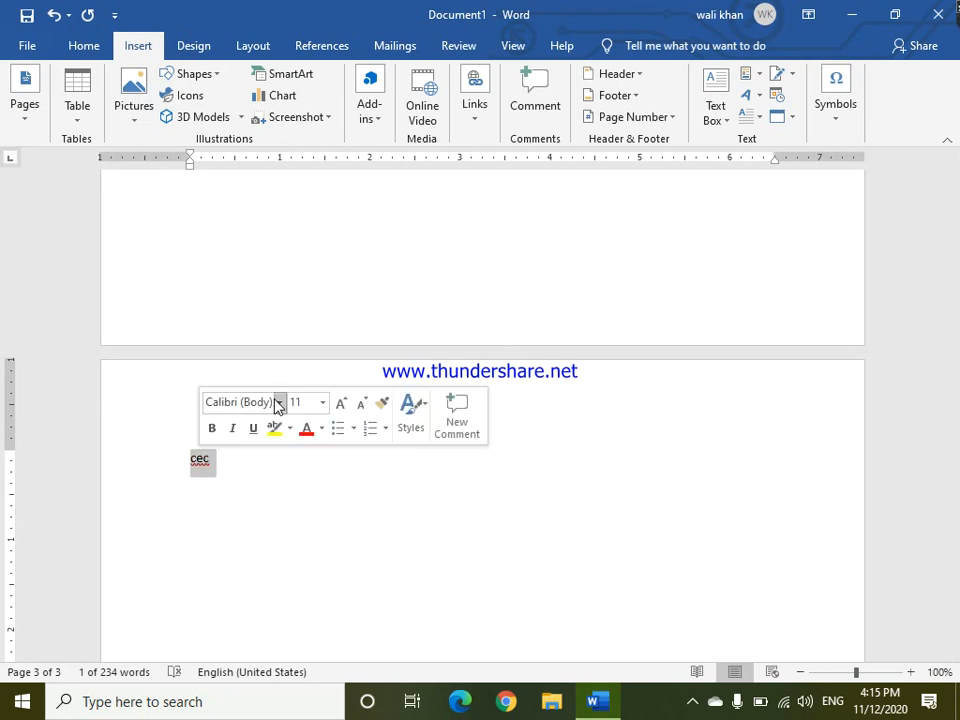
click(339, 402)
click(339, 402)
click(339, 402)
click(339, 402)
click(339, 402)
double_click(339, 402)
click(339, 402)
double_click(339, 402)
click(339, 402)
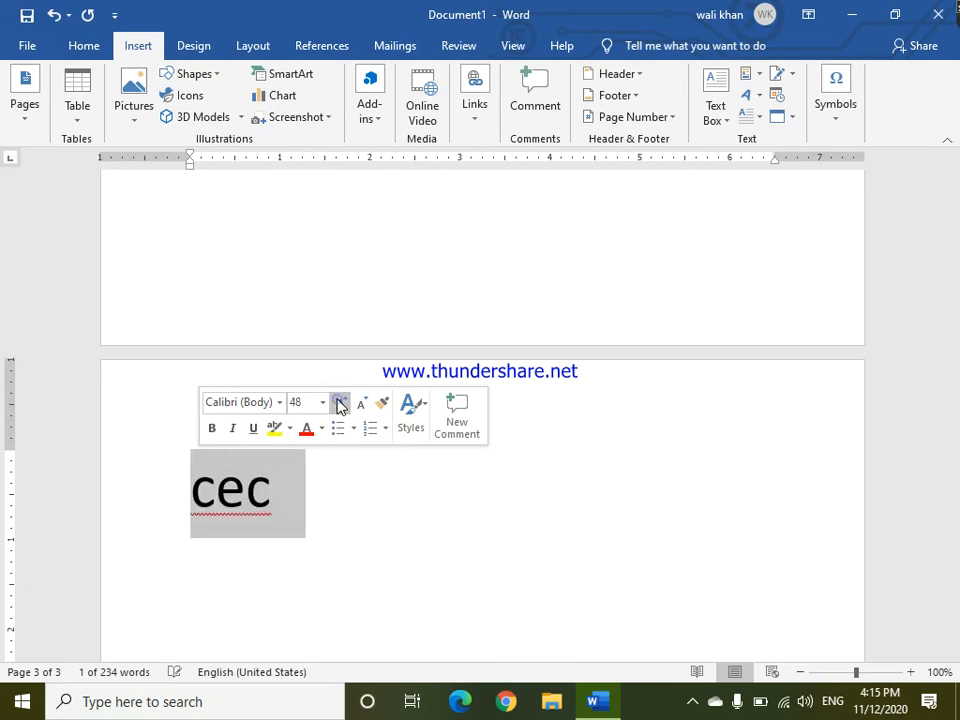
double_click(339, 402)
click(339, 402)
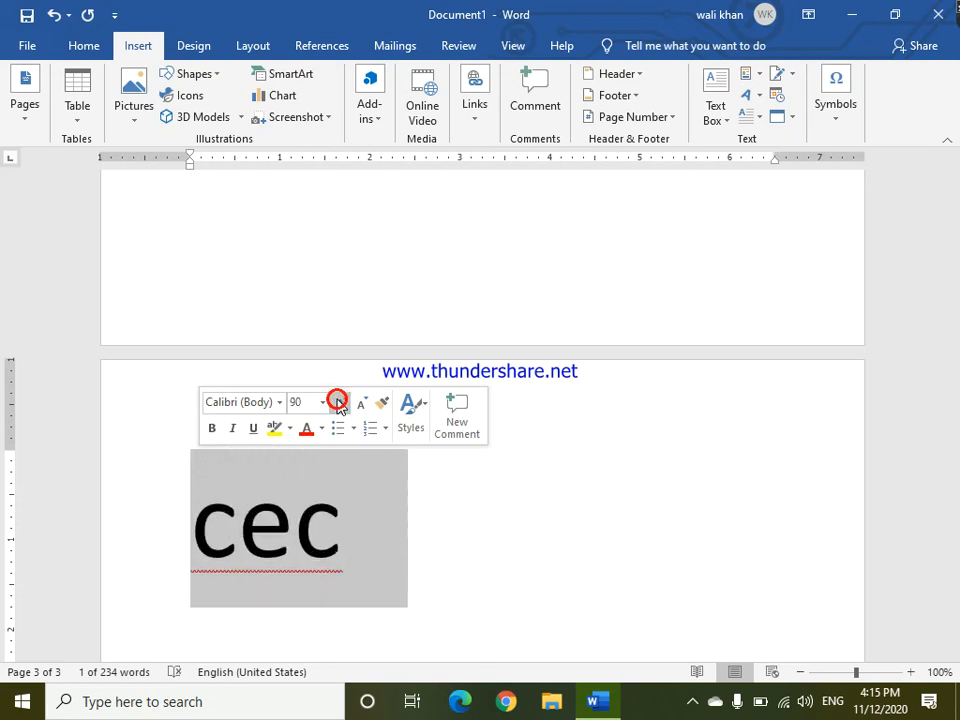
Center the cec paragraph on the page.
key(ctrl+h)
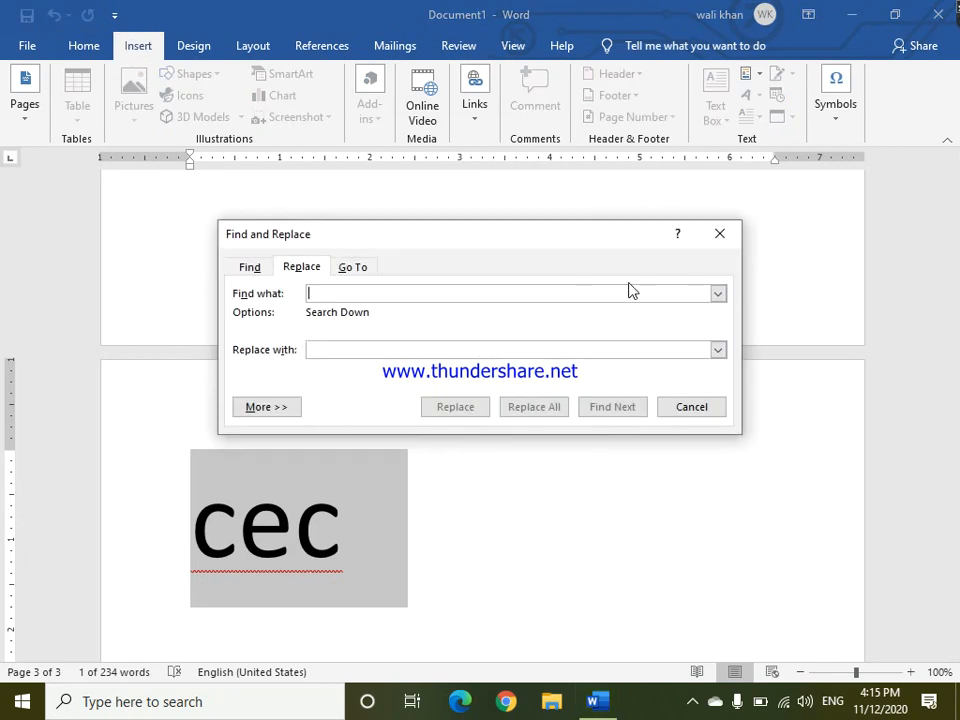
click(720, 234)
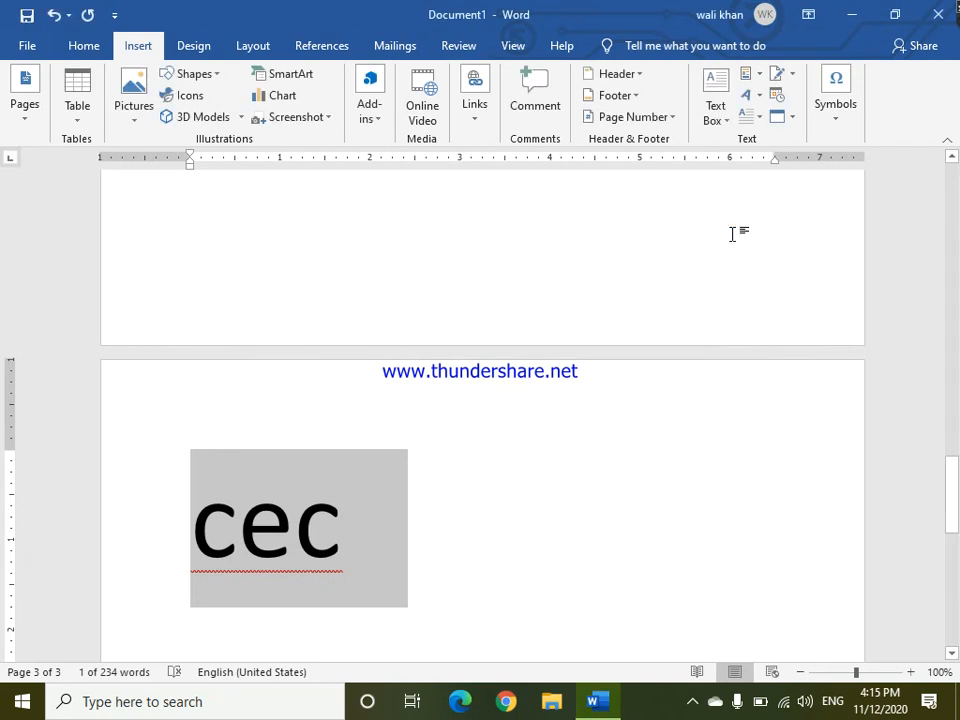
key(ctrl+e)
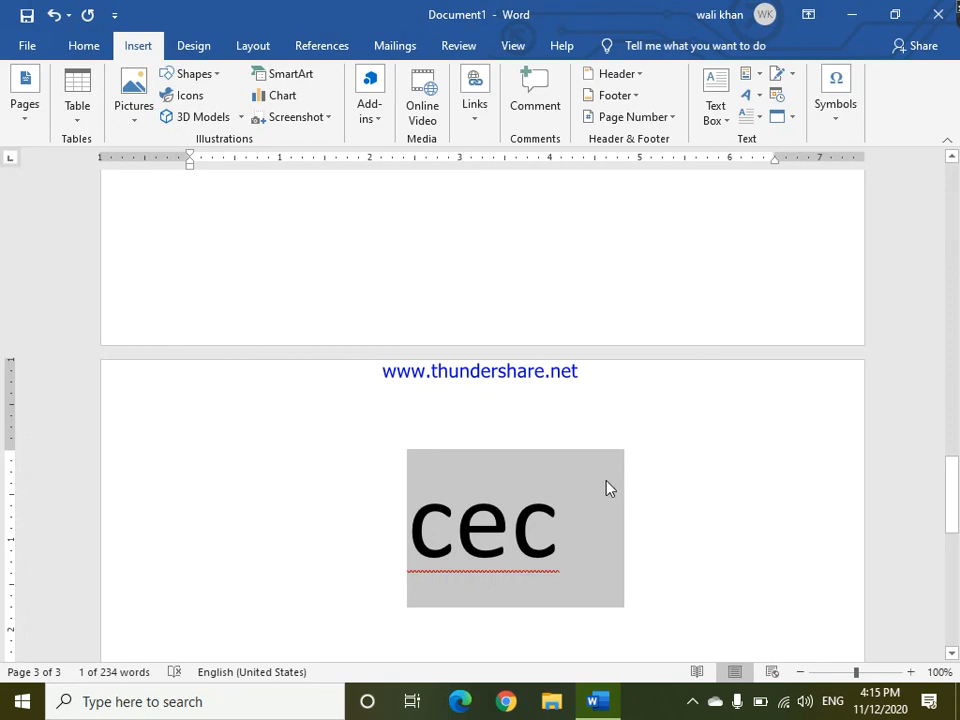
Draw a right triangle shape below the cec text and enlarge it from its corner handle.
click(628, 510)
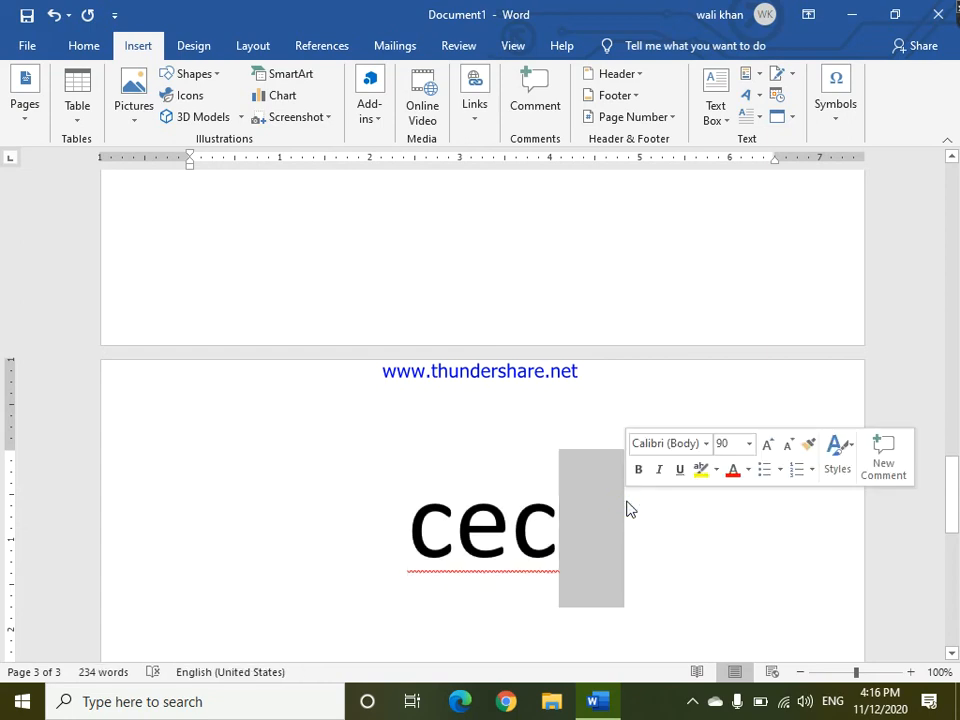
click(170, 73)
click(192, 74)
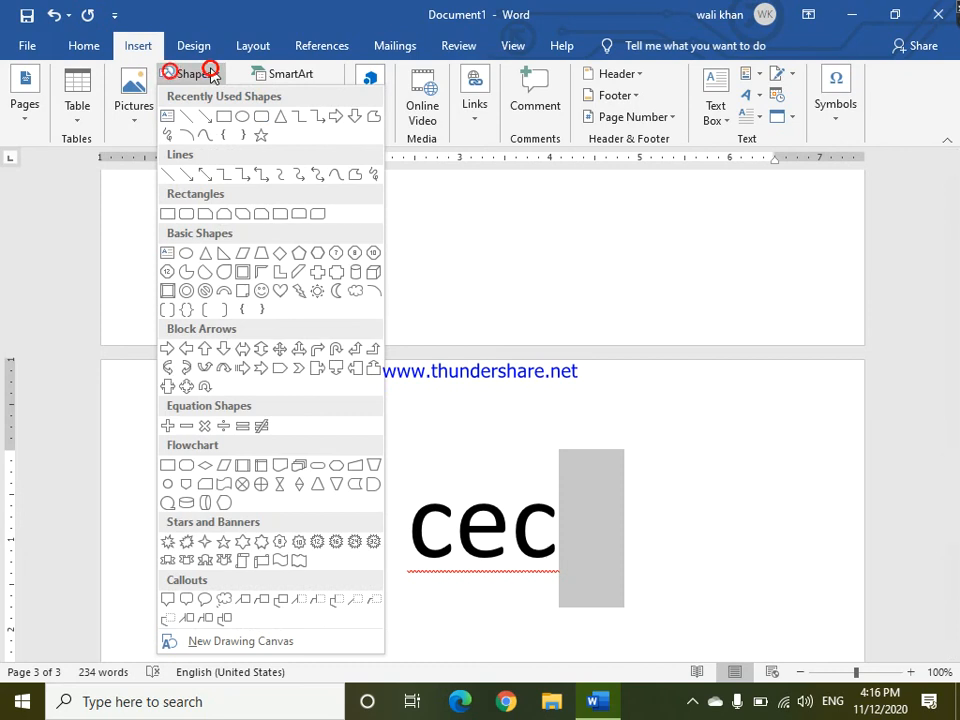
click(224, 260)
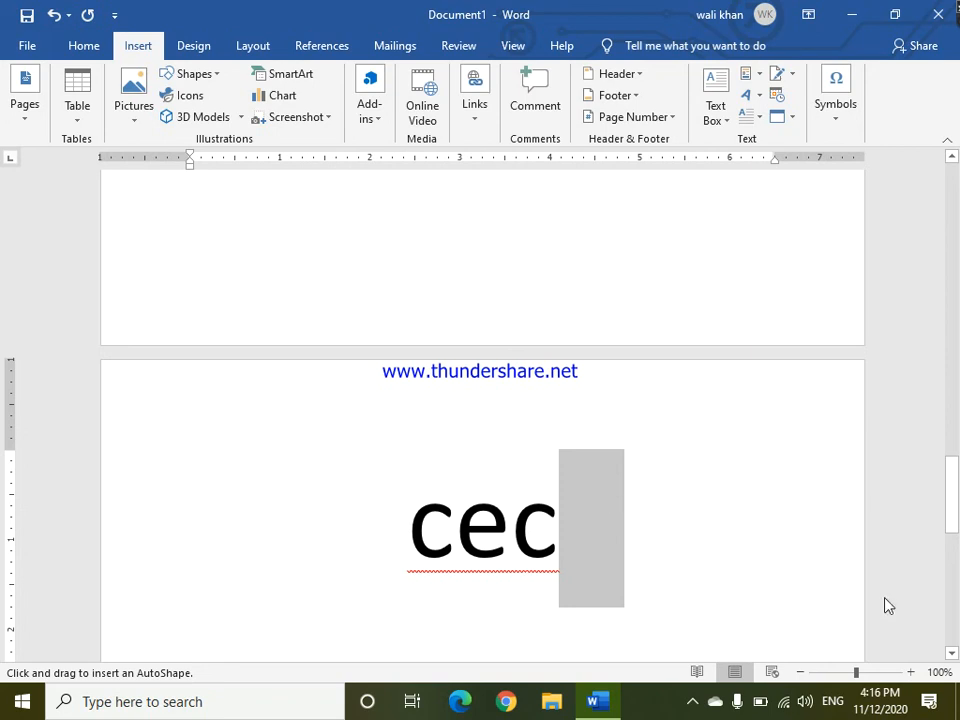
click(951, 541)
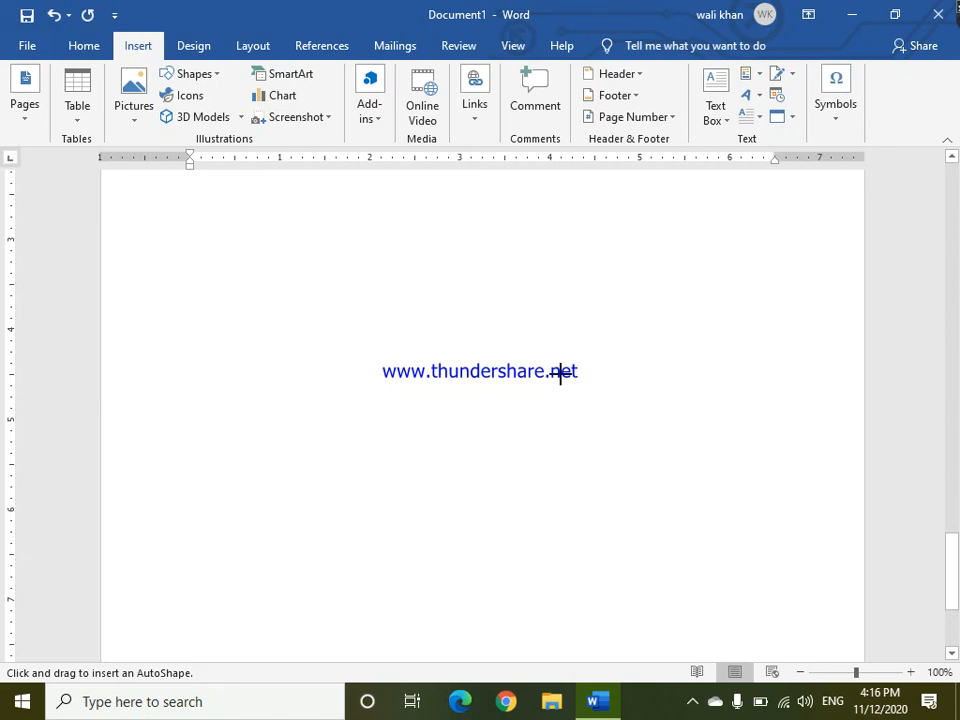
drag(561, 373, 589, 436)
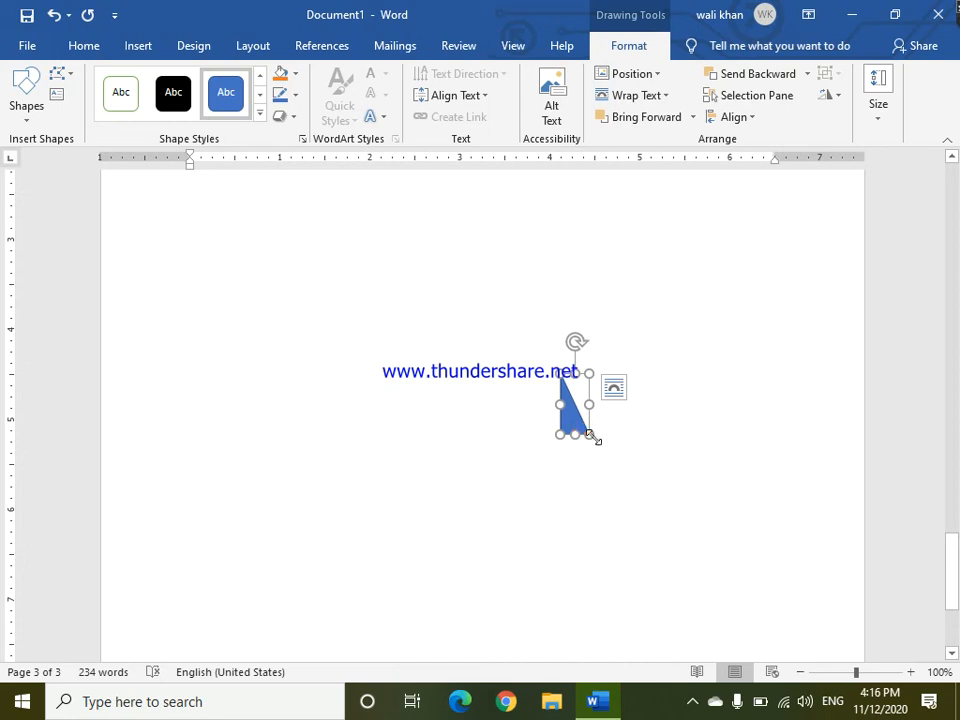
drag(590, 436, 663, 485)
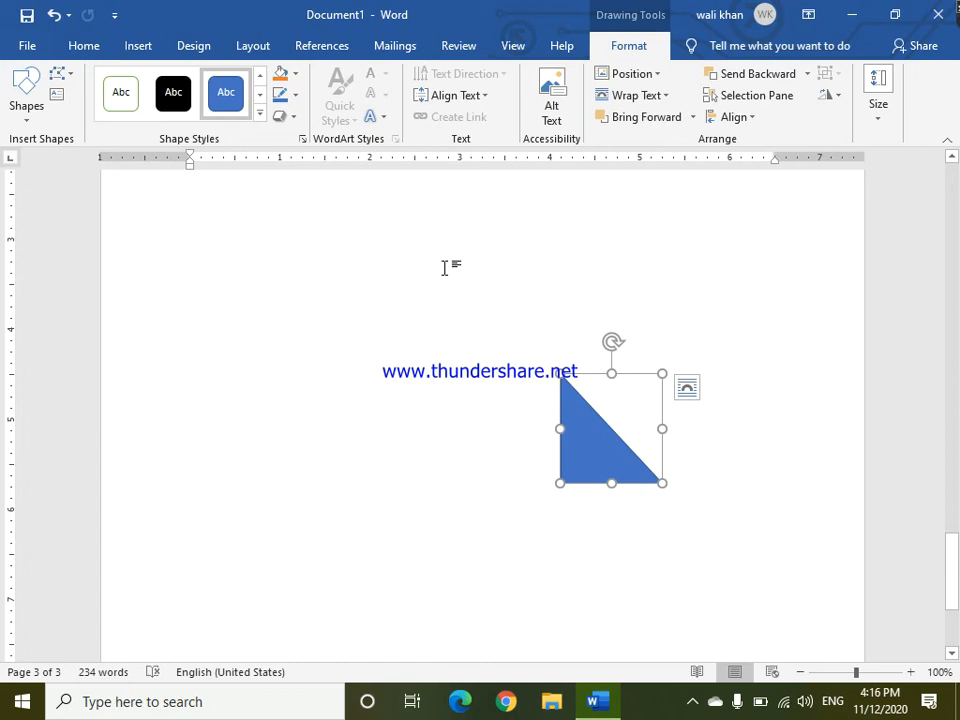
Zoom the document view out to 50%.
click(474, 276)
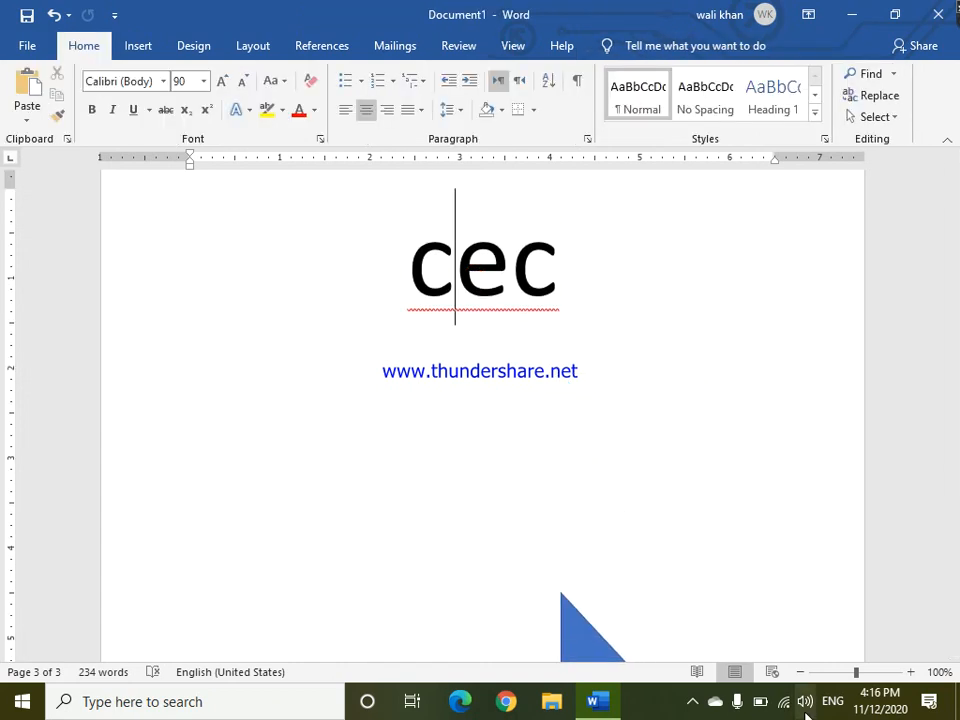
click(800, 672)
click(800, 672)
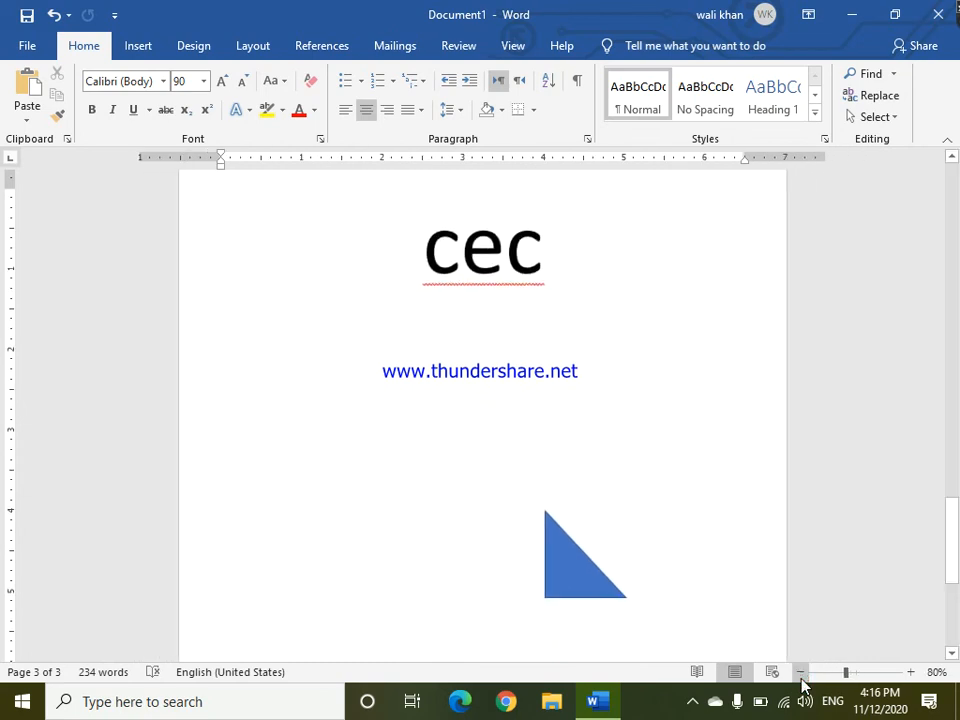
click(800, 672)
click(800, 677)
click(800, 677)
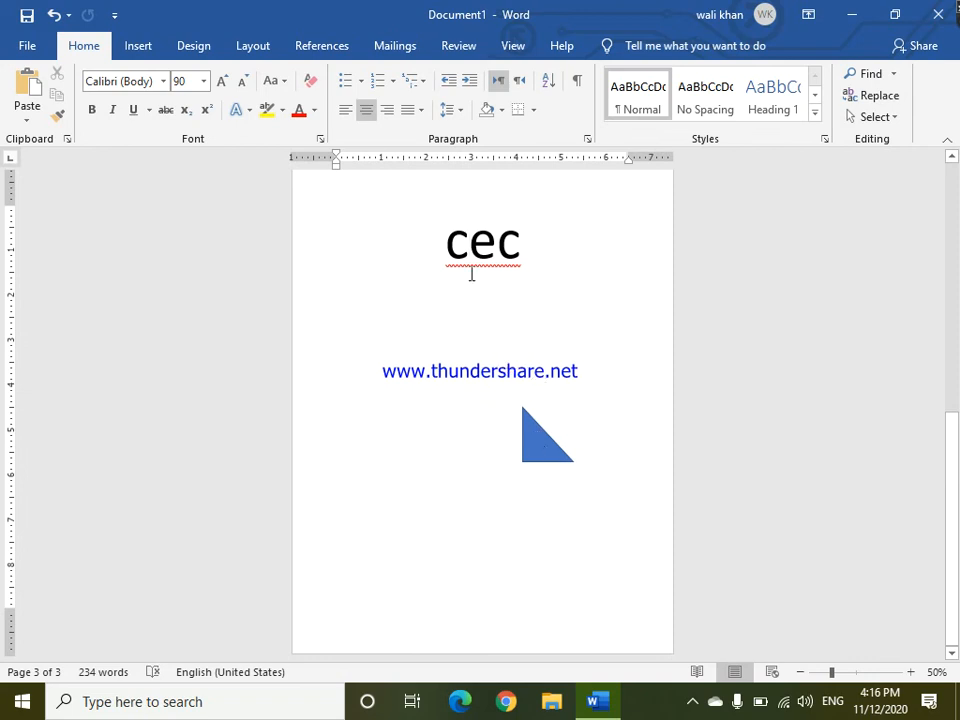
Select the cec text and triangle and save the selection to the Cover Page Gallery as cec.
click(418, 226)
double_click(433, 240)
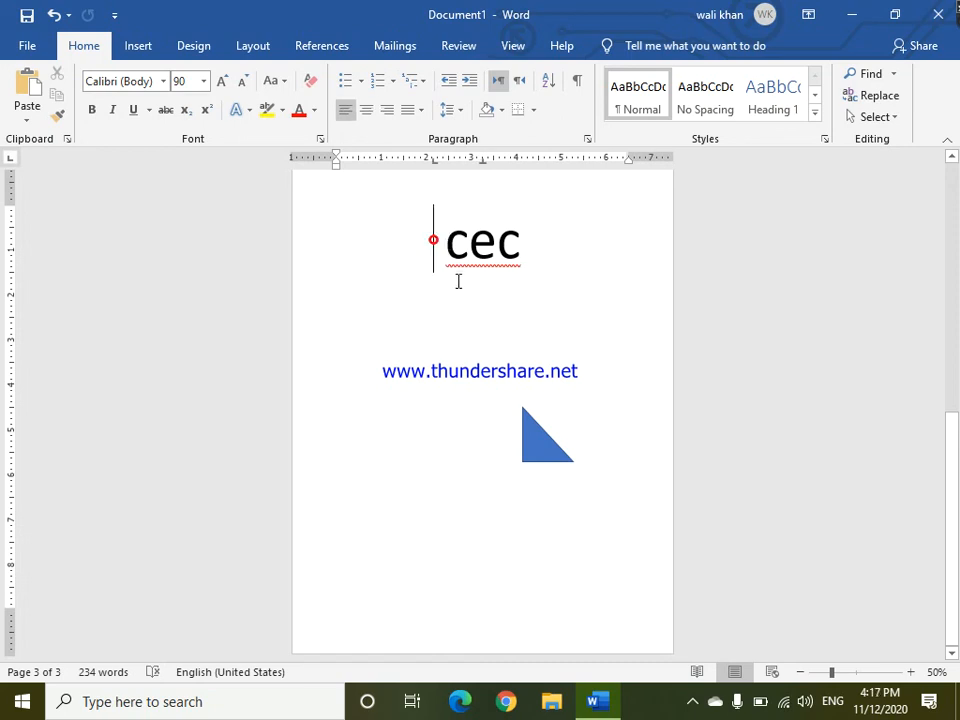
key(ctrl+z)
drag(442, 256, 459, 279)
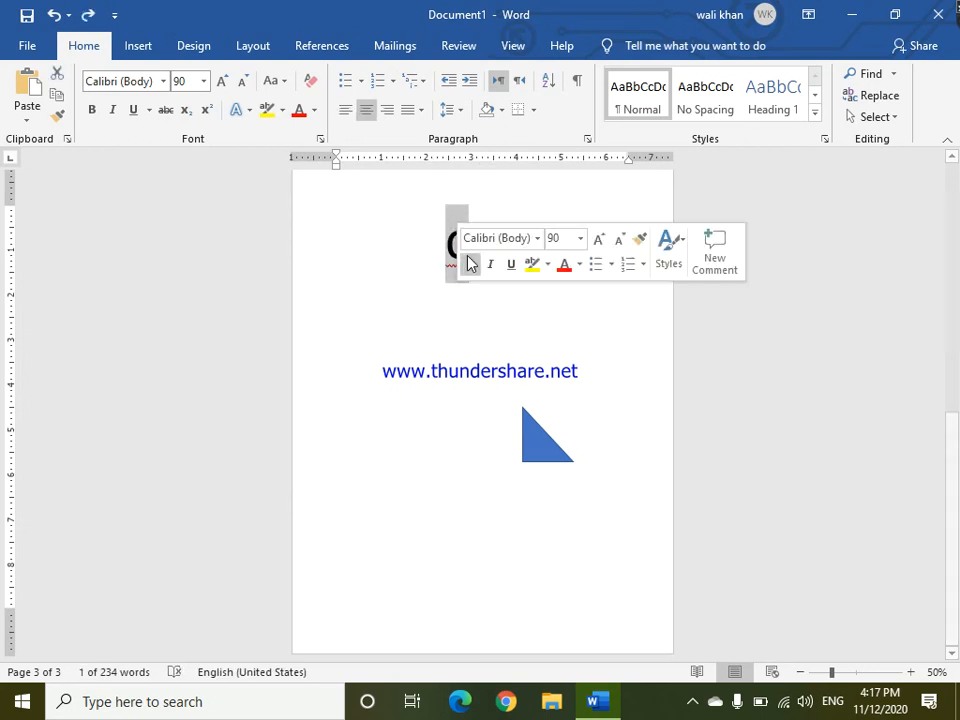
triple_click(455, 228)
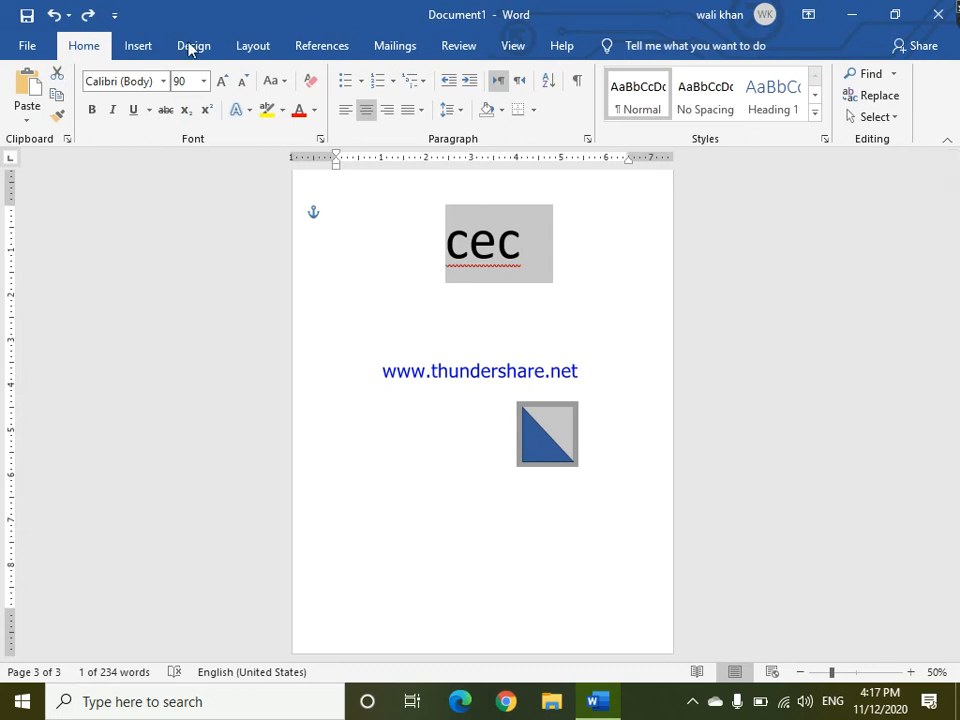
click(127, 50)
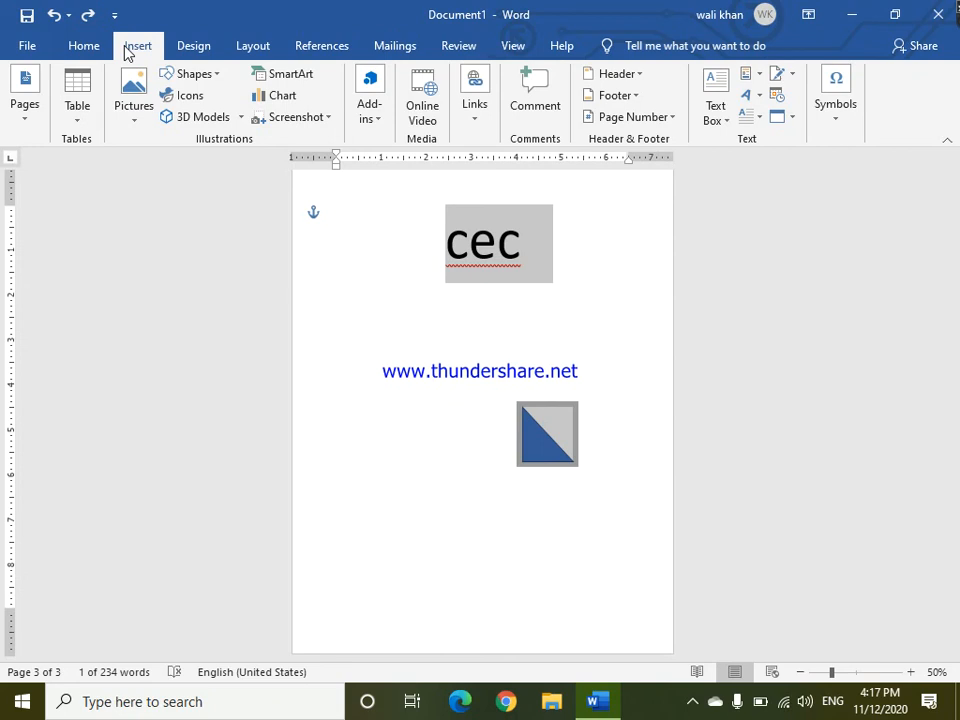
click(17, 120)
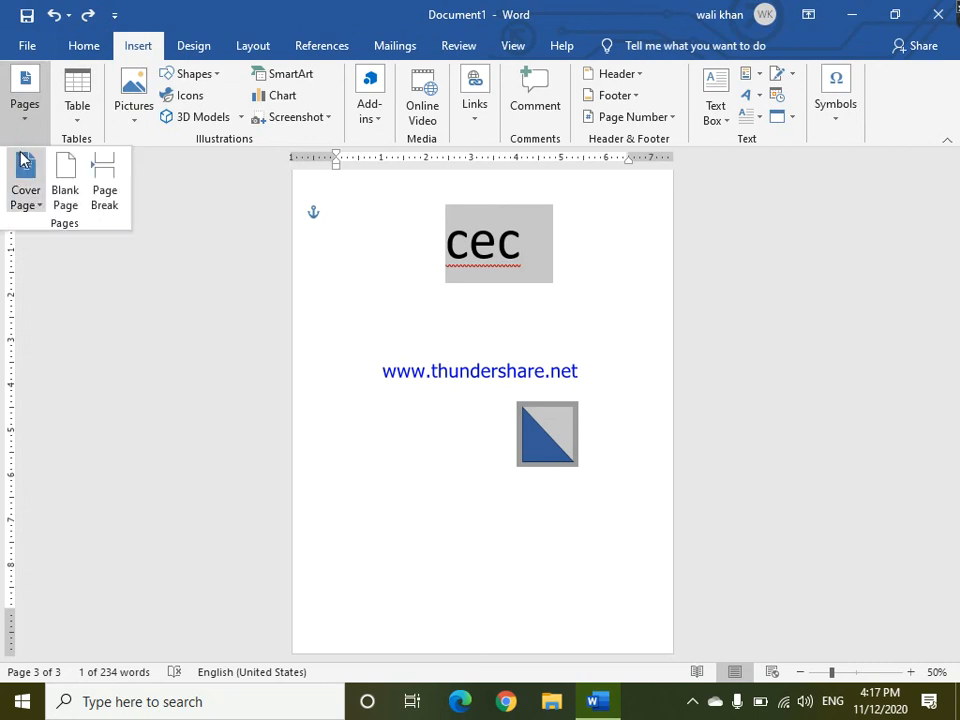
click(22, 165)
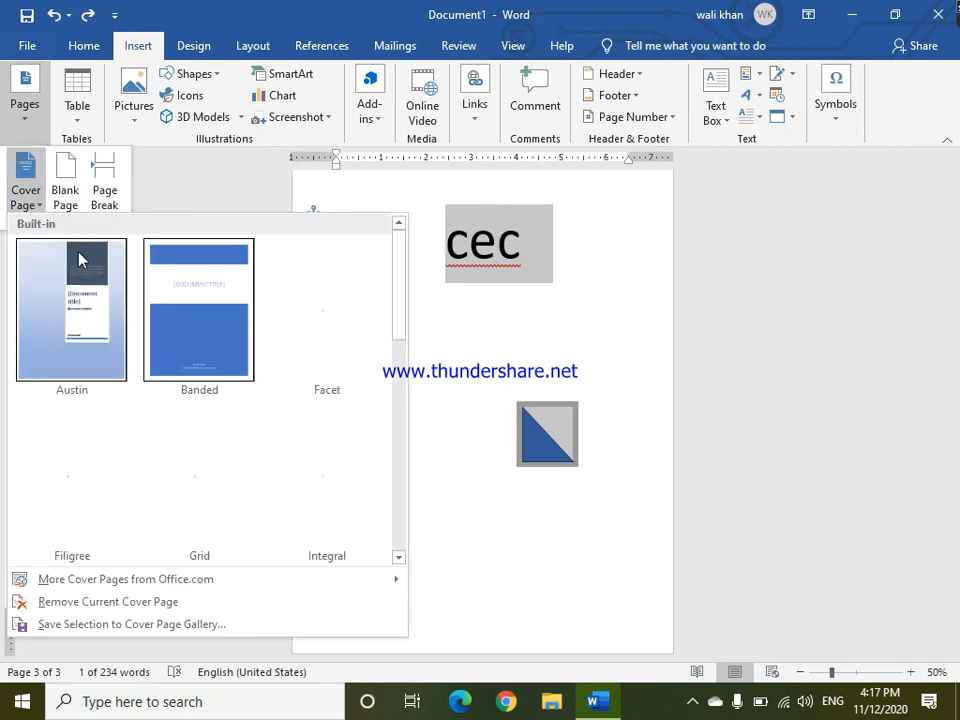
click(104, 624)
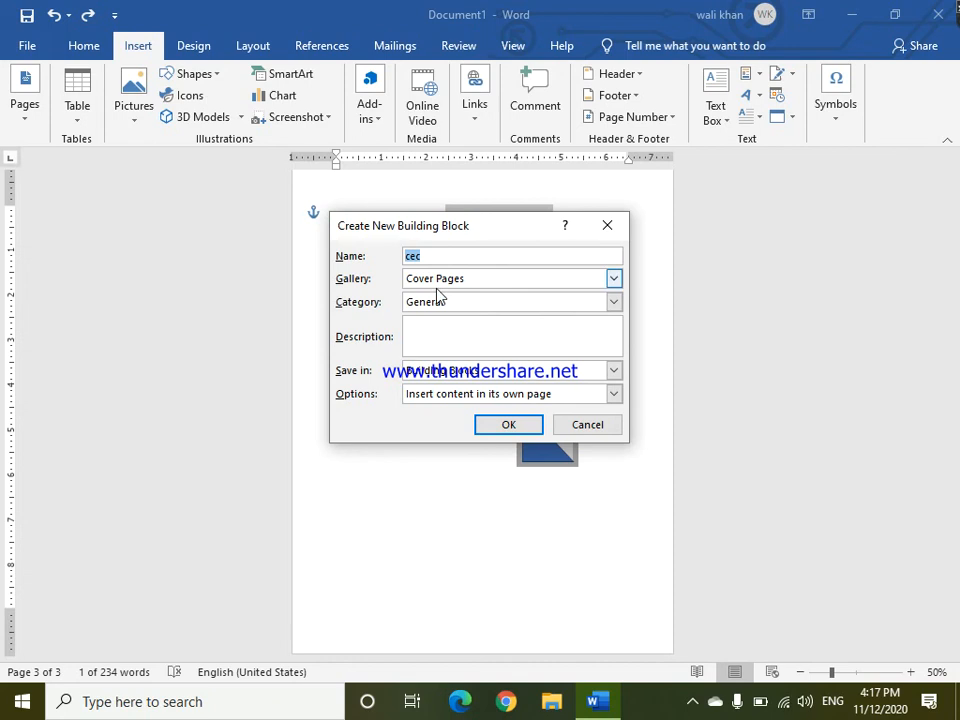
click(500, 426)
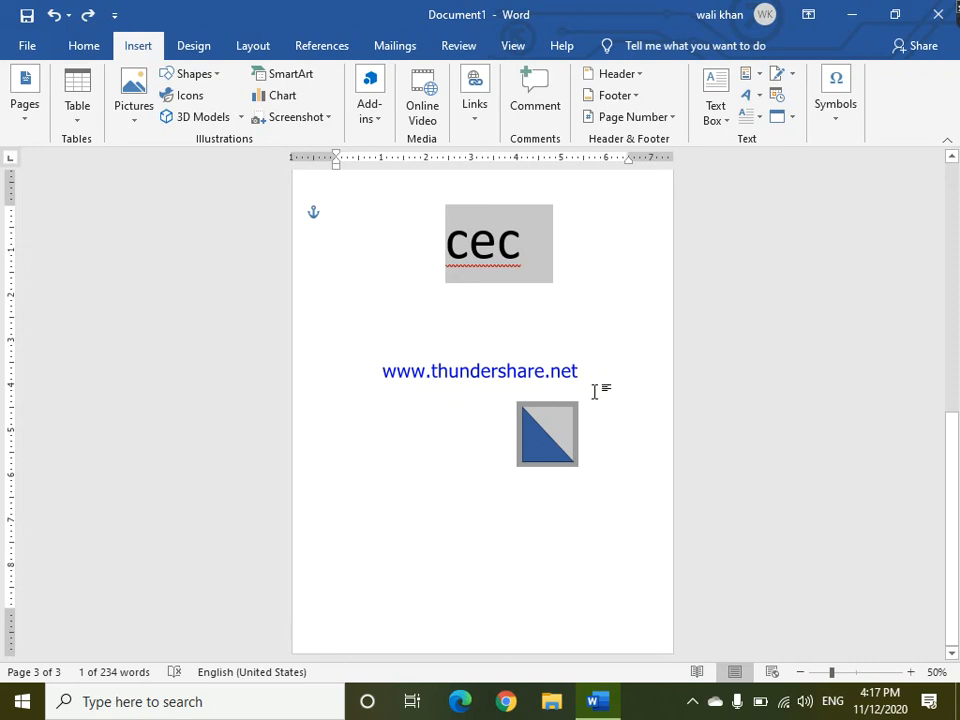
Delete the cec text, then remove the final paragraph of sample text on the last page.
key(Delete)
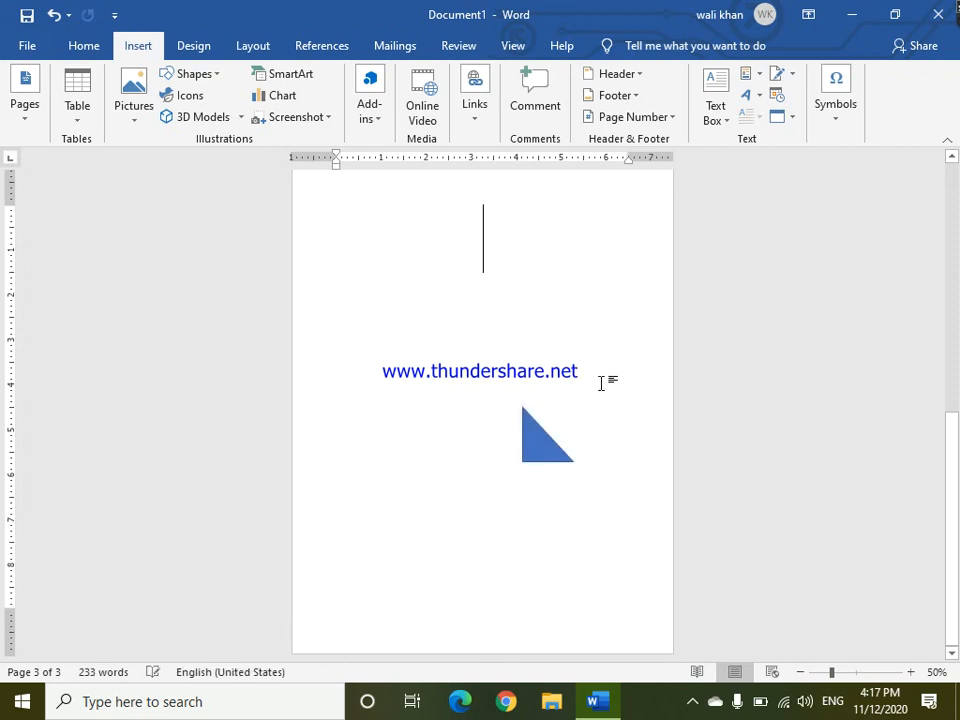
key(BackSpace)
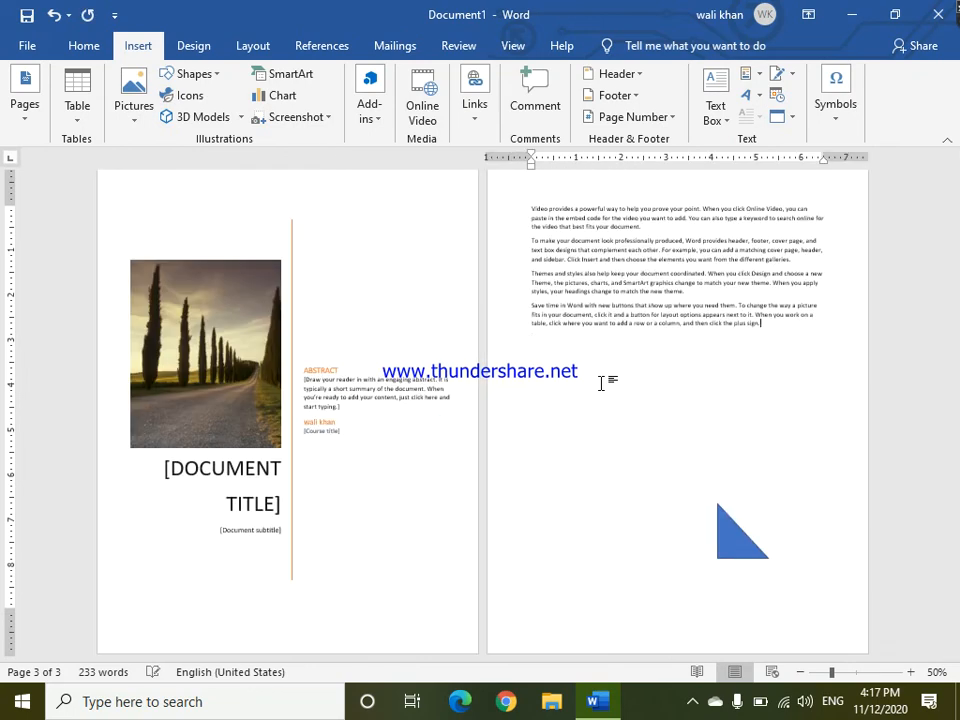
triple_click(790, 563)
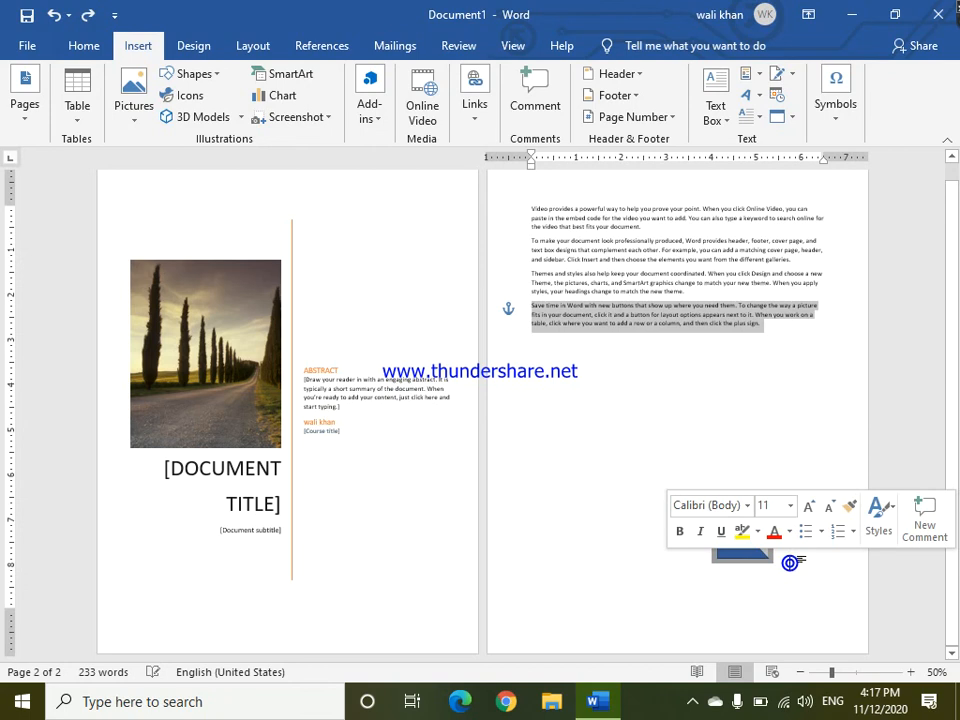
key(BackSpace)
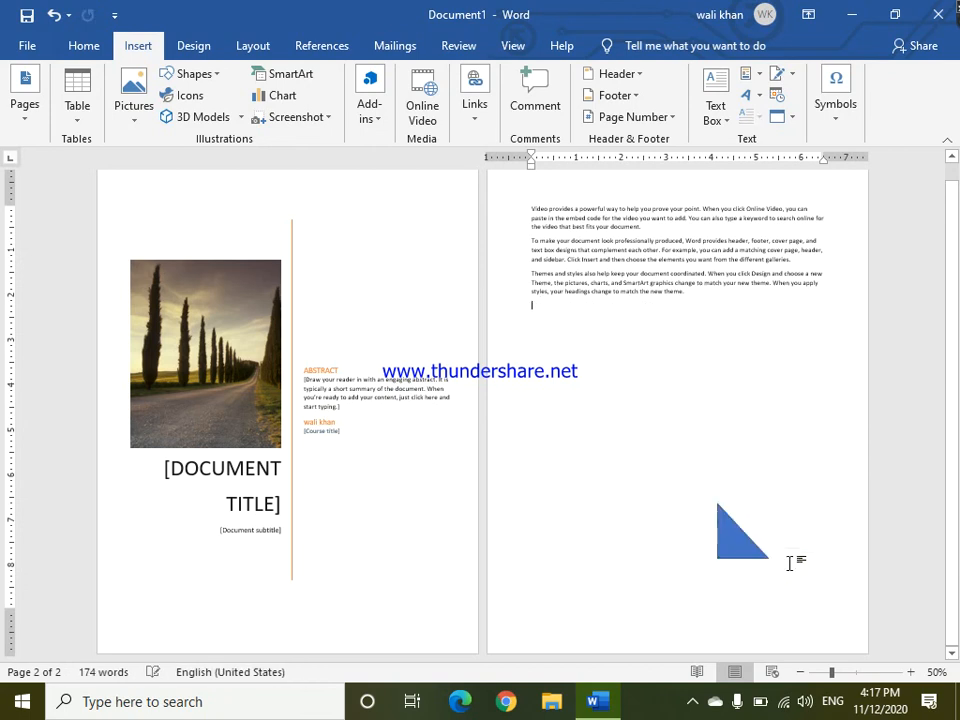
key(BackSpace)
key(BackSpace)
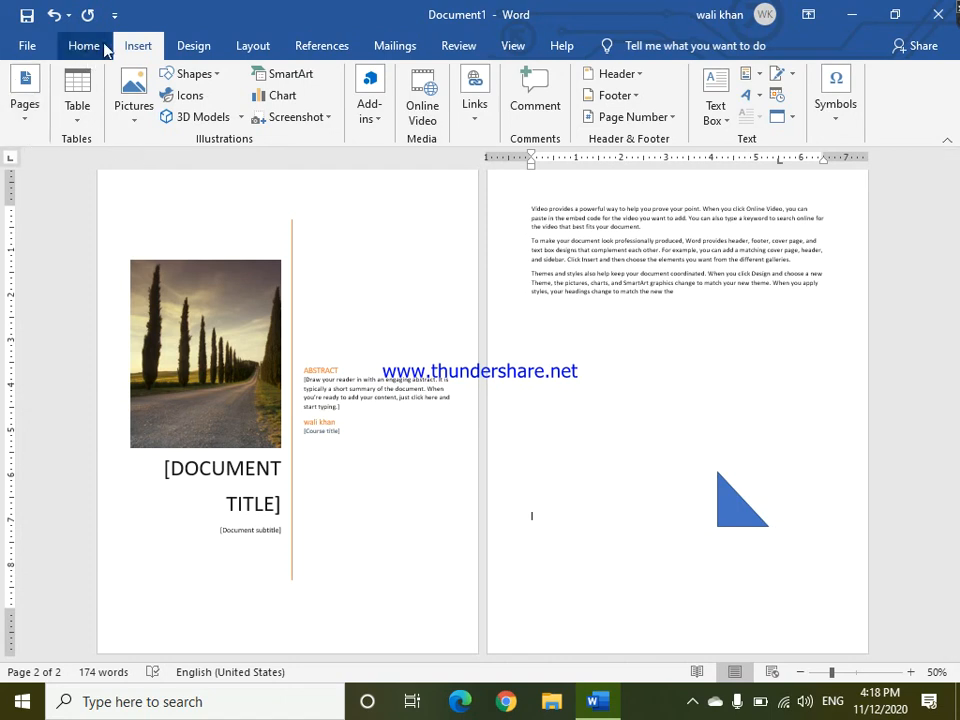
Insert the saved cec cover page from the General section of the cover page gallery.
click(30, 124)
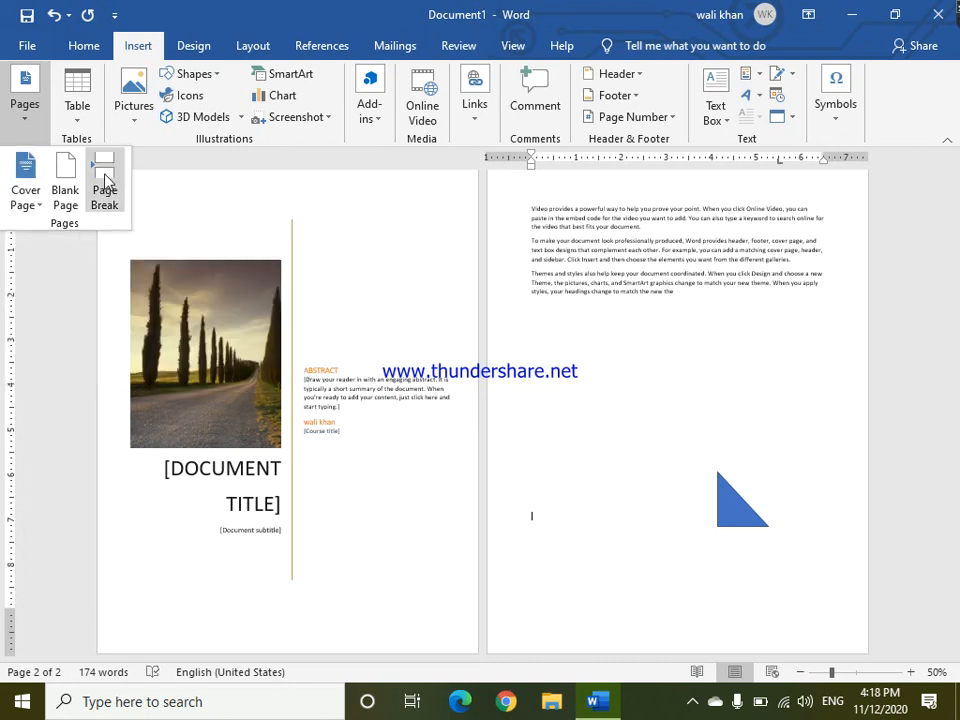
click(32, 208)
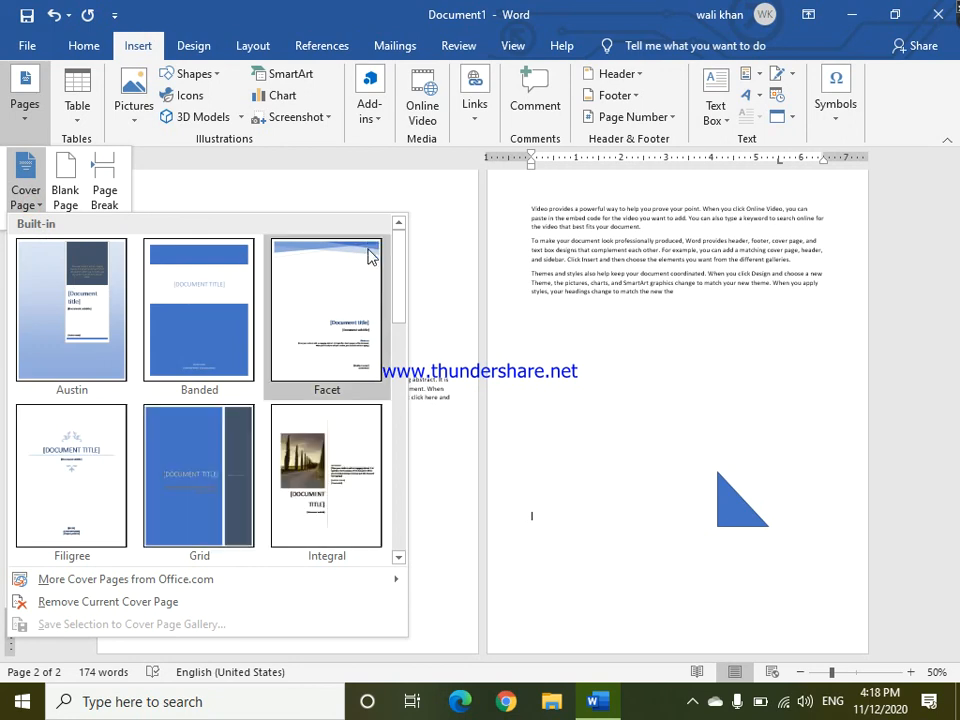
click(399, 558)
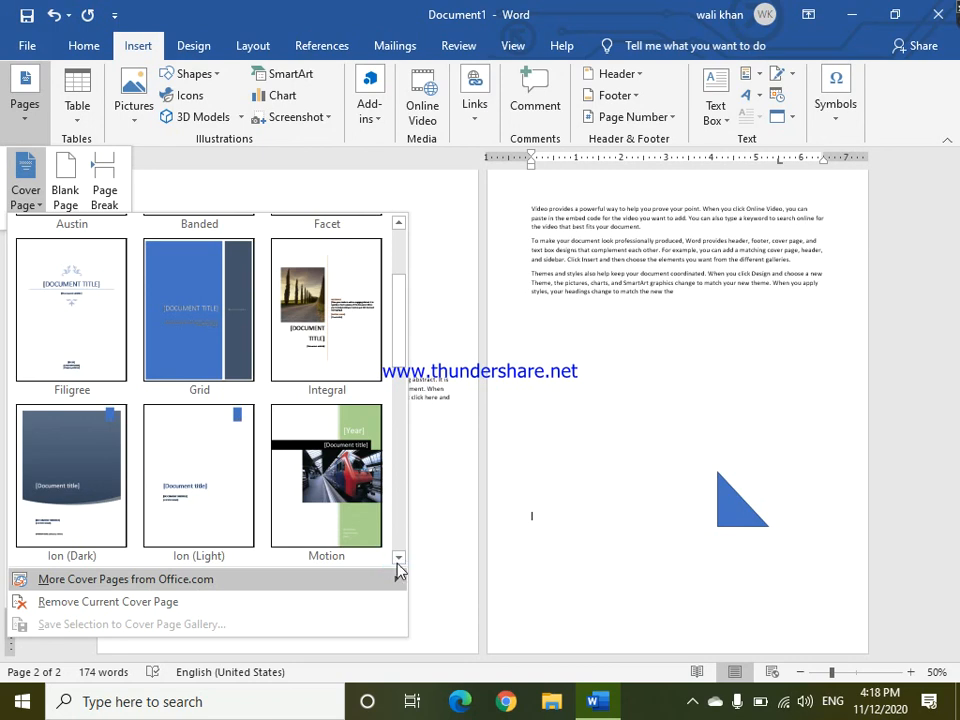
click(399, 560)
click(399, 550)
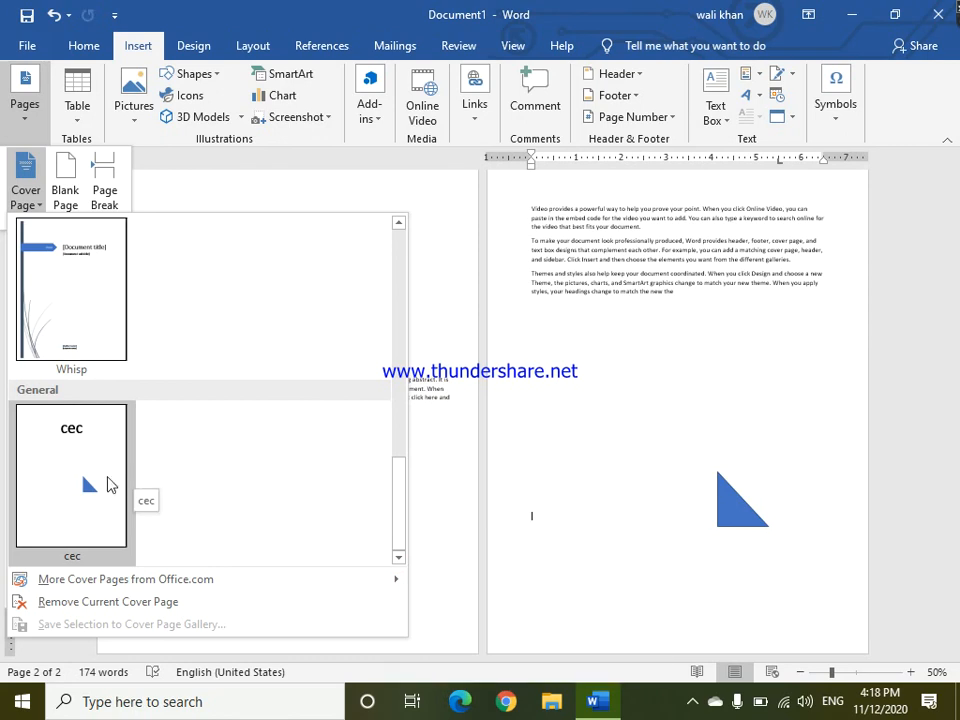
click(111, 482)
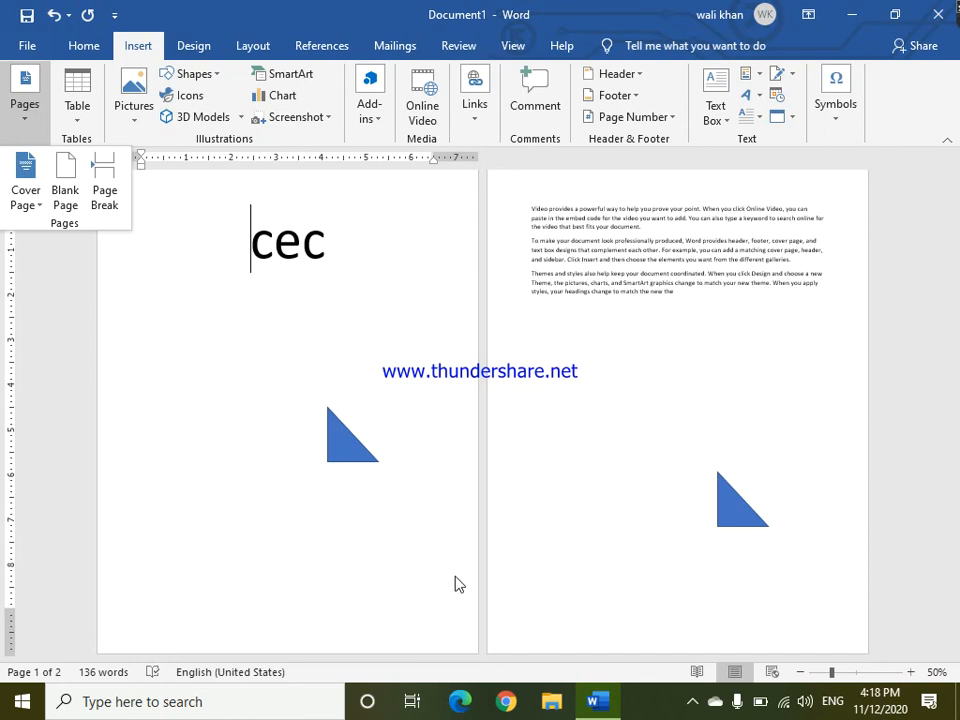
click(690, 702)
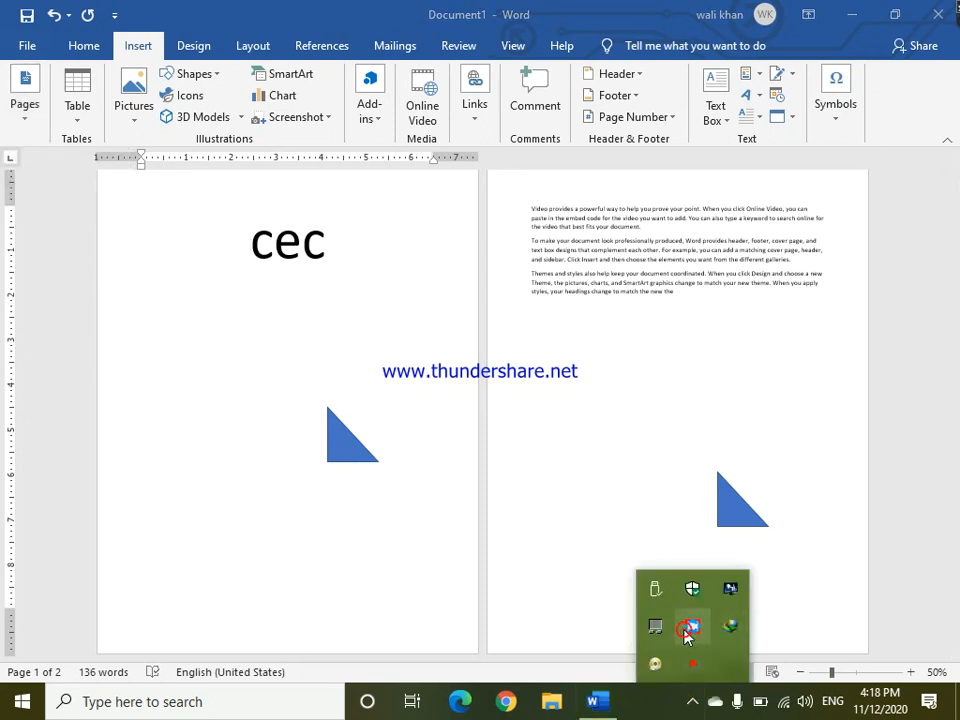
click(583, 583)
click(693, 630)
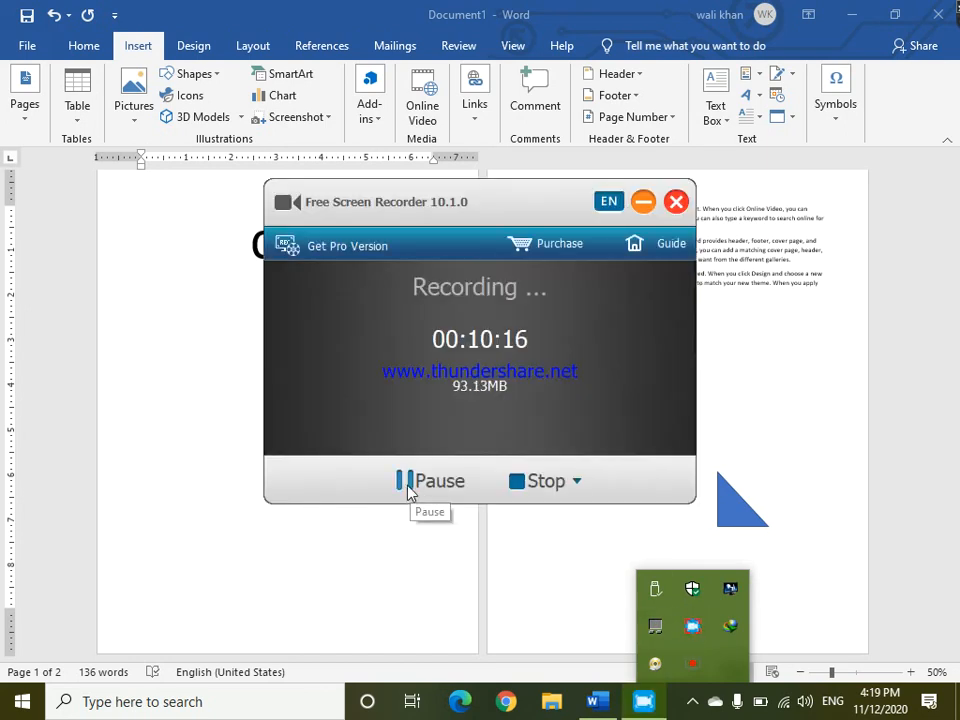
click(410, 484)
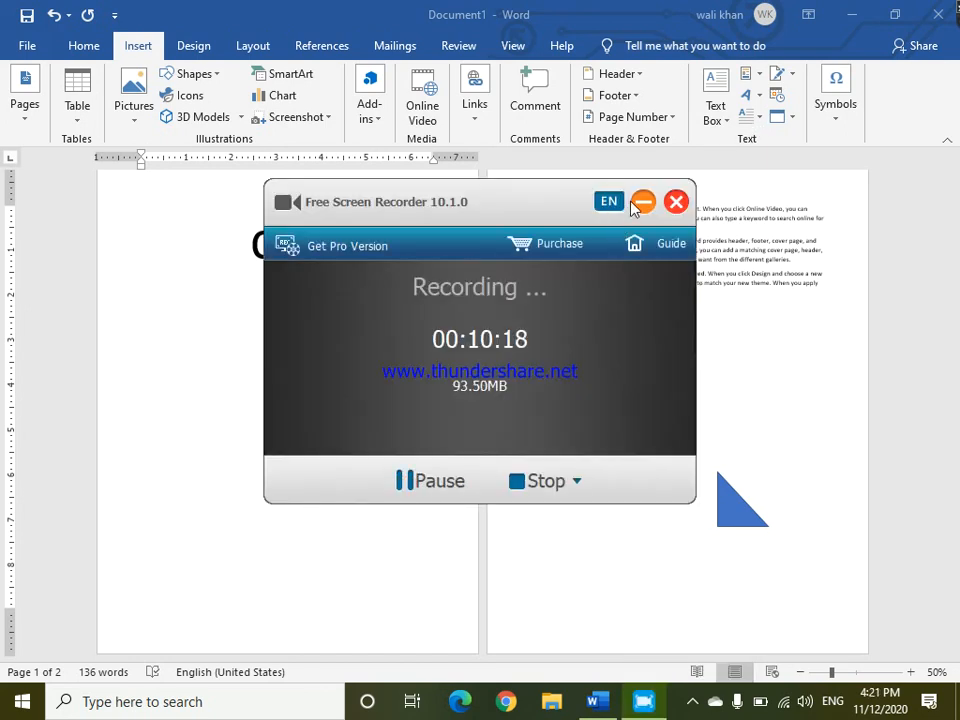
click(641, 203)
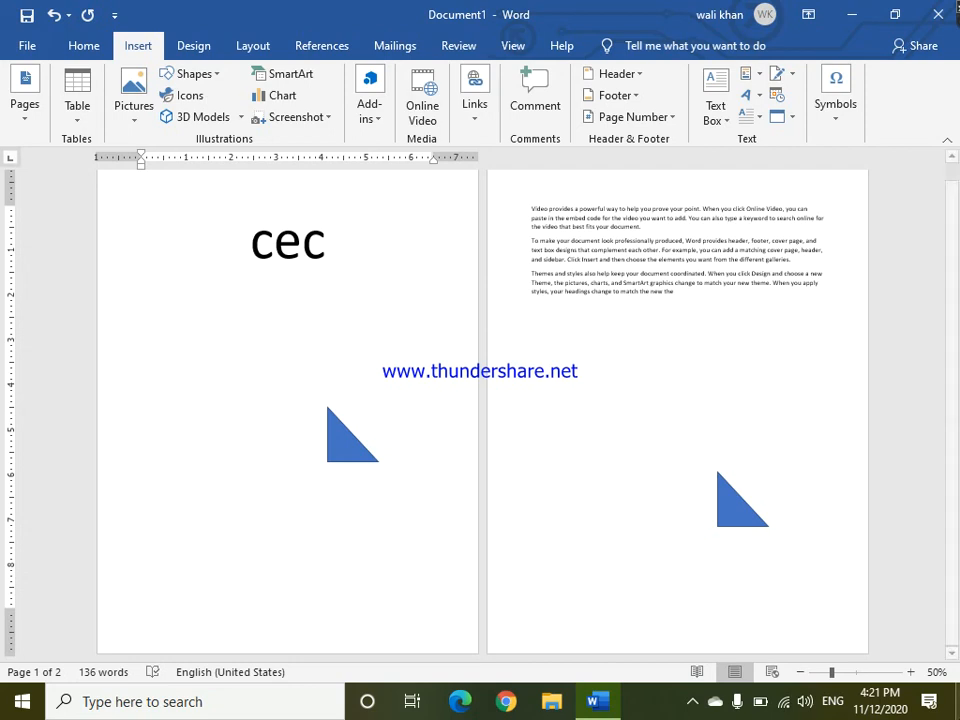
Enlarge the cover page triangle from its top-left corner handle up toward the cec text.
click(911, 672)
click(911, 672)
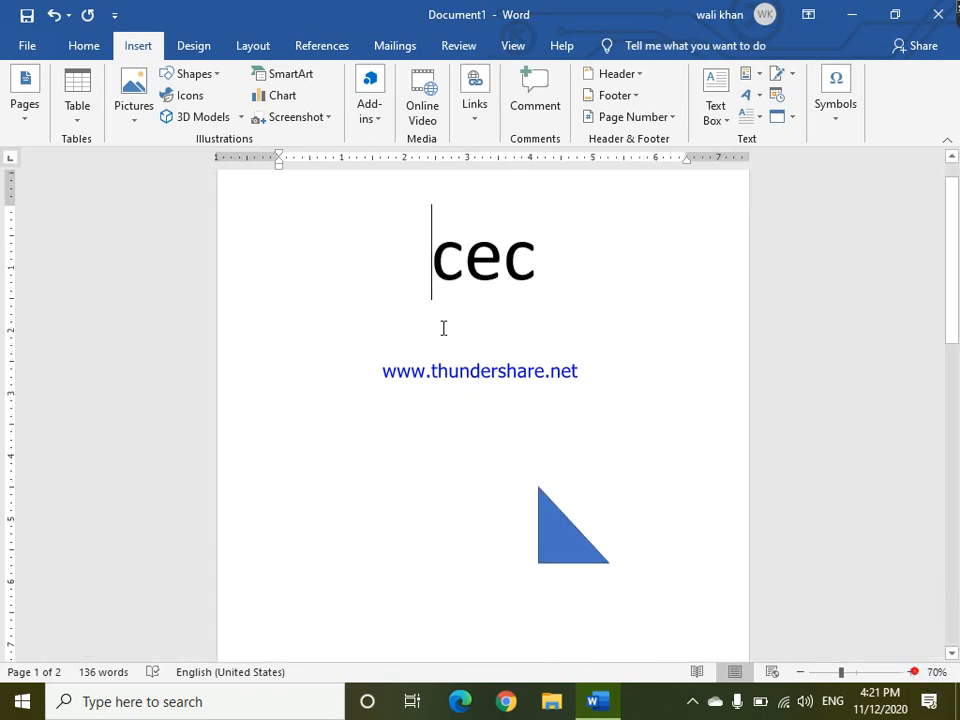
drag(422, 253, 577, 560)
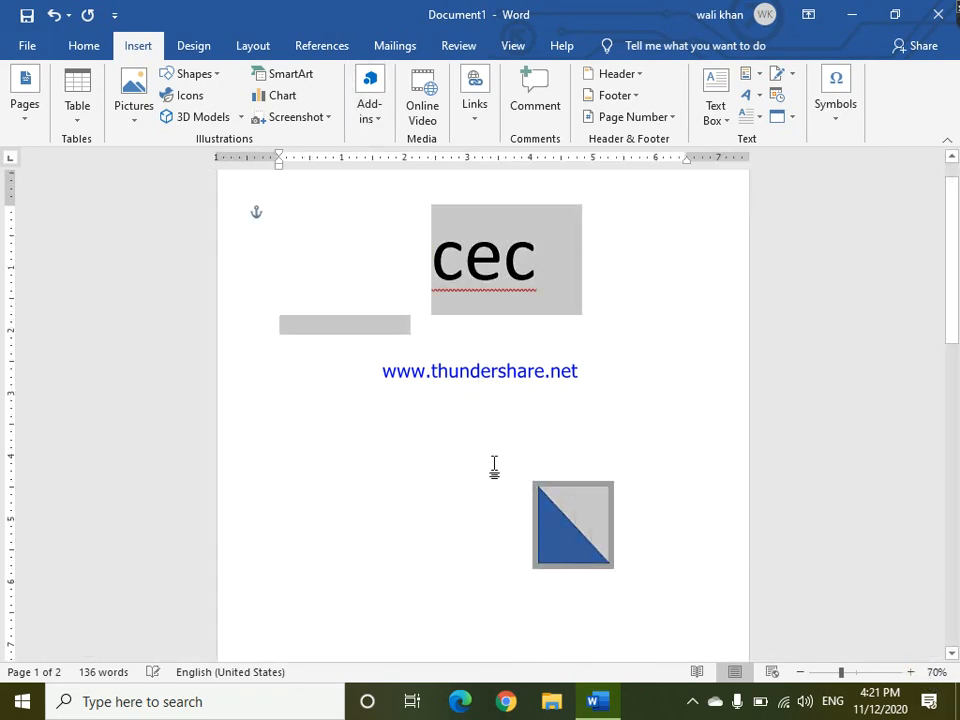
click(422, 424)
click(554, 527)
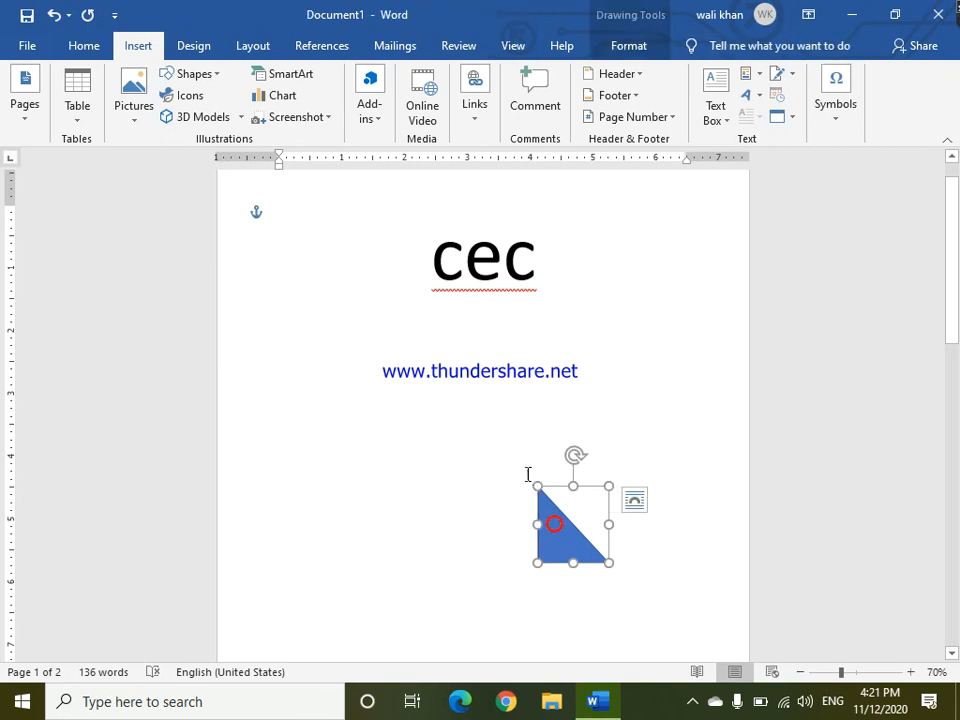
drag(536, 488, 294, 301)
click(646, 408)
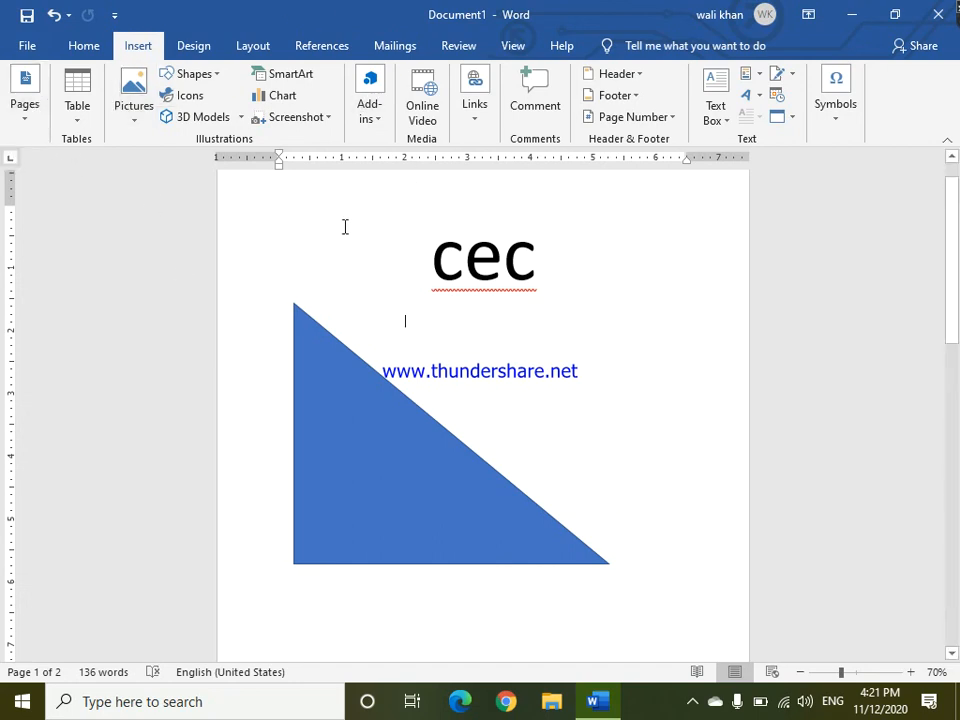
Select the cec text and enlarged triangle and resave them to the Cover Page Gallery as cec, redefining the entry.
drag(329, 214, 499, 521)
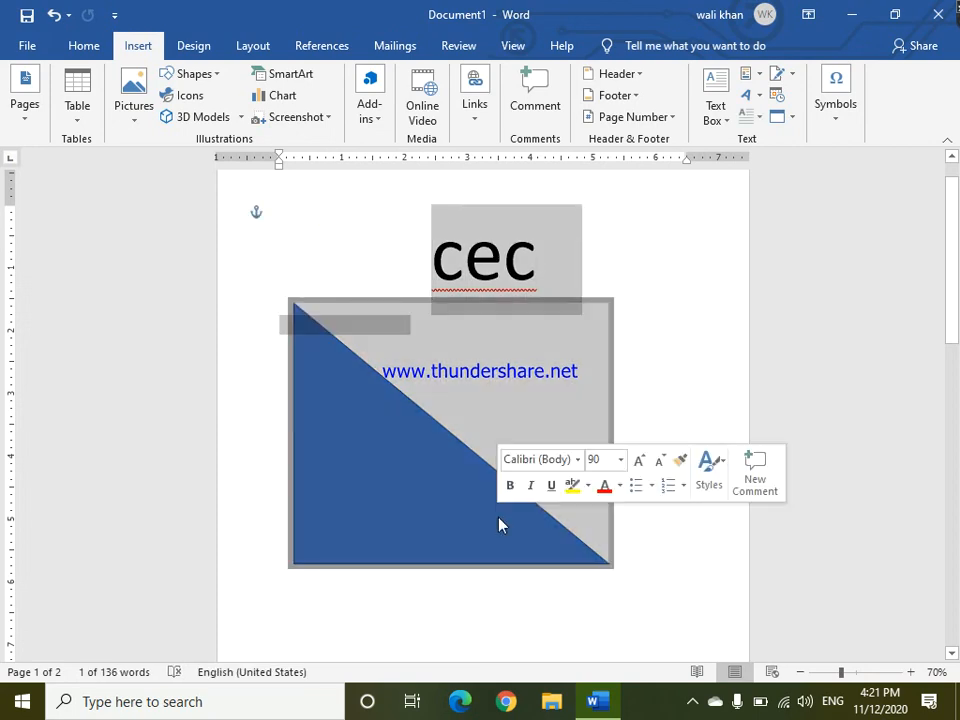
click(25, 120)
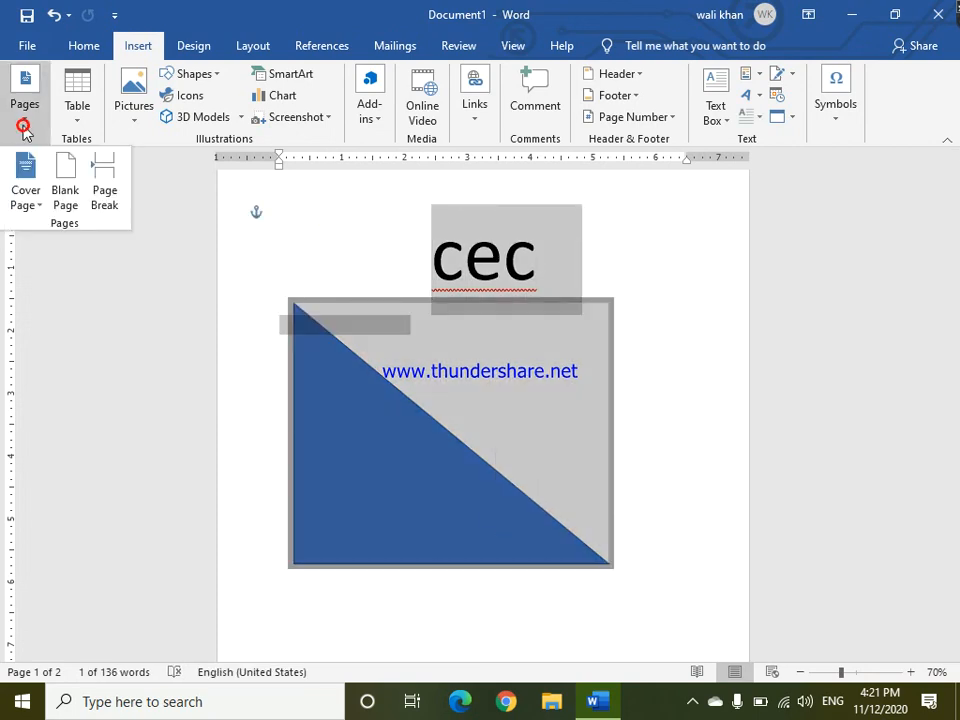
click(36, 204)
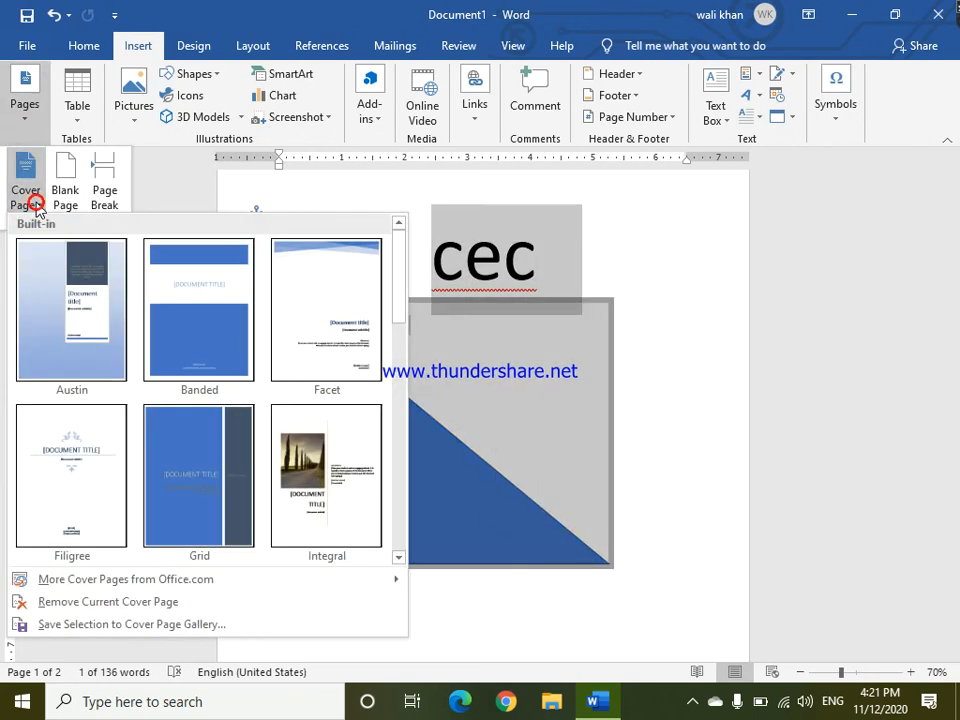
click(128, 630)
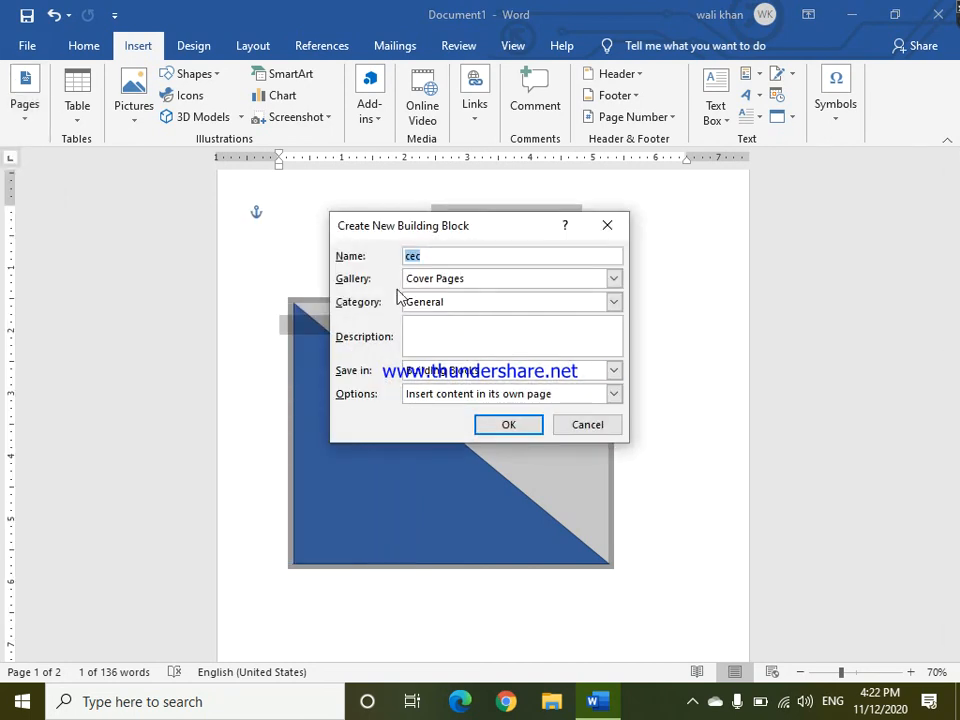
key(Return)
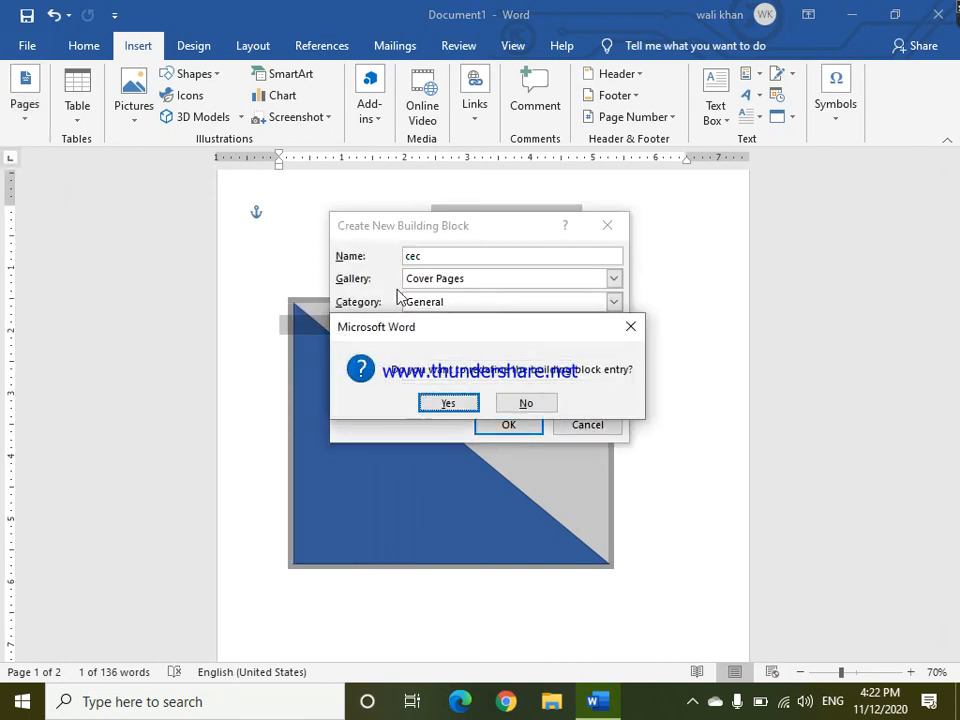
click(449, 403)
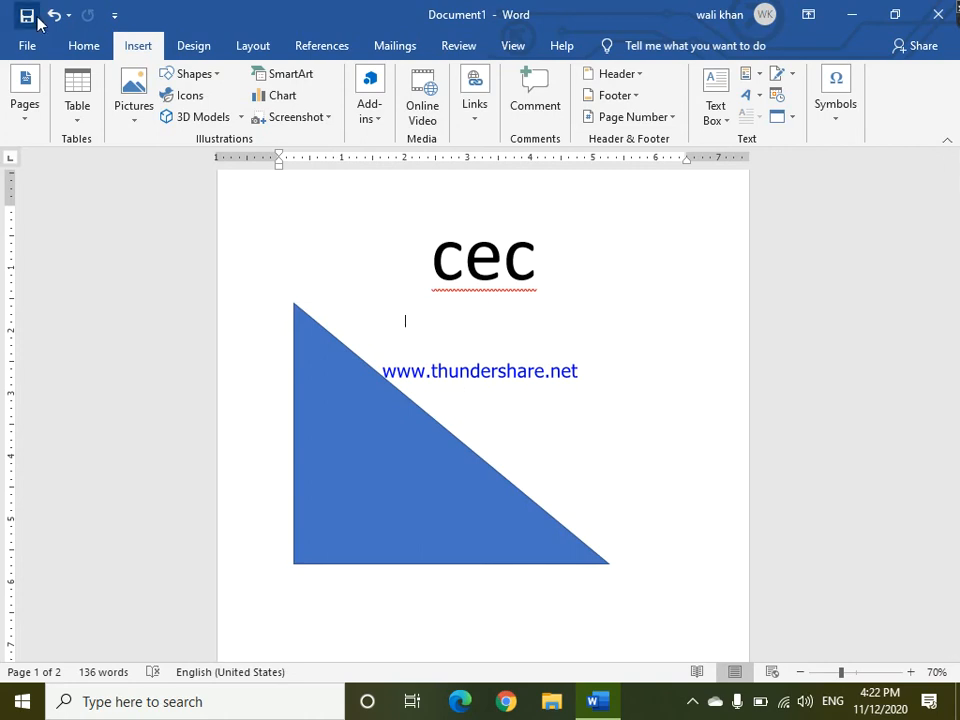
Insert the built-in Austin cover page.
drag(956, 243, 938, 166)
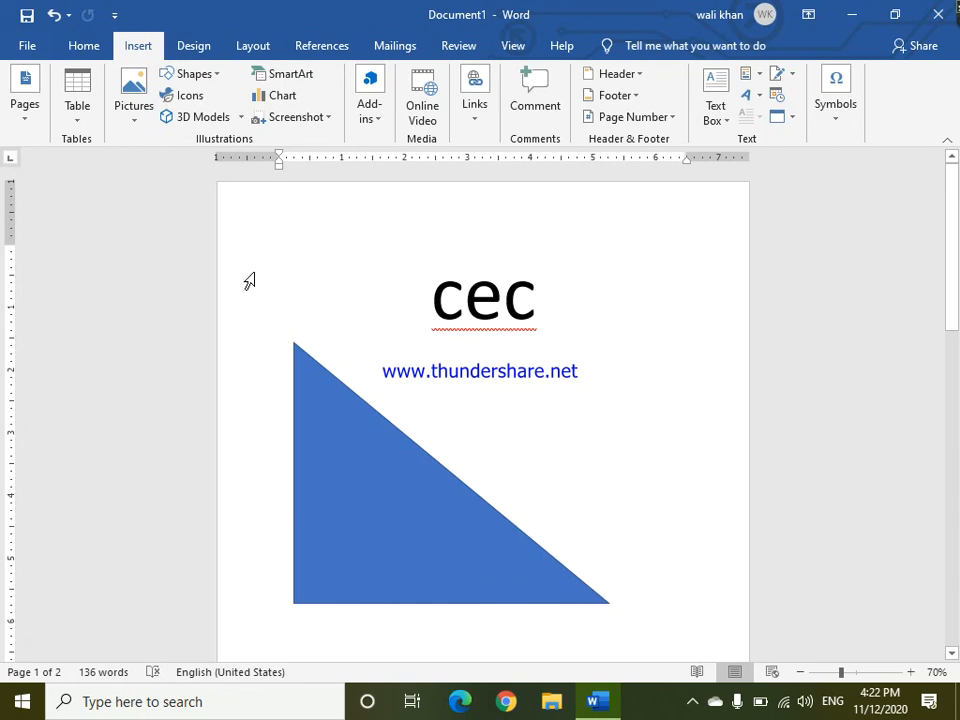
click(15, 115)
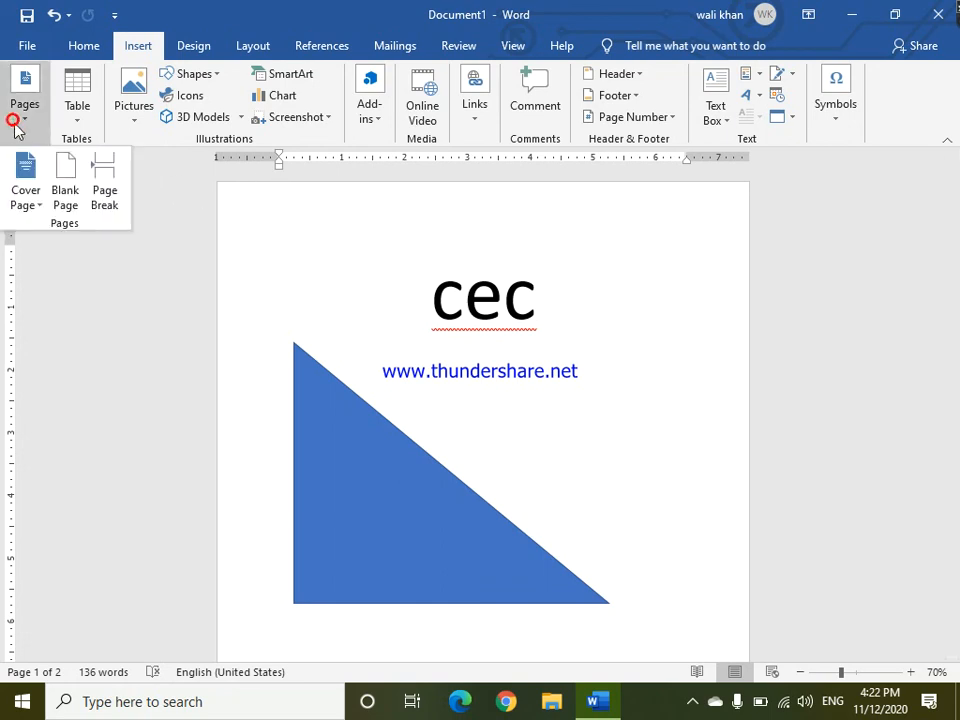
click(12, 203)
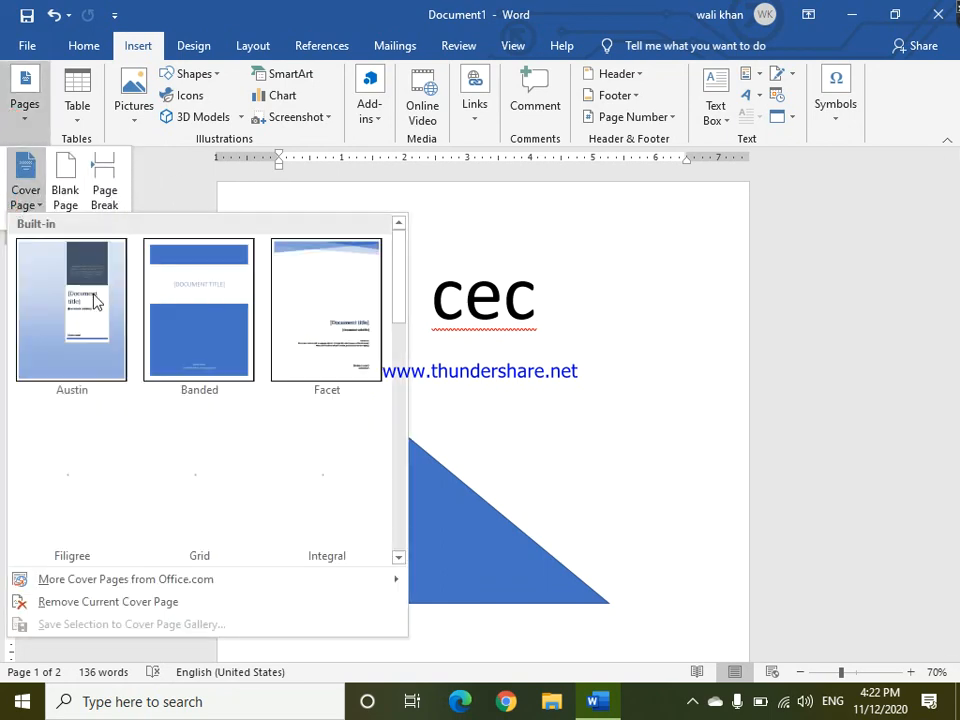
click(95, 302)
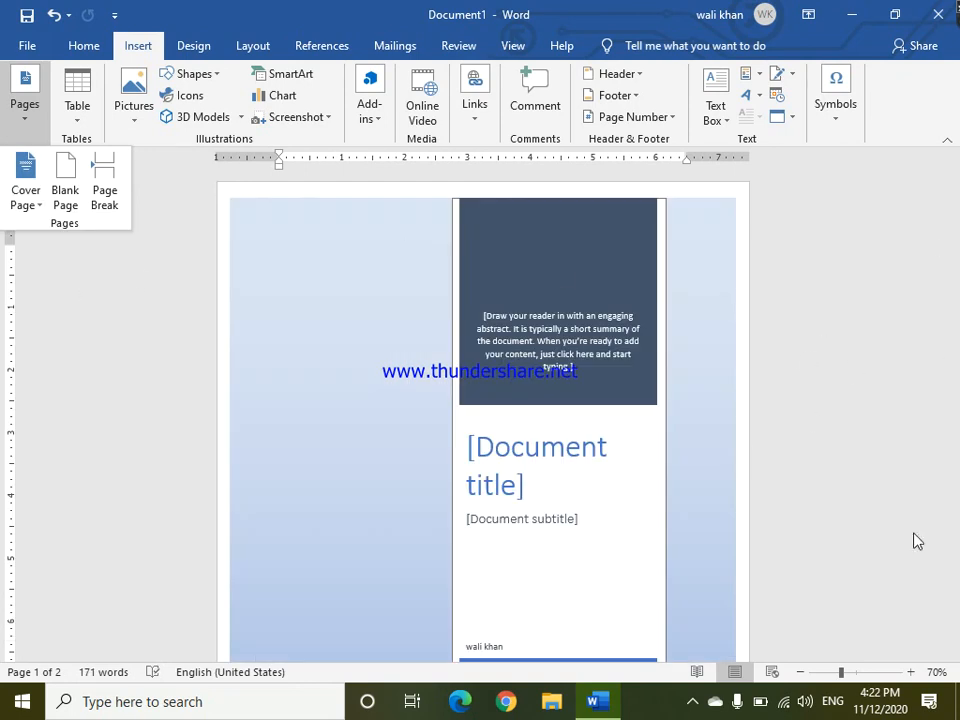
Enter City Notes as the cover page's document title.
click(682, 483)
drag(957, 256, 958, 290)
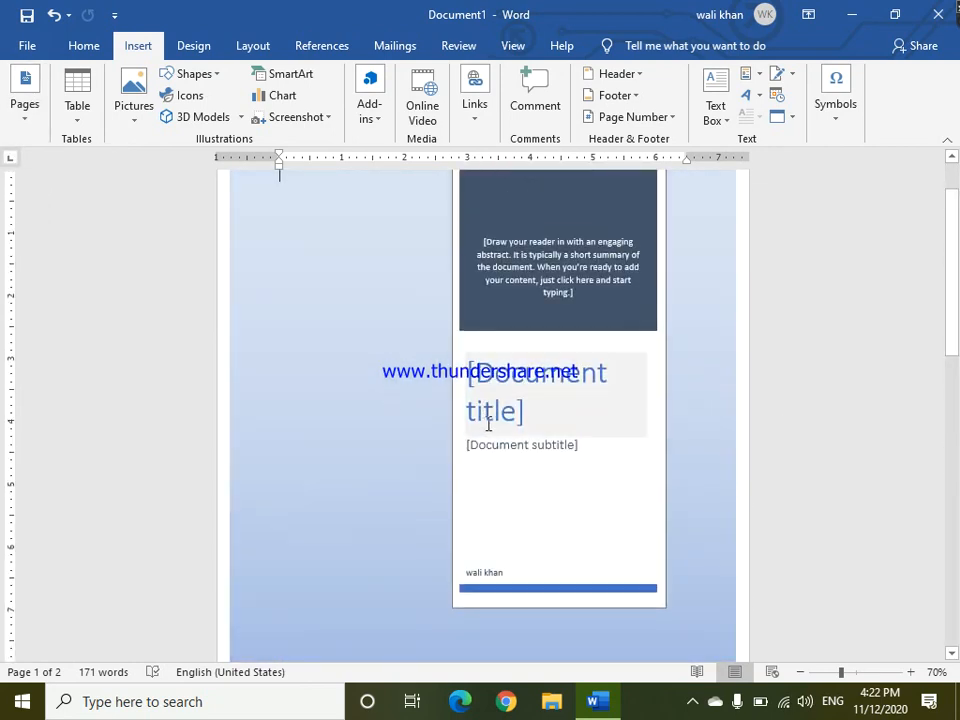
click(520, 408)
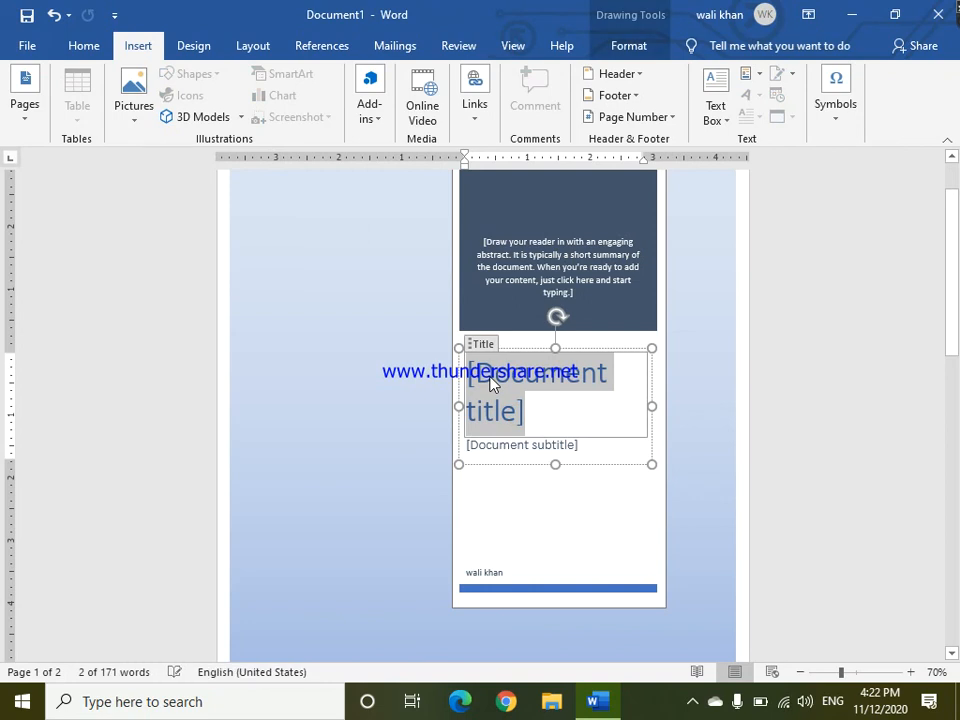
text(City)
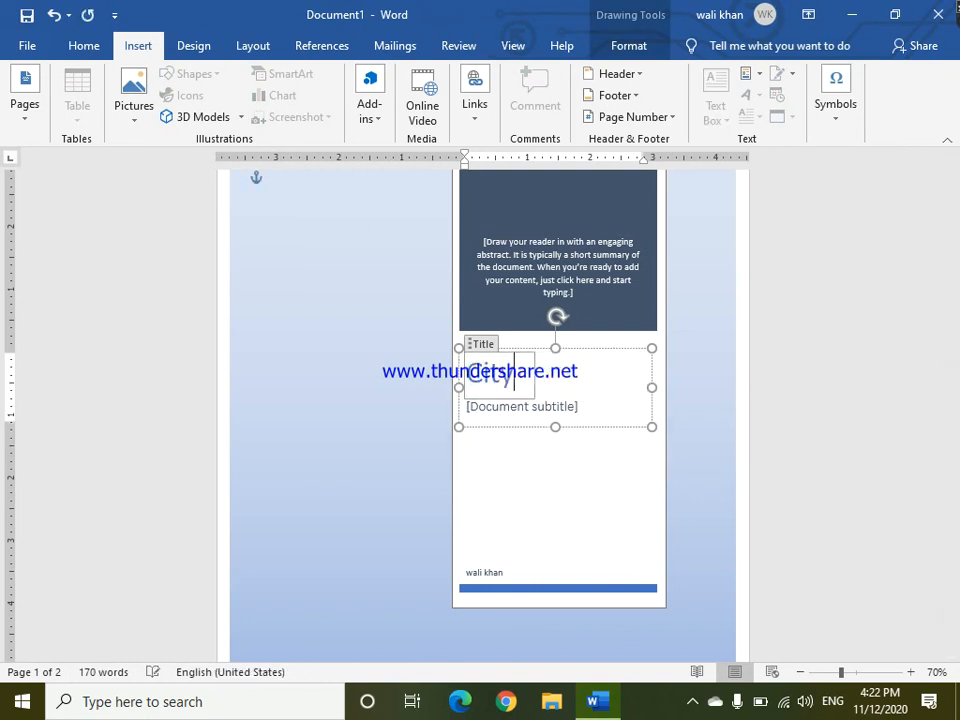
text( Notes)
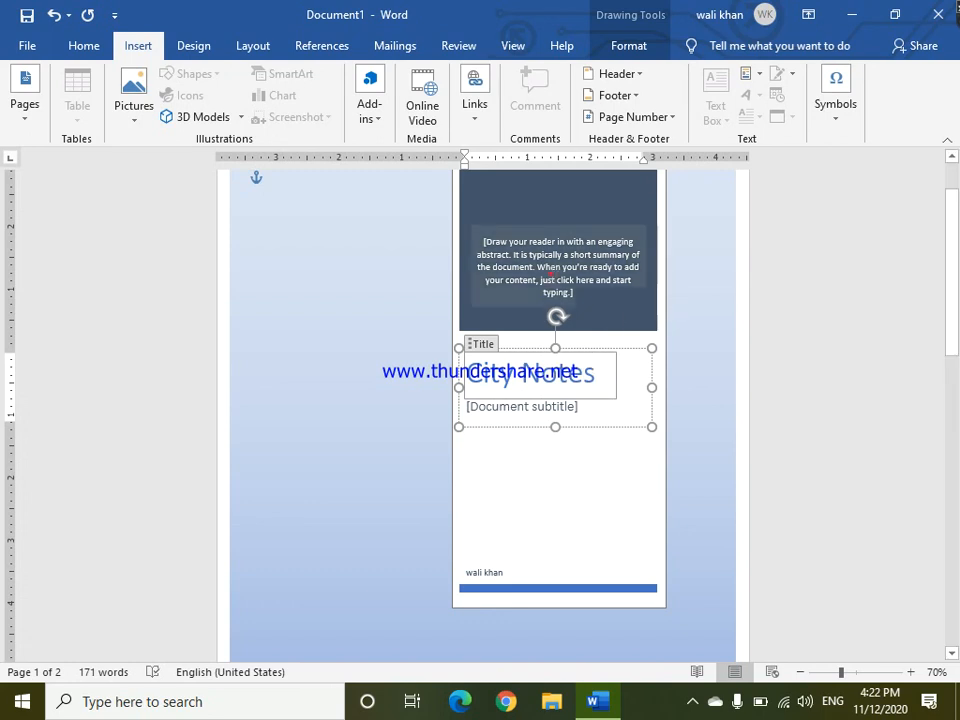
Delete the abstract placeholder text from the cover page's dark rectangle.
click(581, 204)
click(593, 228)
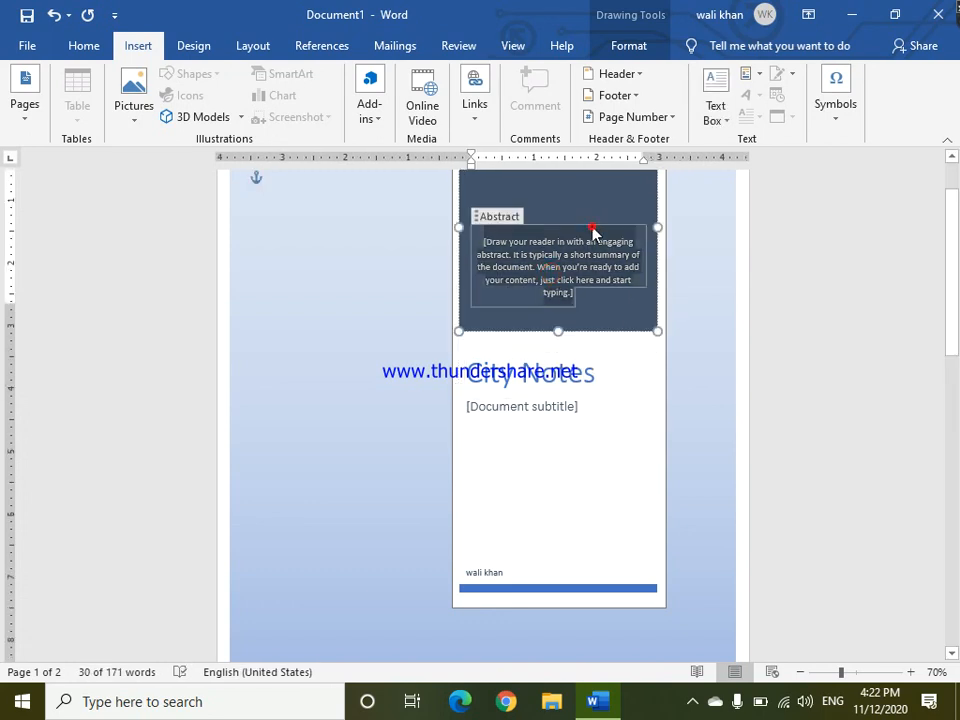
key(Delete)
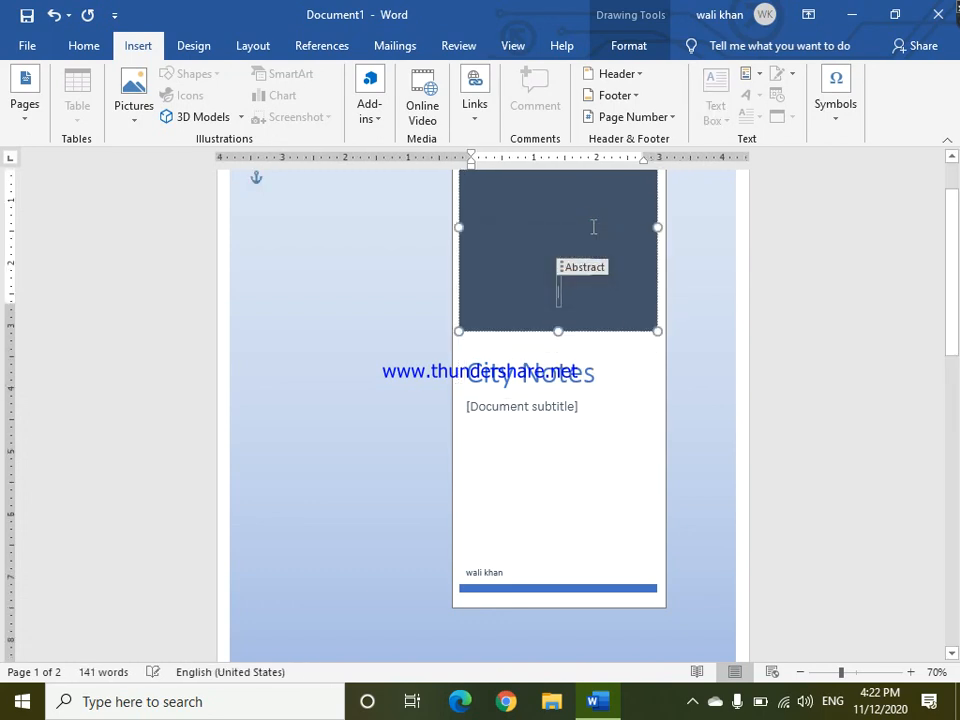
Apply the orange shape style to the cover page's top rectangle.
click(567, 221)
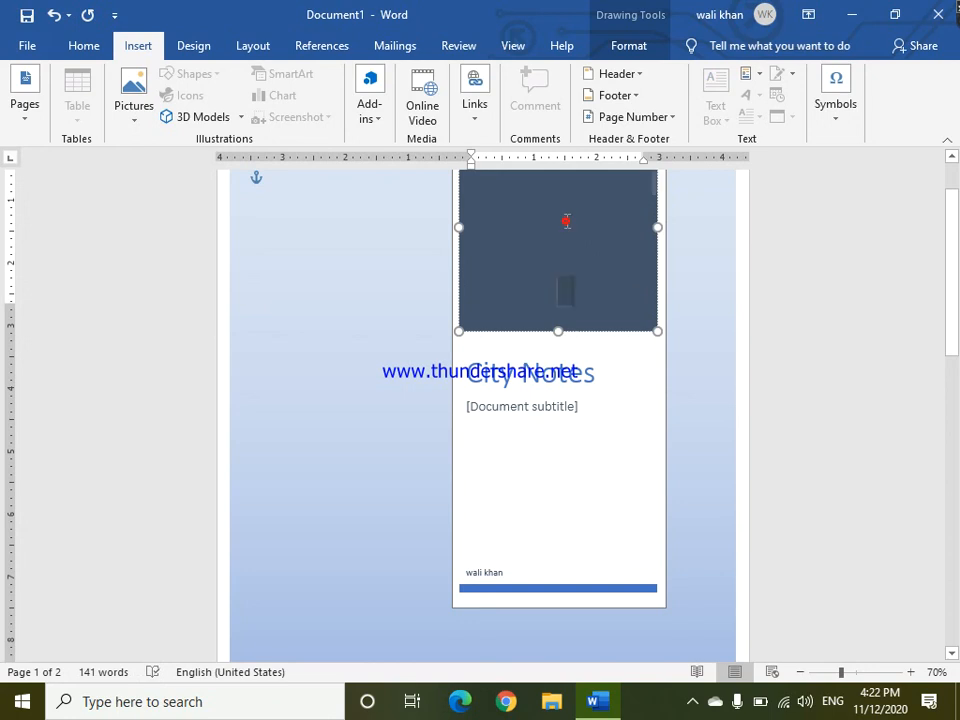
click(622, 52)
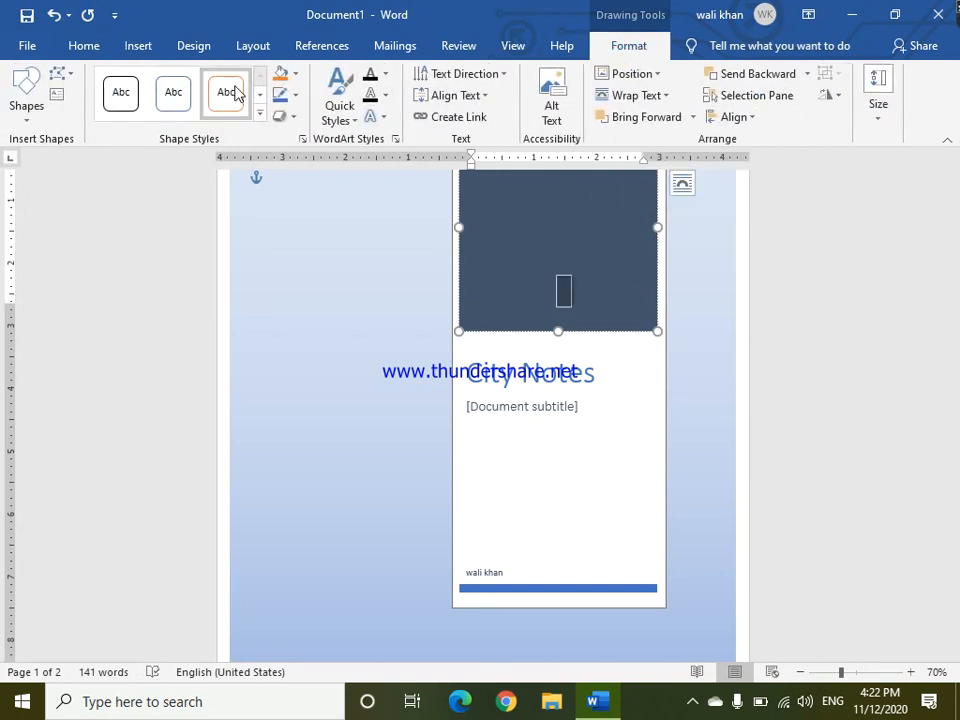
click(279, 75)
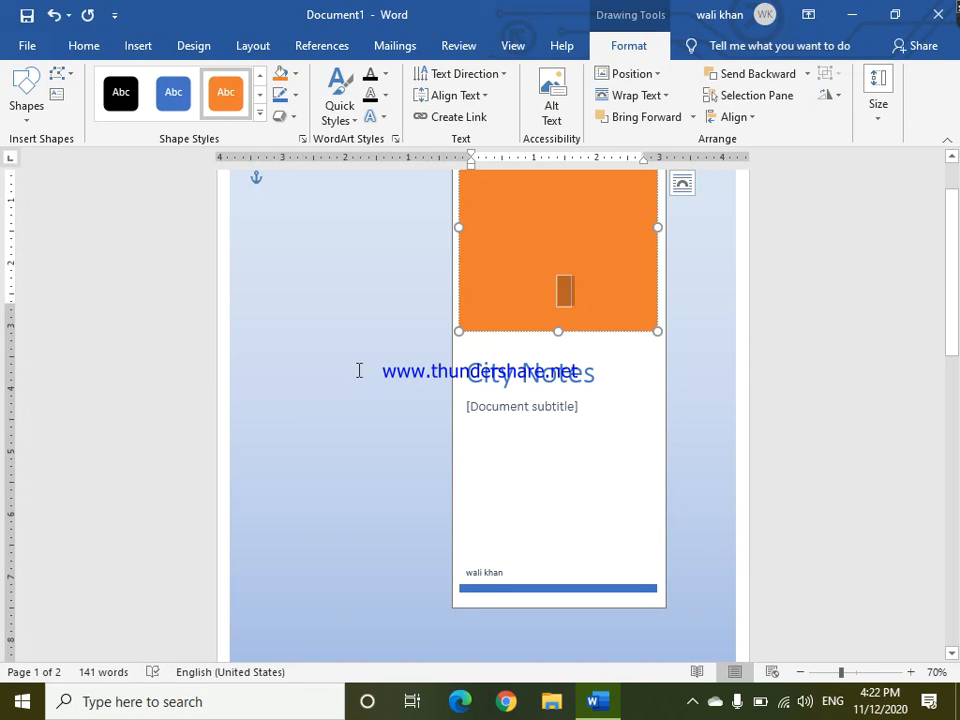
click(359, 371)
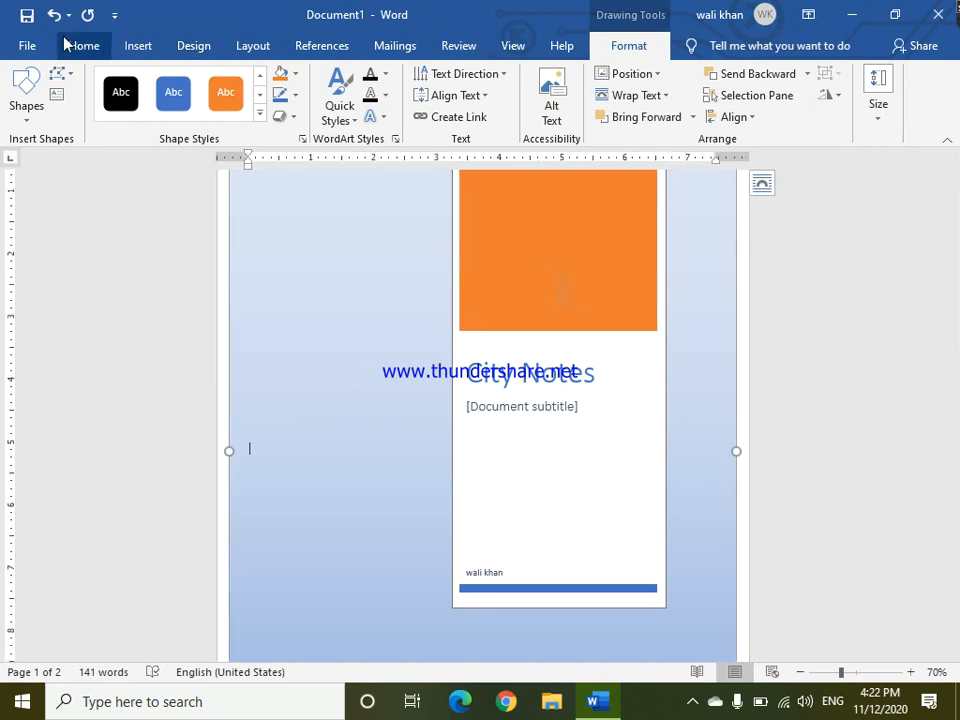
Replace the cover page with the saved cec cover page from the General section of the gallery.
click(138, 46)
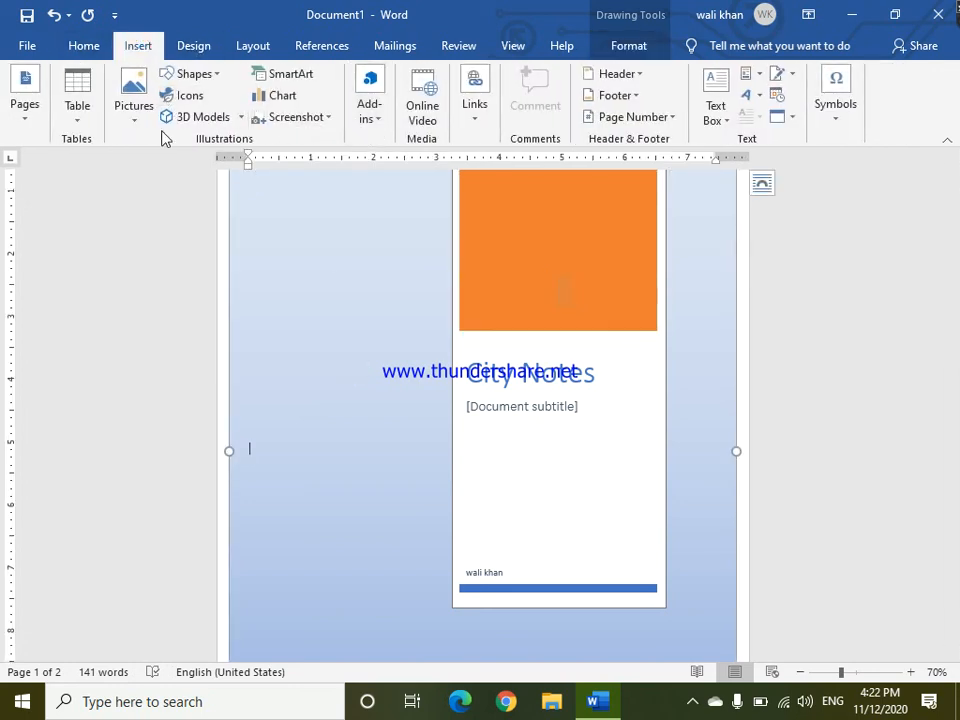
click(32, 113)
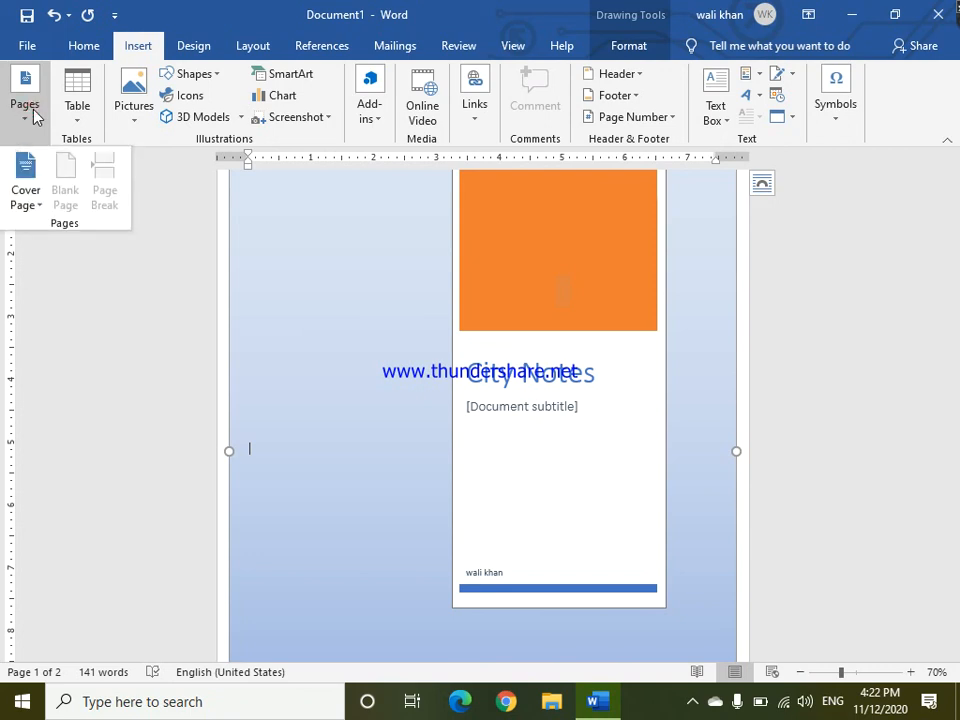
click(25, 205)
drag(398, 244, 388, 540)
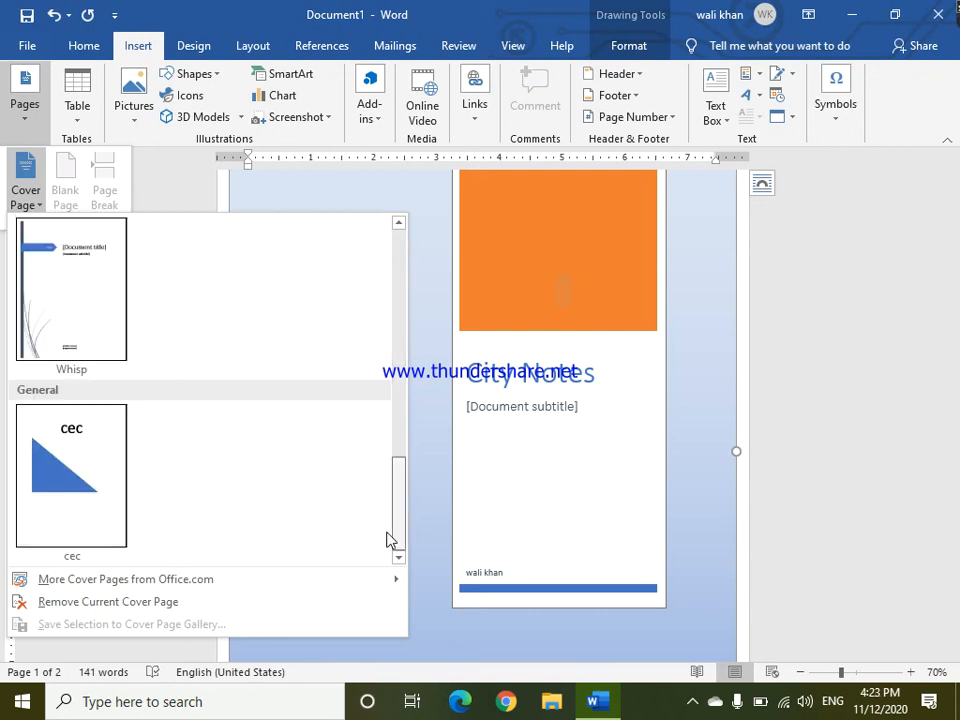
click(58, 432)
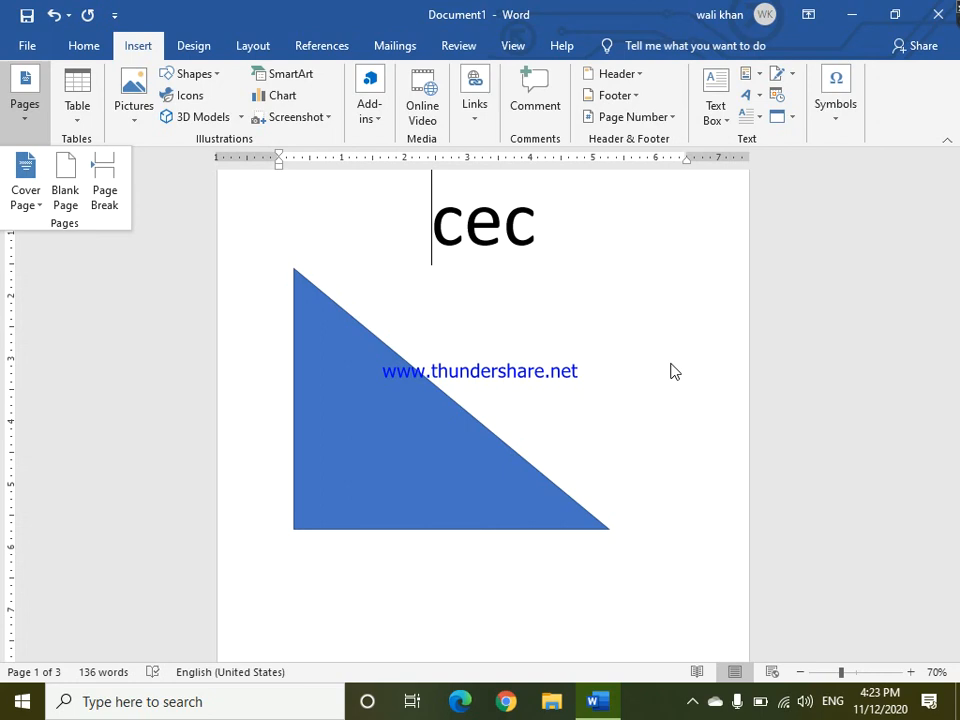
click(149, 314)
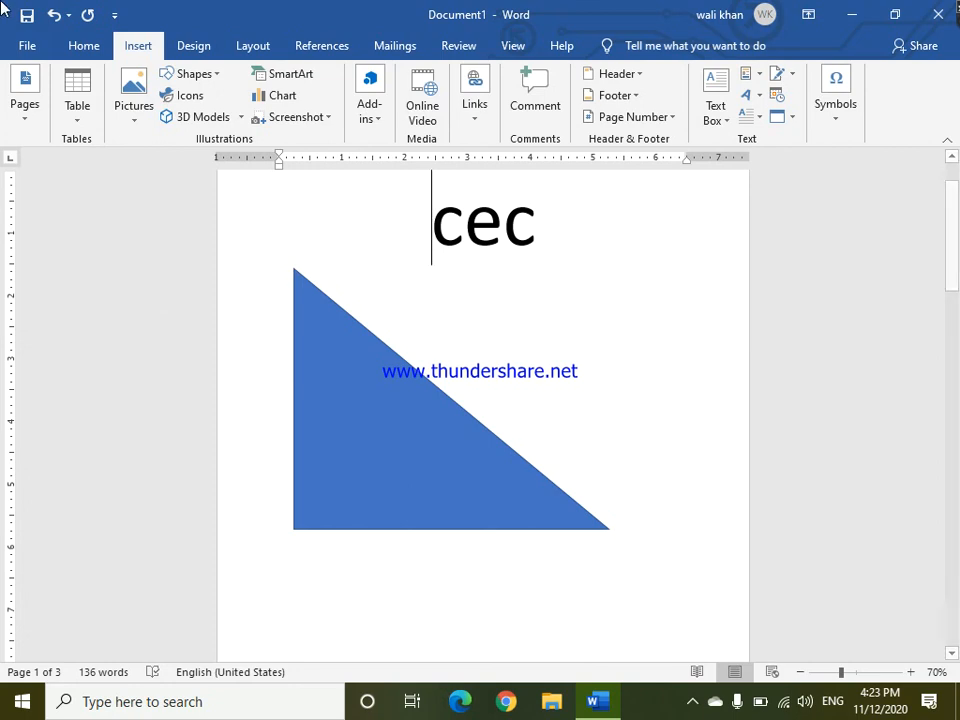
click(24, 115)
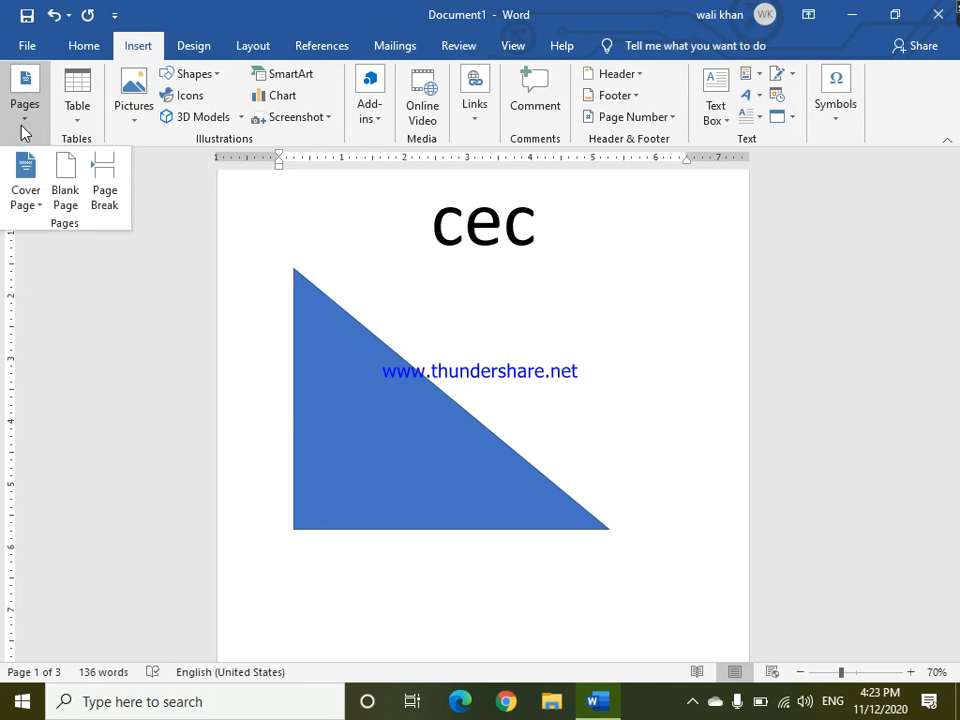
click(78, 120)
click(24, 118)
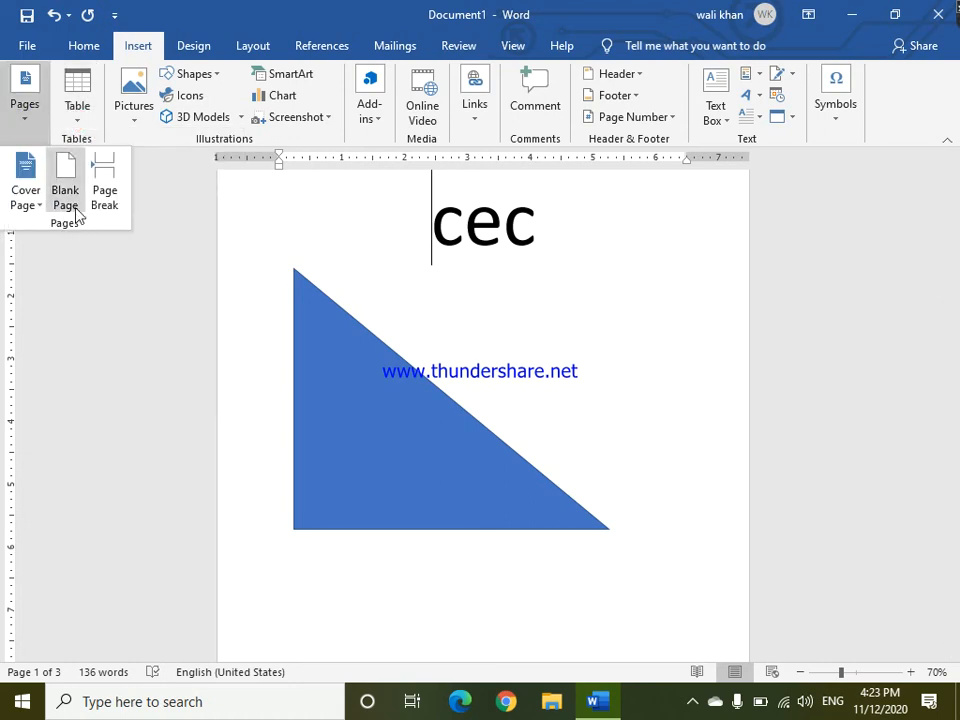
click(148, 432)
drag(952, 268, 952, 478)
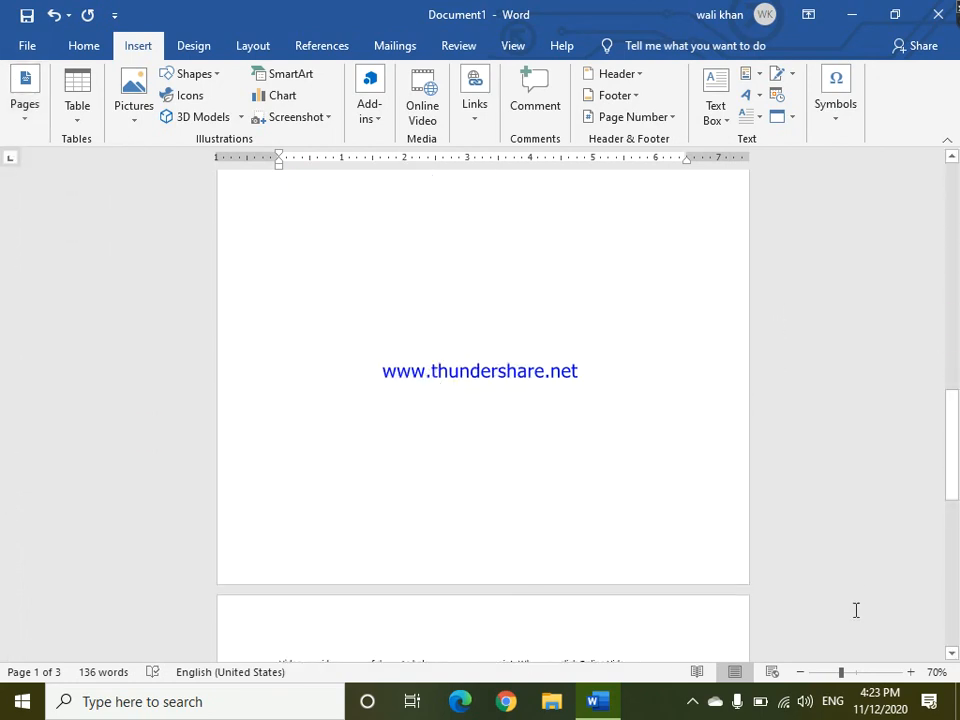
Insert a page break after the second sample paragraph on page 2 and undo it.
click(799, 673)
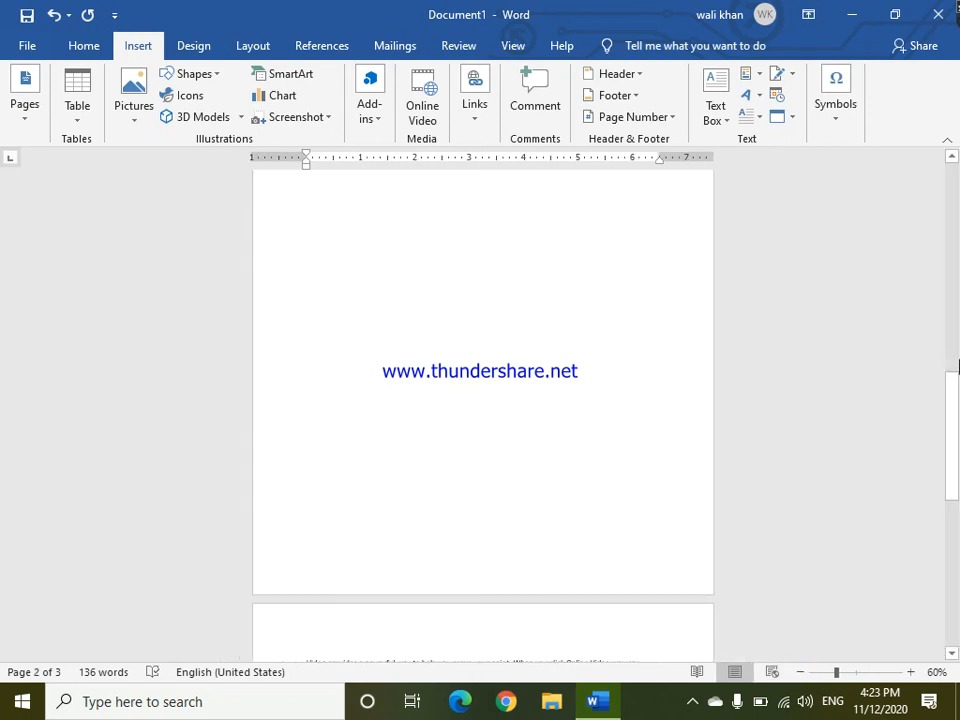
drag(954, 446, 958, 399)
click(39, 119)
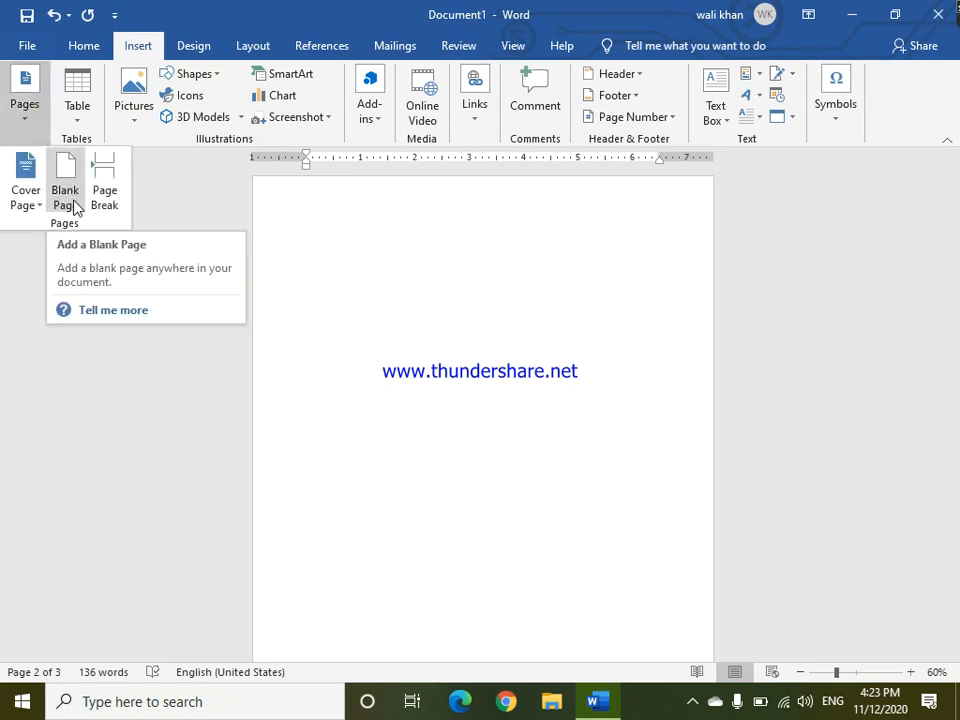
click(957, 392)
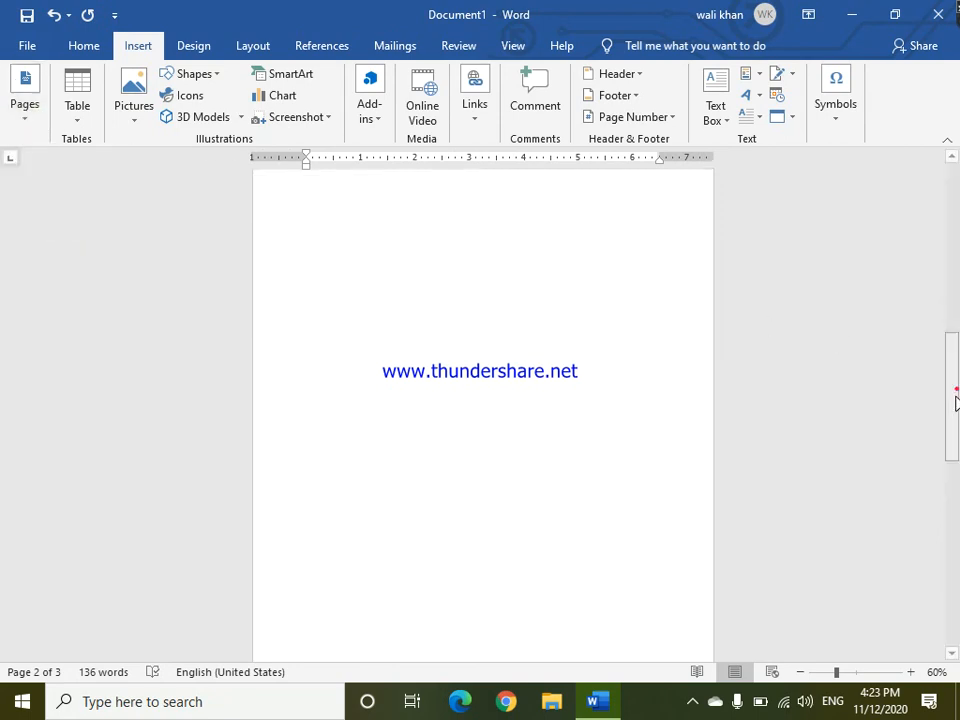
click(462, 412)
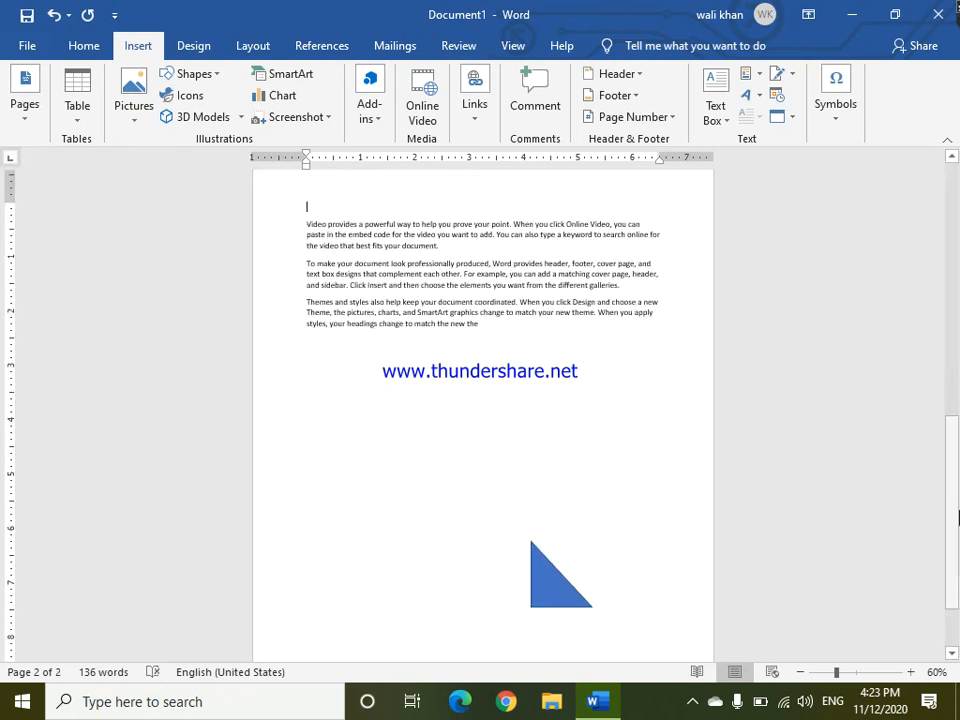
drag(957, 570, 957, 288)
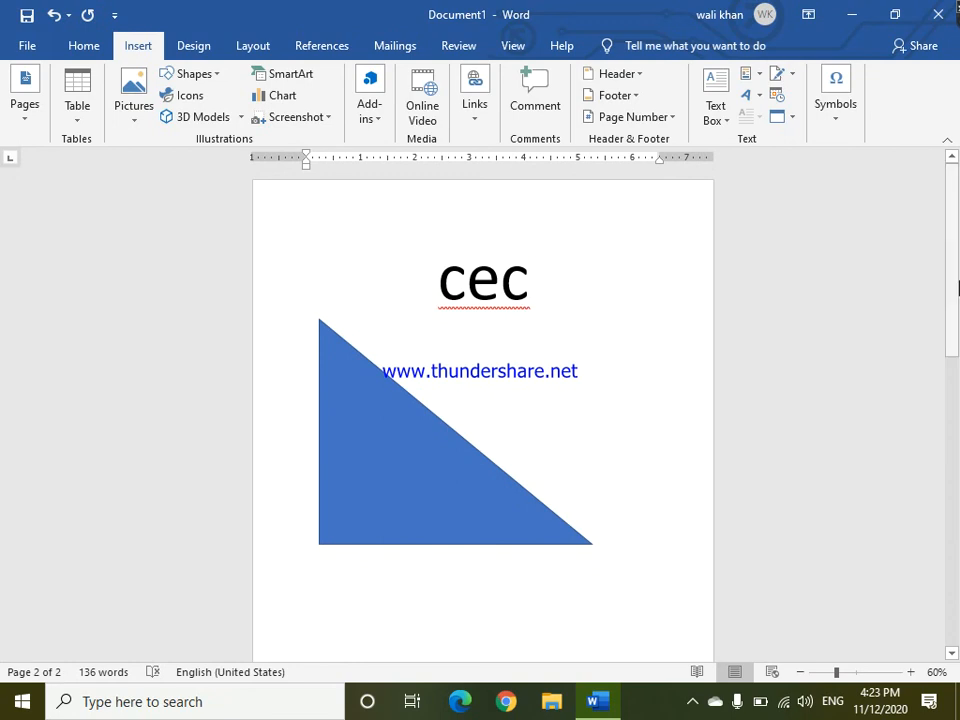
click(512, 290)
drag(953, 345, 955, 600)
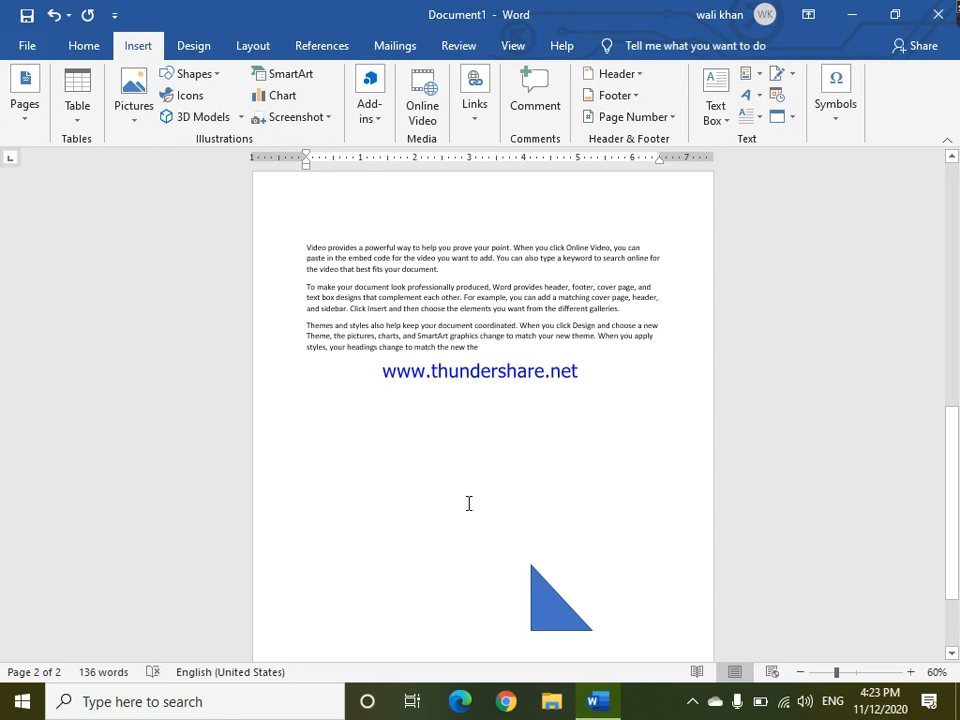
click(497, 389)
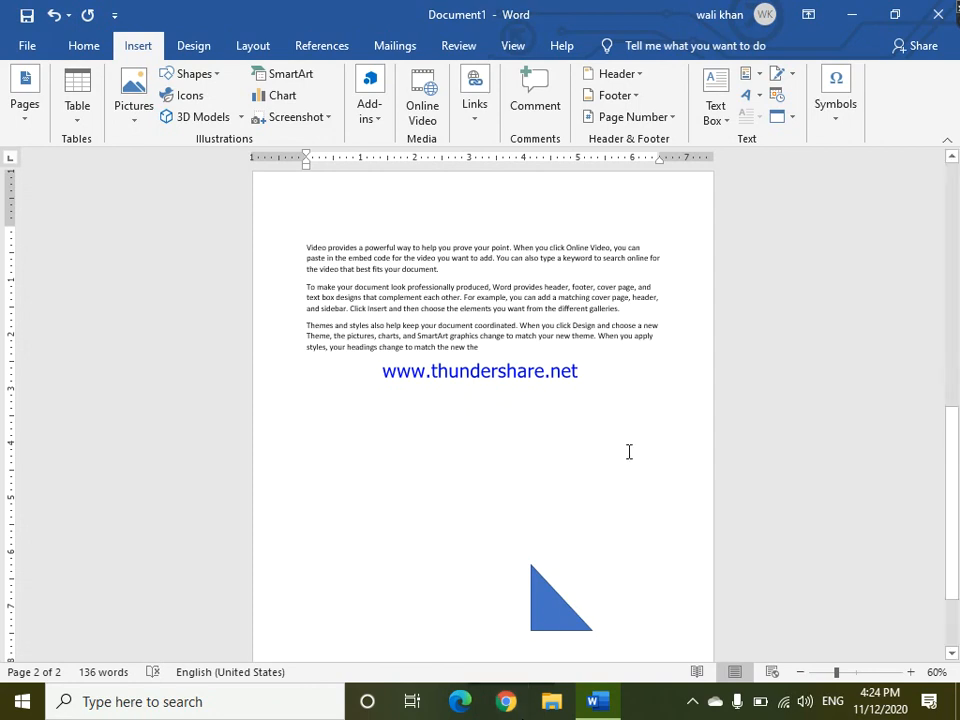
click(621, 307)
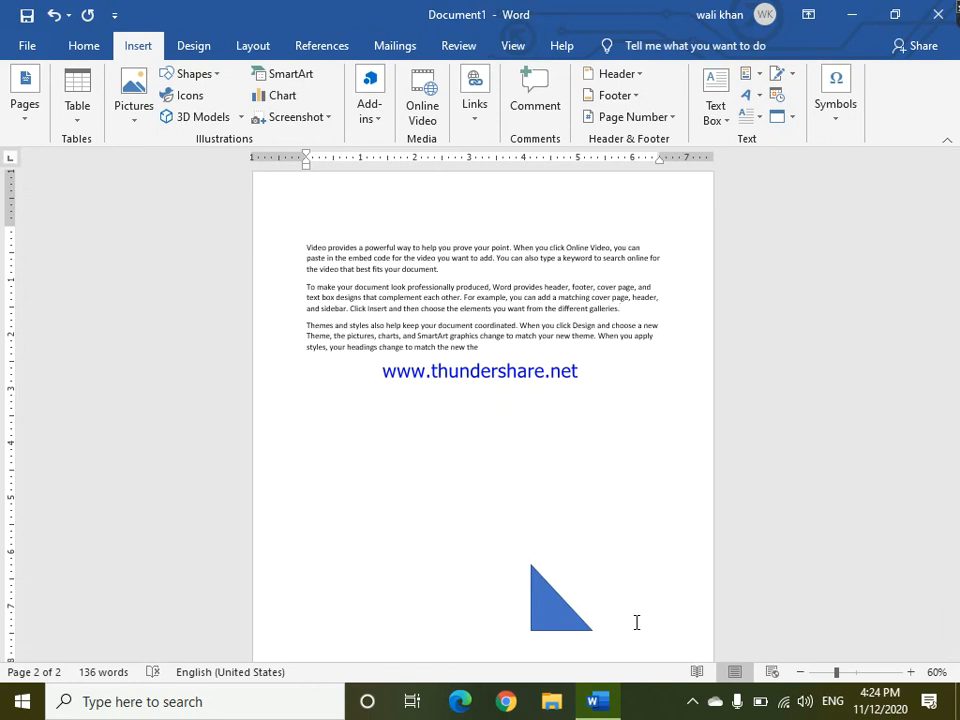
key(ctrl+Return)
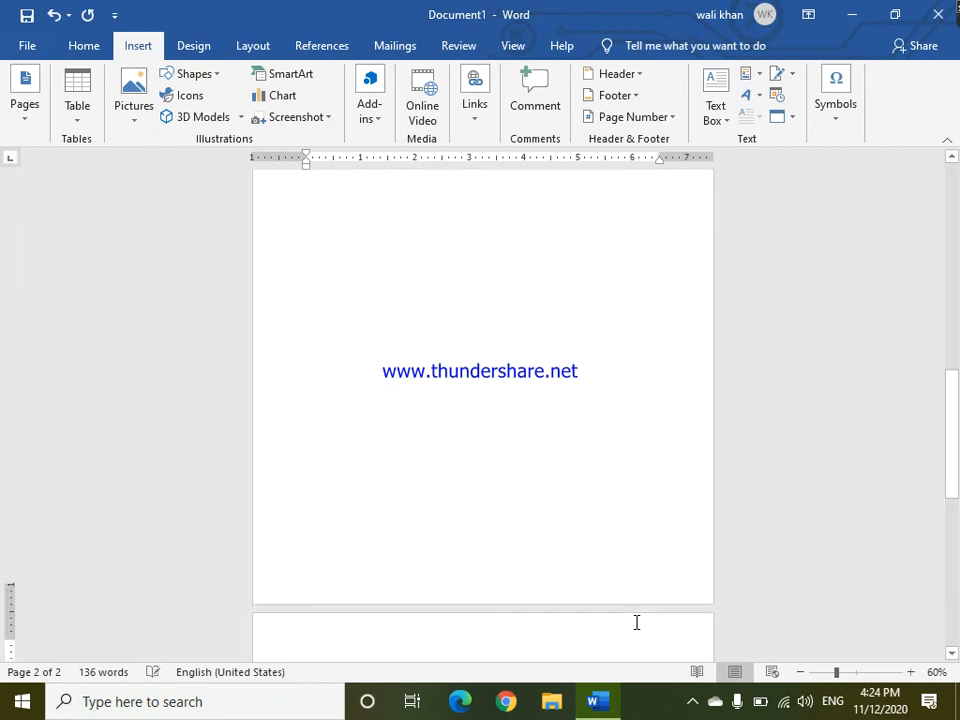
mouse_move(953, 467)
mouse_down()
mouse_move(947, 551)
mouse_move(944, 448)
mouse_up()
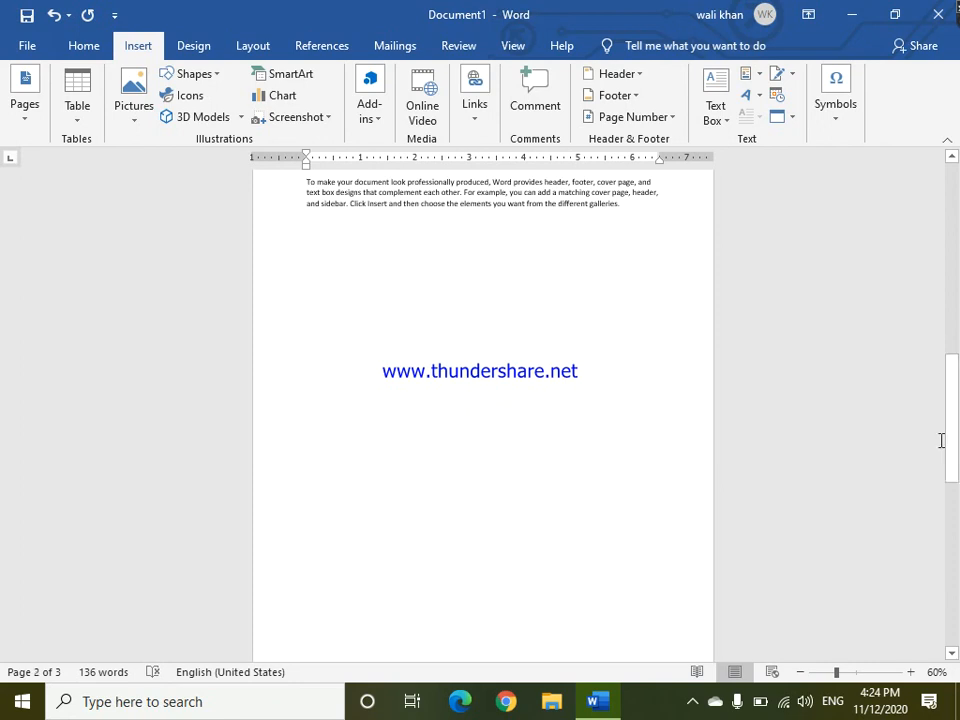
key(ctrl+z)
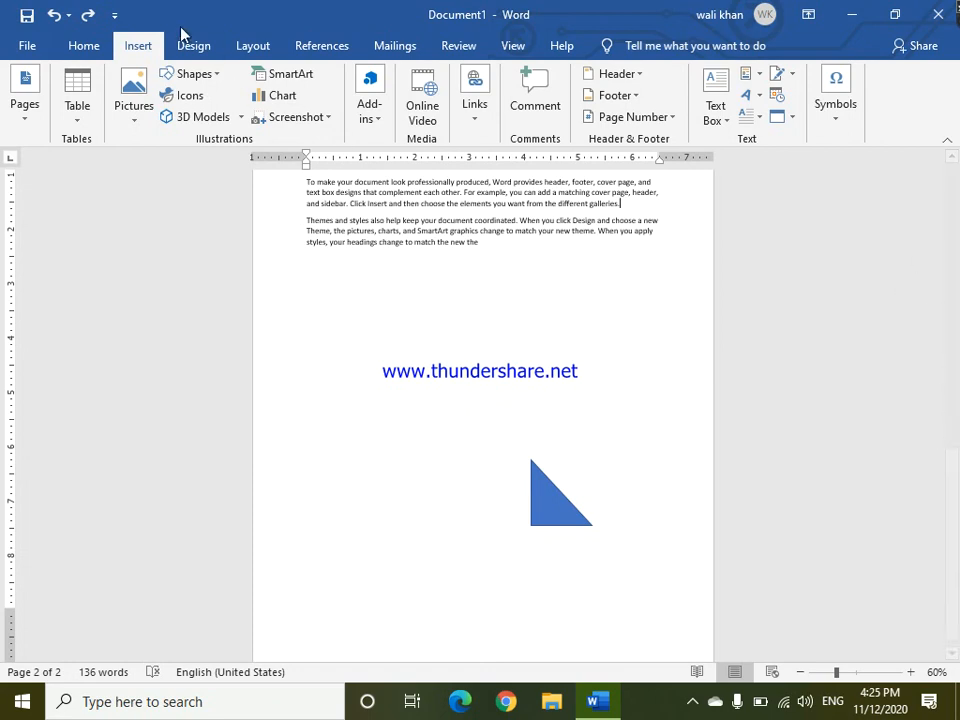
Insert a blank page after the second sample paragraph on page 2.
click(22, 104)
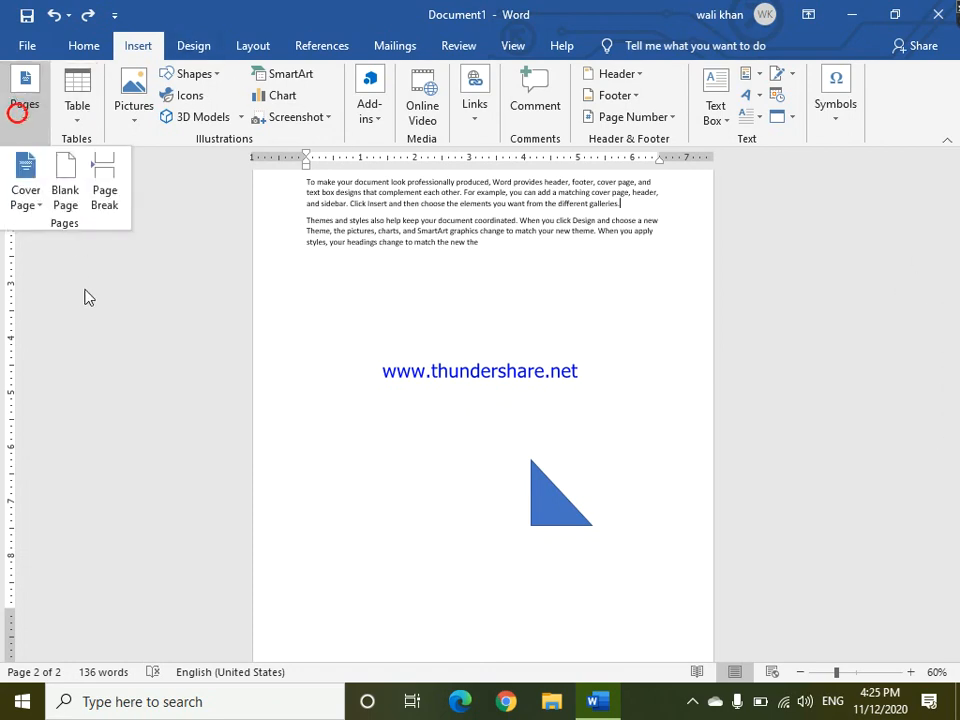
click(78, 210)
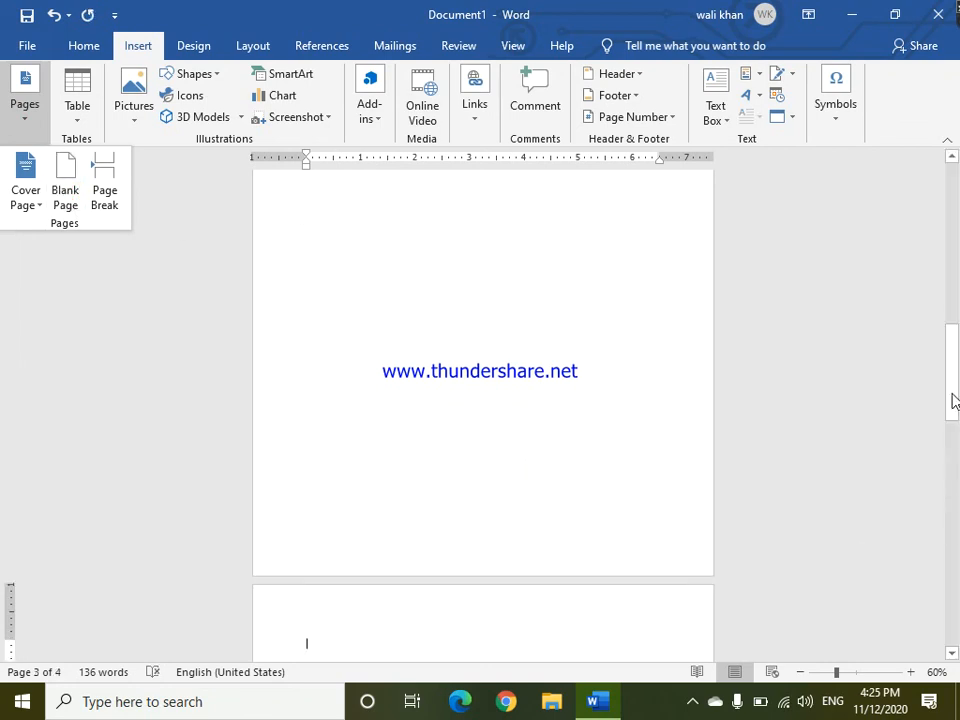
Undo the blank page insertion after the second sample paragraph.
drag(957, 335, 932, 342)
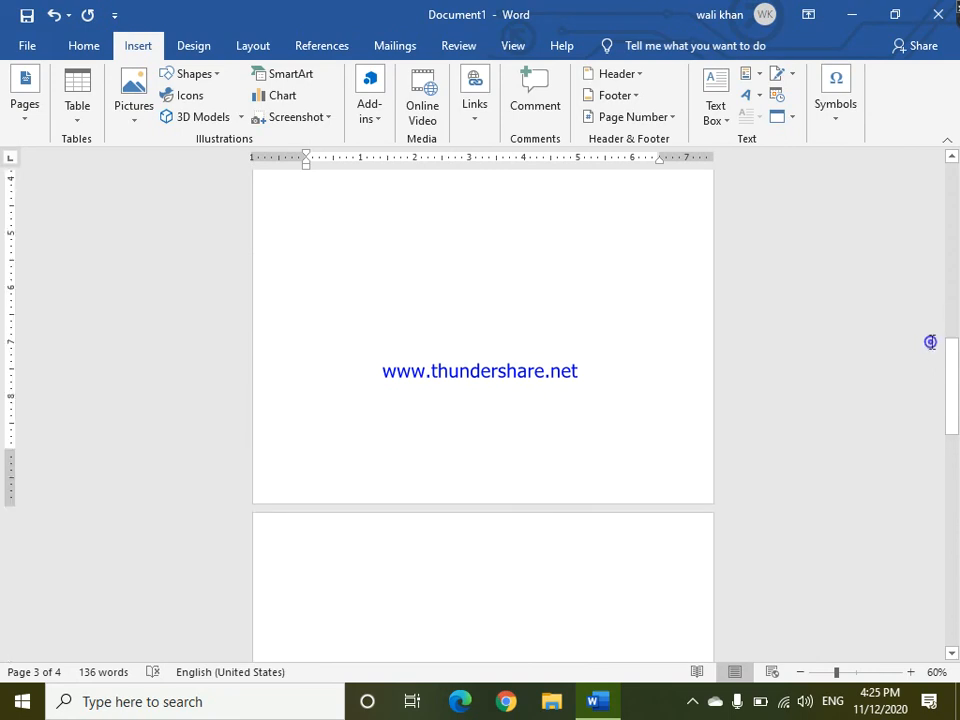
key(ctrl+z)
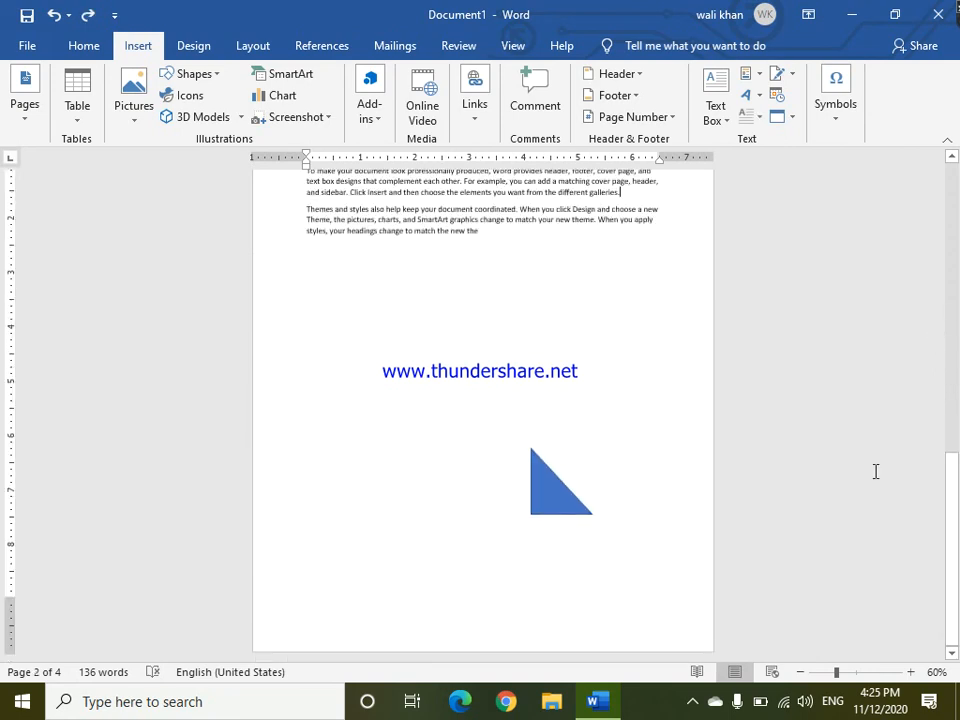
drag(958, 530, 957, 441)
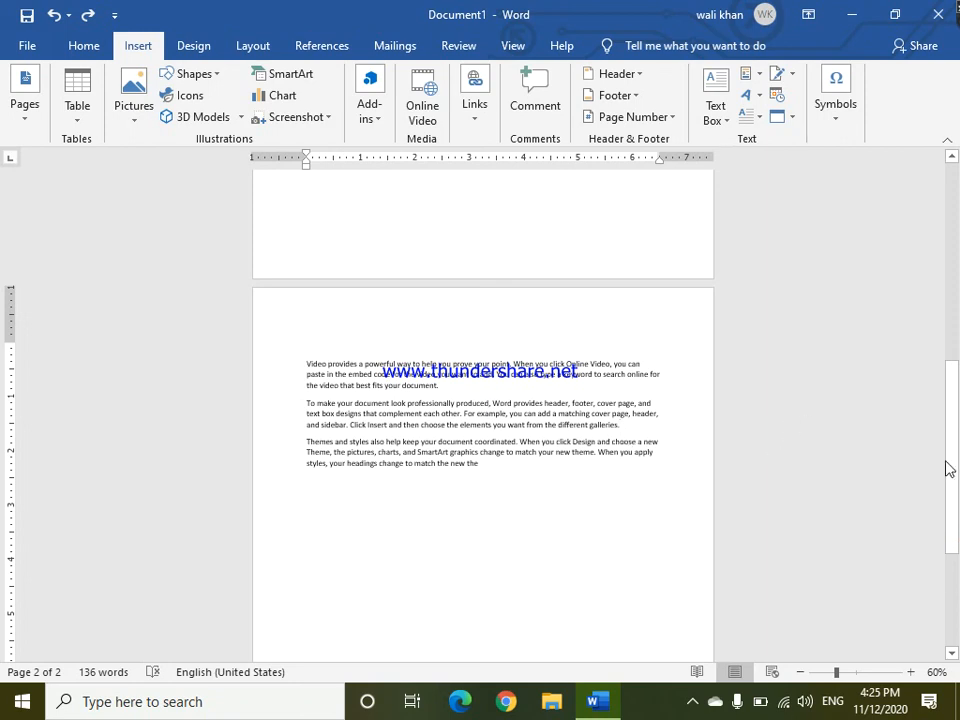
middle_click(953, 553)
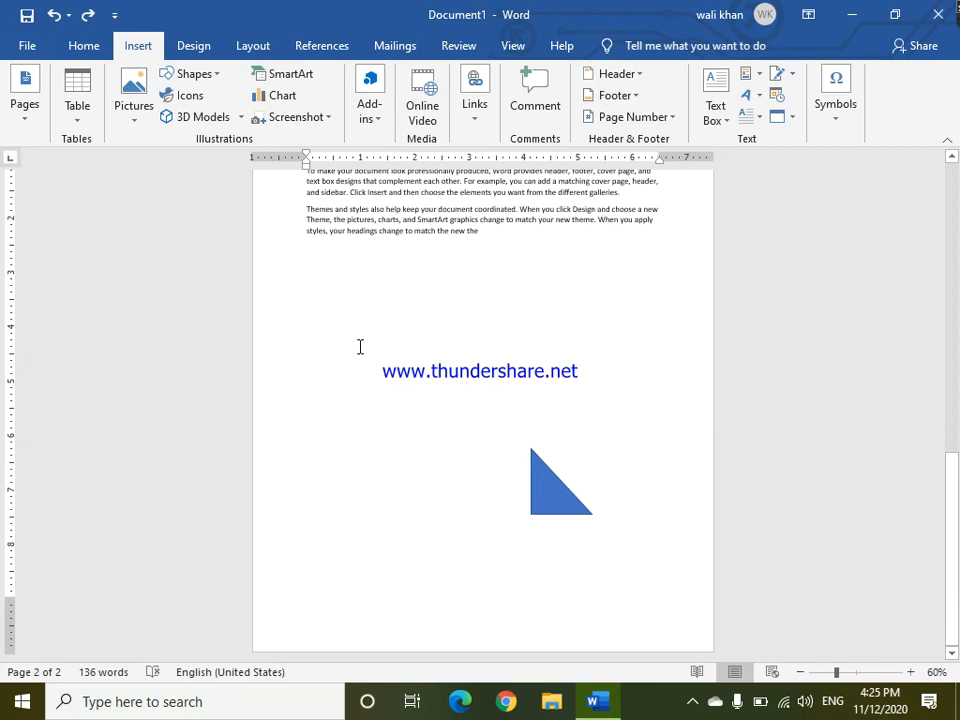
right_click(289, 567)
click(320, 588)
Select the blue triangle shape on page 2 and delete it.
click(541, 489)
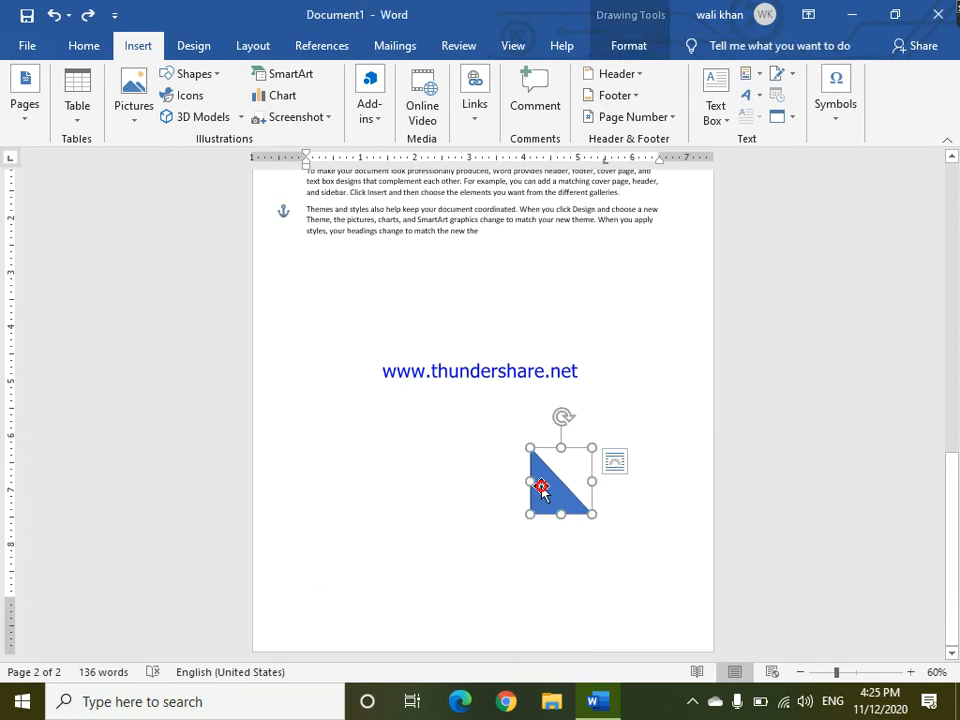
key(Delete)
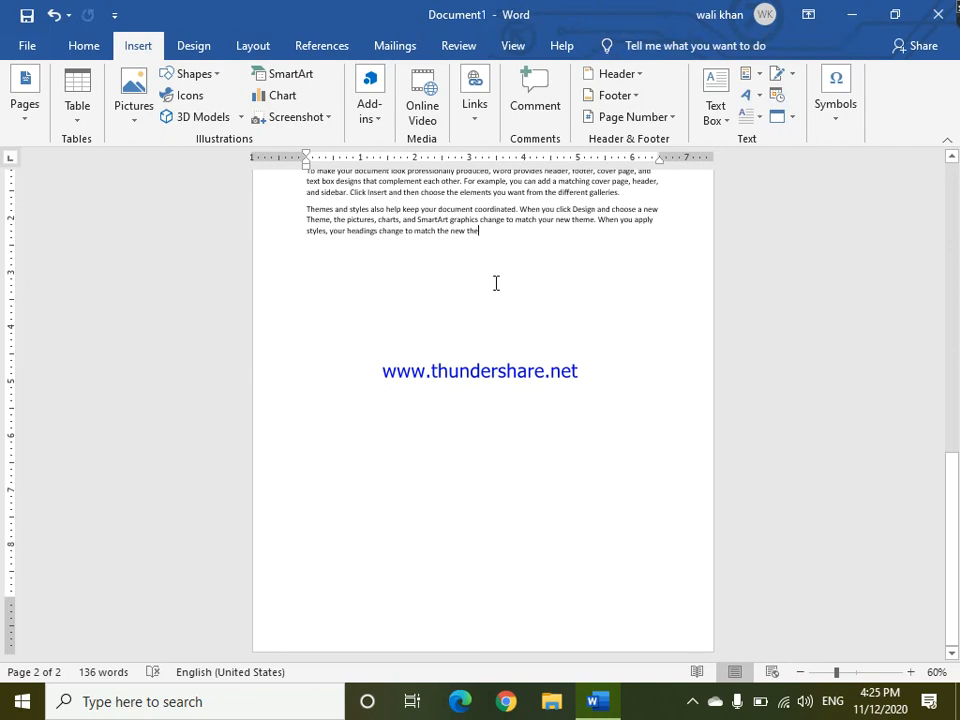
key(Return)
Insert a page break at the end of the text on page 2.
click(35, 108)
click(103, 182)
mouse_move(952, 423)
mouse_down()
mouse_move(923, 506)
mouse_move(926, 465)
mouse_move(928, 641)
mouse_move(952, 420)
mouse_up()
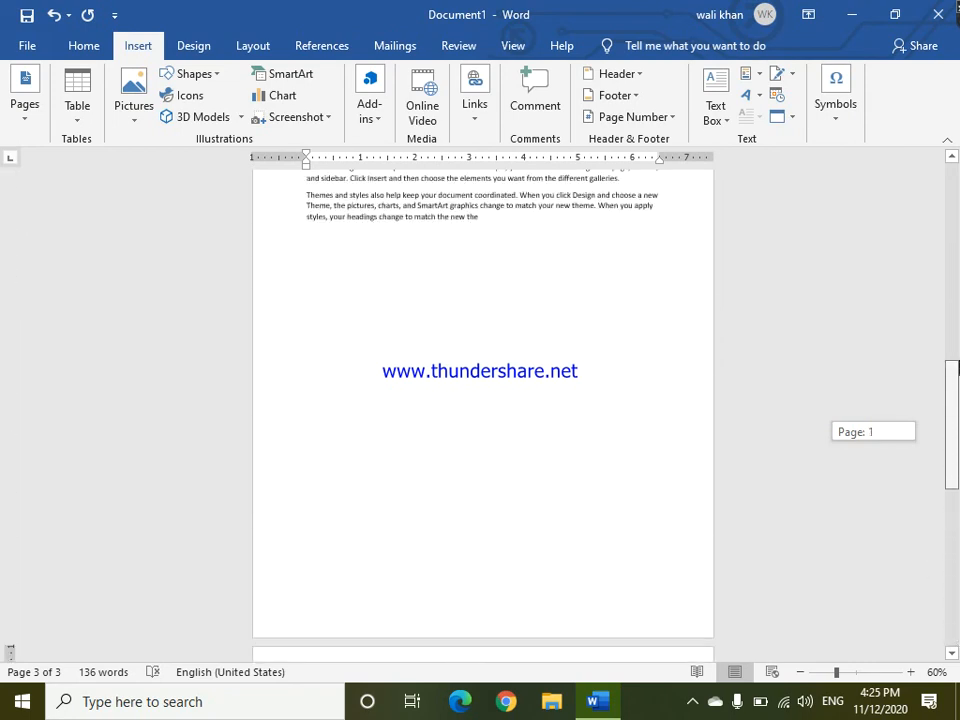
drag(957, 368, 957, 355)
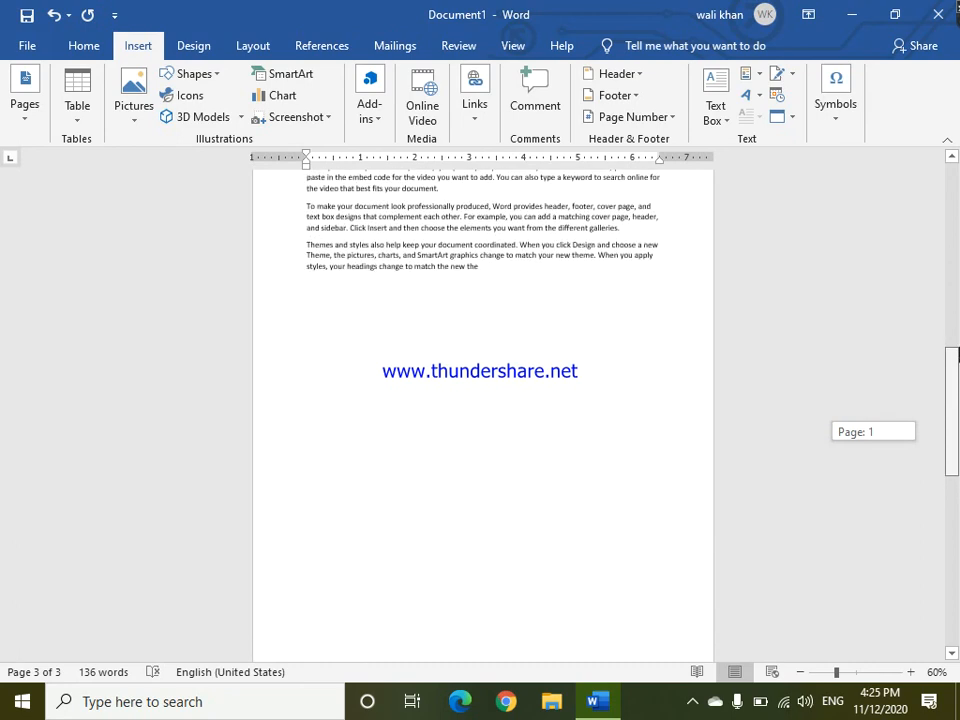
drag(955, 355, 956, 340)
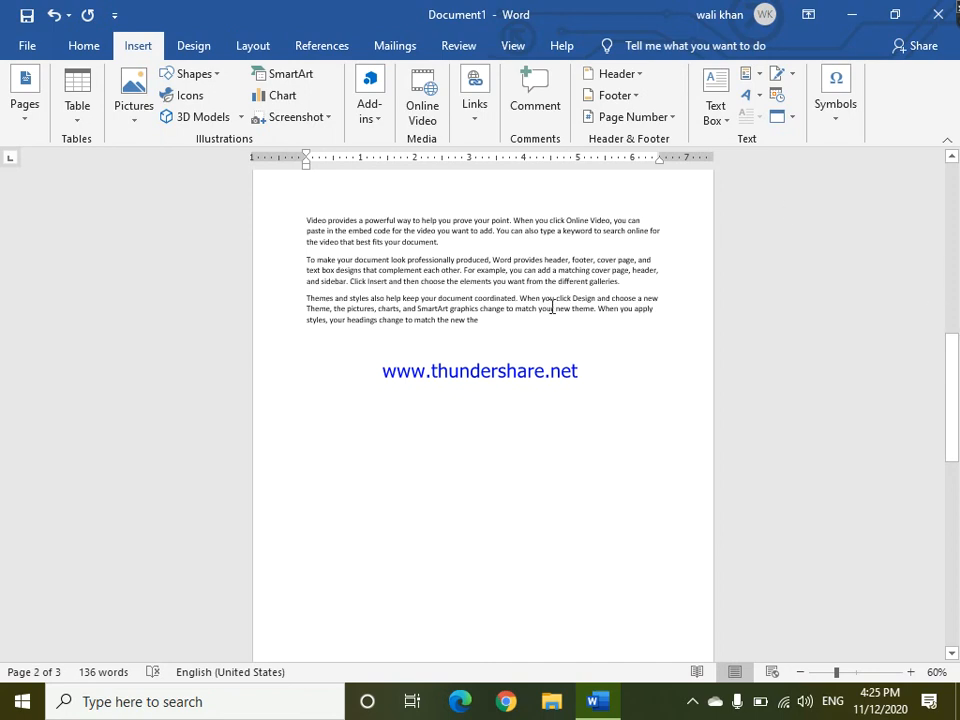
Insert a page break after the second sample paragraph on page 2, undo it, and insert it again.
click(624, 280)
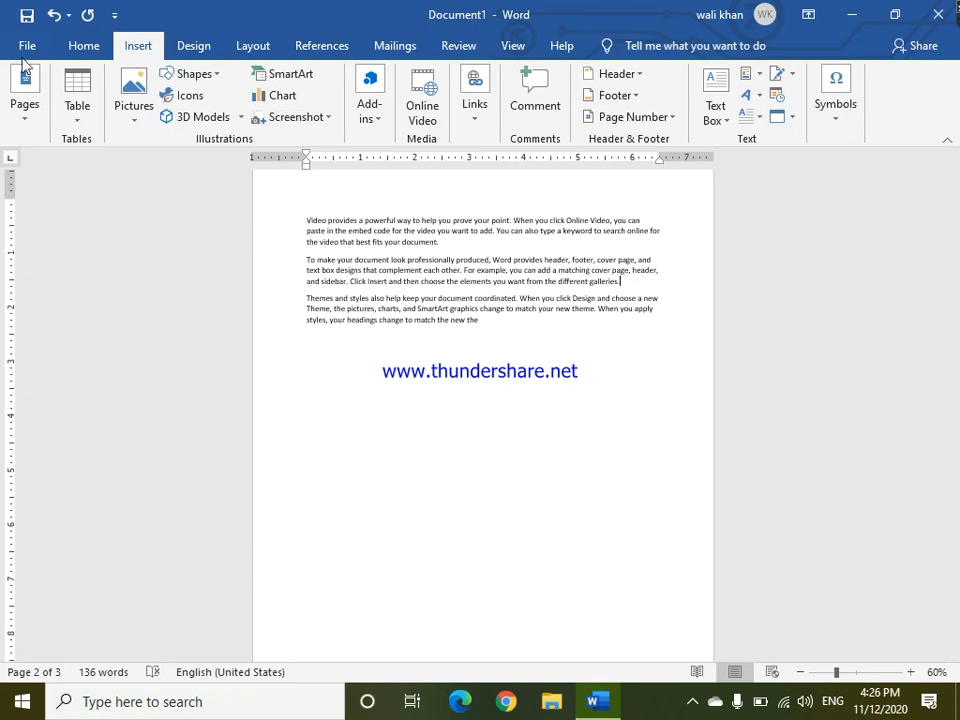
click(24, 121)
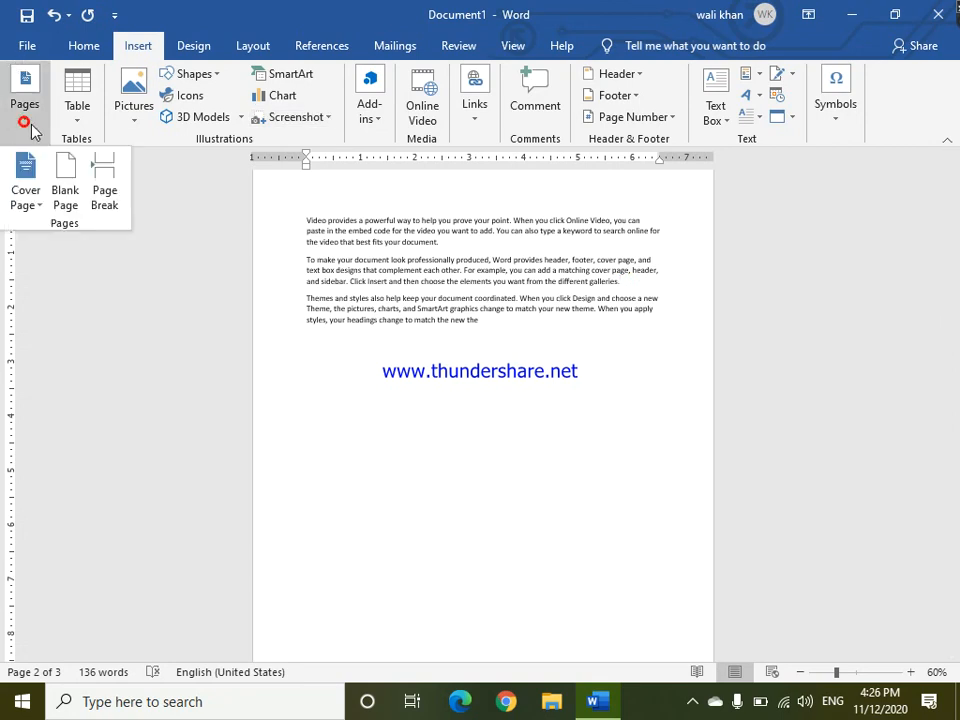
click(123, 184)
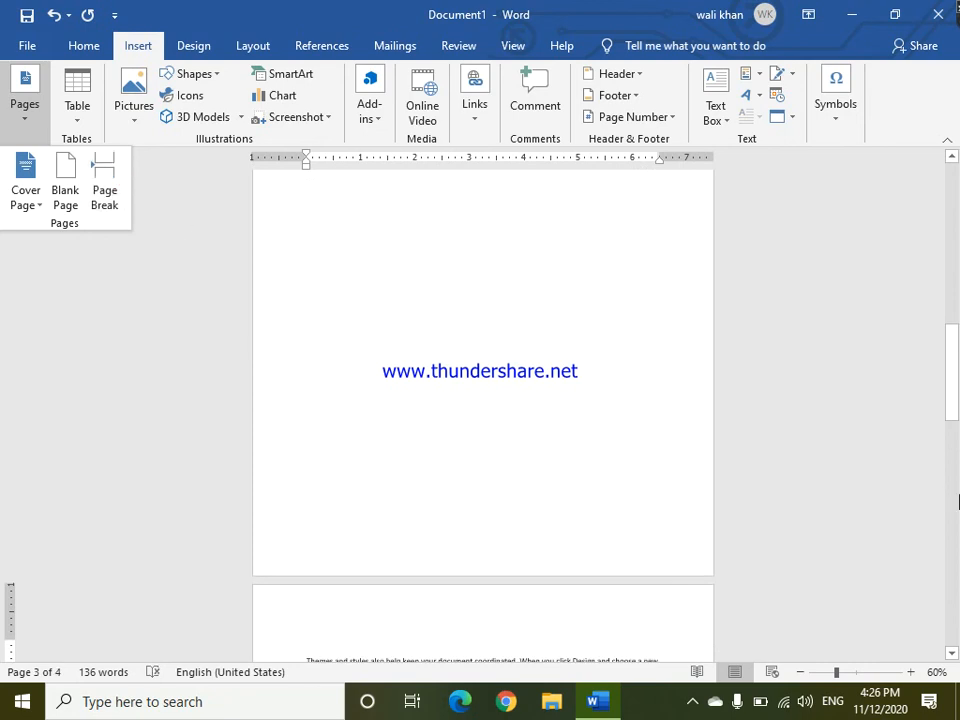
drag(957, 430, 953, 380)
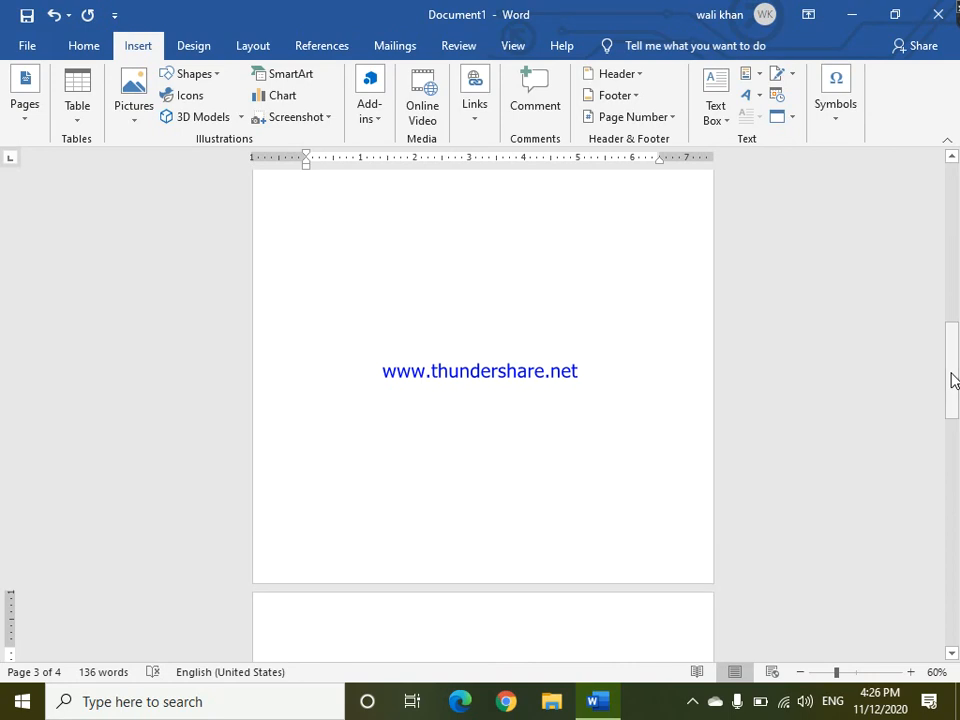
key(ctrl+z)
key(ctrl+Return)
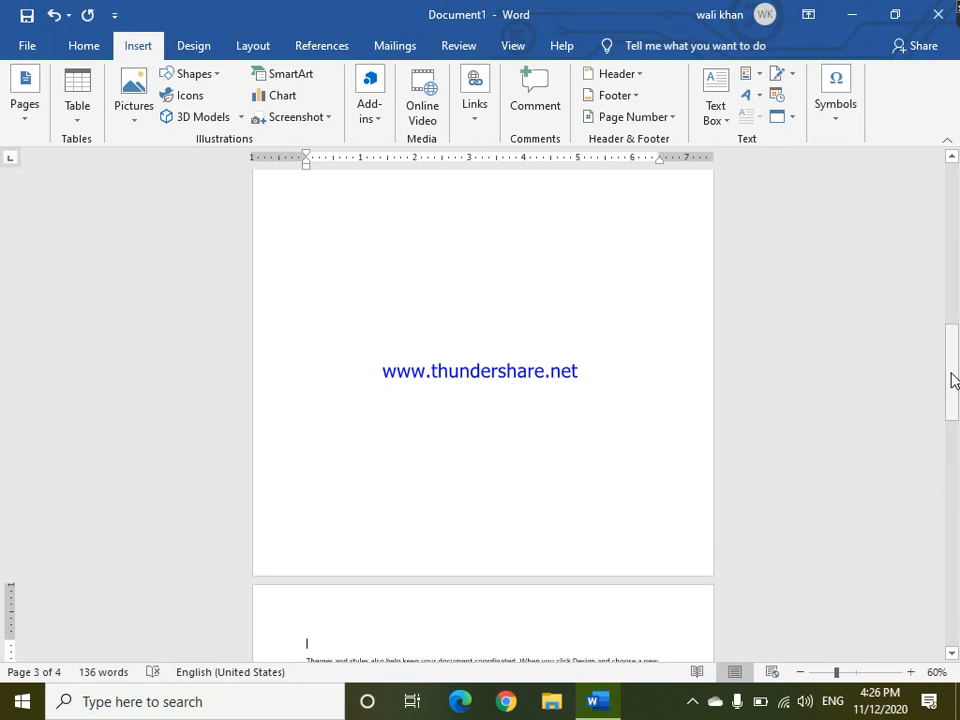
drag(953, 380, 957, 277)
click(18, 118)
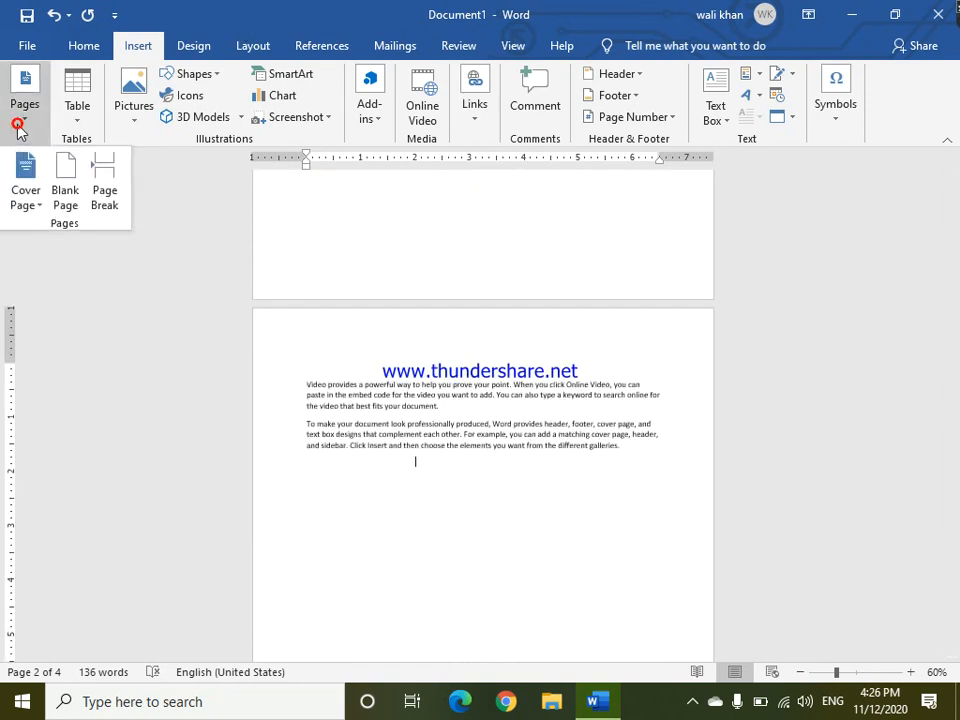
click(20, 128)
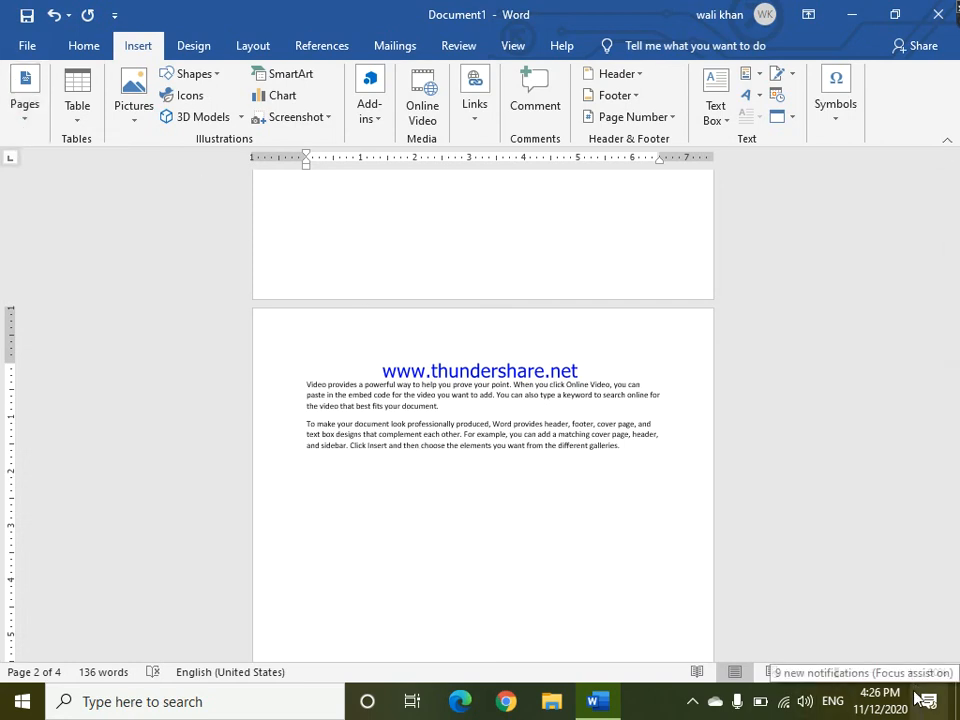
Insert a 10 by 5 table below the second paragraph on page 2, then delete it.
click(912, 675)
click(912, 675)
click(912, 675)
click(912, 675)
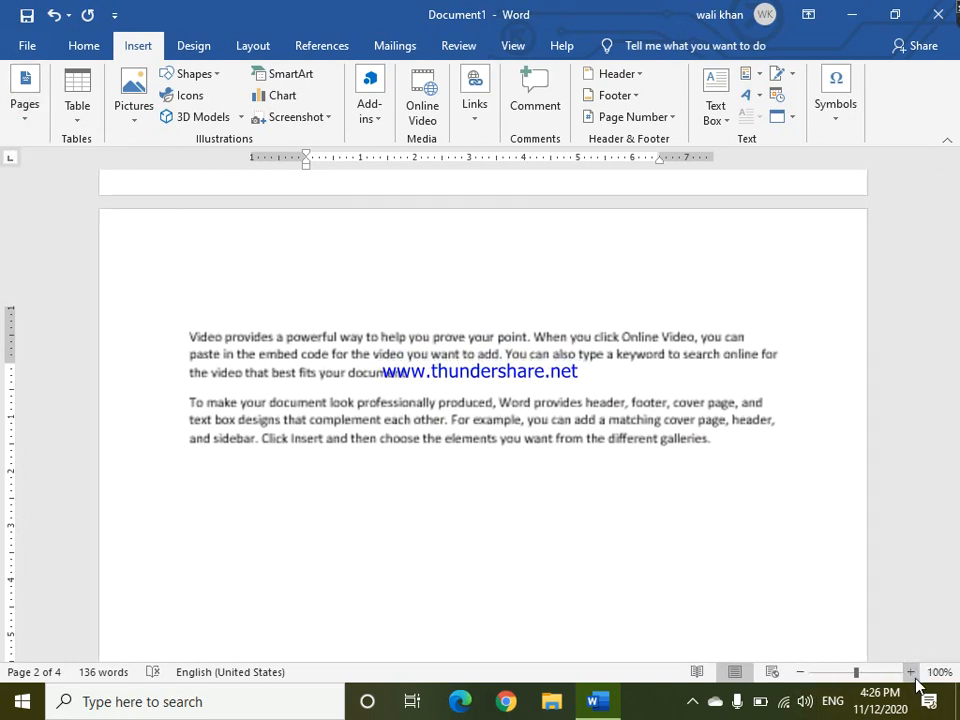
click(912, 675)
click(912, 675)
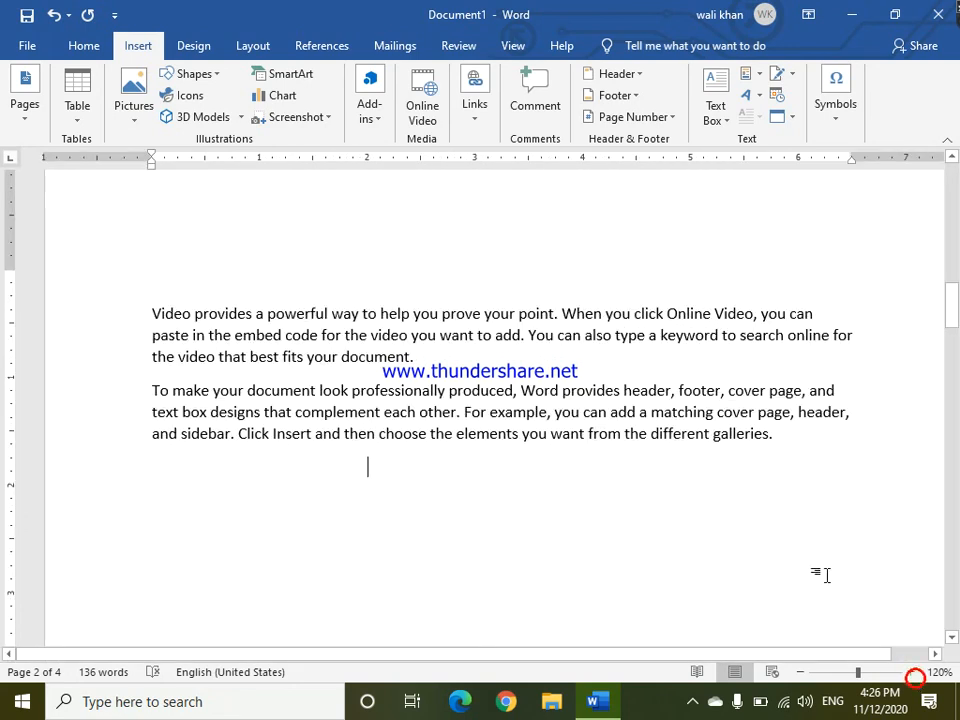
click(153, 469)
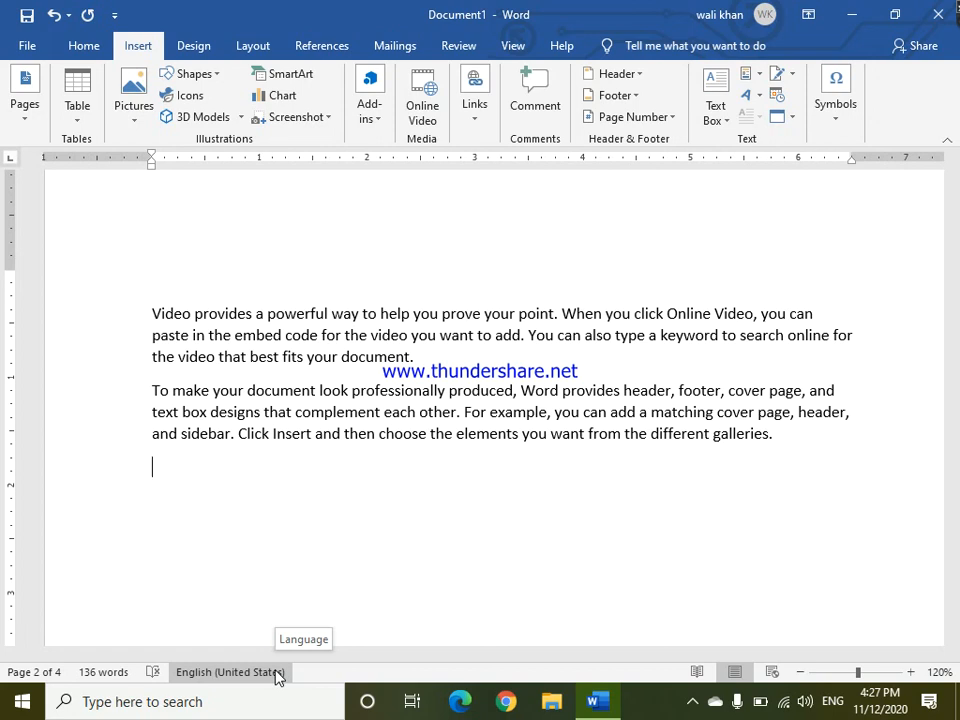
click(81, 121)
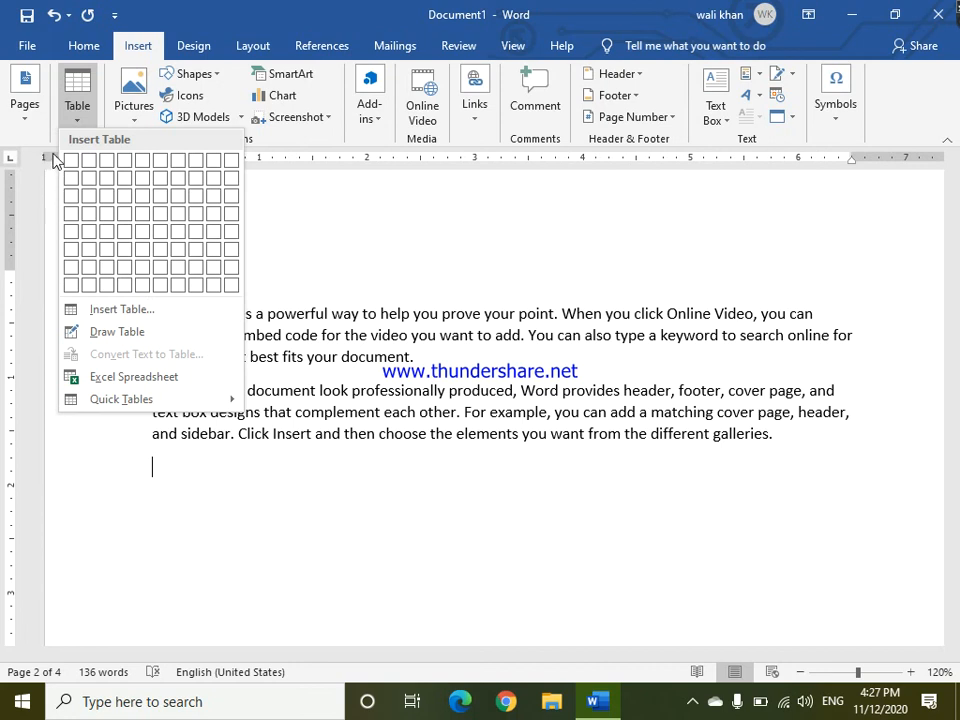
click(71, 121)
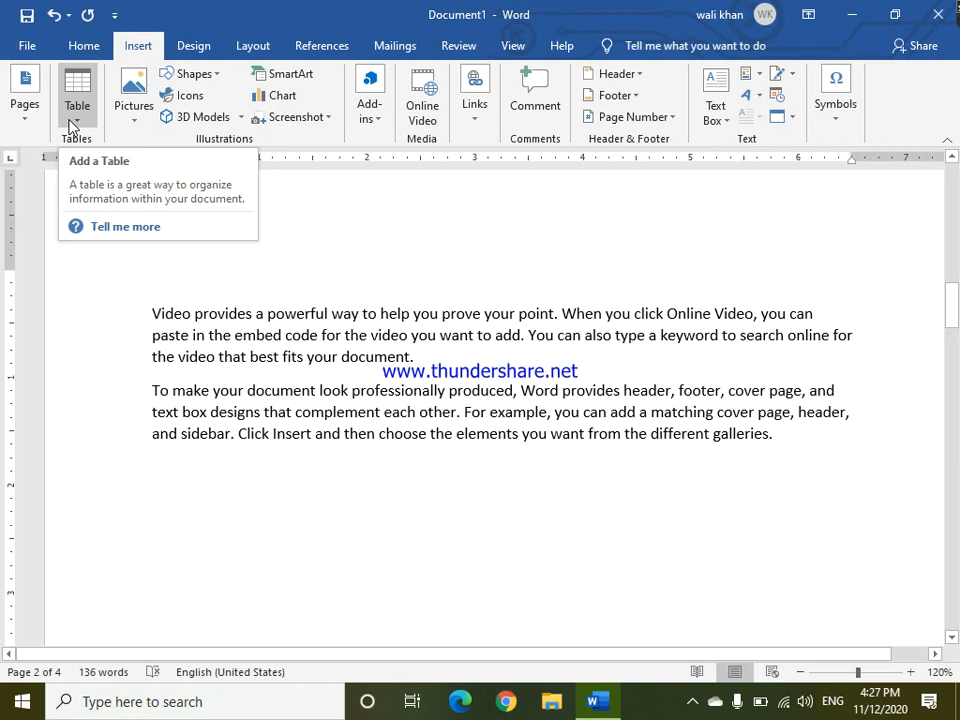
click(71, 121)
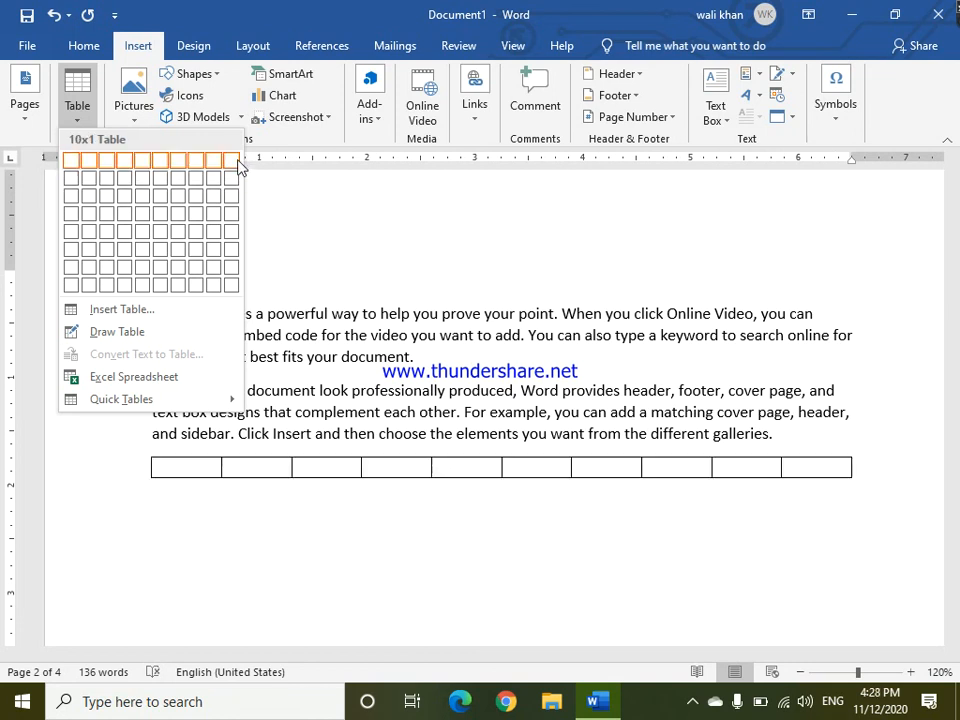
click(239, 240)
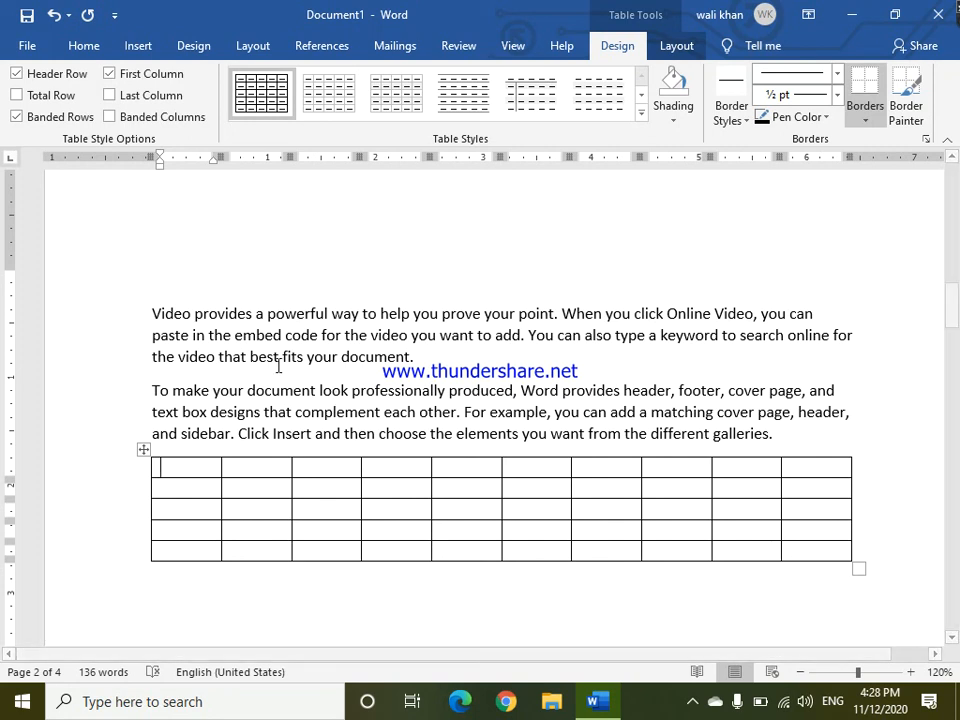
click(144, 450)
key(BackSpace)
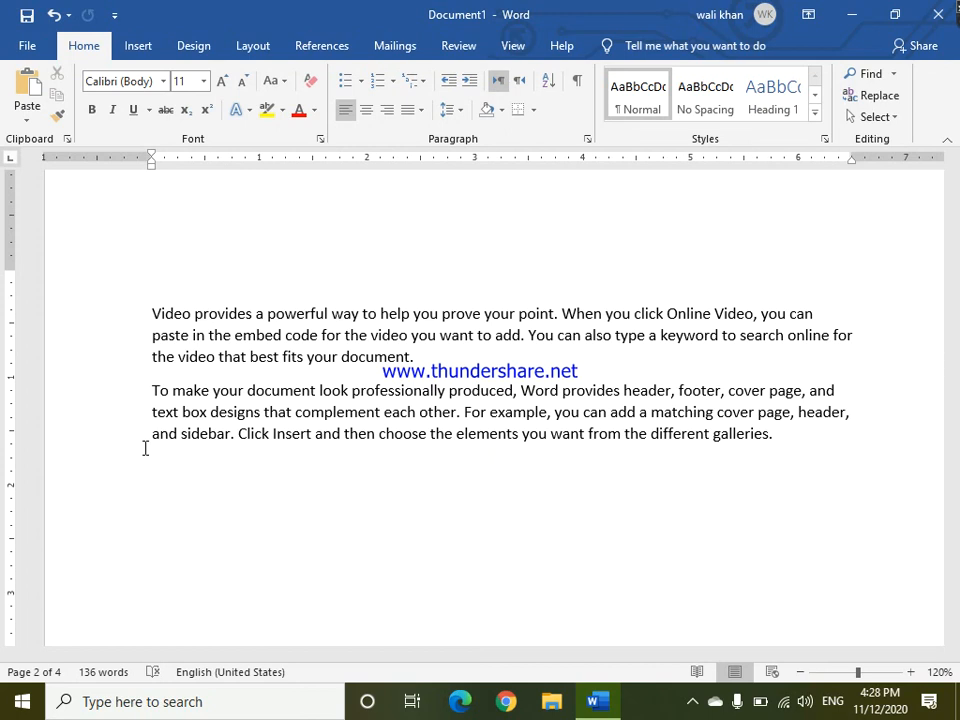
Insert a table with 5 columns and 2 rows below the second paragraph through the Insert Table dialog.
click(138, 46)
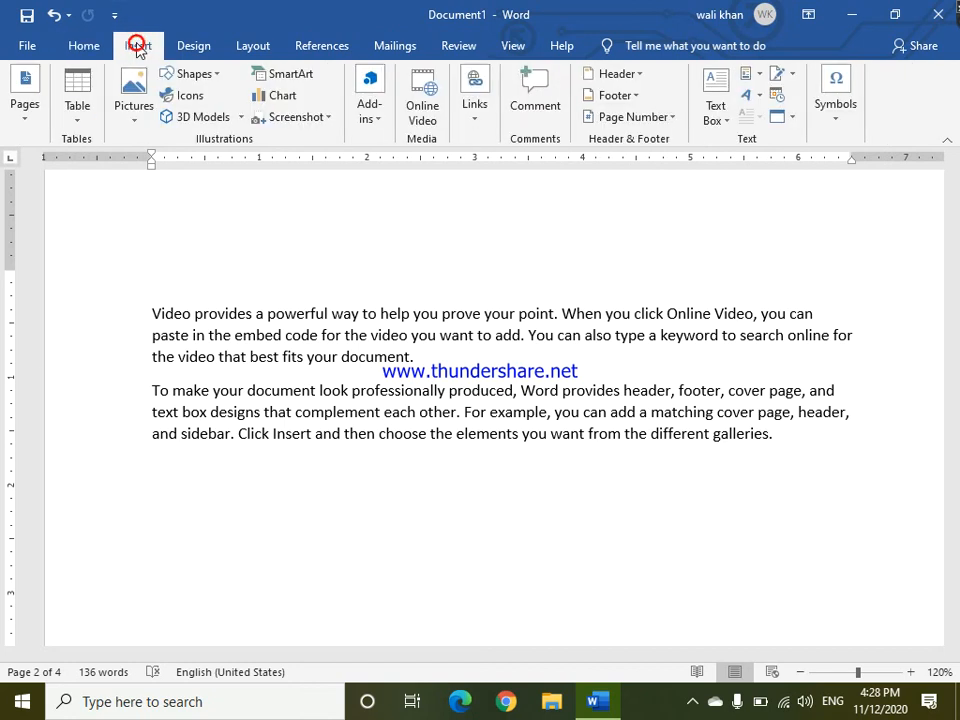
click(84, 120)
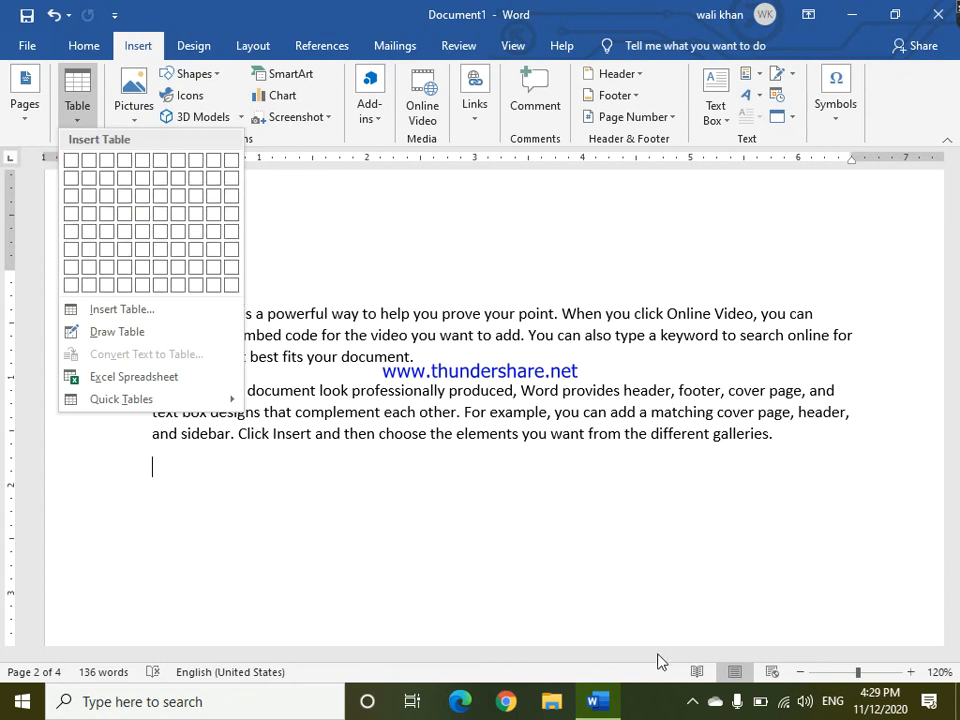
click(80, 119)
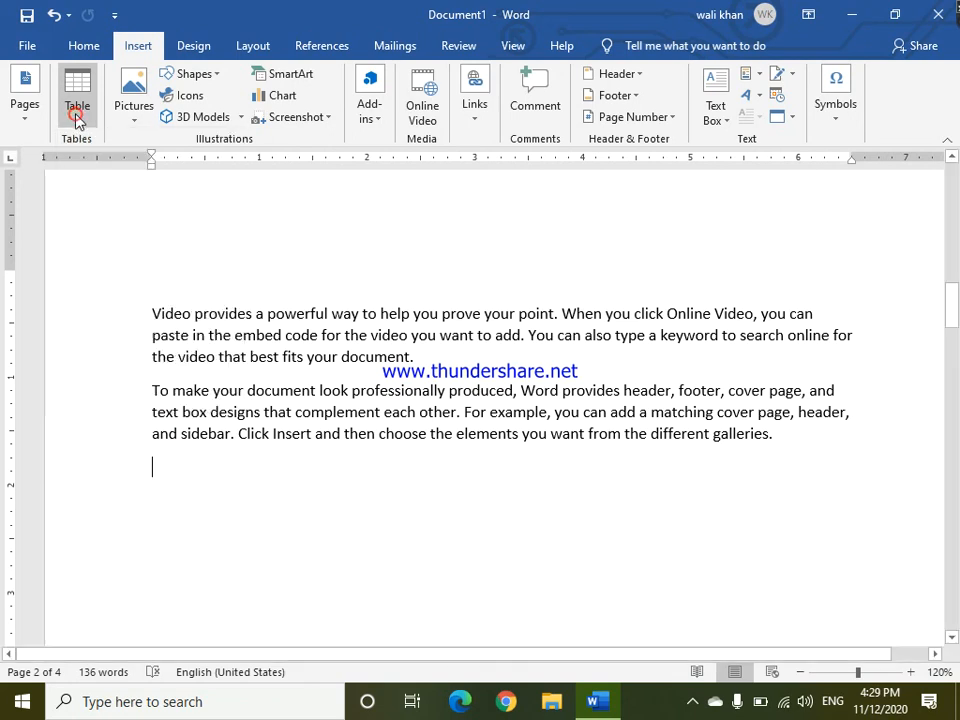
click(79, 119)
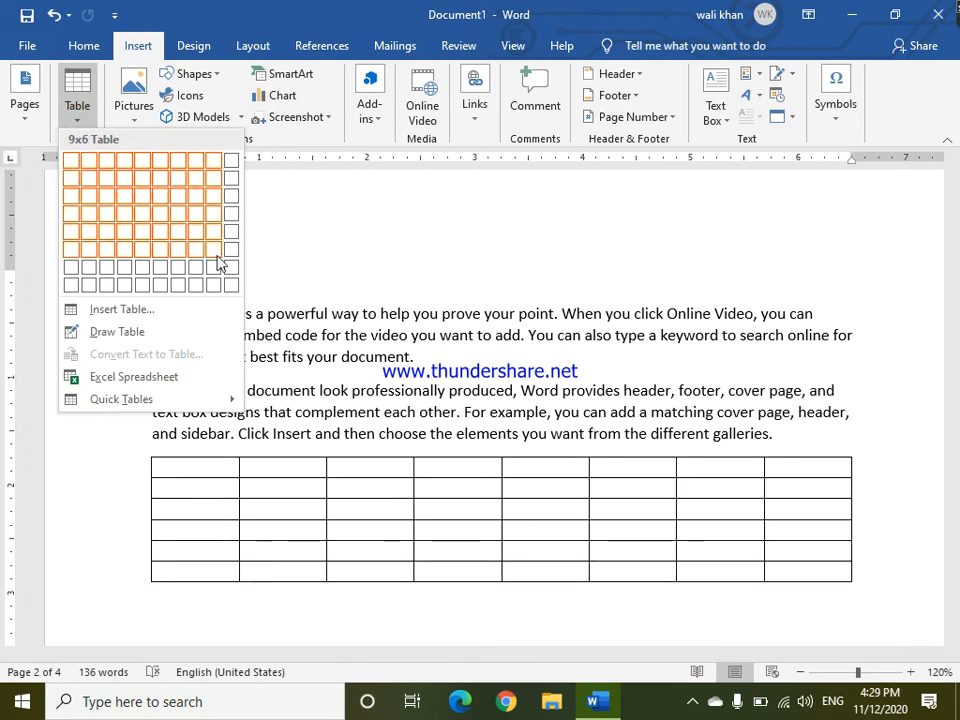
click(122, 309)
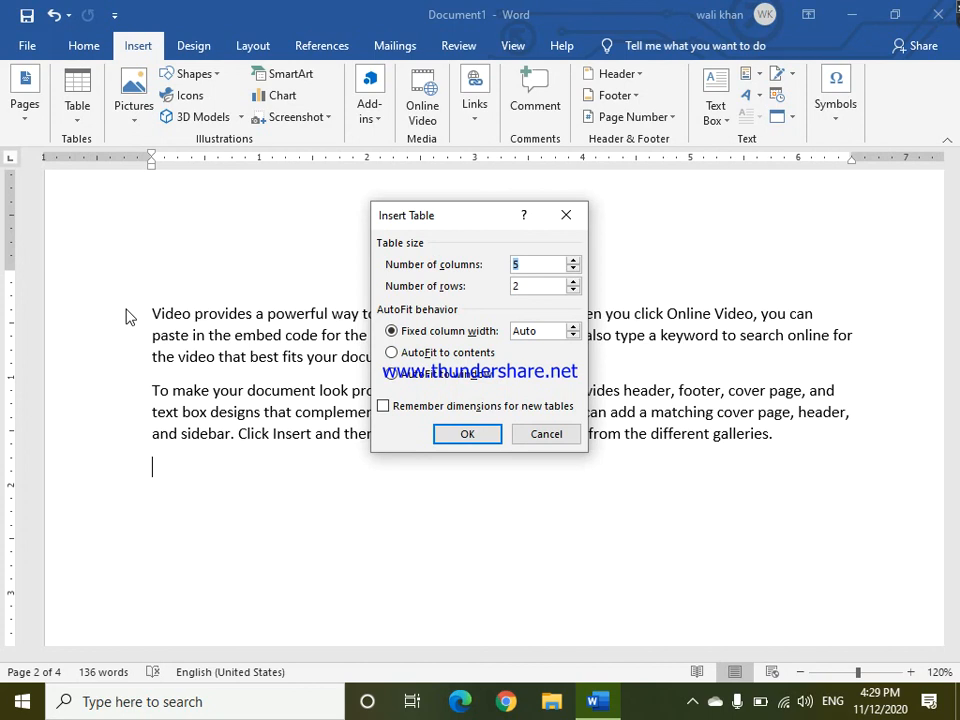
click(521, 263)
click(477, 432)
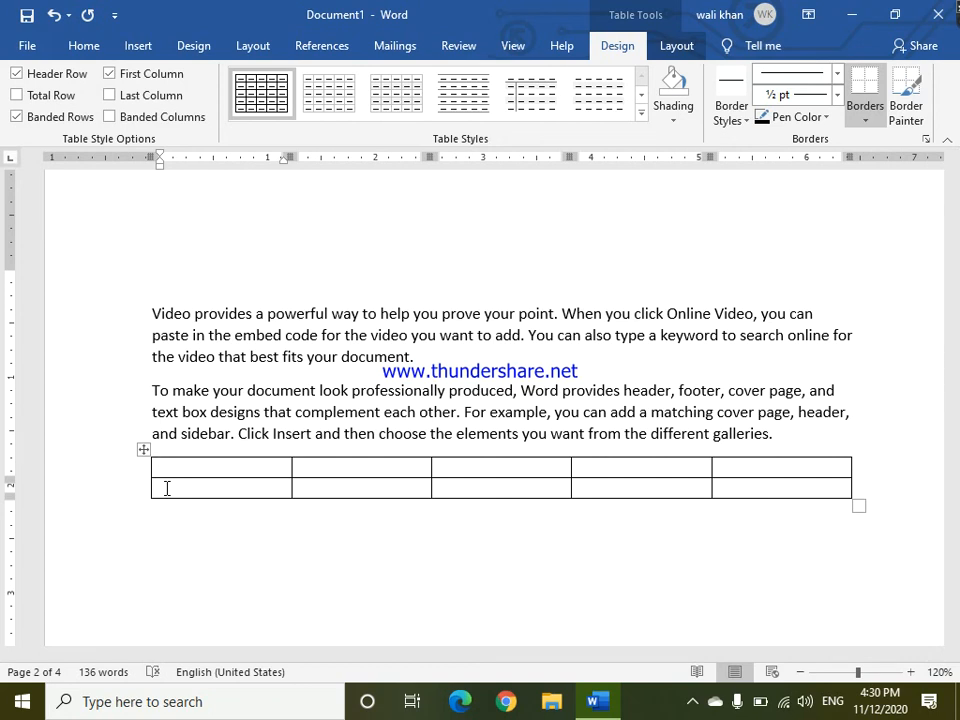
Select the new table's rows and then its first column to show cell selection.
drag(145, 467, 191, 491)
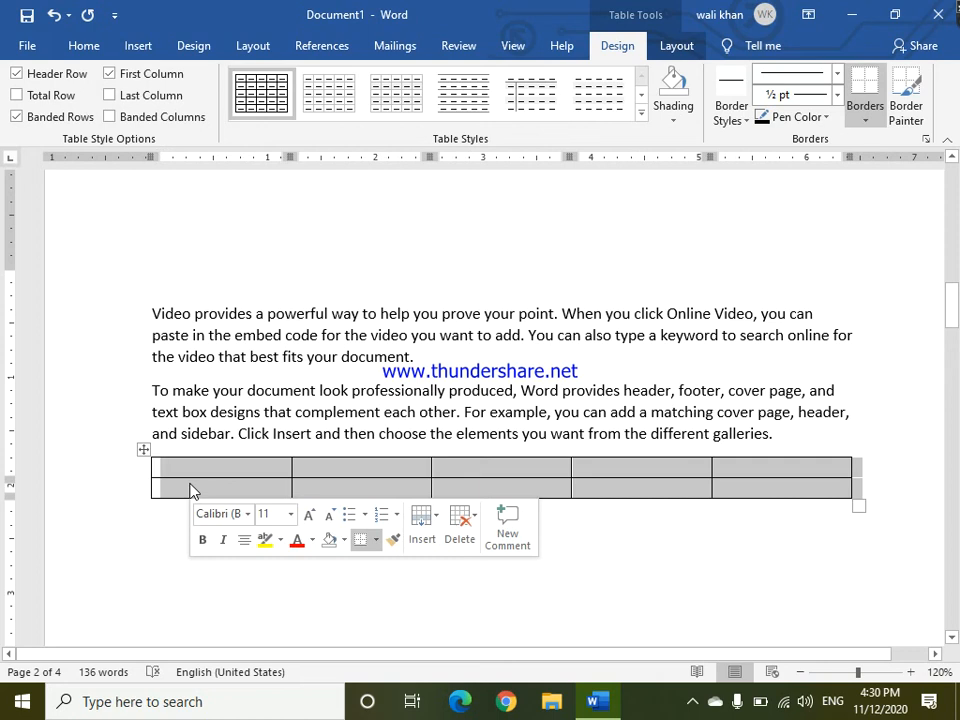
click(191, 450)
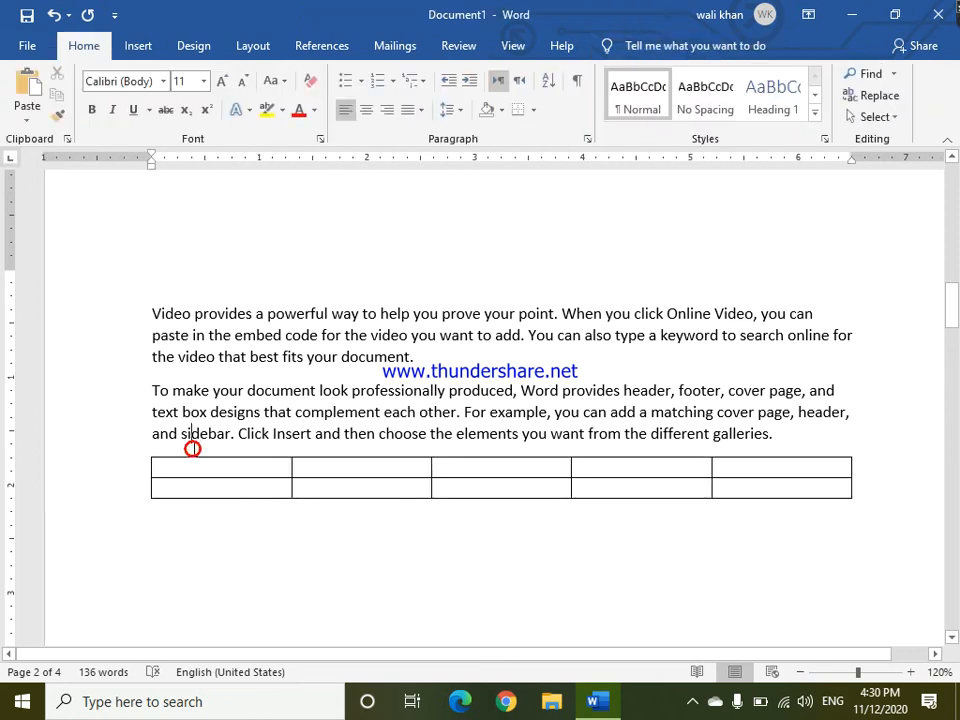
drag(214, 496, 218, 511)
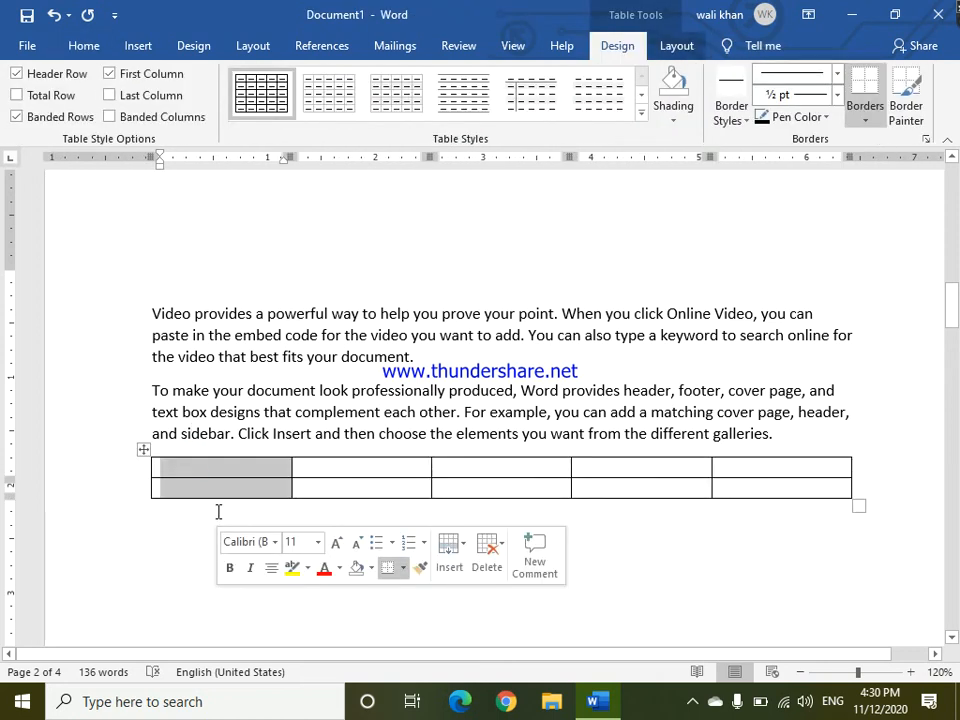
click(215, 453)
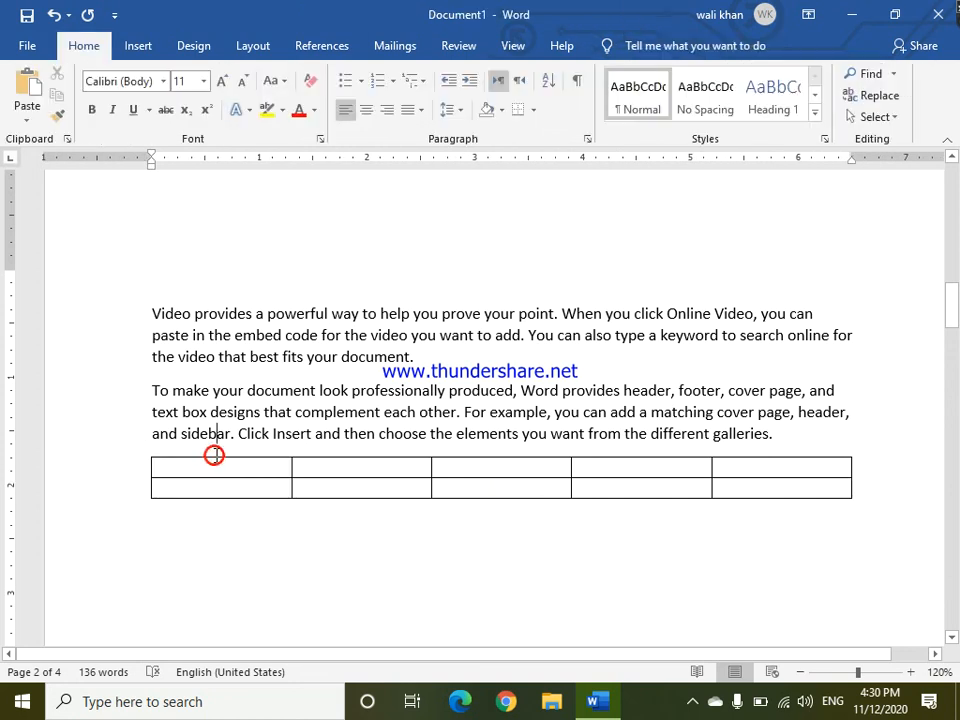
Examine the Table menu and the table's Design and Layout tool tabs.
click(208, 465)
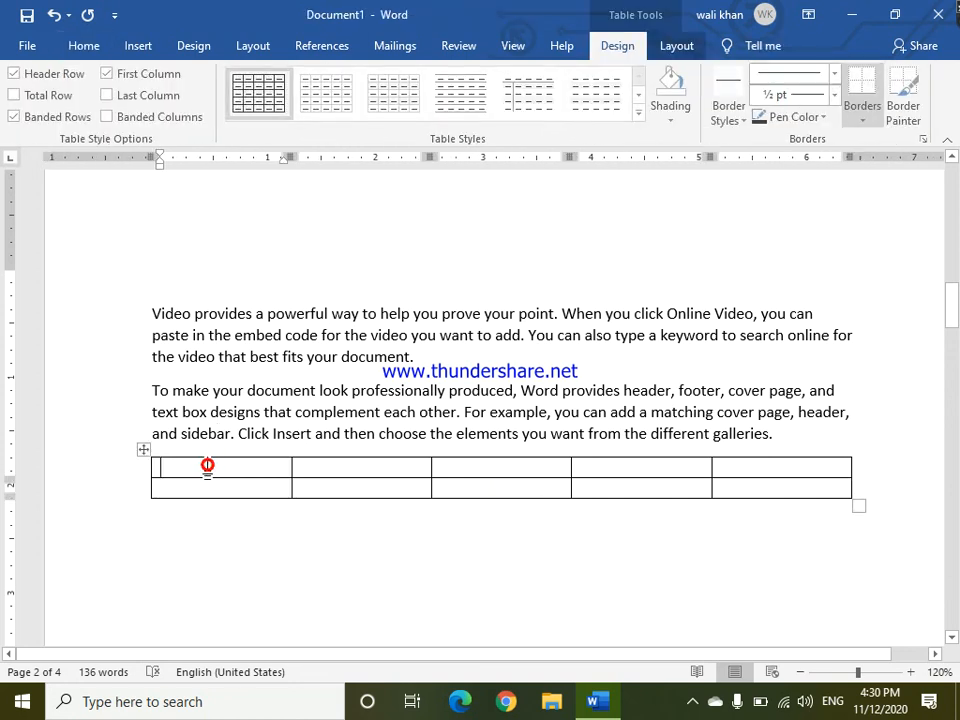
click(125, 228)
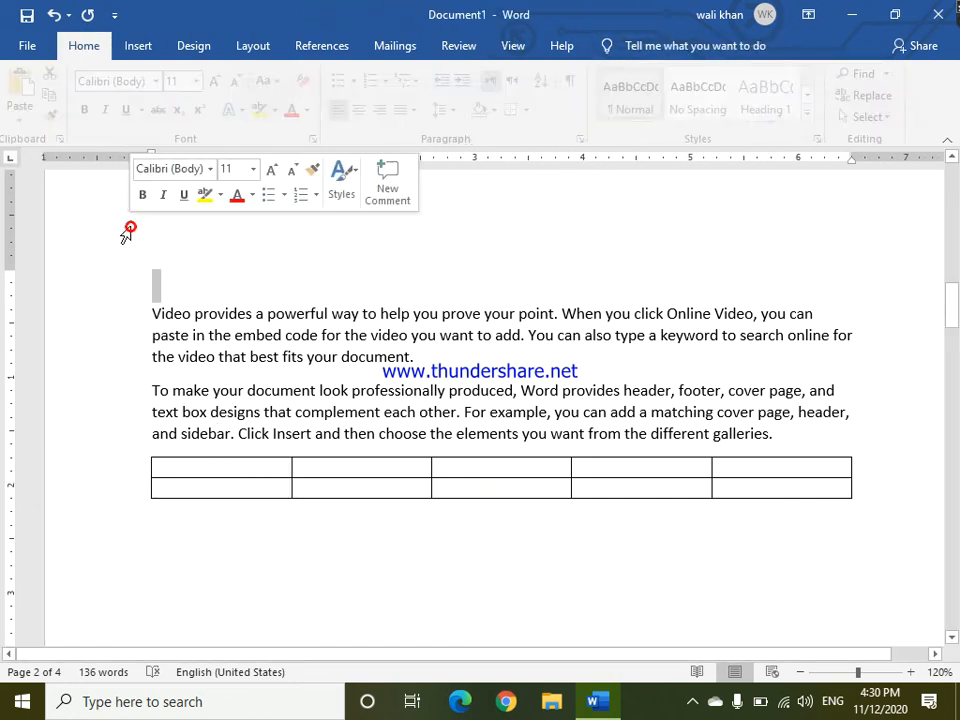
click(132, 47)
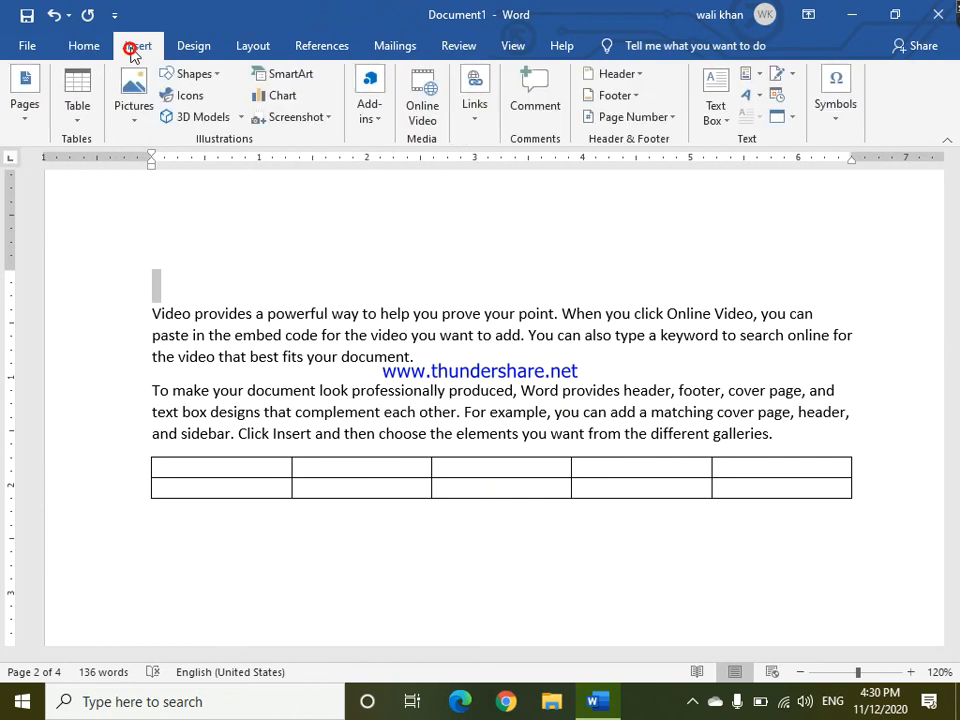
click(89, 123)
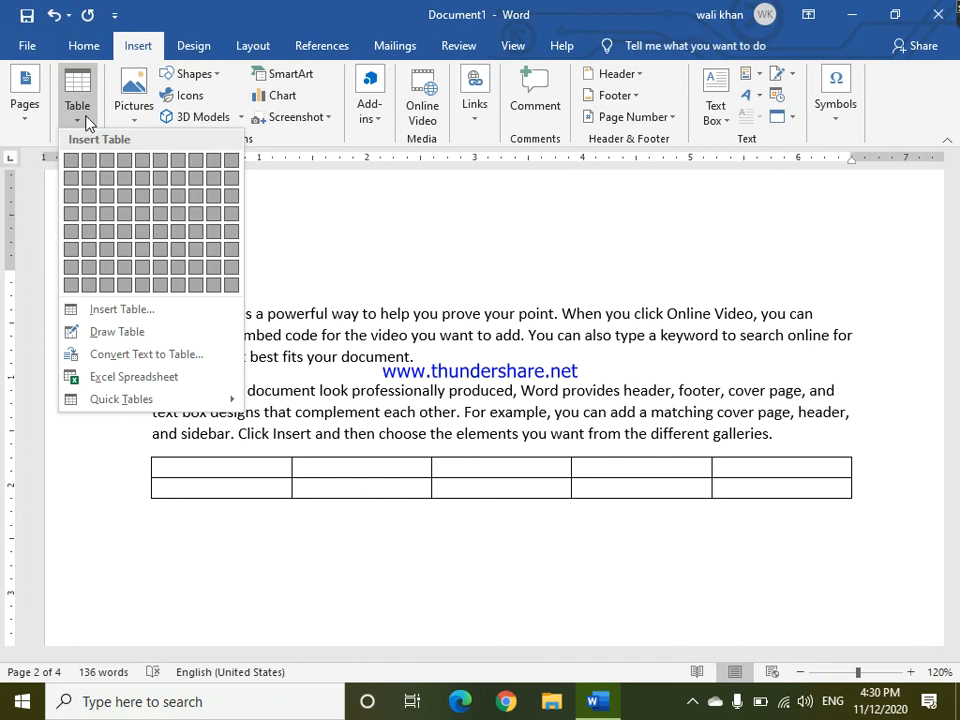
click(86, 118)
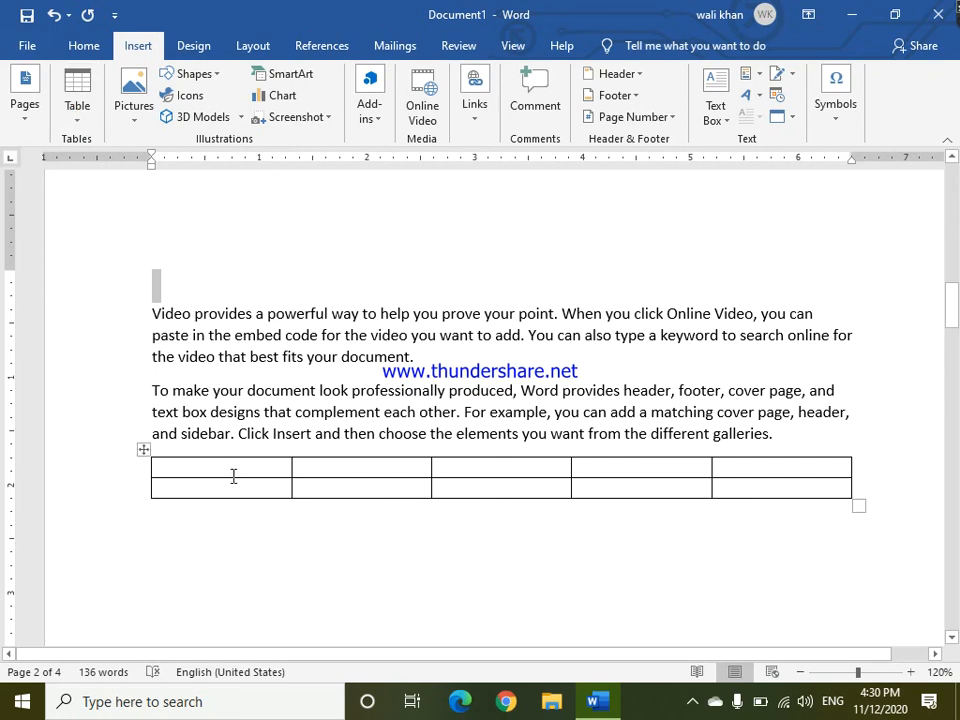
click(172, 476)
click(213, 351)
click(176, 472)
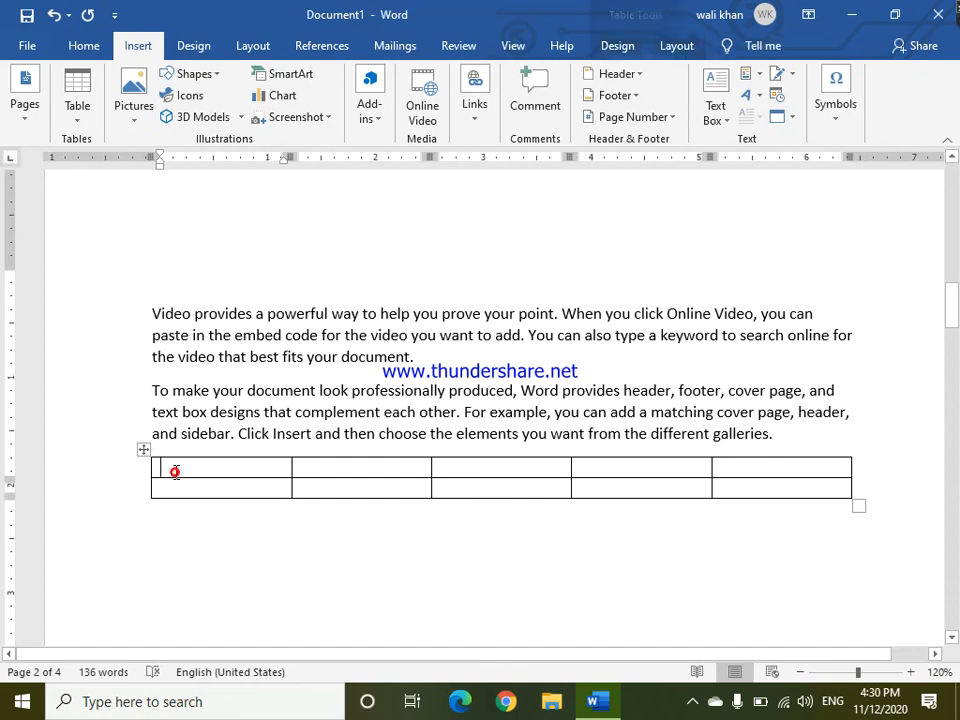
click(640, 47)
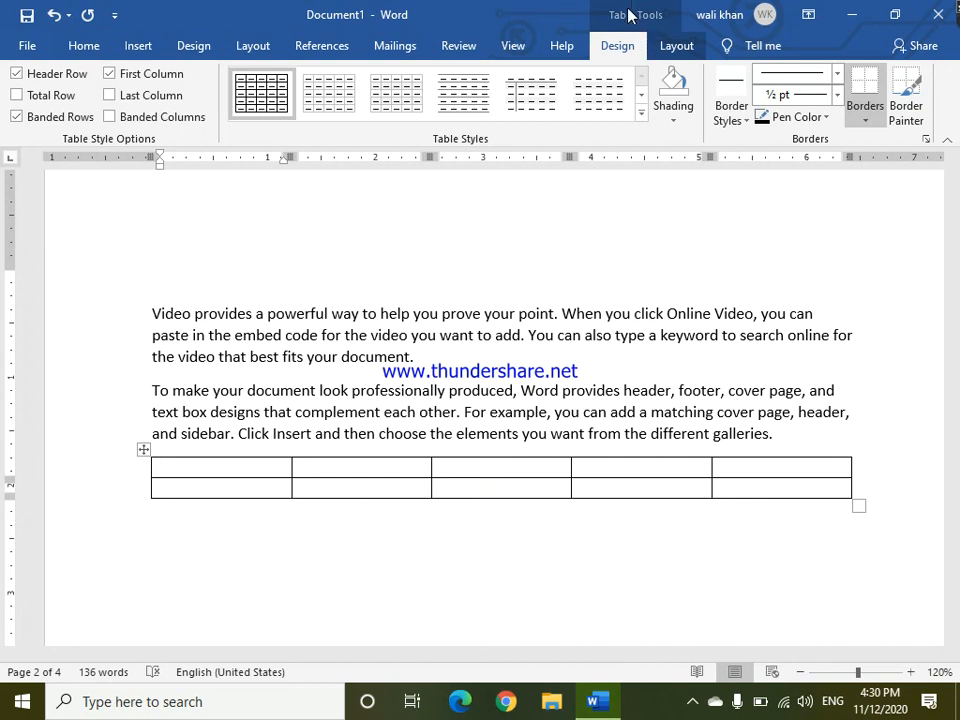
click(677, 46)
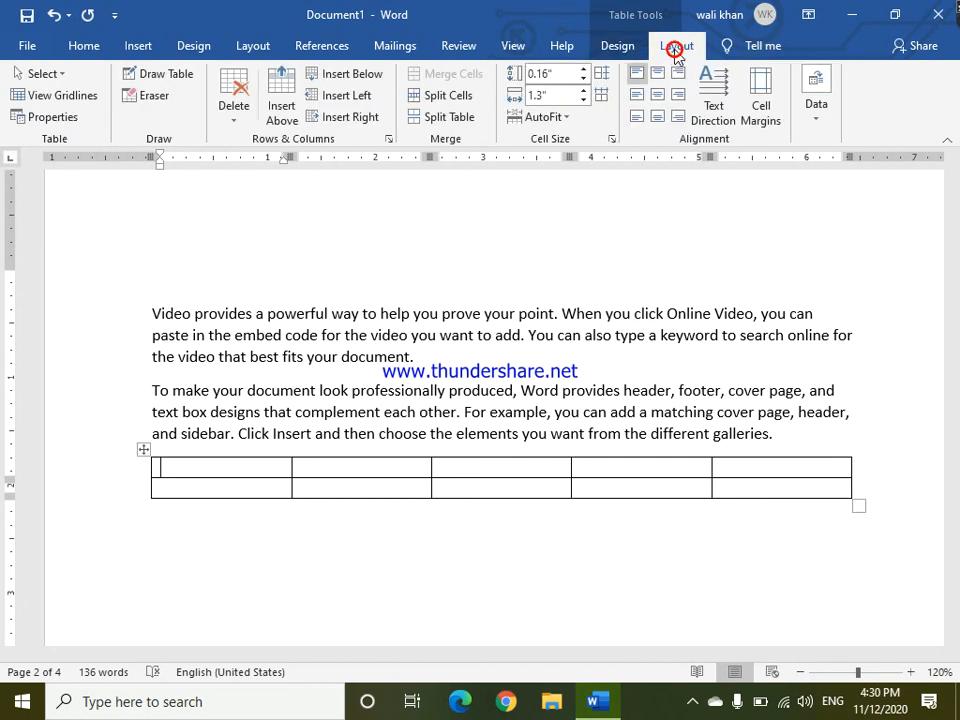
click(624, 48)
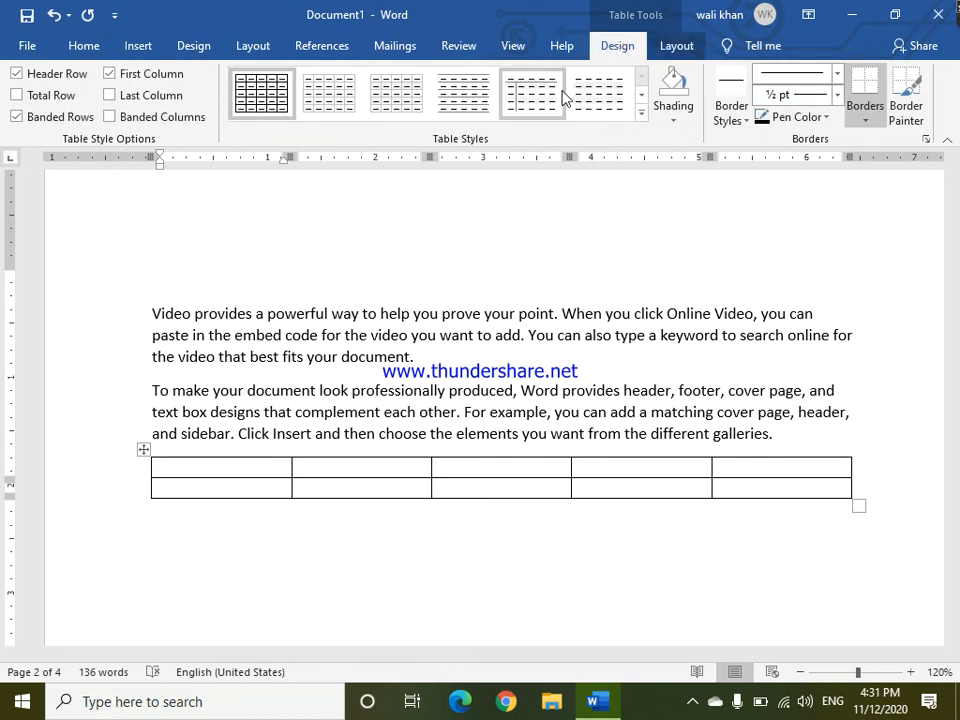
Apply an orange grid table style to the table, undo it, and try to redo it.
click(641, 114)
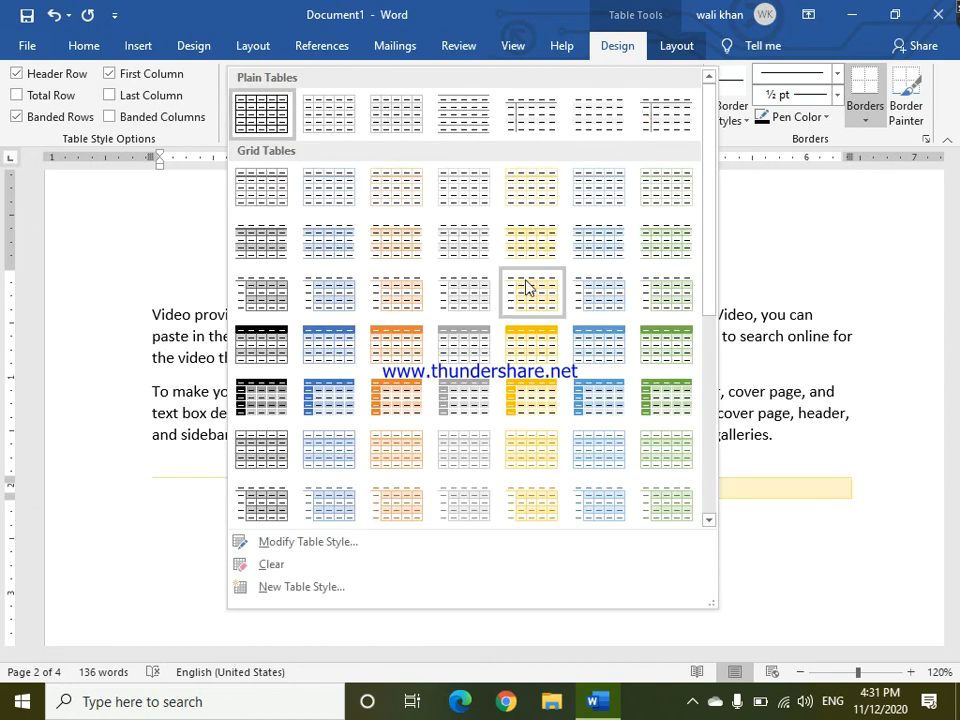
click(424, 395)
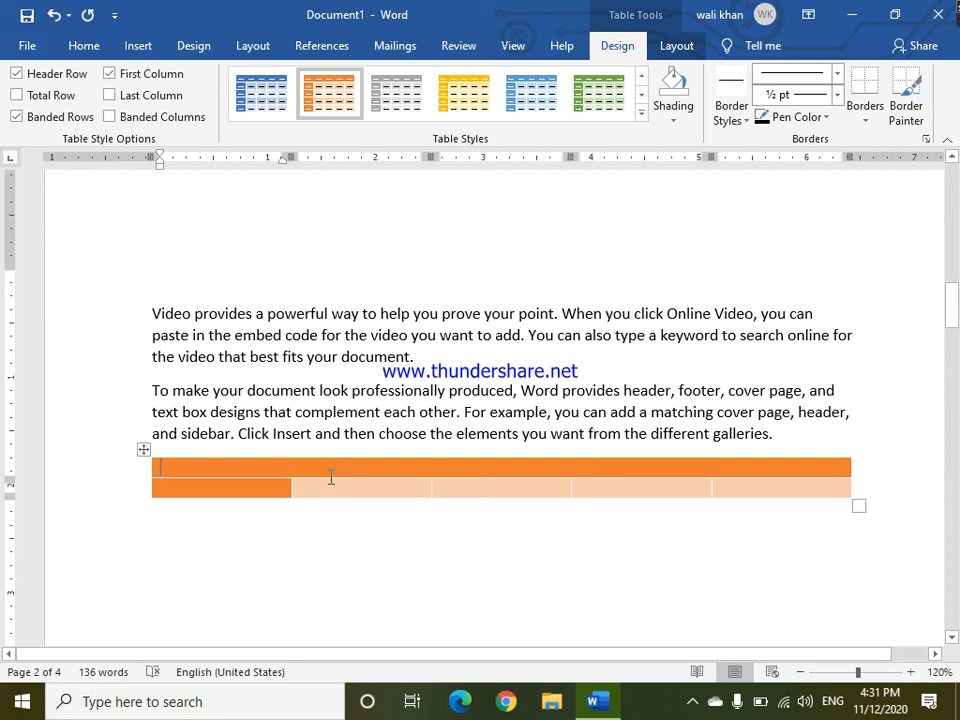
key(ctrl+z)
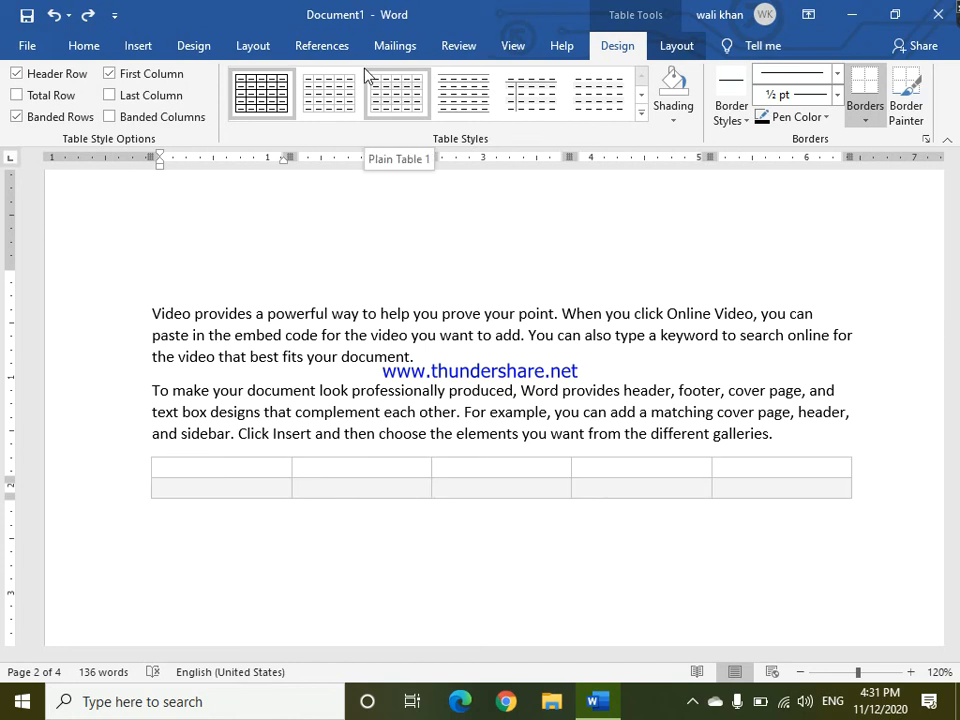
key(ctrl+y)
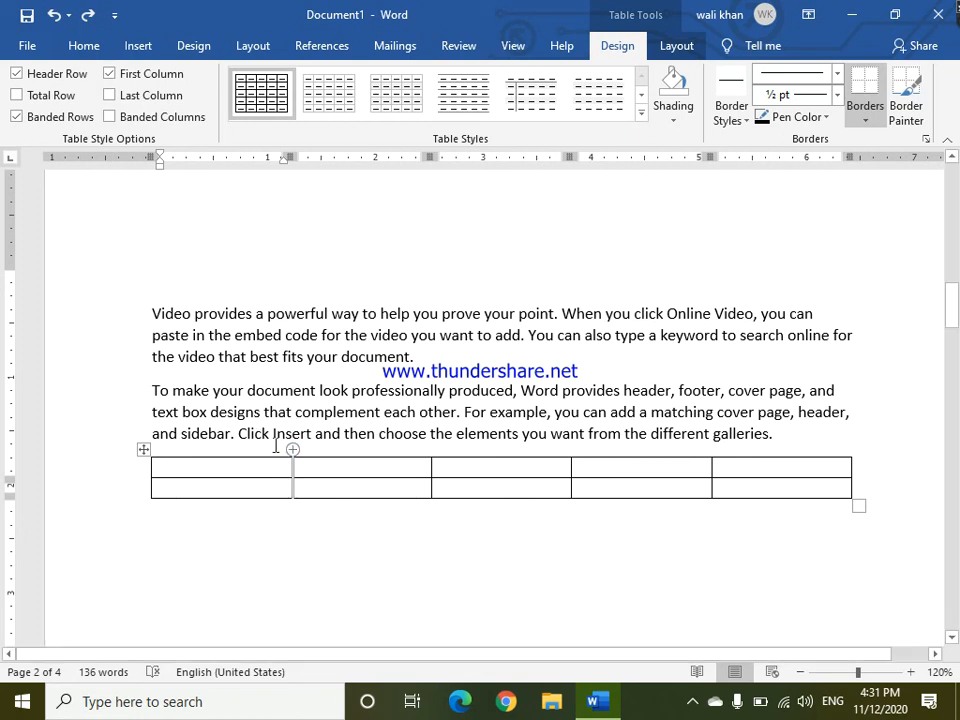
Select the first two cells of the top row and shade them Gold, Accent 4, Lighter 60%.
click(248, 466)
drag(283, 468, 333, 473)
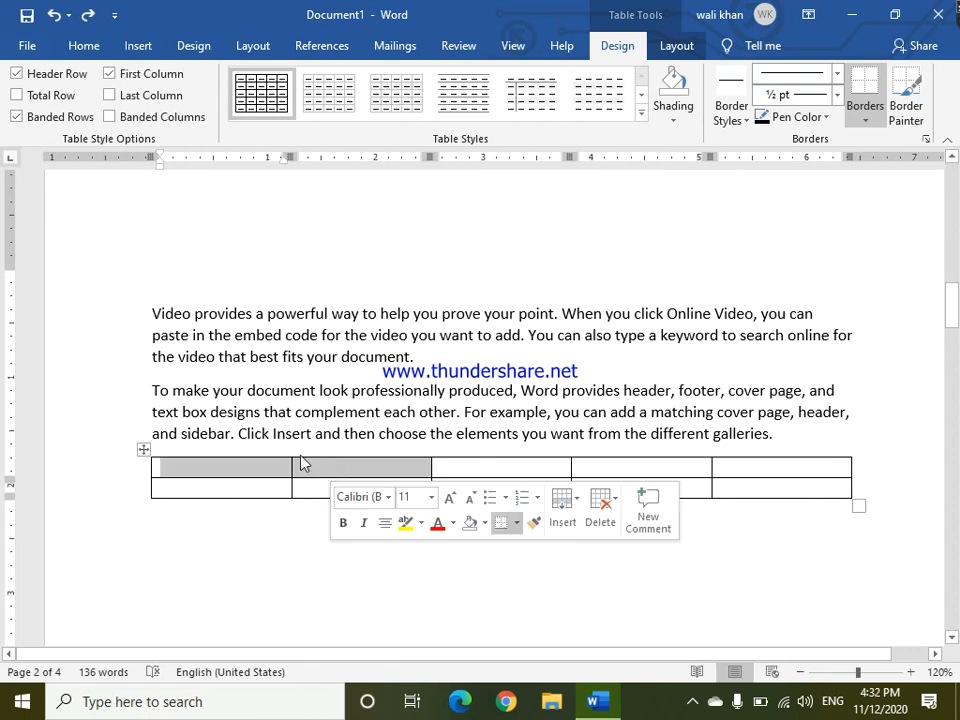
click(227, 465)
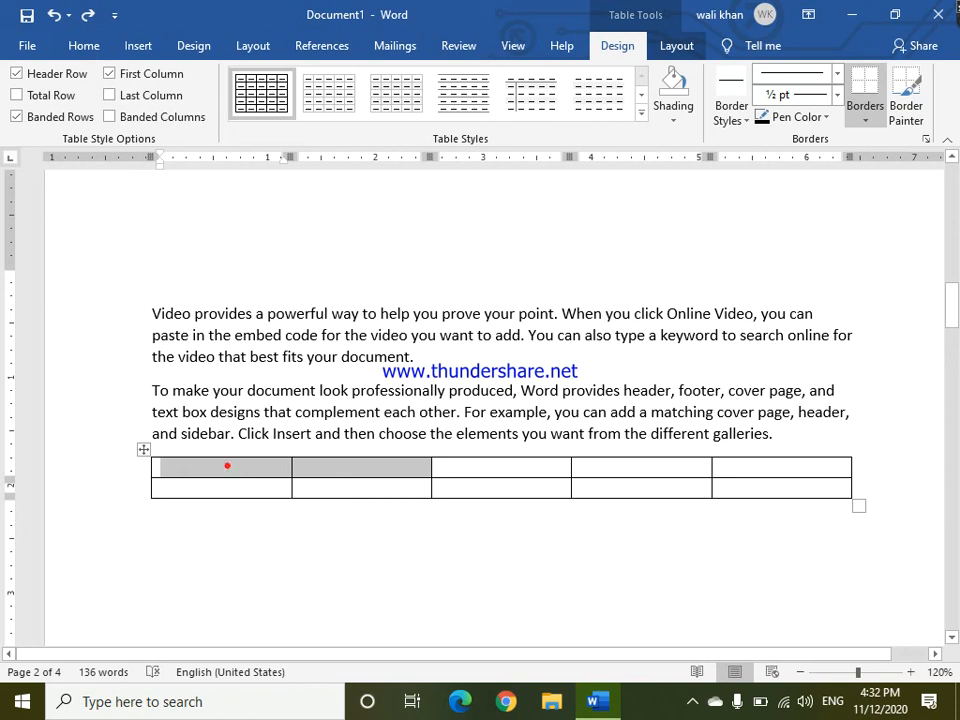
double_click(227, 466)
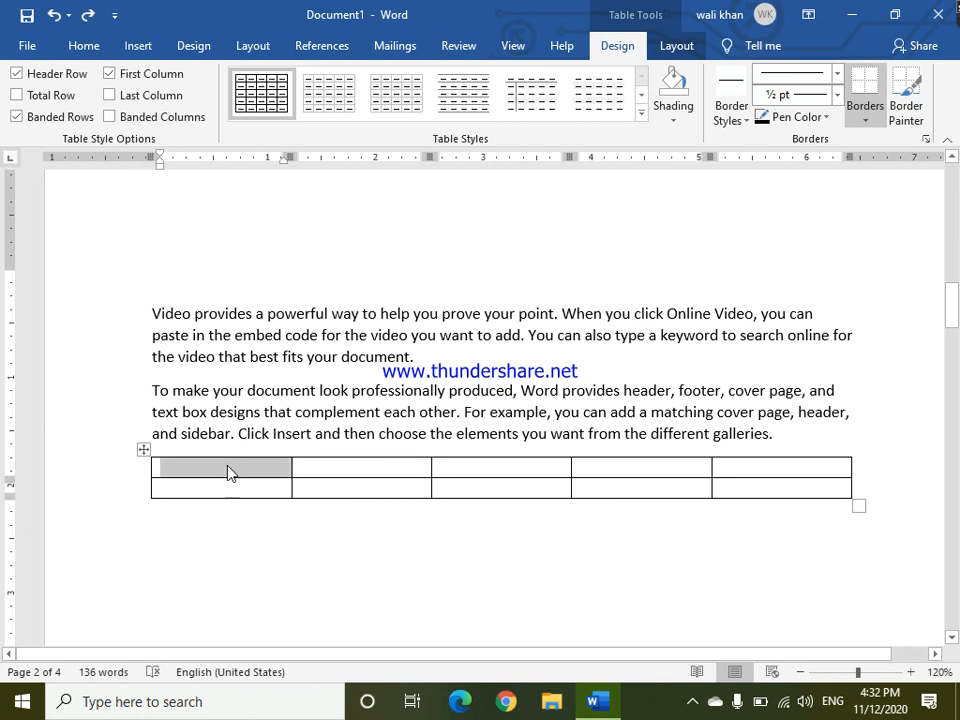
click(228, 472)
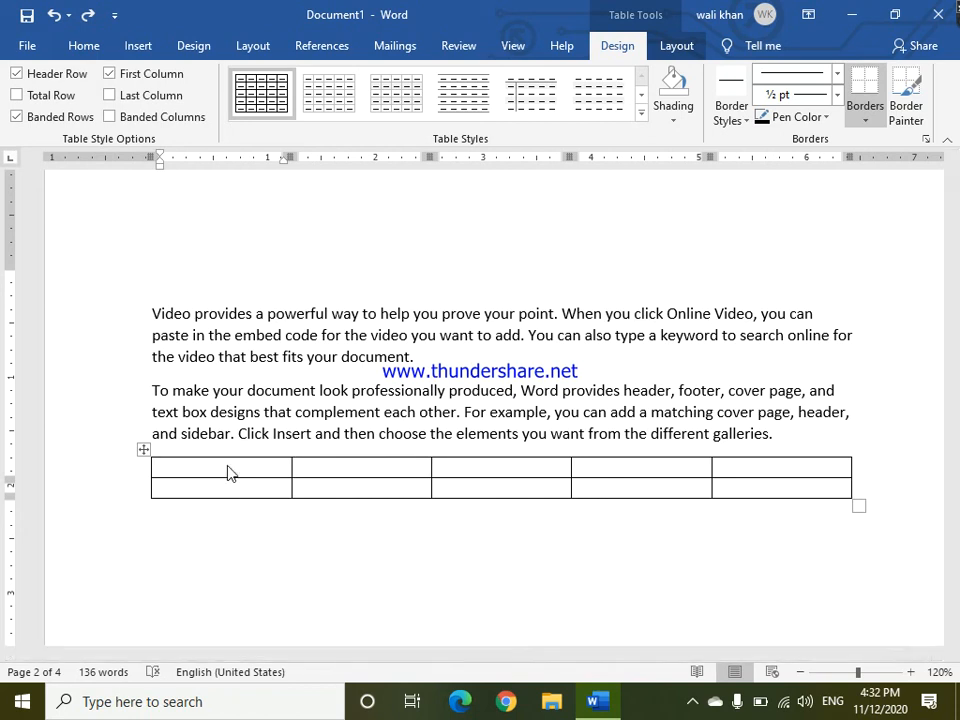
key(shift+Right)
key(shift+Right)
key(shift+Right)
key(shift+Right)
key(shift+Right)
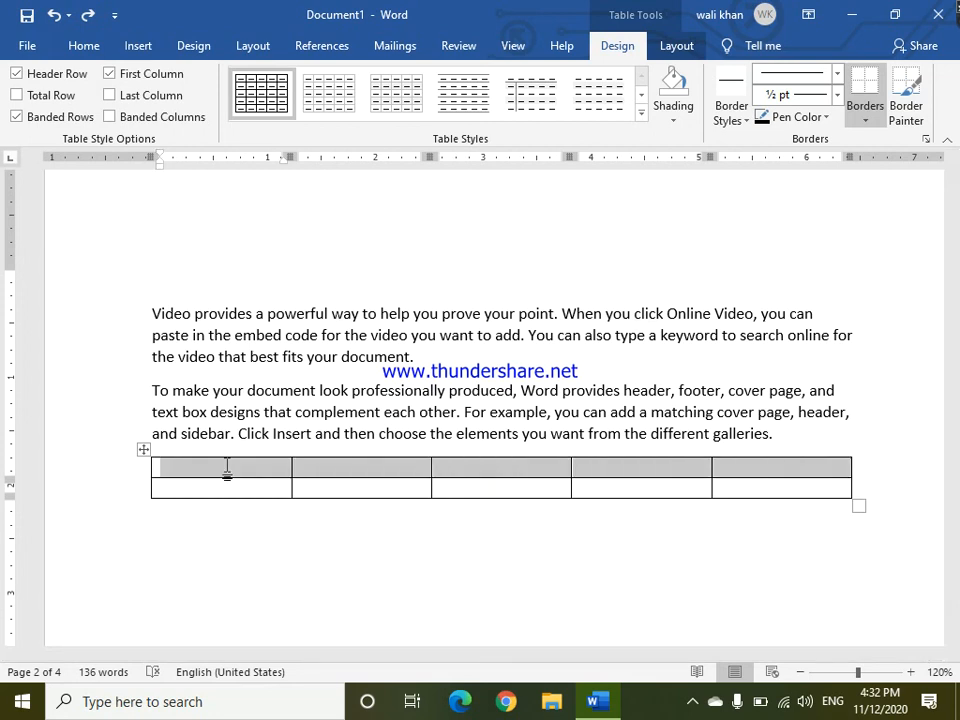
key(shift+Down)
key(shift+Up)
key(shift+Left)
key(shift+Left)
key(shift+Left)
key(shift+Left)
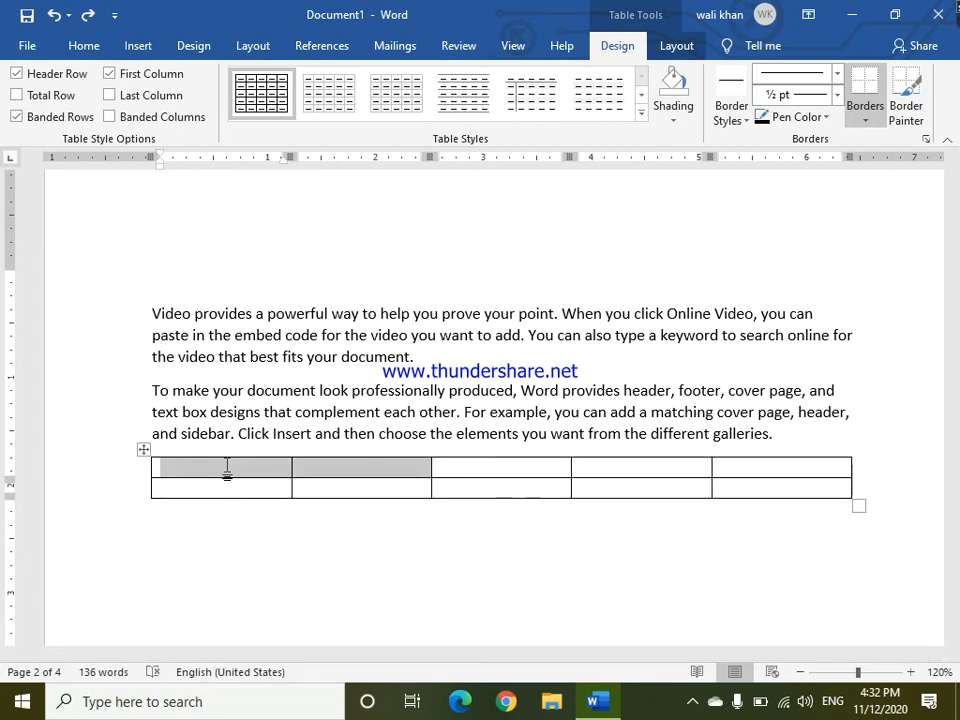
key(shift+Right)
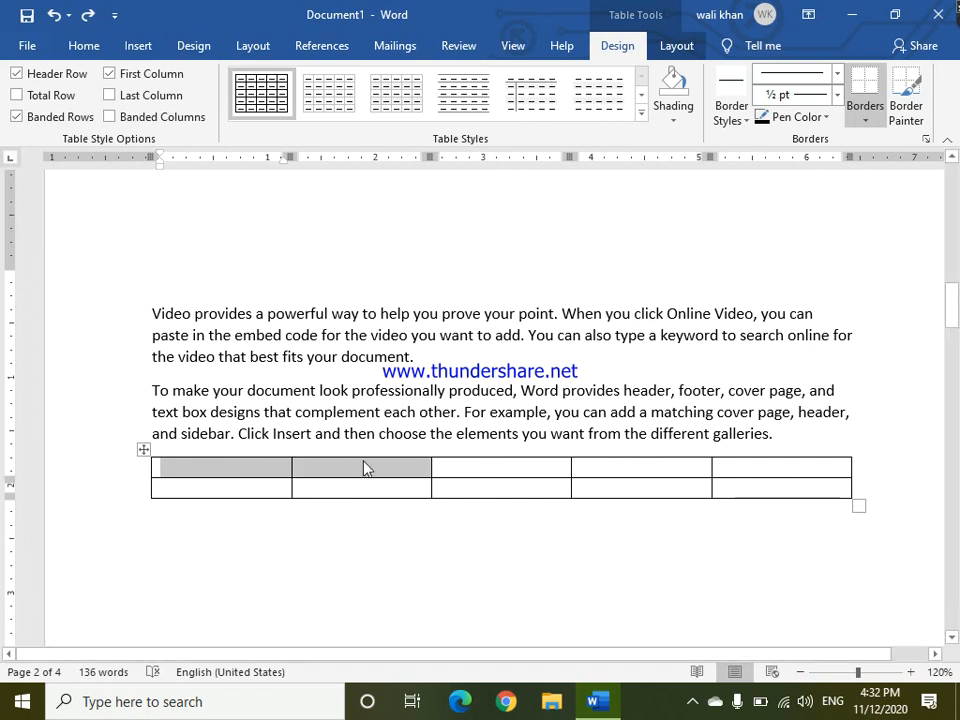
click(687, 124)
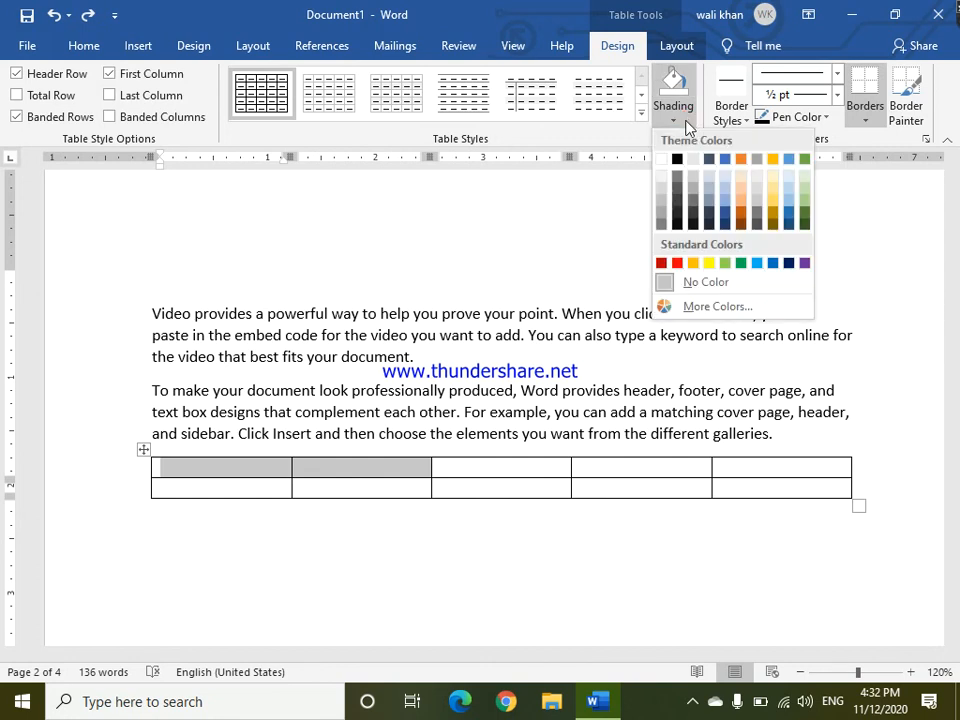
click(773, 192)
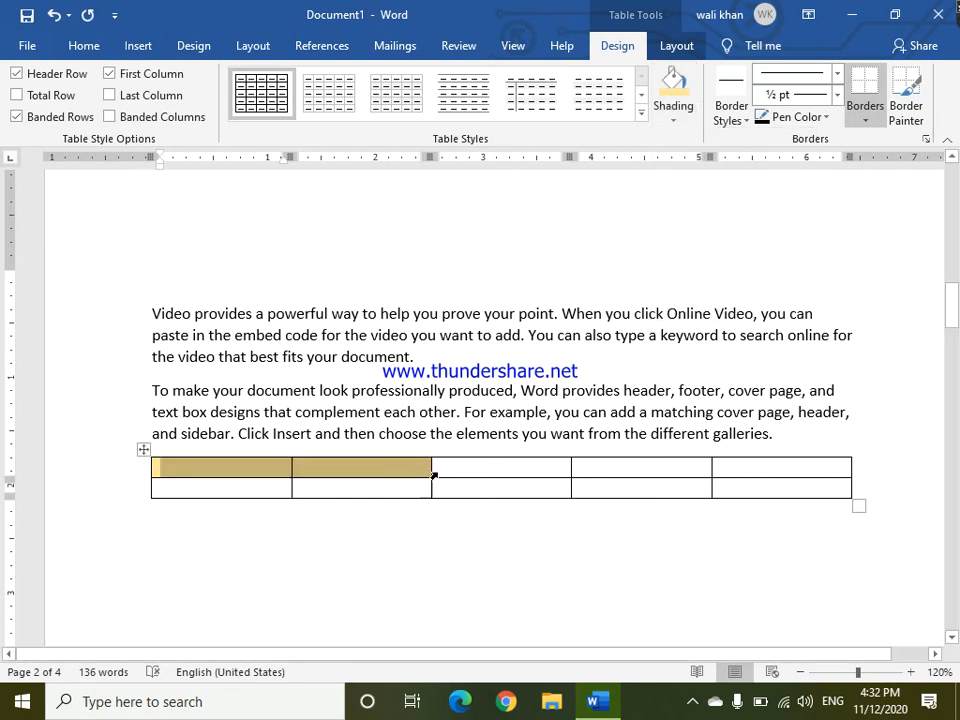
Shade the remaining three cells of the top row Light Green.
drag(446, 471, 716, 466)
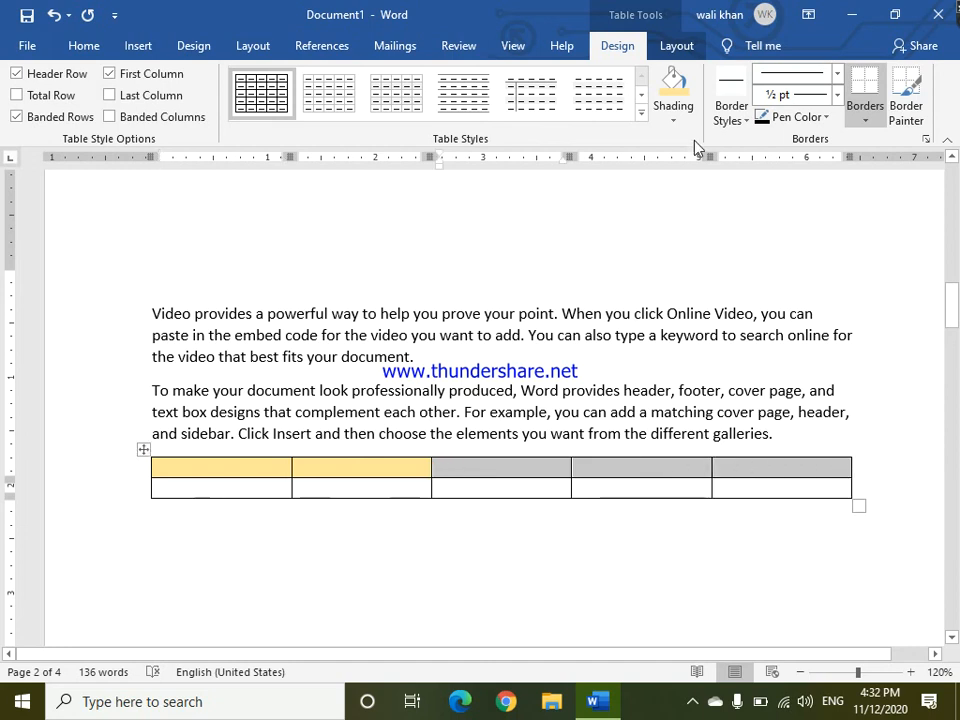
click(675, 117)
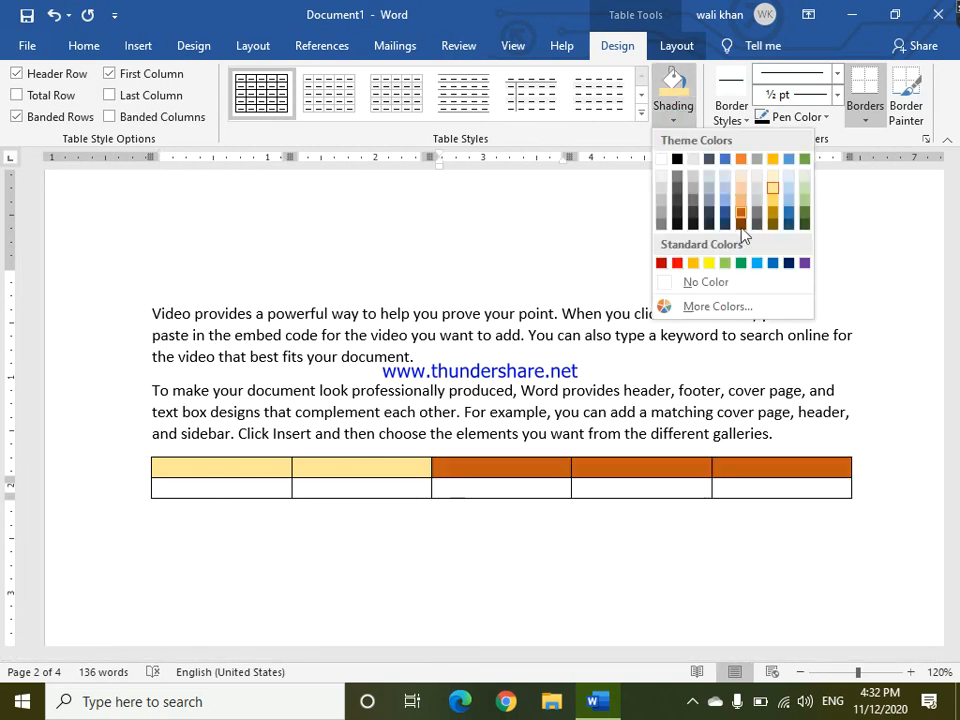
click(724, 263)
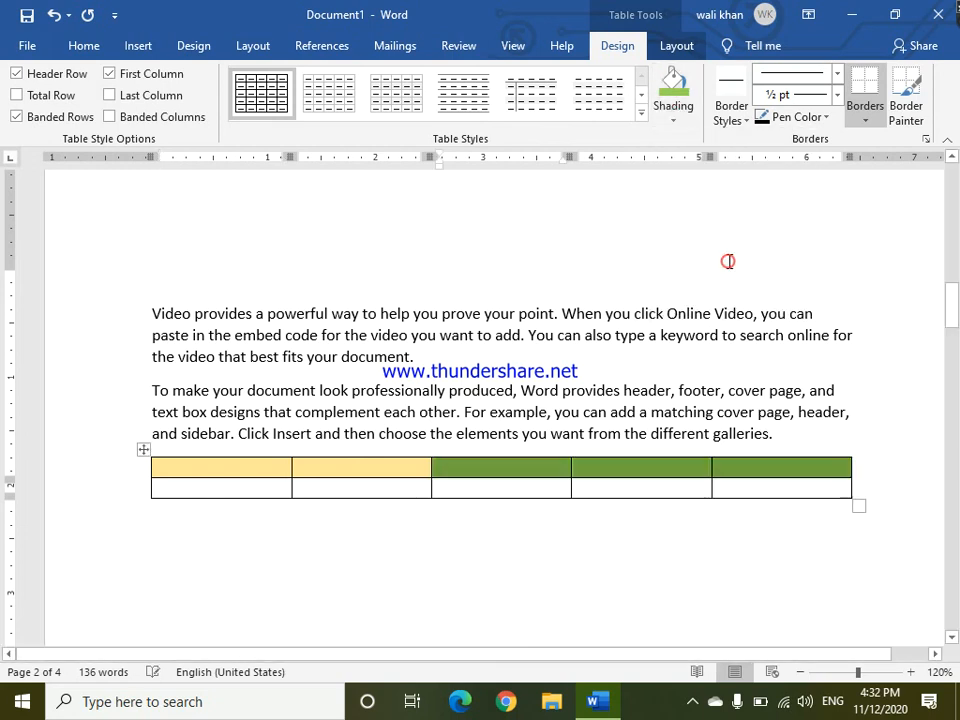
drag(229, 495, 801, 478)
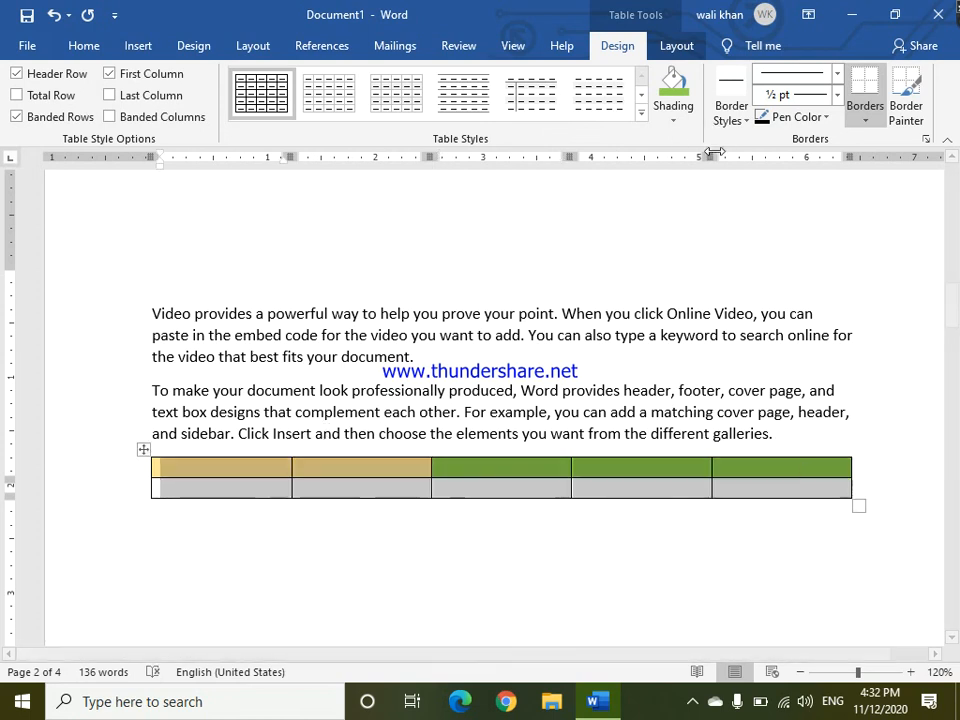
click(670, 112)
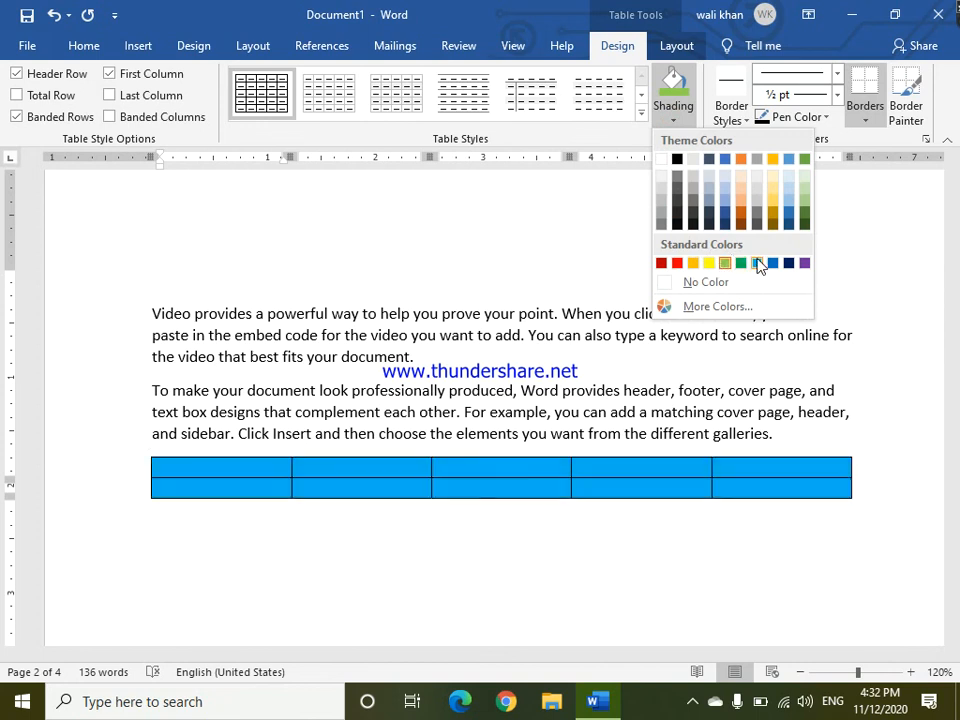
click(614, 492)
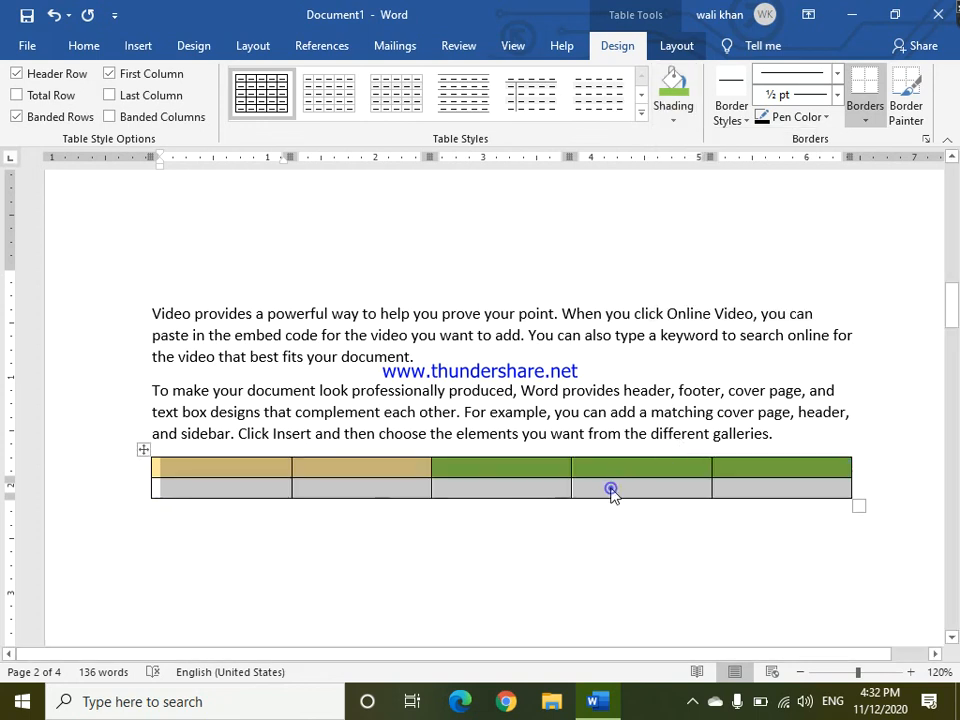
Shade the table's whole bottom row Light Blue, then select the entire table with its move handle.
drag(216, 495, 381, 506)
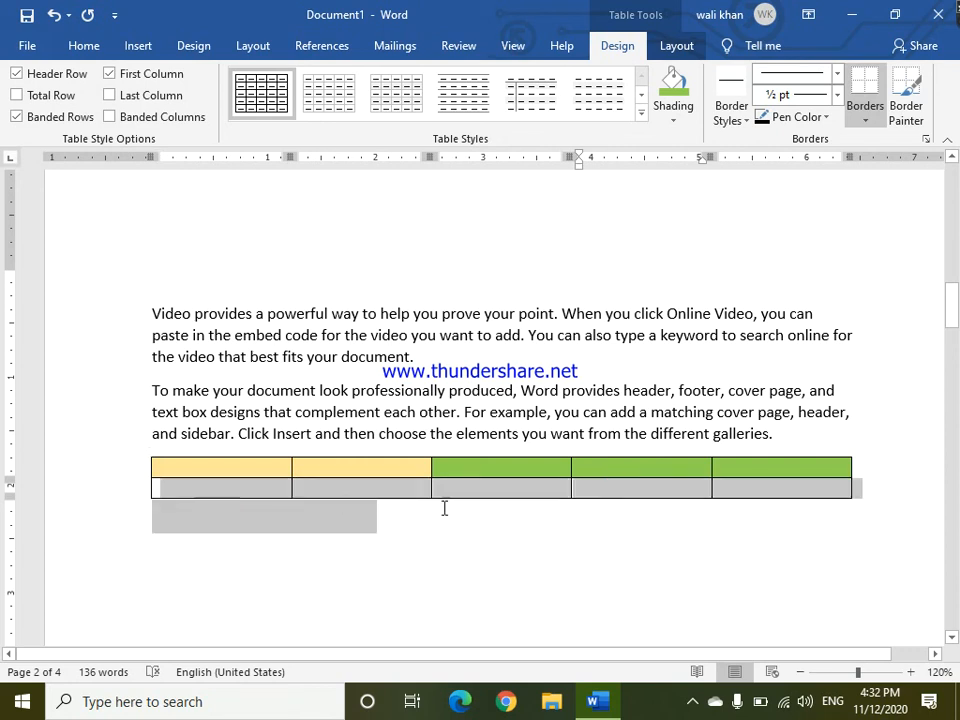
drag(569, 529, 163, 492)
click(735, 506)
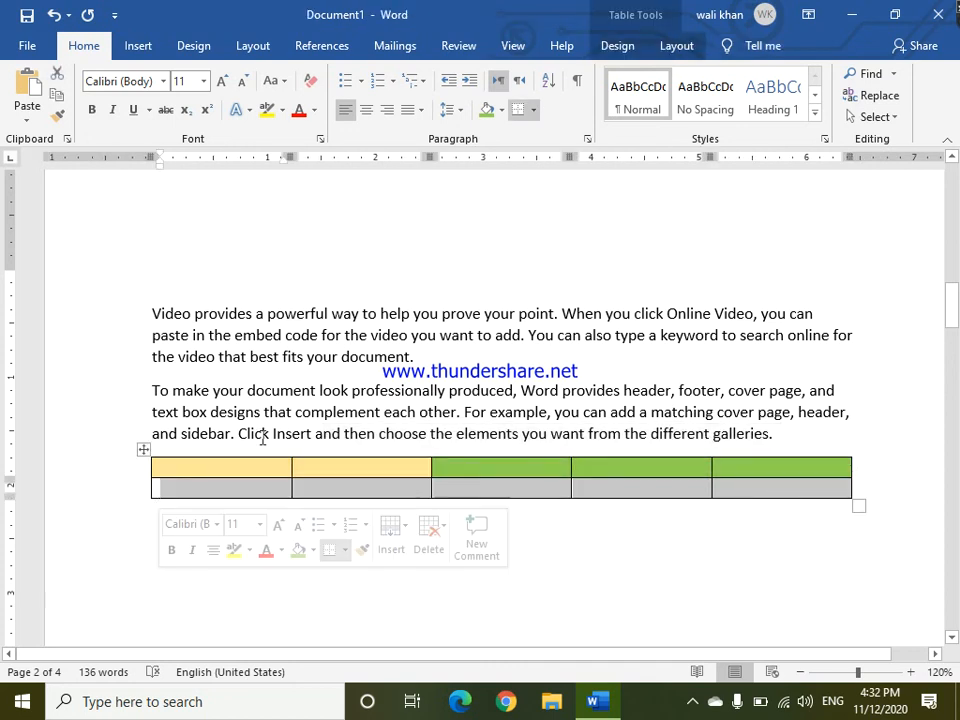
click(620, 46)
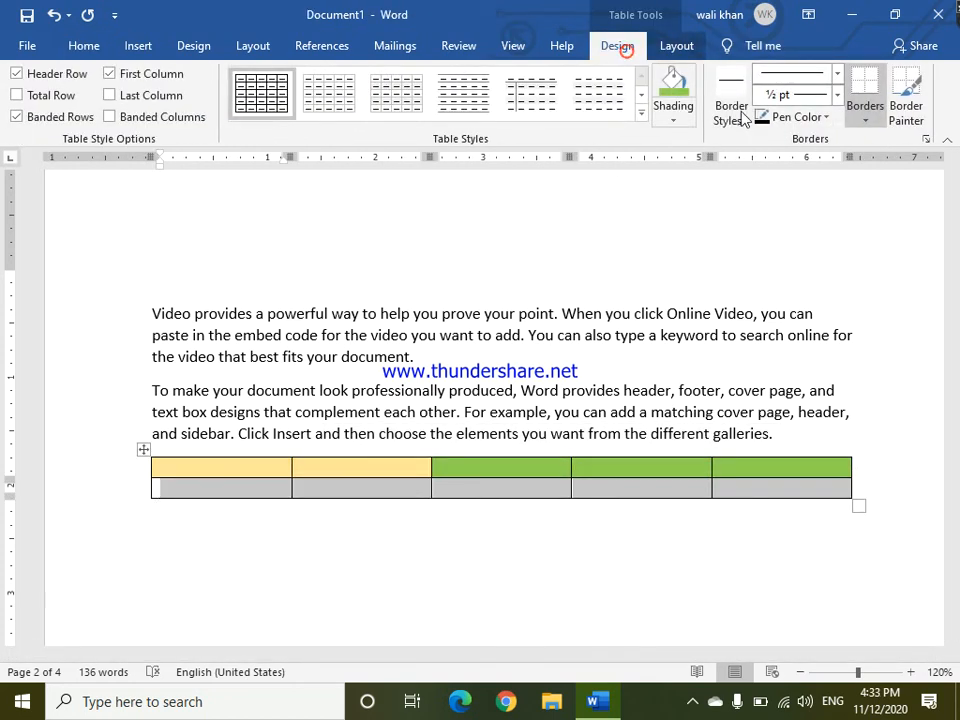
click(675, 117)
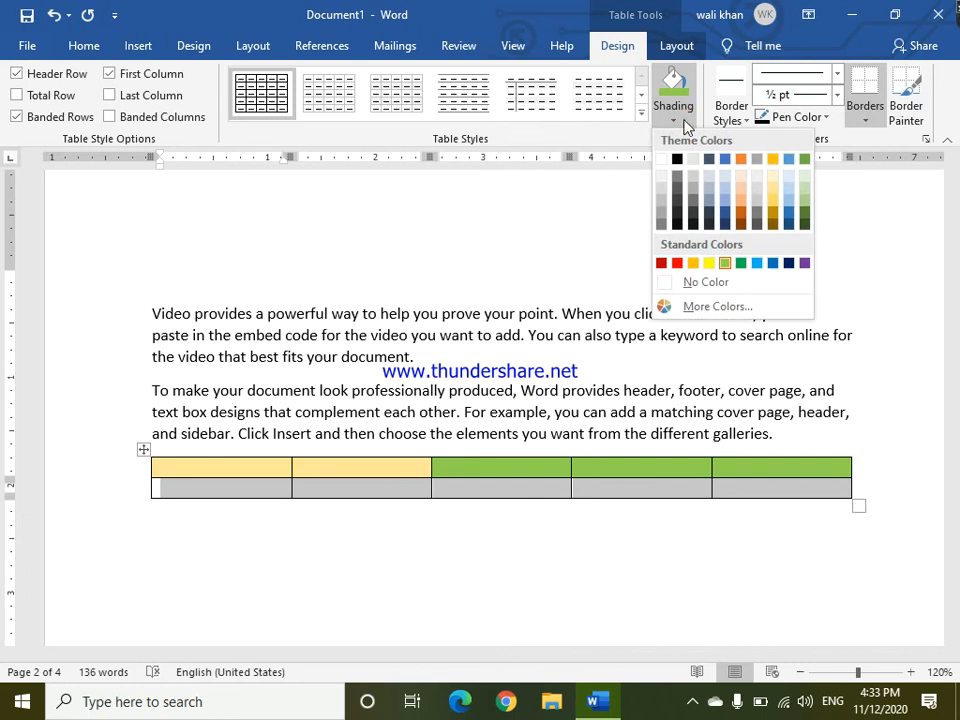
click(762, 263)
click(713, 545)
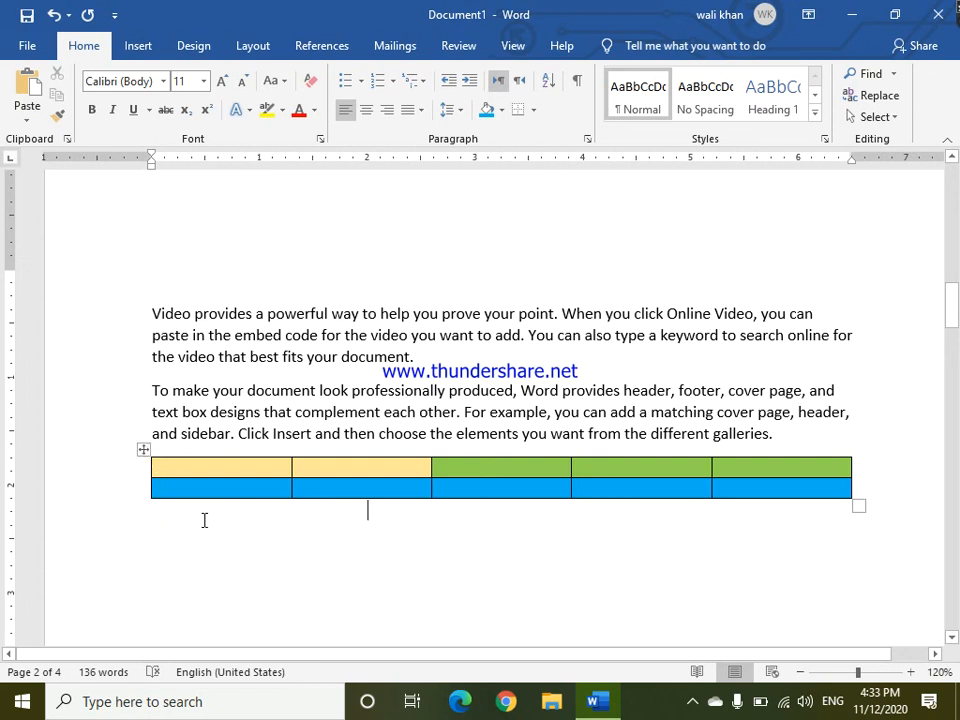
click(145, 451)
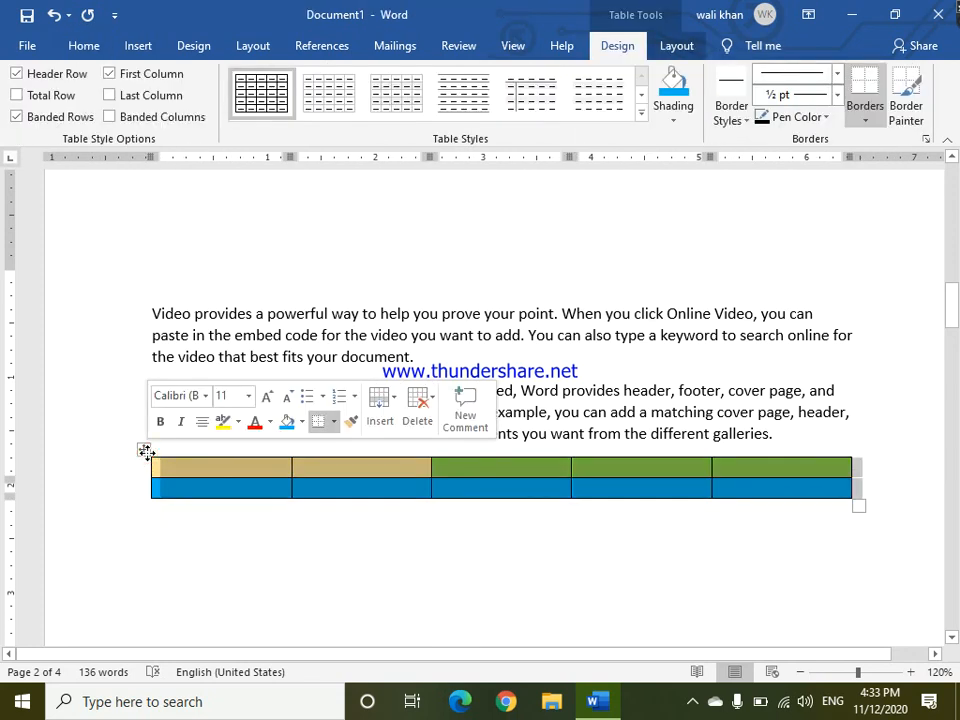
click(317, 567)
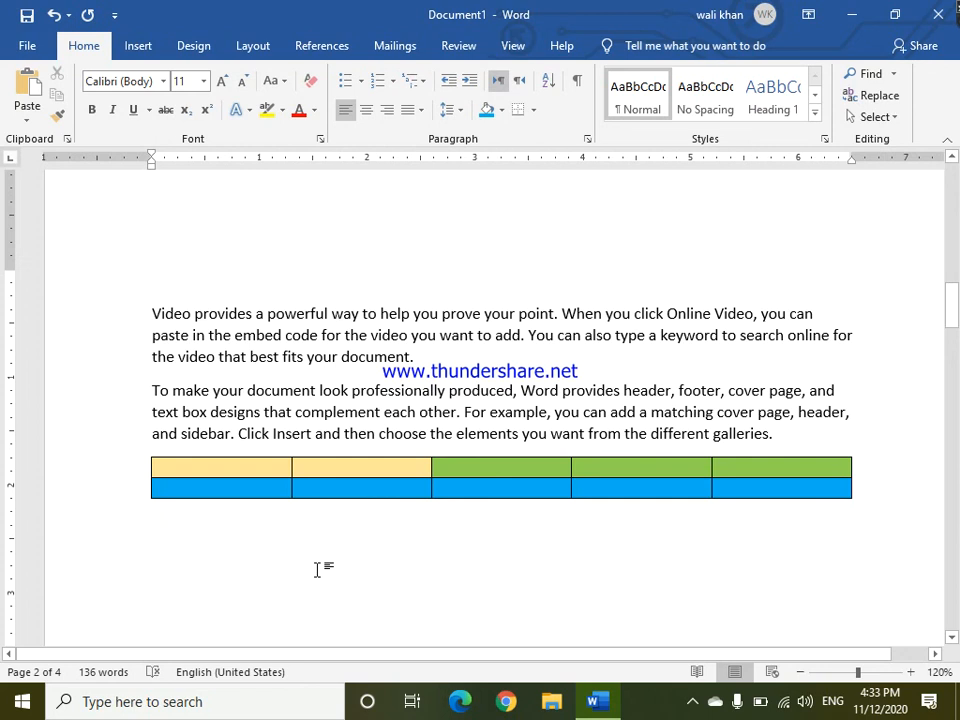
Select the whole table and give it red wavy ¾ pt borders on all cells.
click(145, 450)
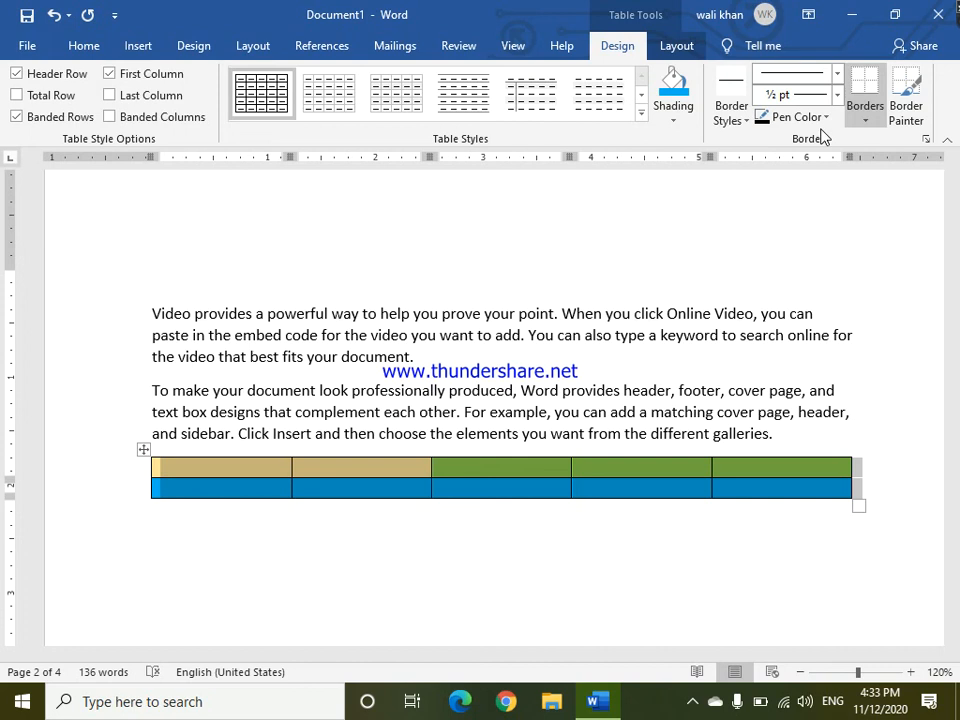
click(837, 74)
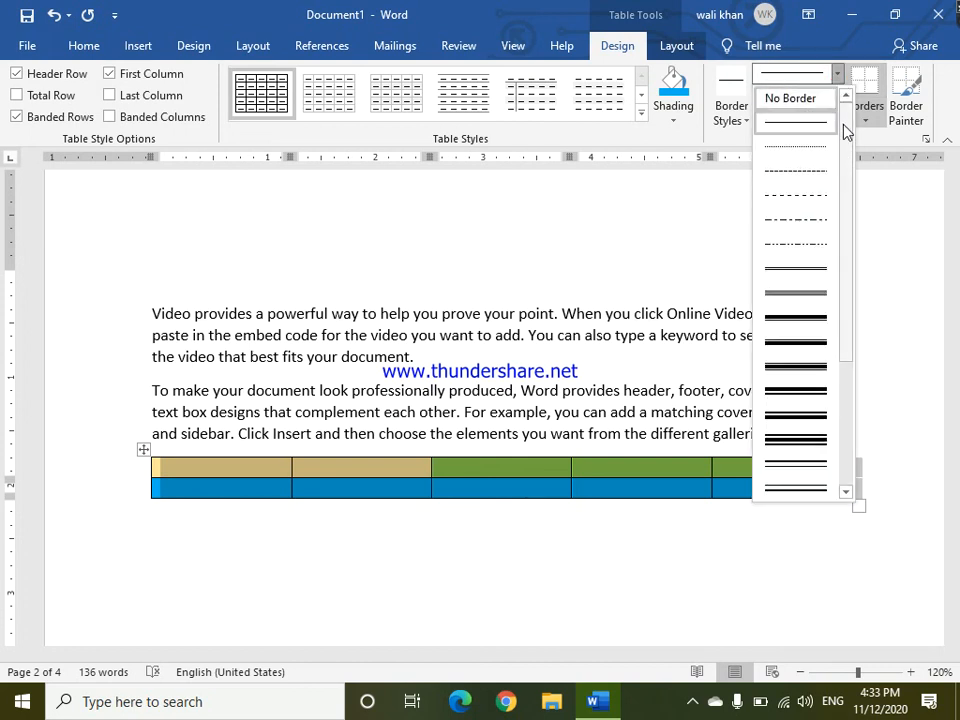
drag(845, 140, 855, 338)
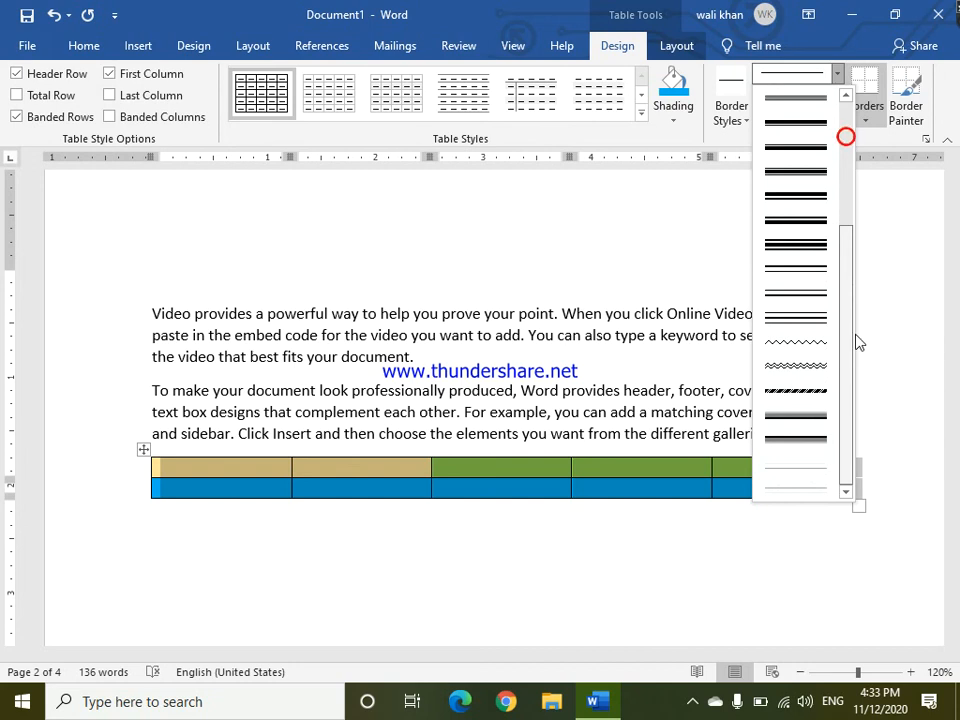
click(806, 346)
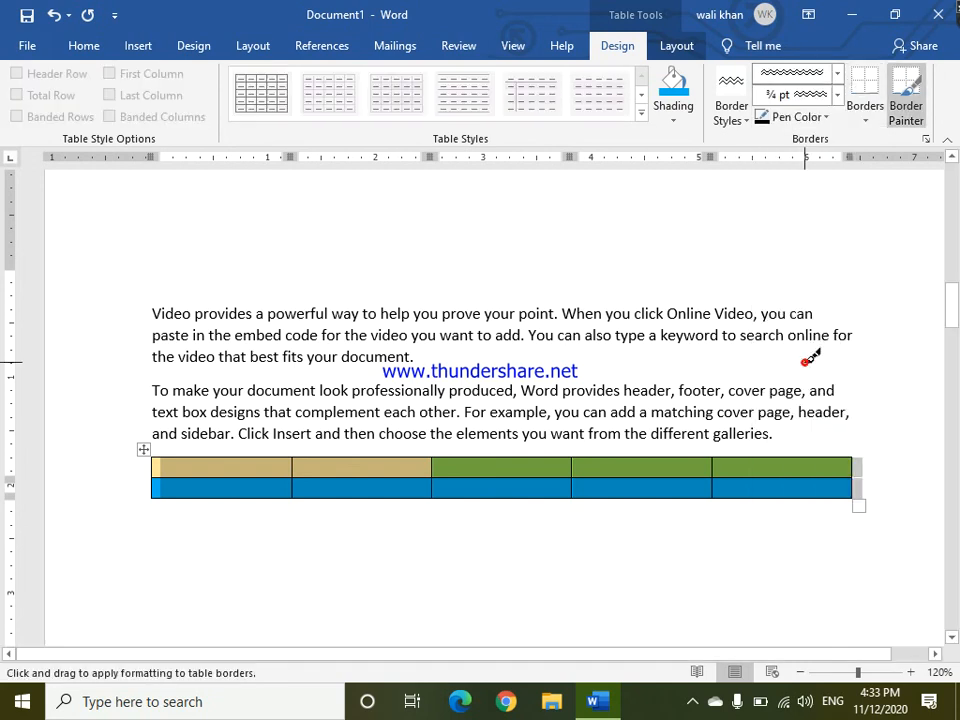
click(740, 119)
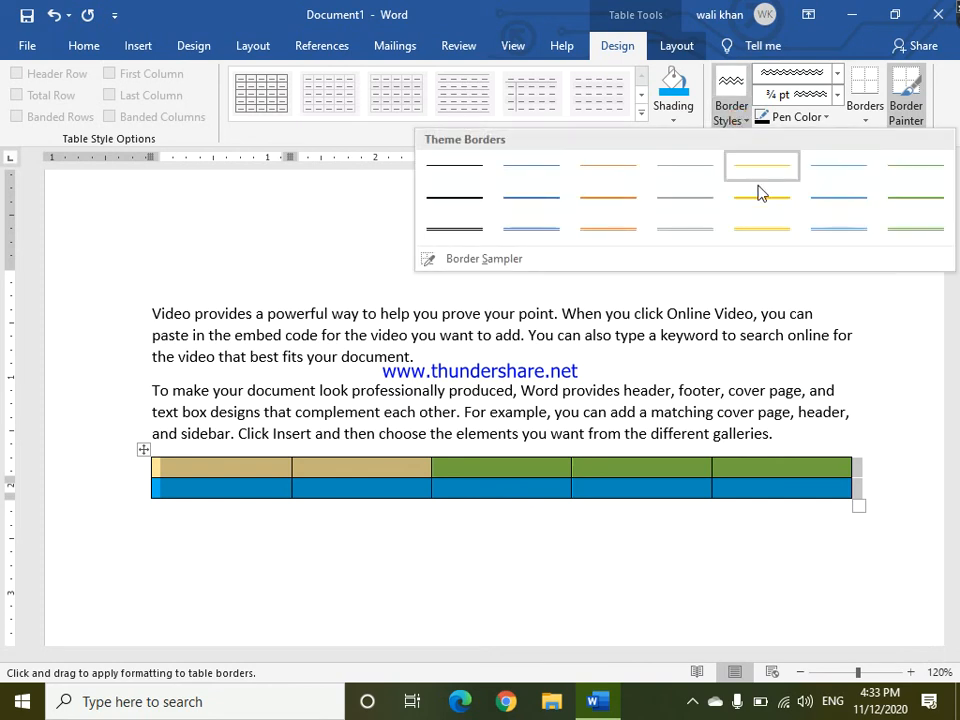
click(733, 117)
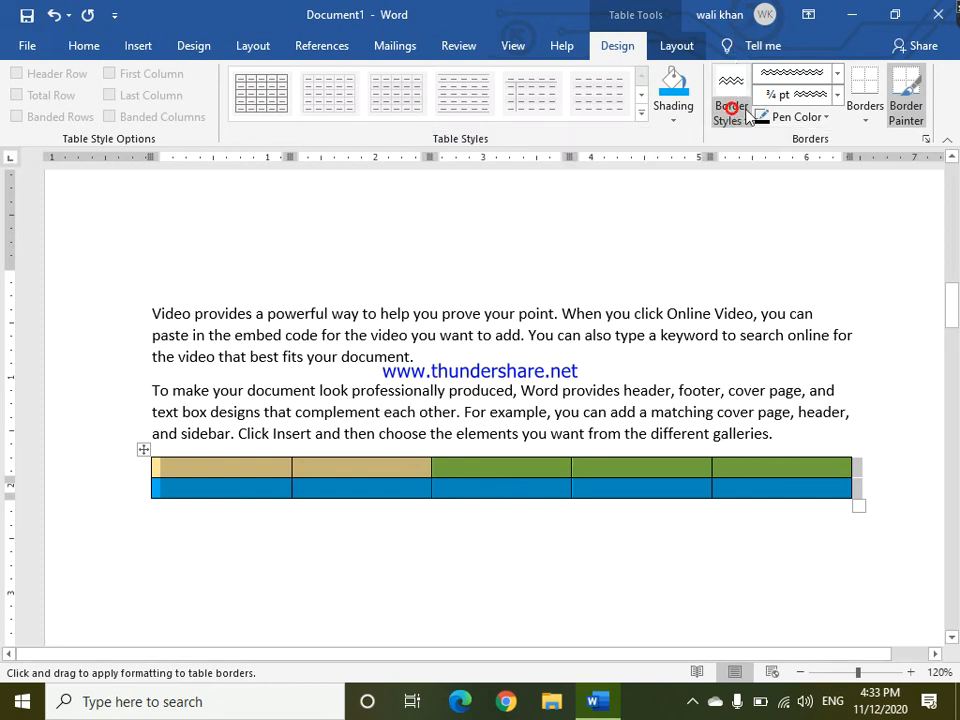
click(838, 96)
click(834, 118)
click(825, 117)
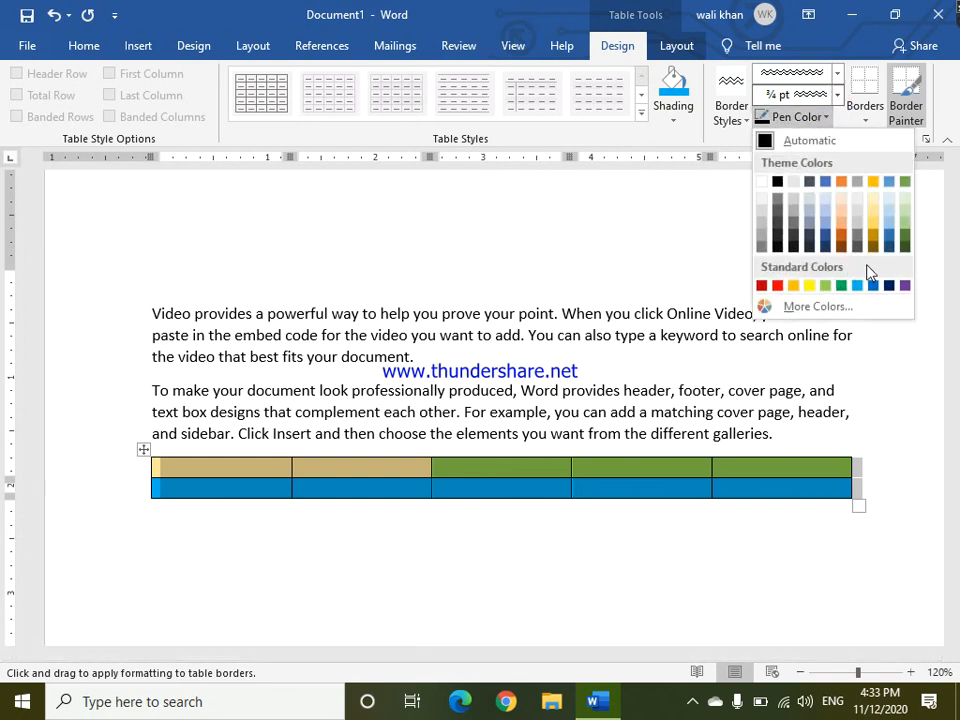
click(777, 286)
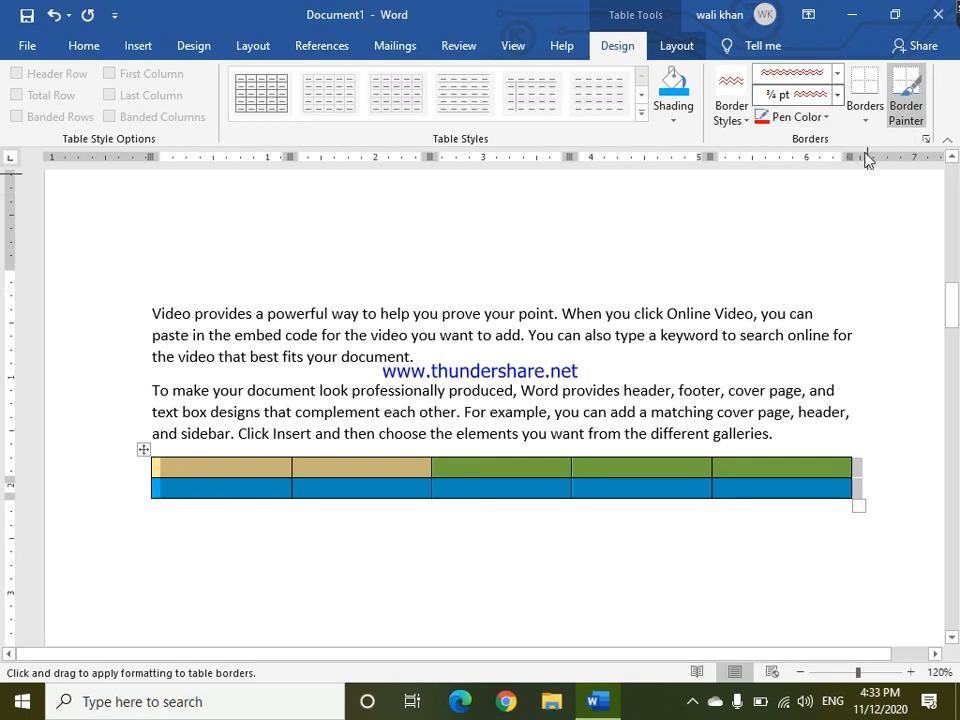
click(866, 122)
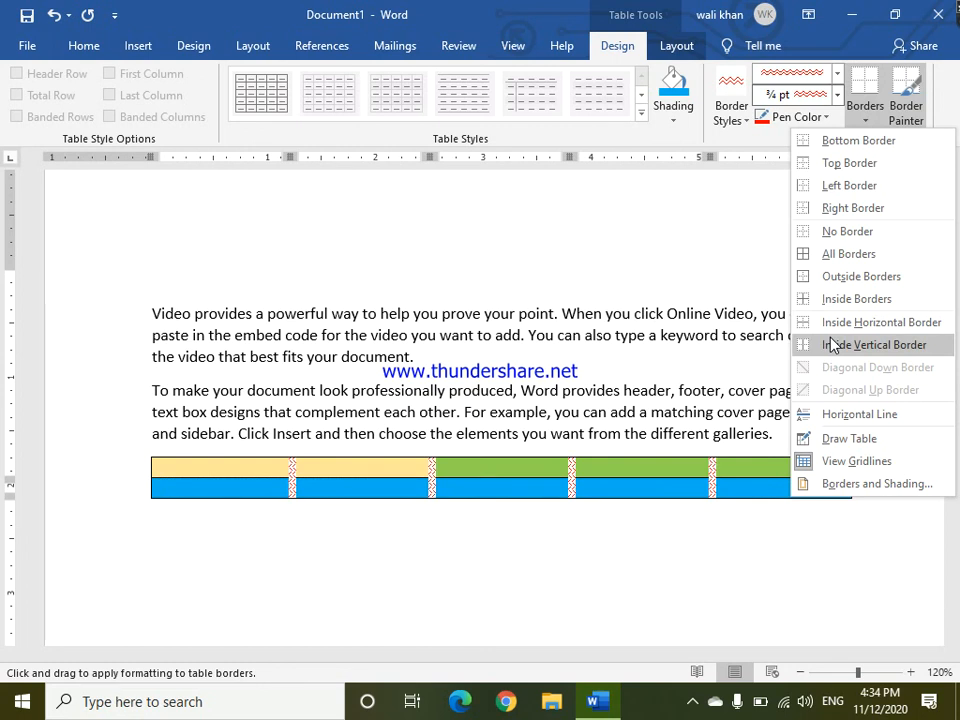
click(842, 253)
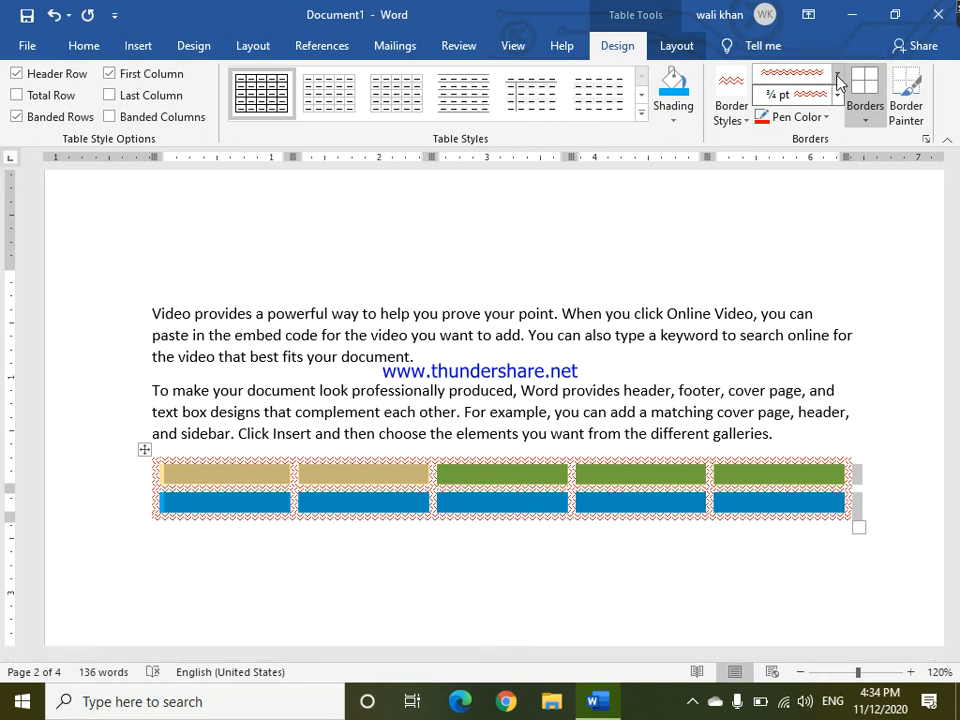
Select the three right-hand columns and apply black single-line ½ pt borders to all their cells.
click(865, 121)
click(865, 121)
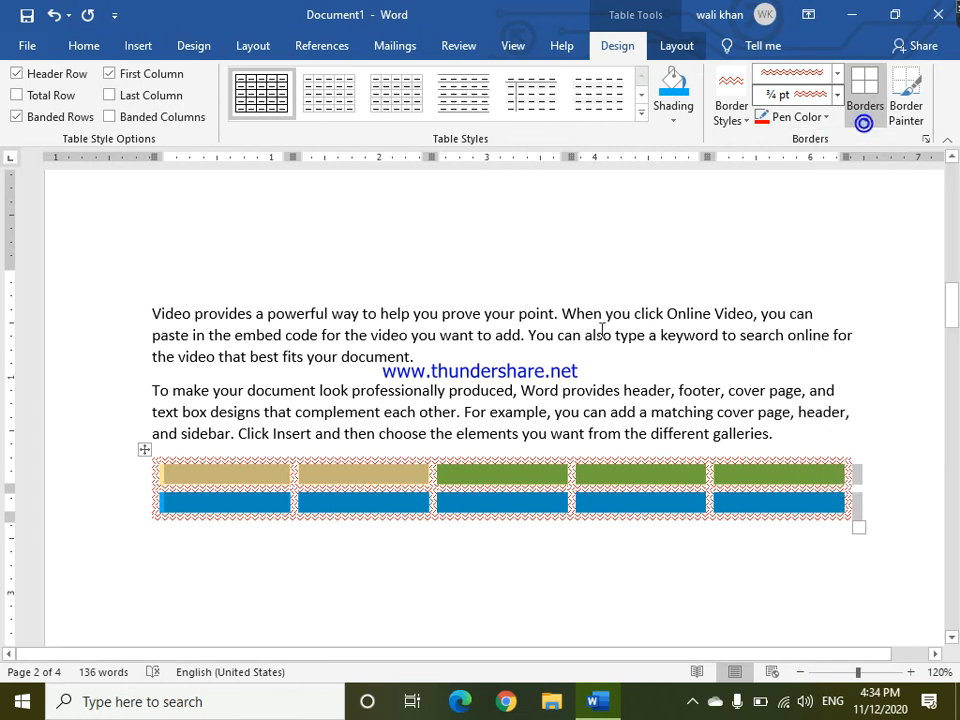
click(466, 492)
mouse_move(467, 474)
mouse_down()
mouse_move(780, 476)
mouse_move(752, 492)
mouse_move(785, 488)
mouse_up()
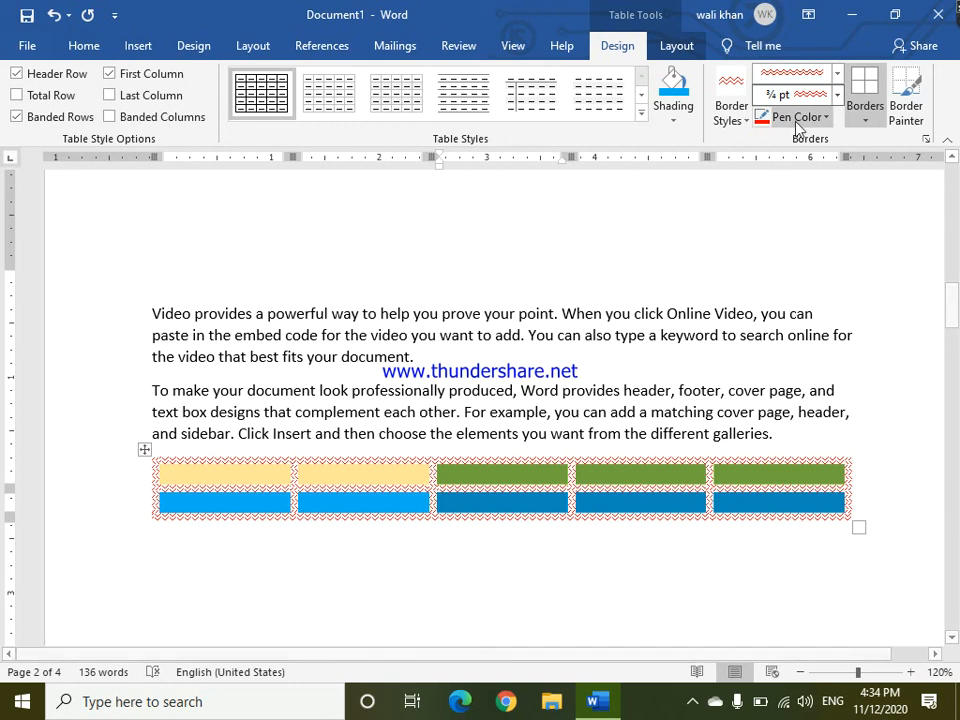
click(835, 76)
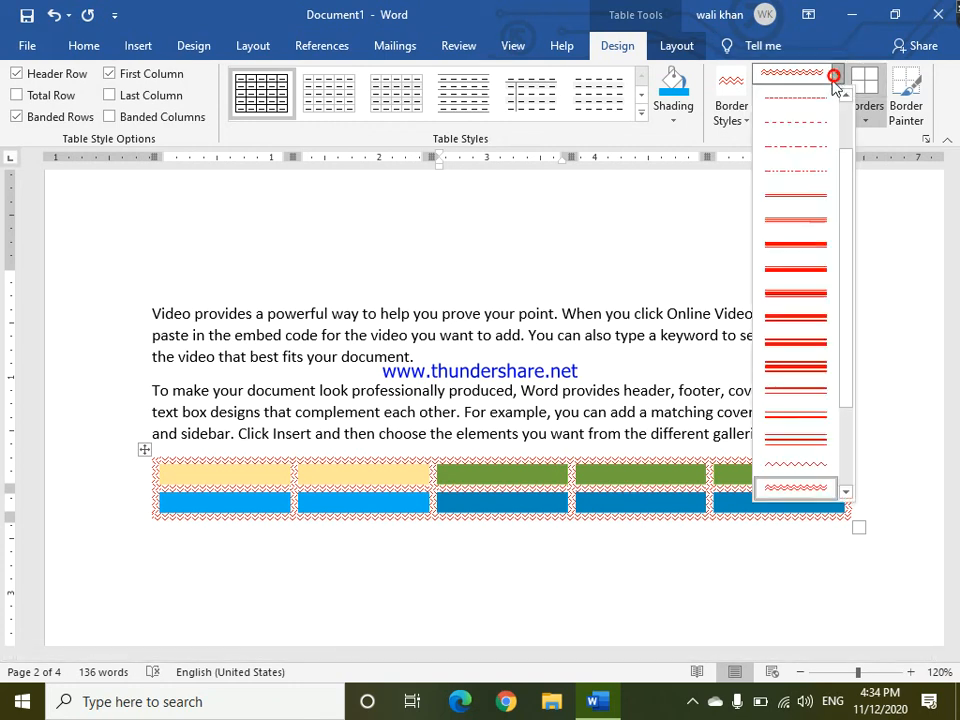
click(798, 198)
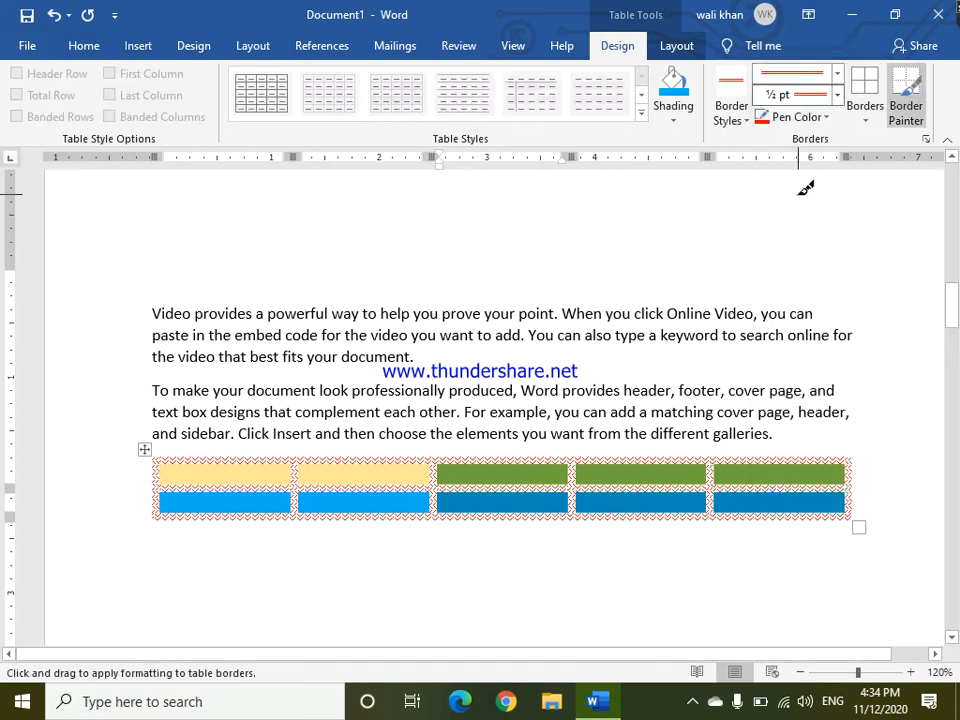
click(825, 117)
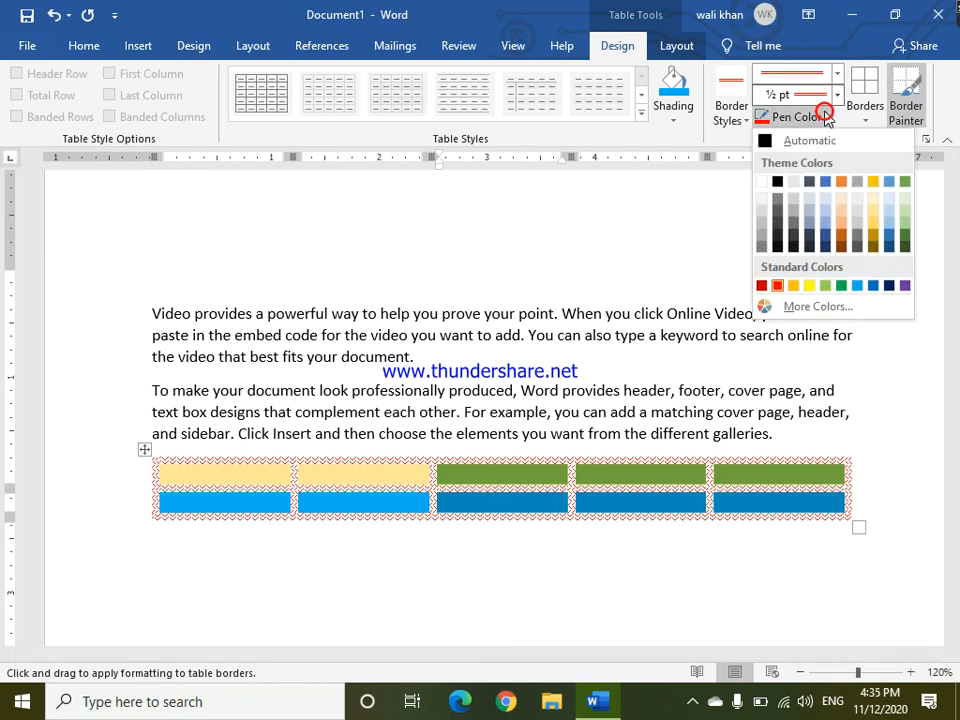
click(793, 182)
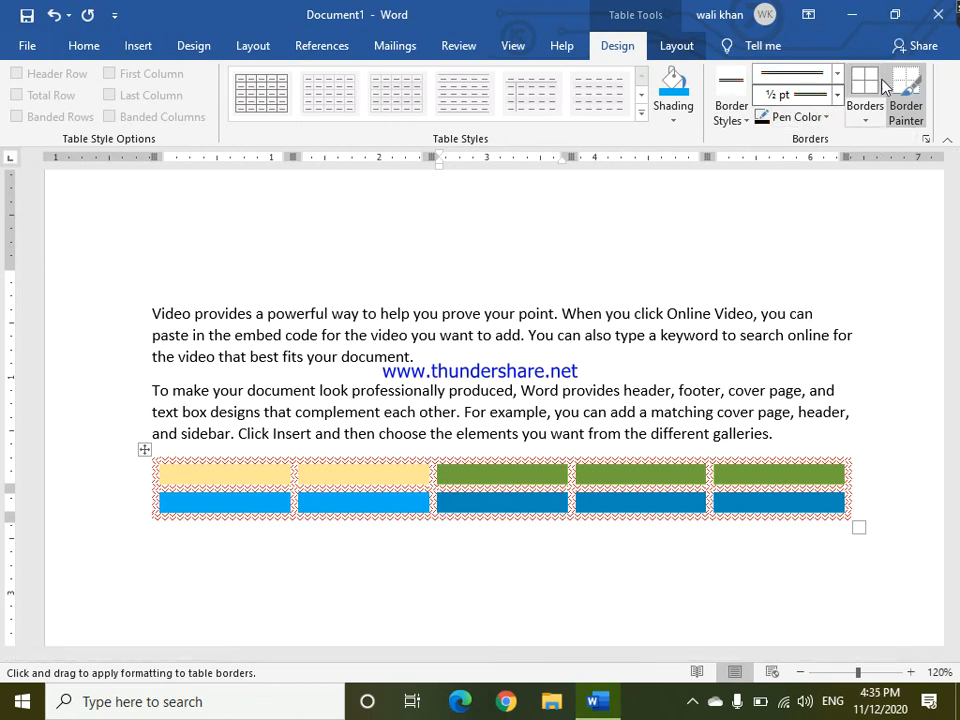
click(874, 119)
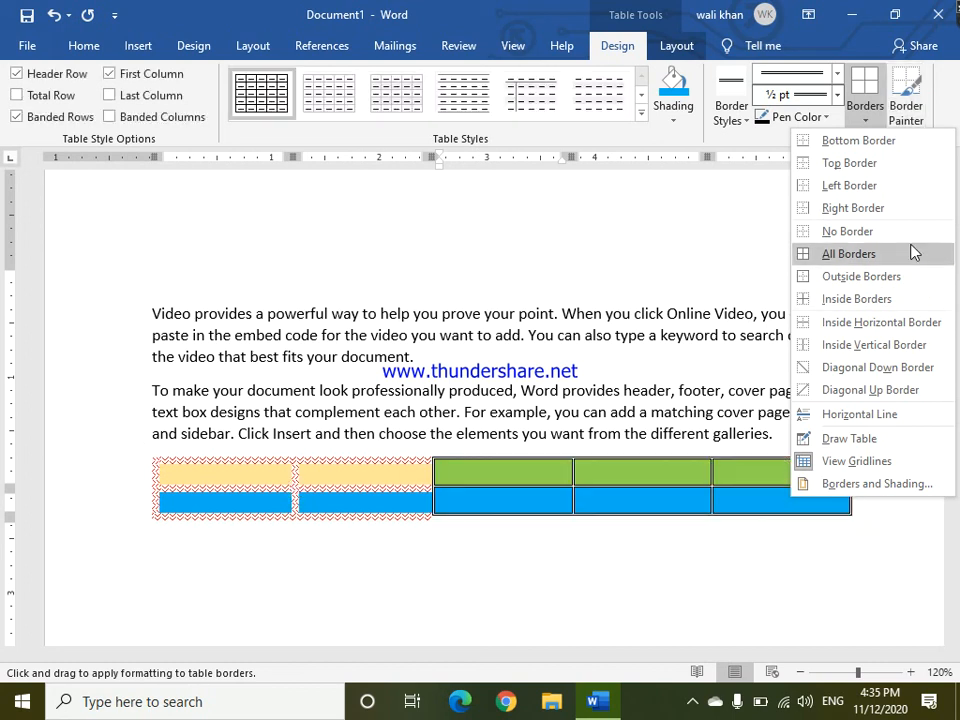
click(846, 254)
click(595, 589)
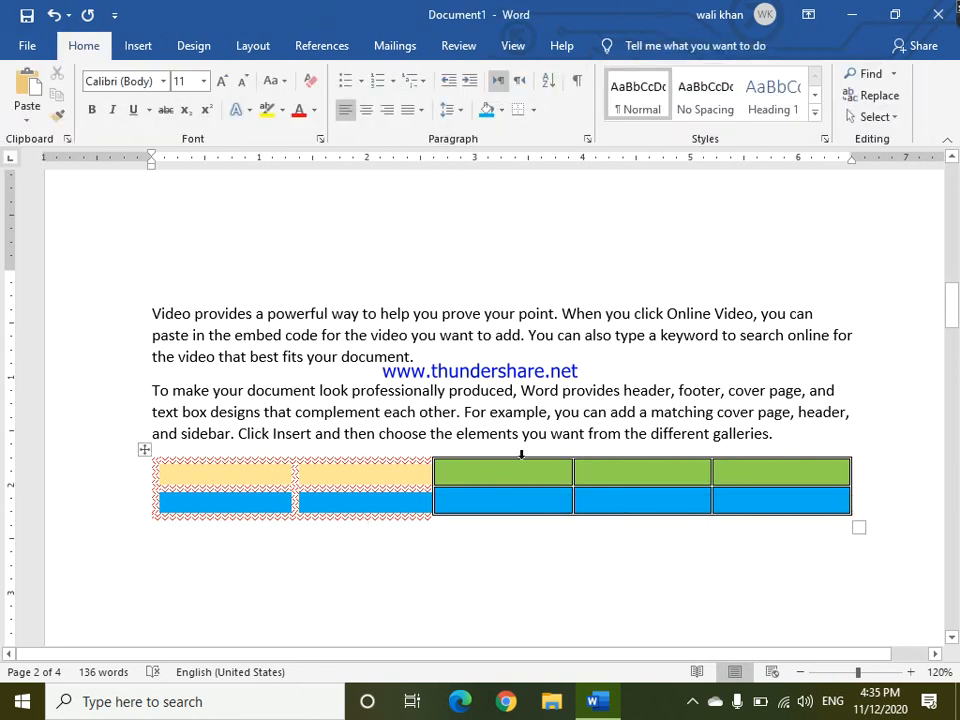
Select the two left-hand columns and apply black wavy ¾ pt borders to all their cells.
drag(215, 478, 323, 503)
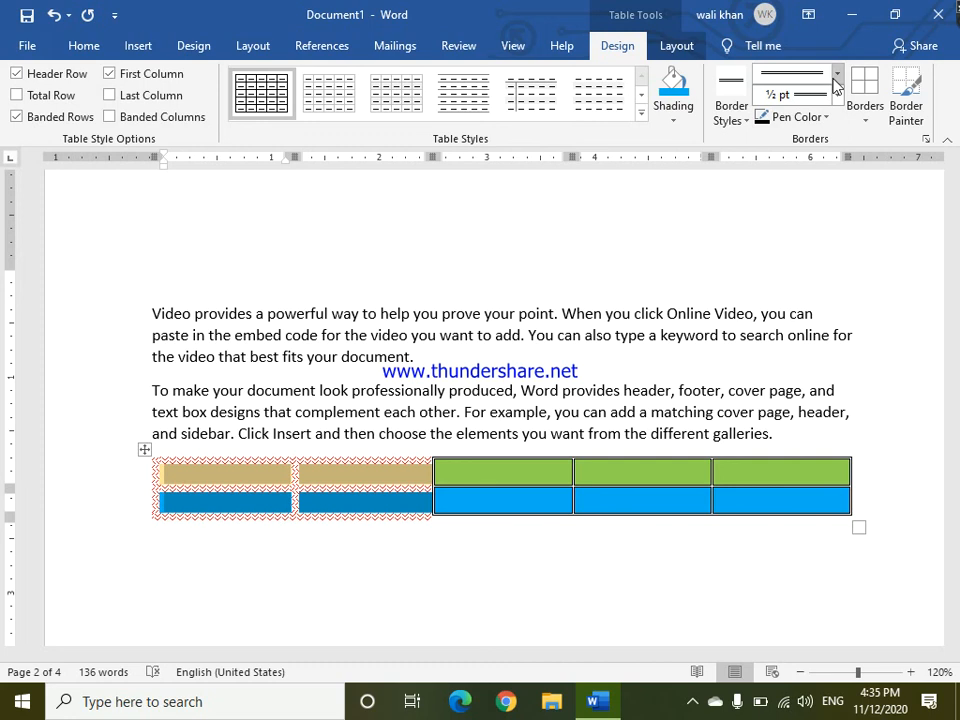
click(837, 76)
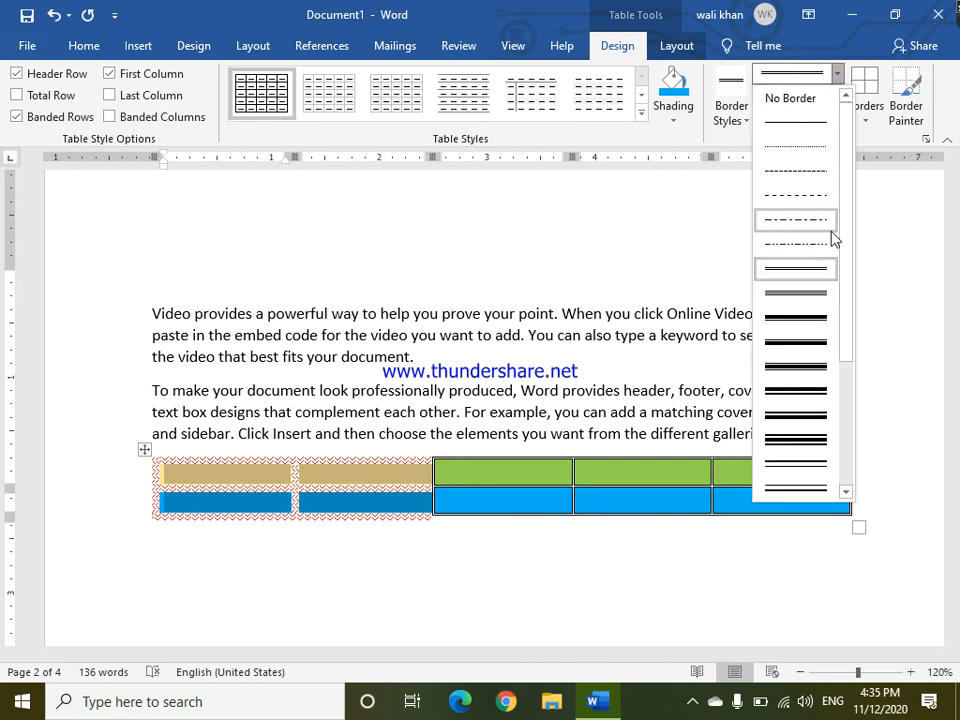
drag(845, 273, 859, 336)
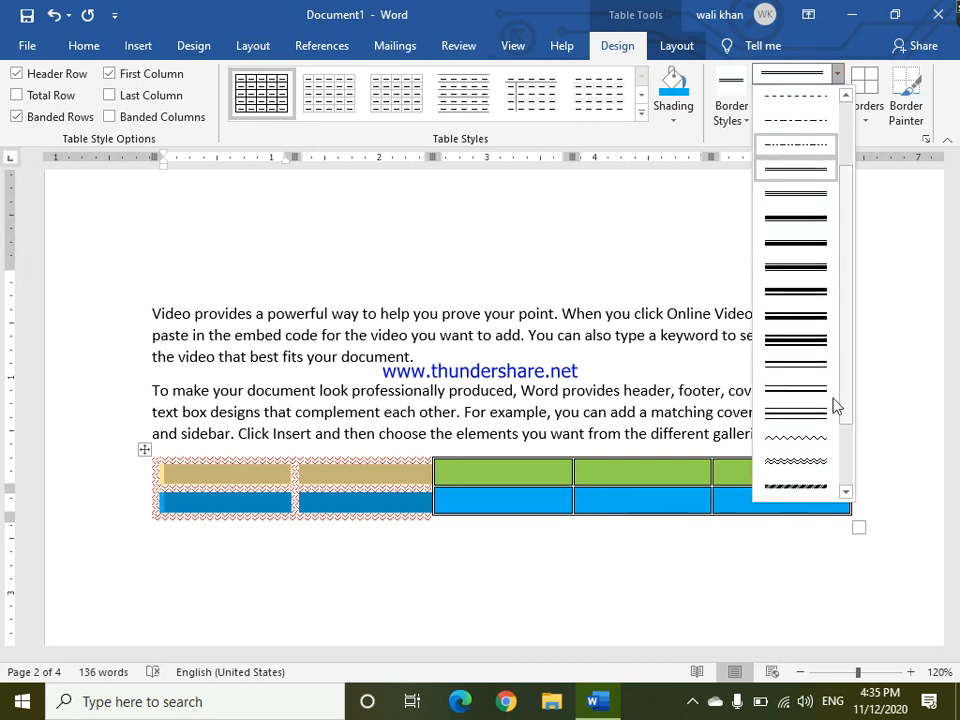
click(806, 460)
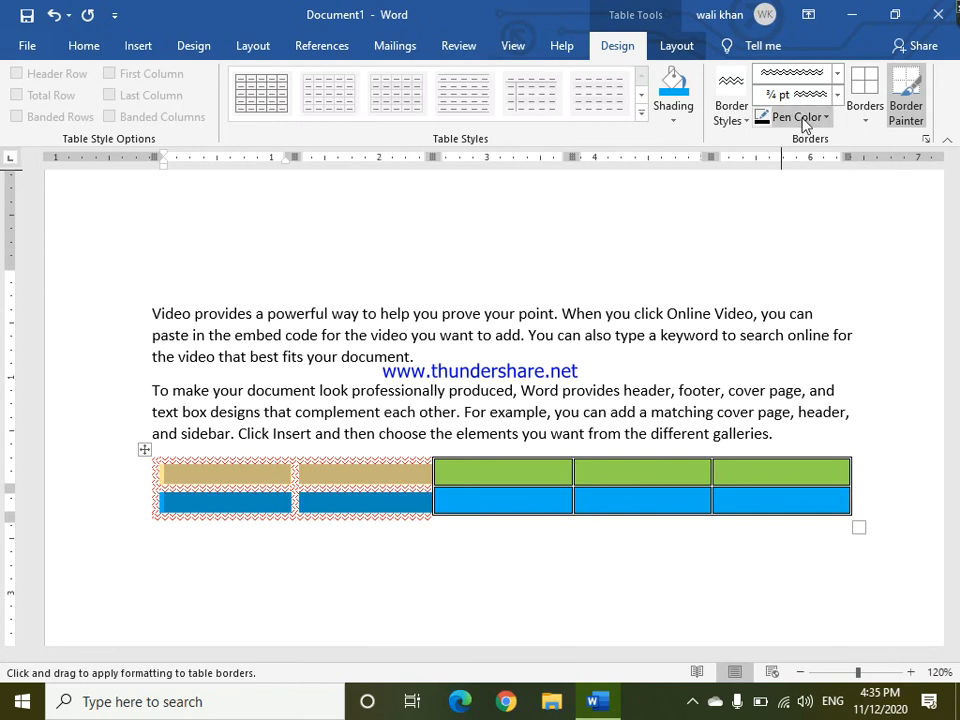
click(862, 118)
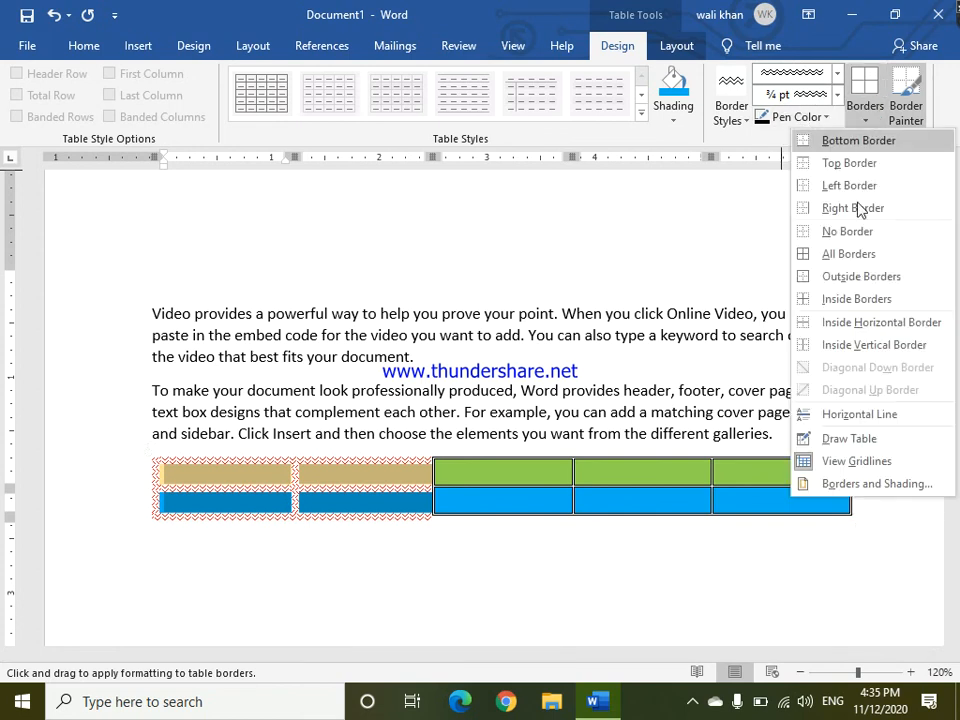
click(853, 254)
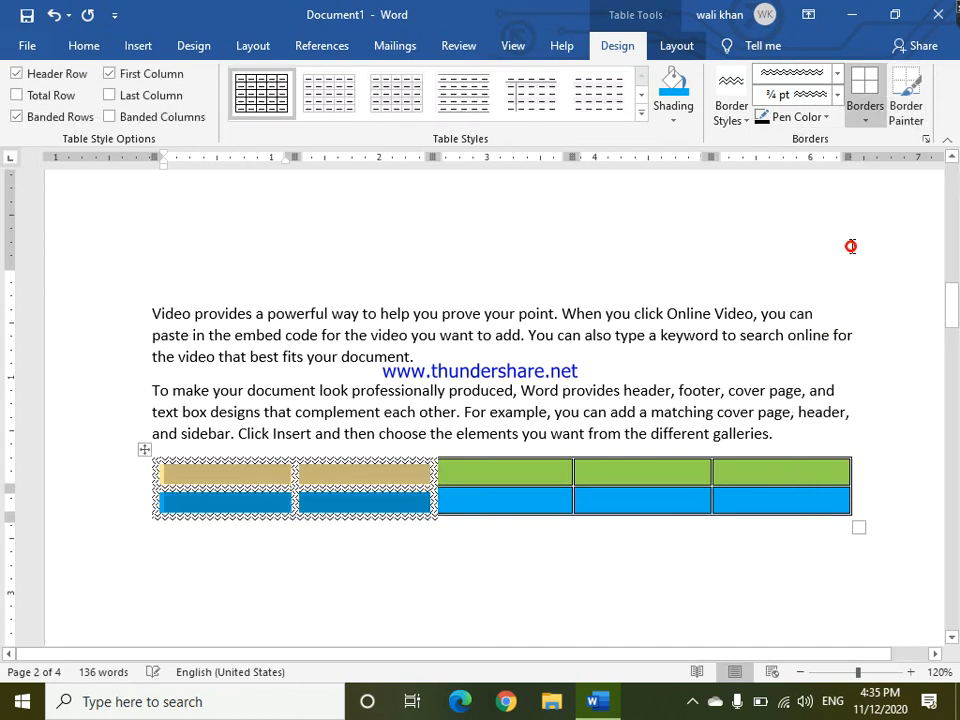
click(326, 547)
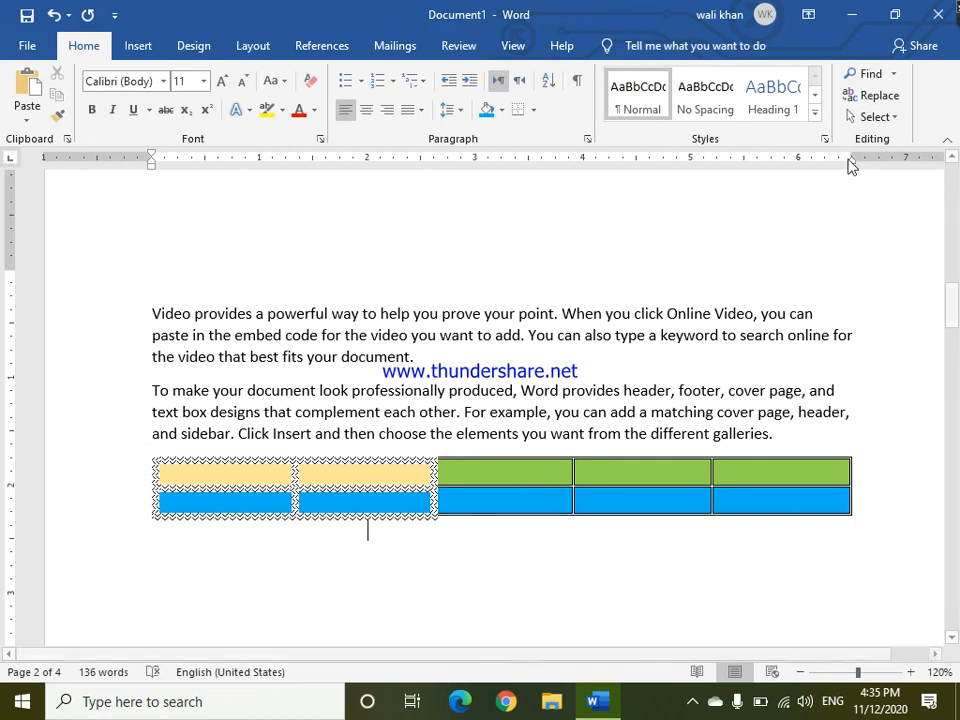
With Border Painter, paint a wavy border along the line between the rows in the third column.
click(381, 470)
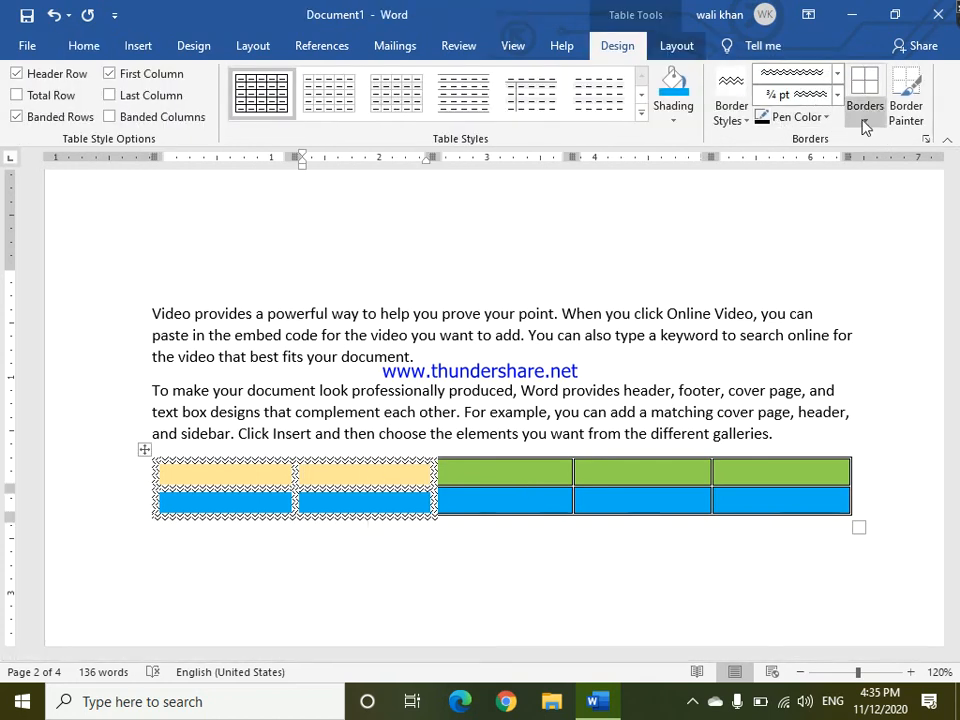
click(872, 124)
click(872, 124)
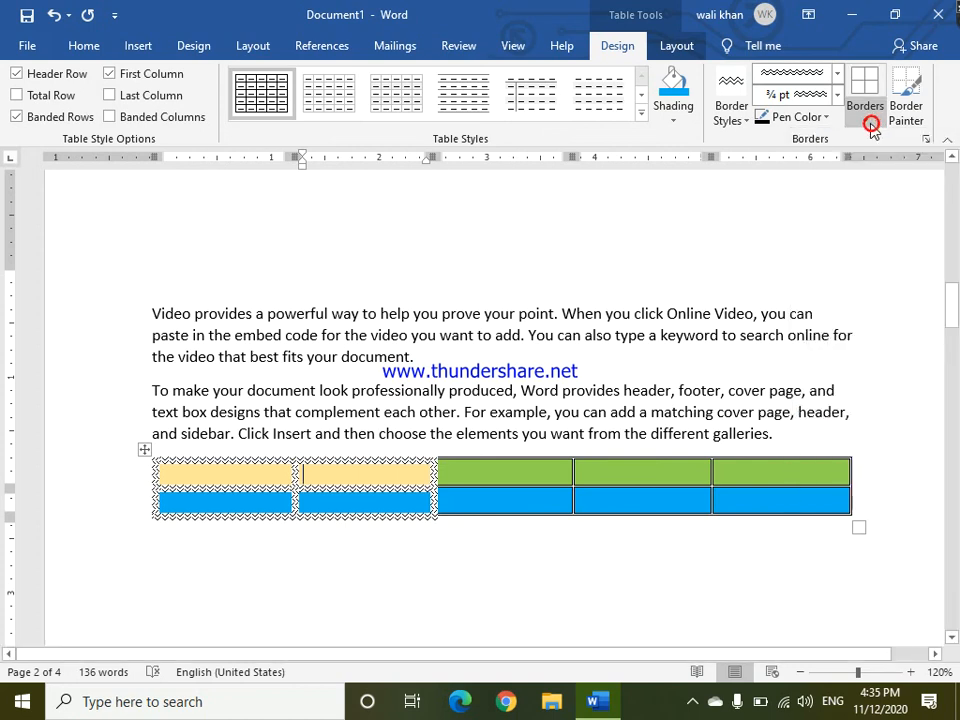
click(789, 129)
click(788, 128)
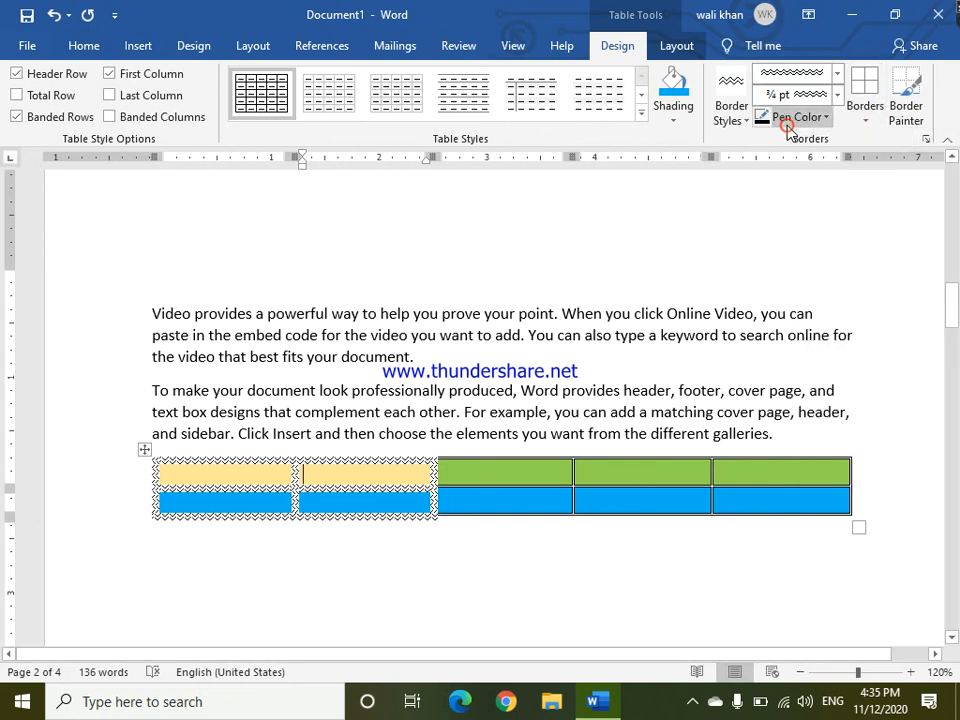
click(920, 118)
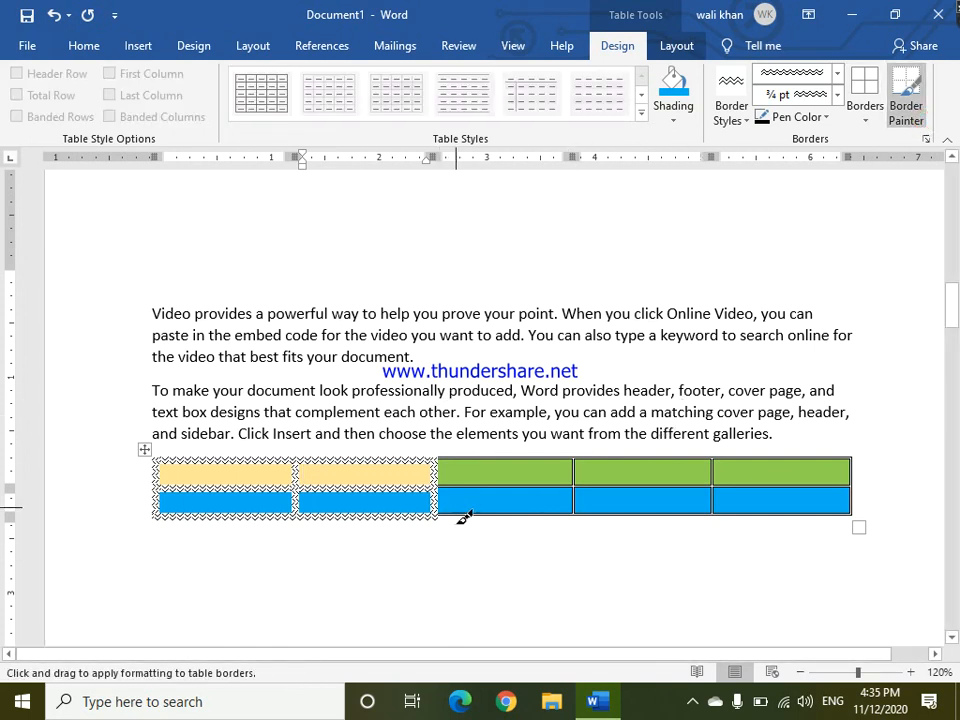
drag(437, 489, 507, 487)
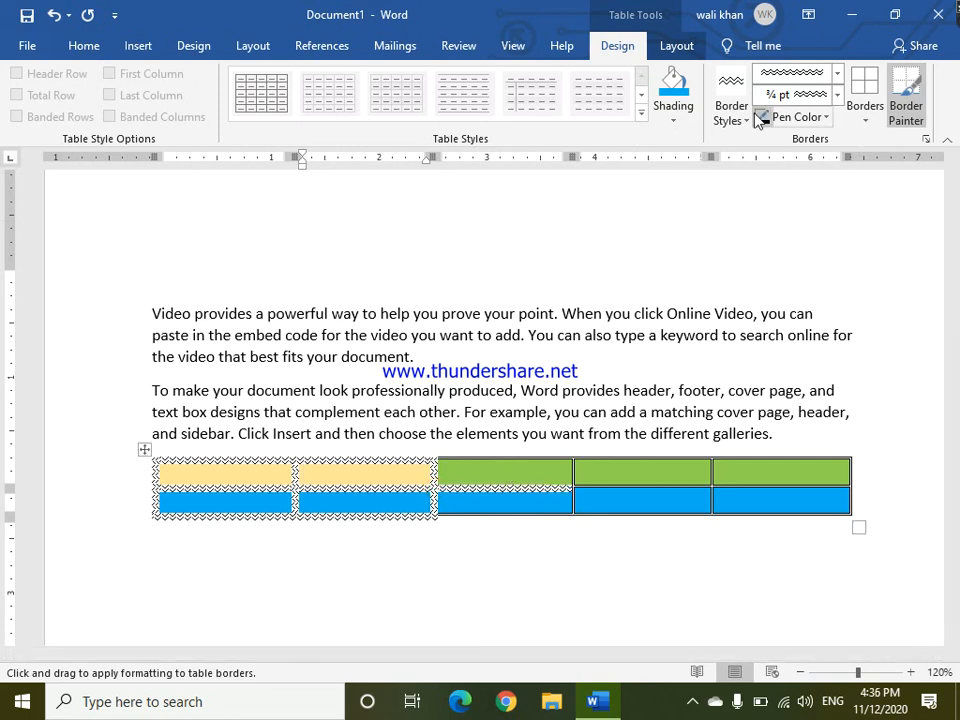
Switch the painter to a 3 pt double-line style and paint the vertical border between the first two columns.
click(840, 75)
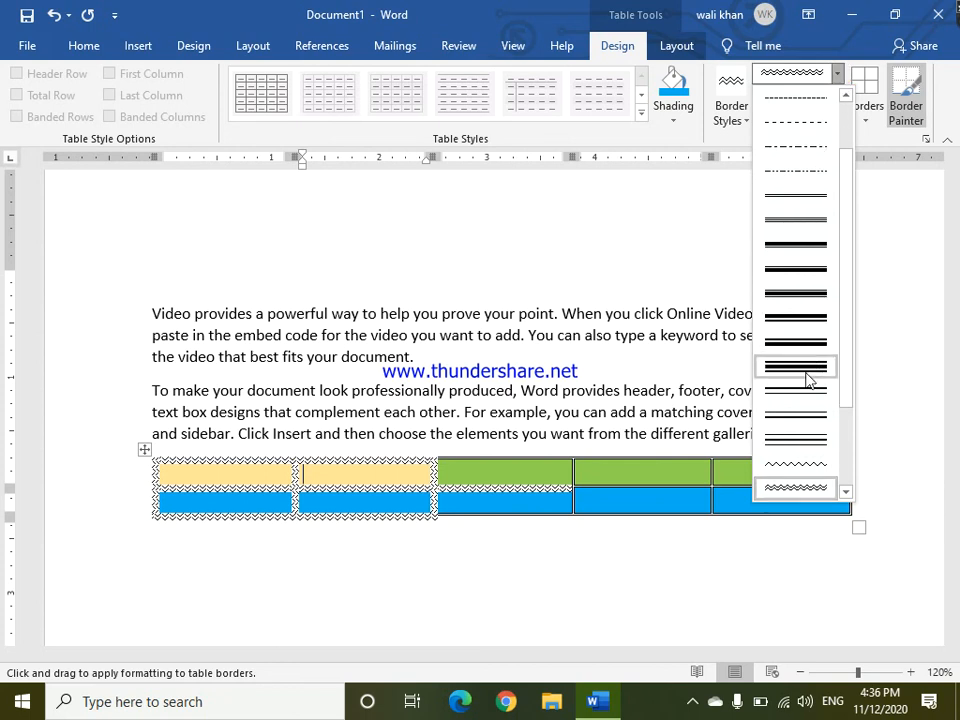
click(797, 440)
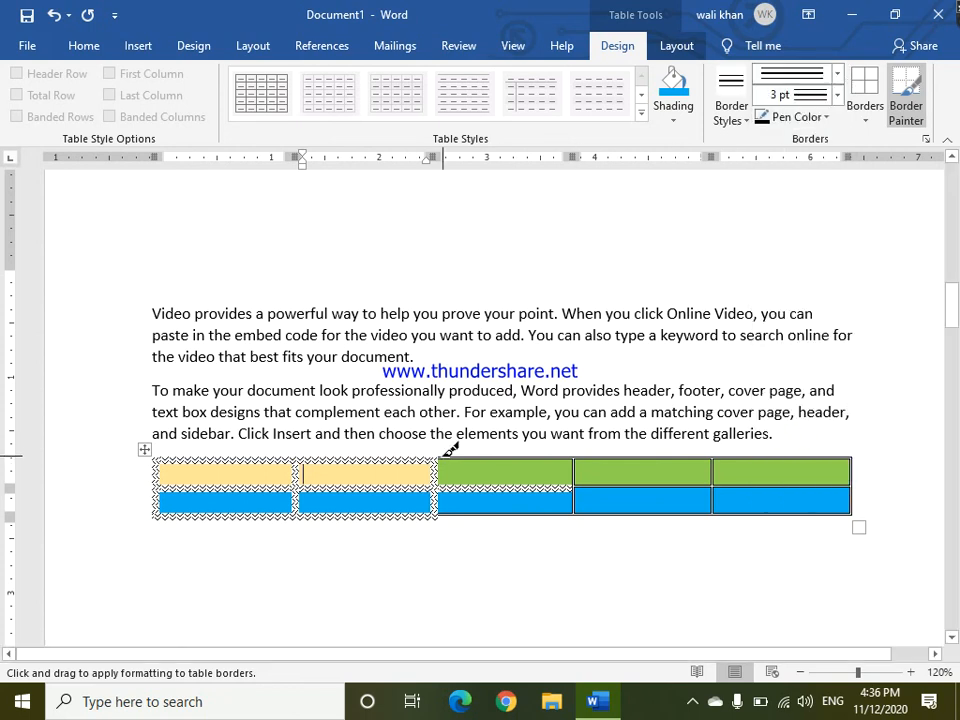
drag(297, 459, 296, 506)
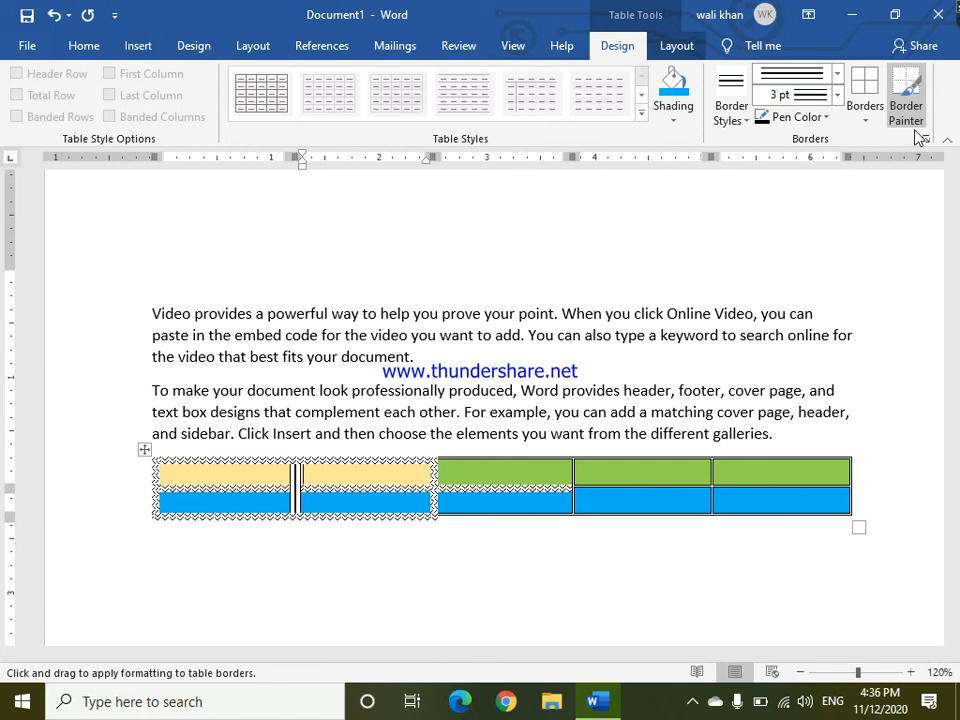
Switch the Border Painter's pen colour to orange and paint the top border of the three right-hand columns.
click(837, 73)
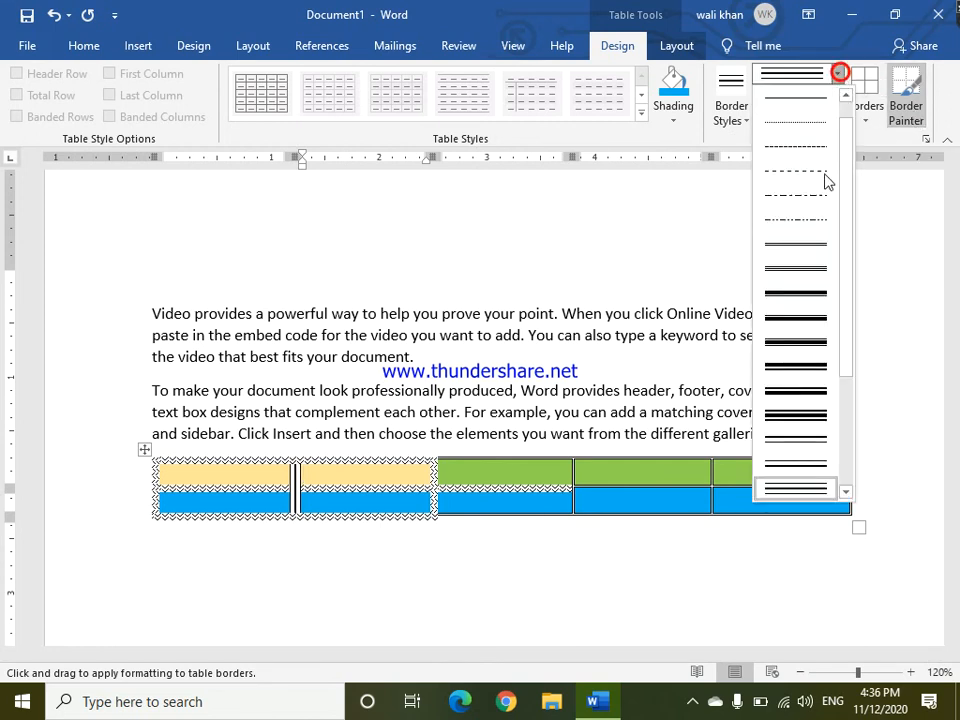
click(837, 73)
click(825, 117)
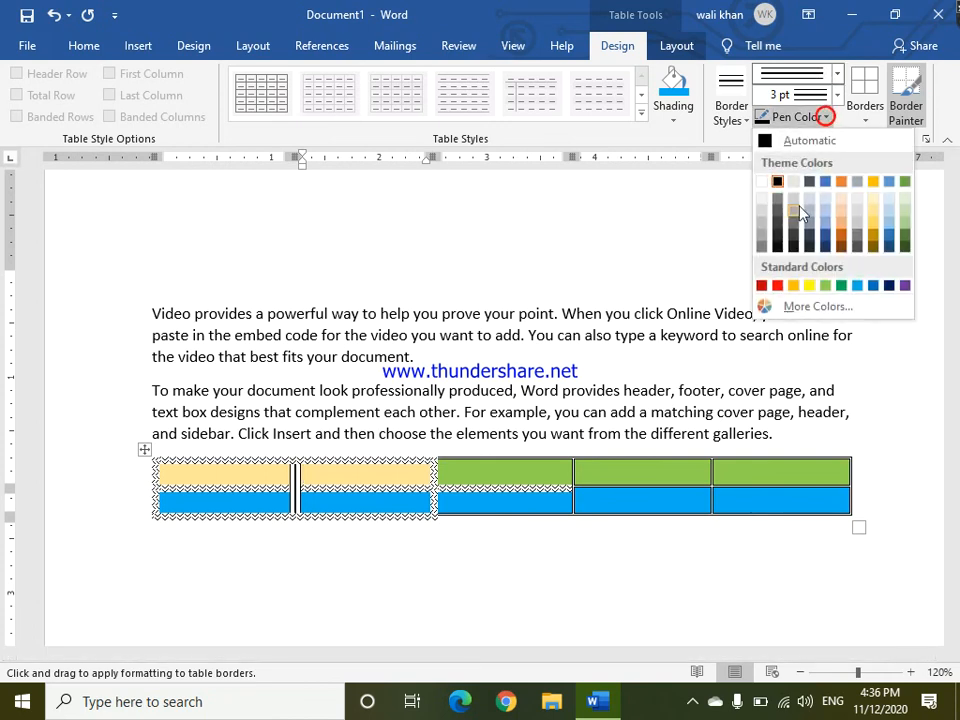
click(841, 182)
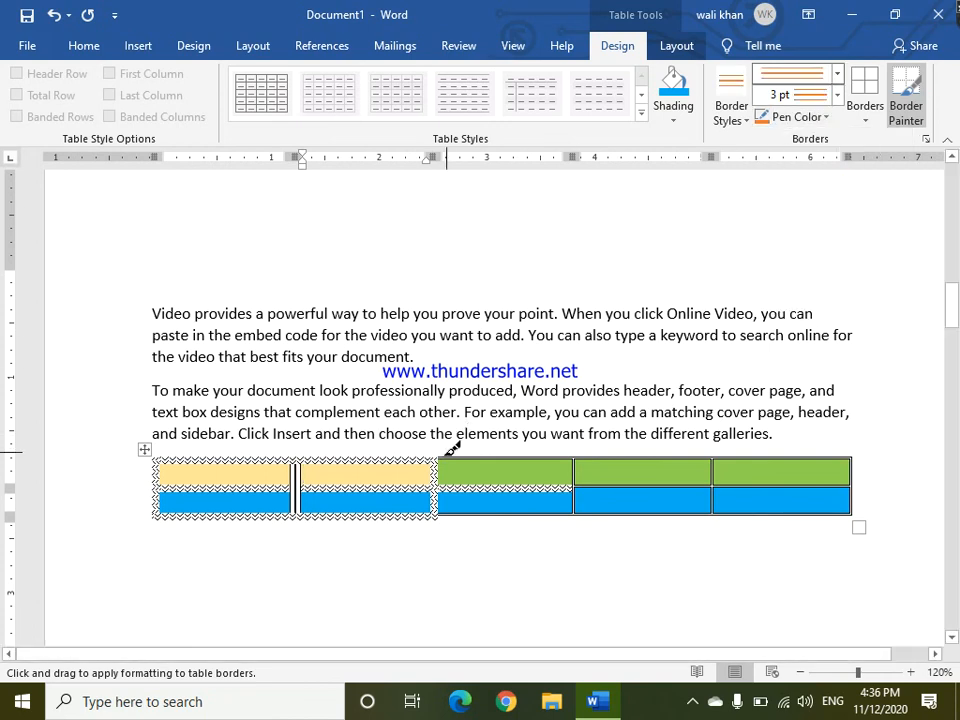
mouse_move(439, 460)
mouse_down()
mouse_move(531, 450)
mouse_move(743, 455)
mouse_move(696, 473)
mouse_move(726, 443)
mouse_move(718, 449)
mouse_up()
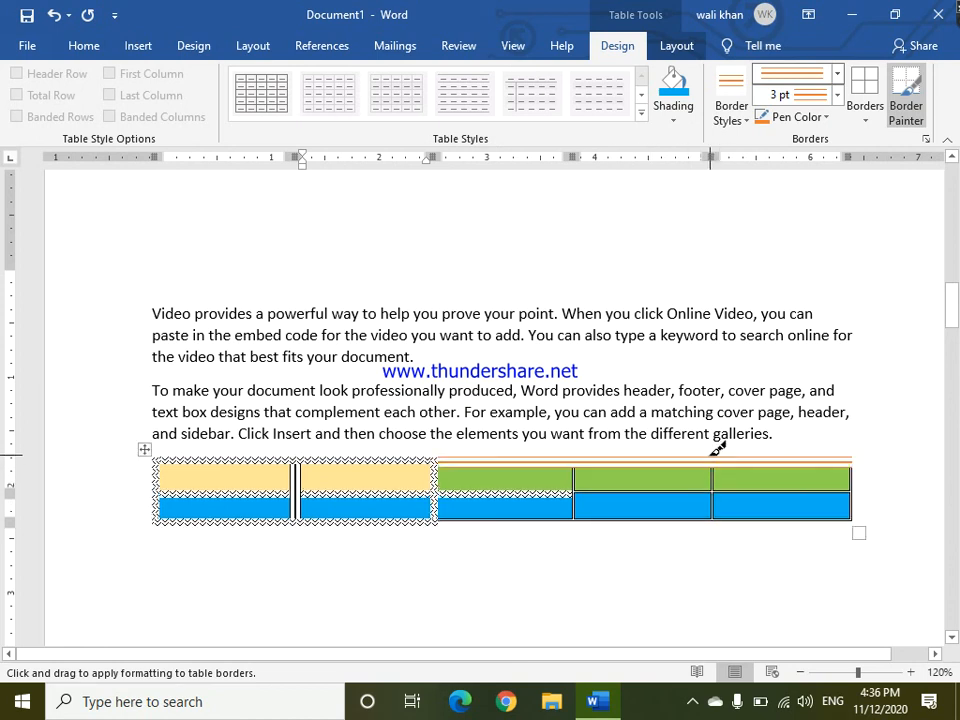
Paint orange double-line borders on the vertical lines on both sides of the third column.
drag(574, 465, 579, 504)
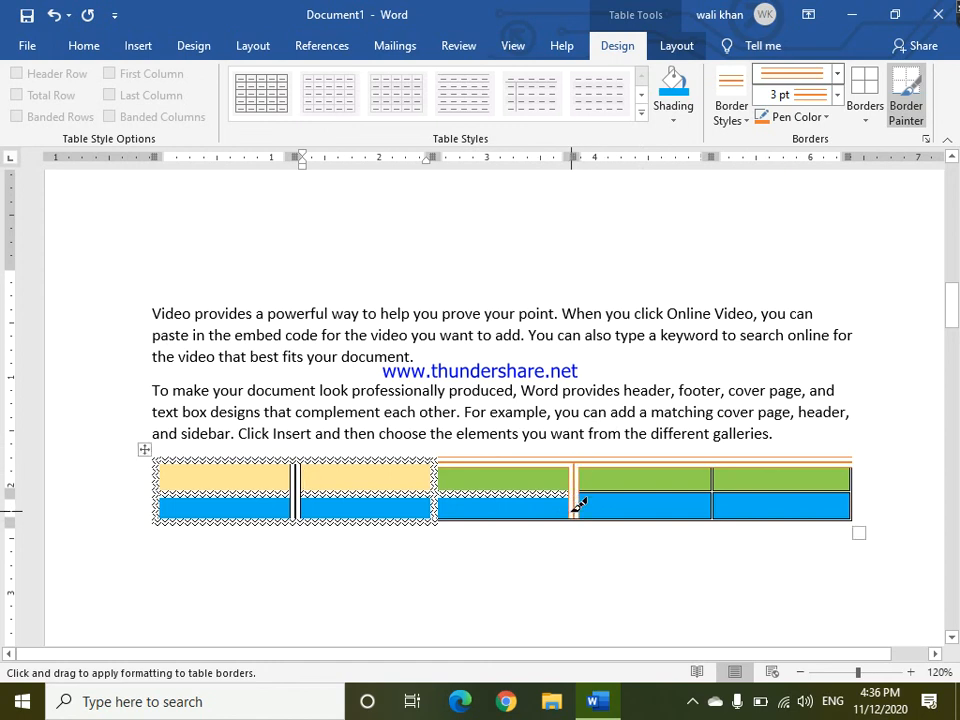
drag(440, 457, 436, 518)
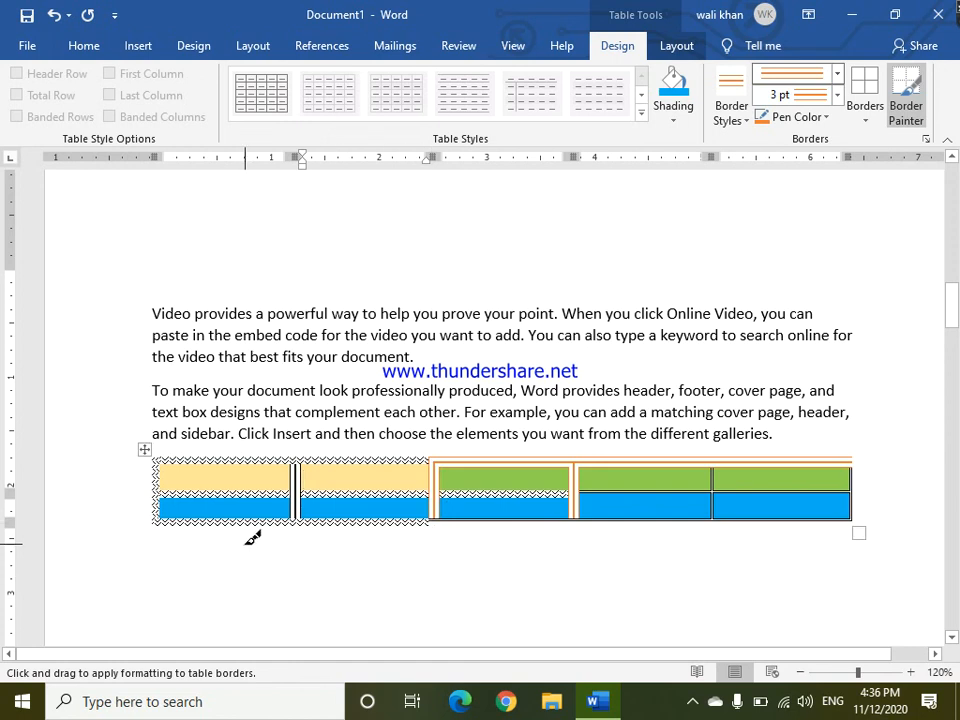
mouse_move(152, 542)
mouse_down()
mouse_move(260, 594)
mouse_move(418, 591)
mouse_move(645, 564)
mouse_move(879, 516)
mouse_move(855, 534)
mouse_up()
drag(857, 534, 709, 591)
Make the table narrower using its corner resize handle.
click(717, 122)
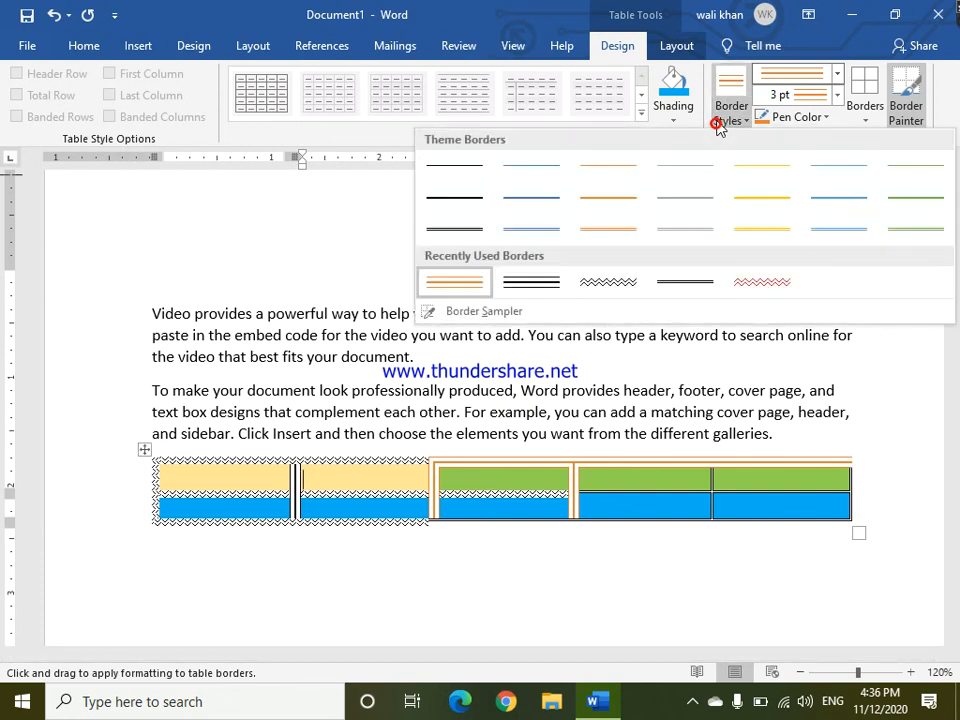
click(717, 124)
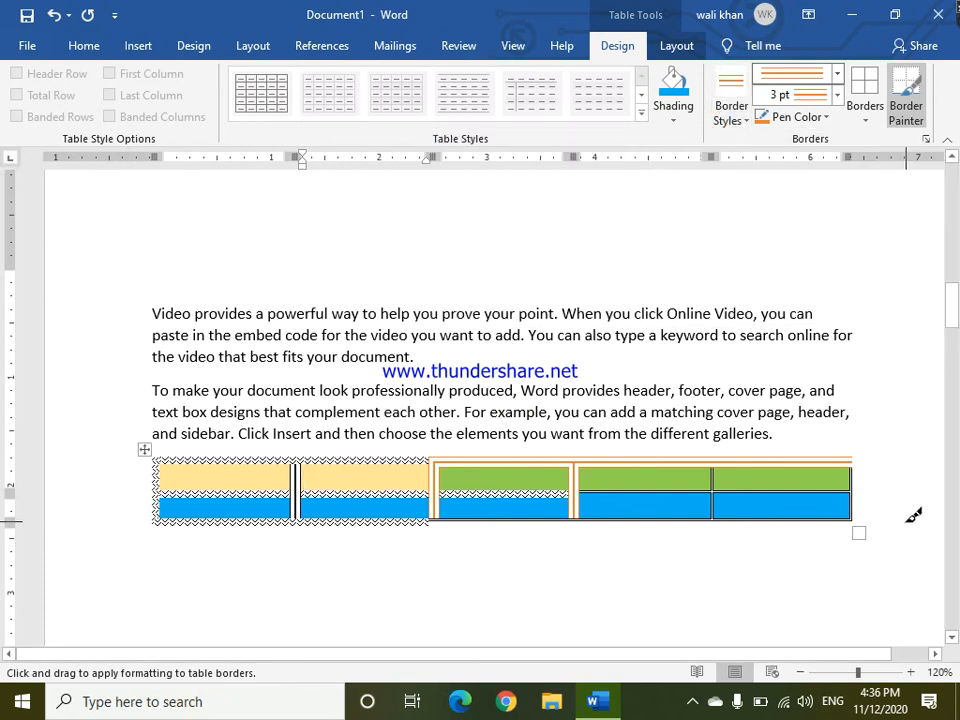
click(861, 536)
drag(861, 536, 756, 553)
click(394, 587)
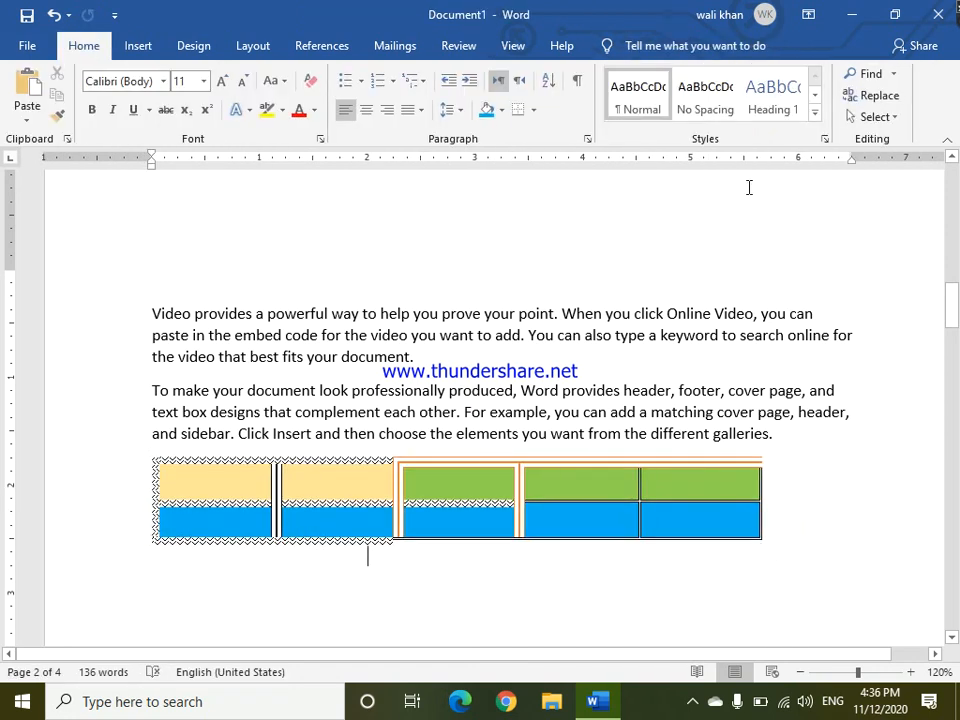
key(ctrl+z)
drag(949, 392, 934, 306)
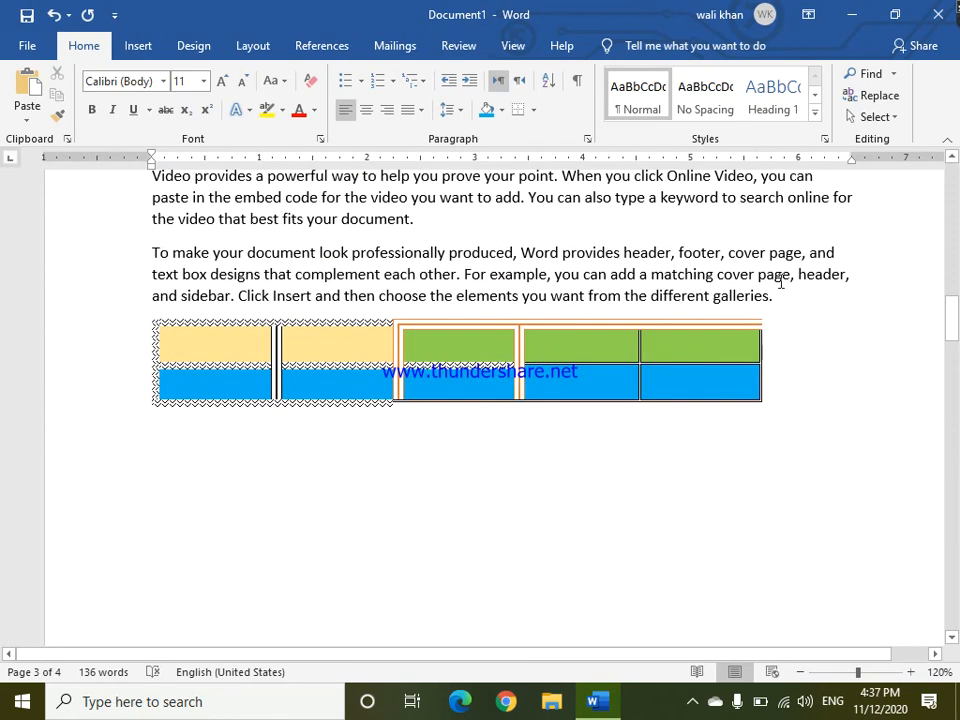
With the Eraser, remove the row lines in the second to fourth columns and the line between the second and third columns.
click(179, 444)
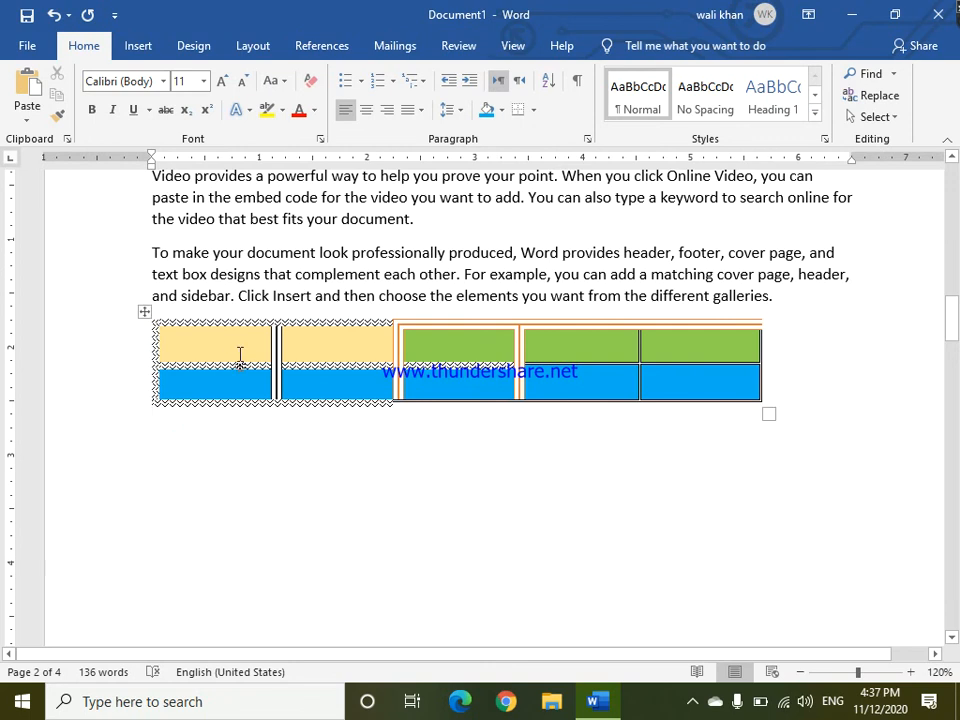
click(146, 312)
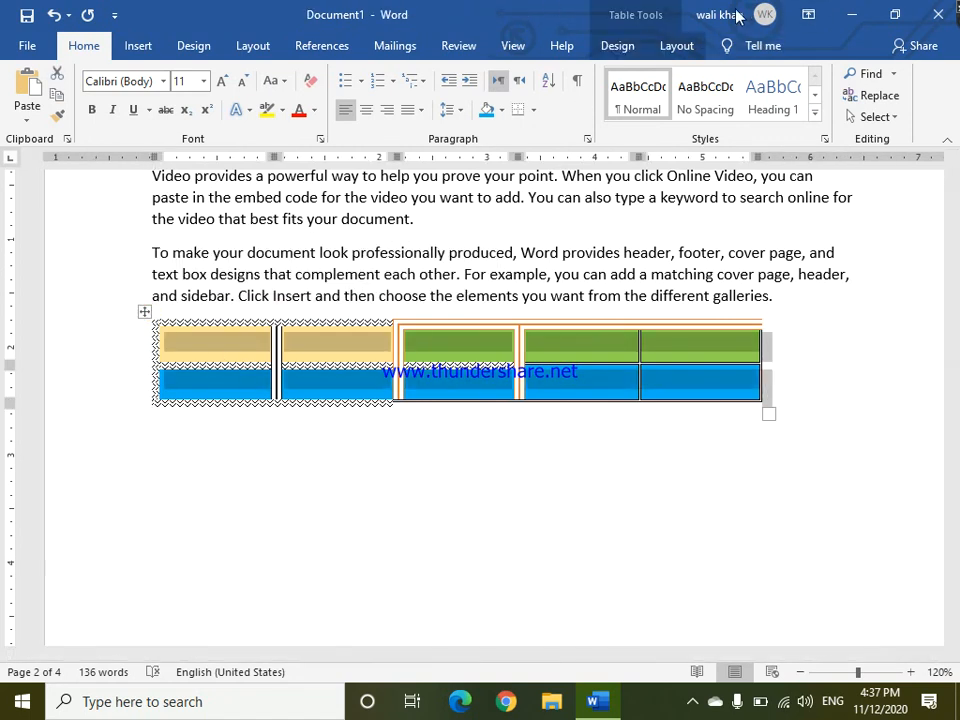
click(617, 45)
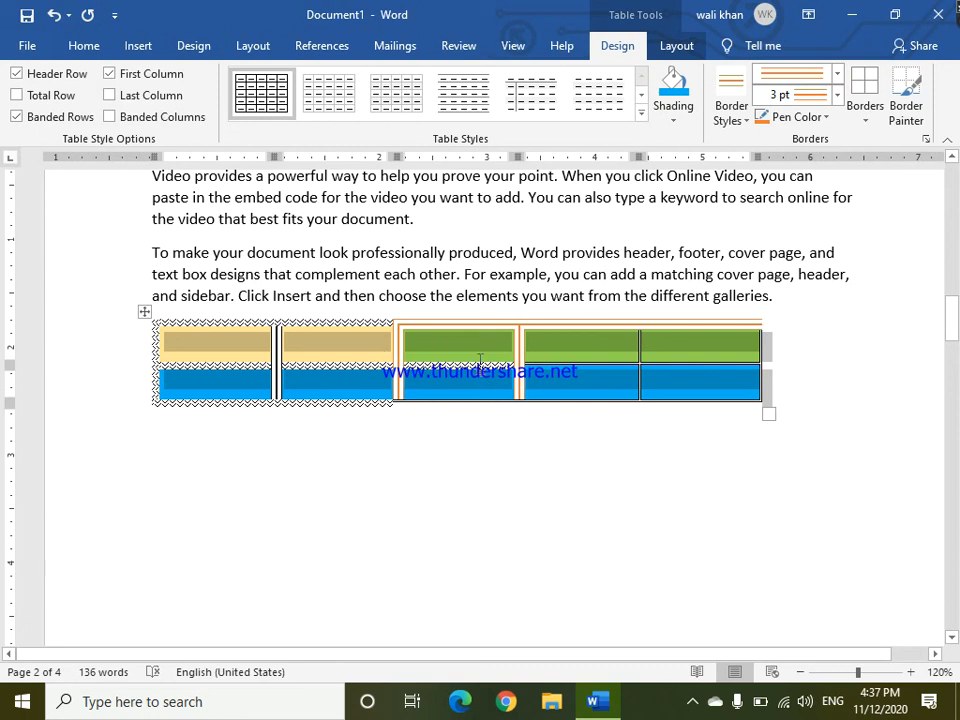
click(671, 45)
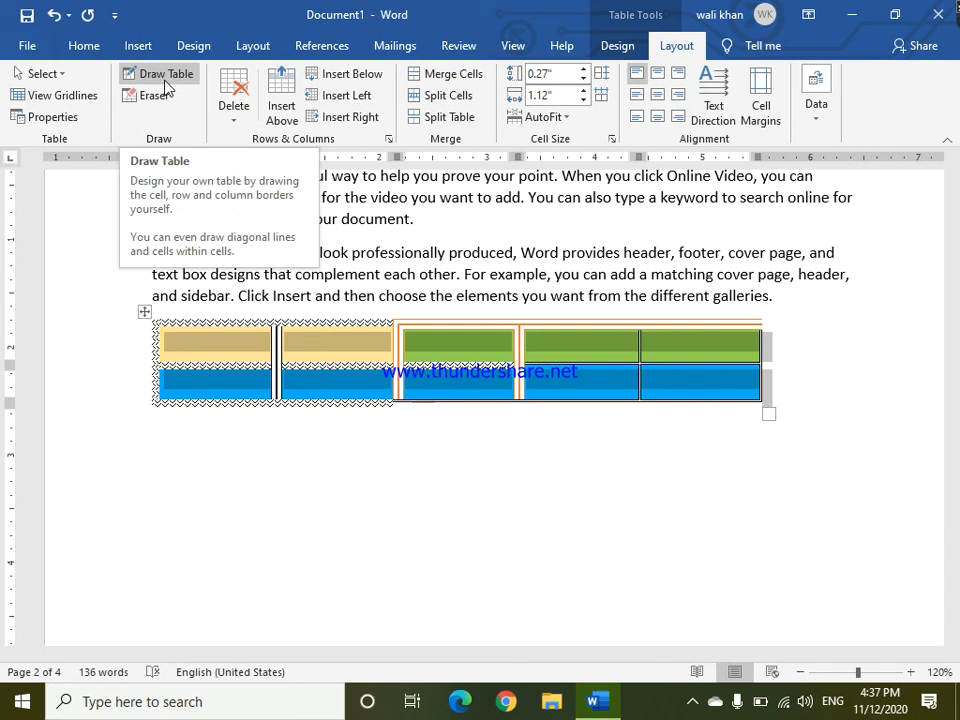
click(158, 95)
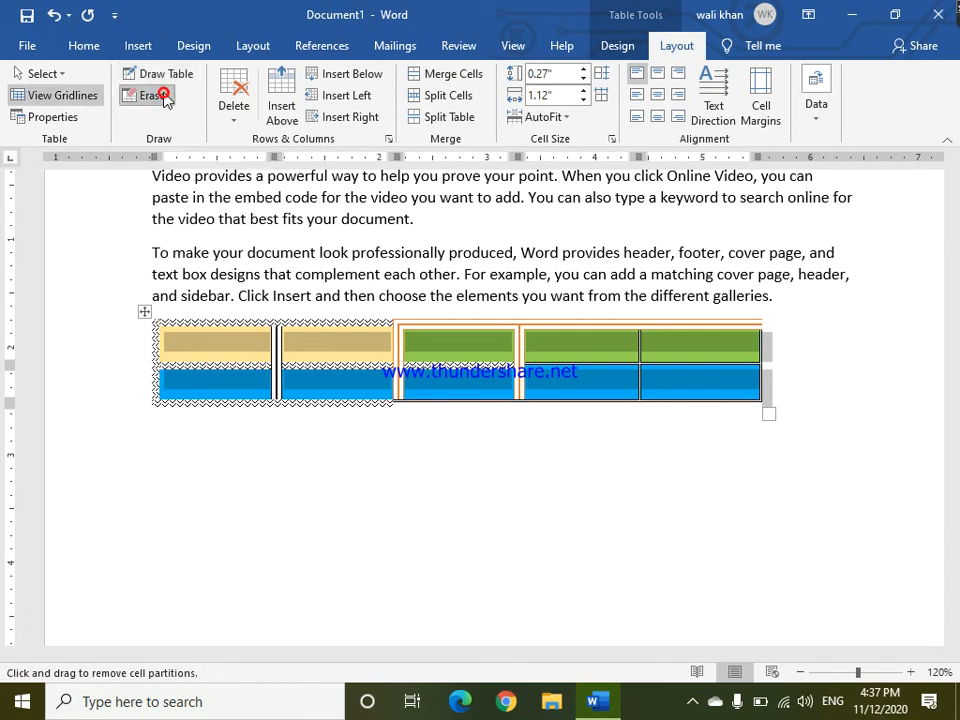
click(322, 362)
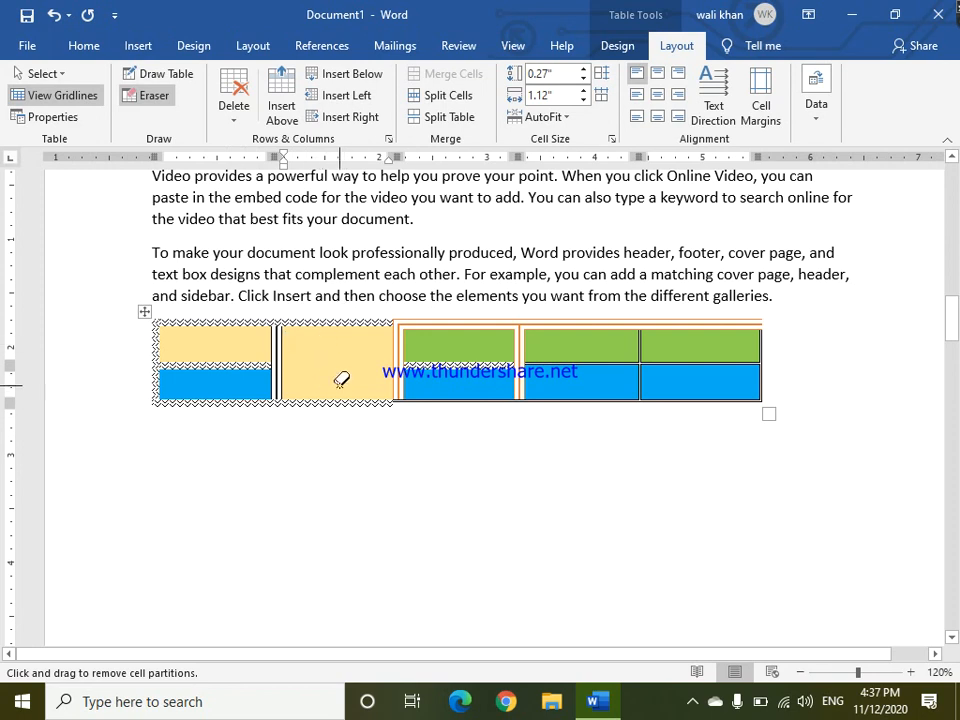
click(422, 364)
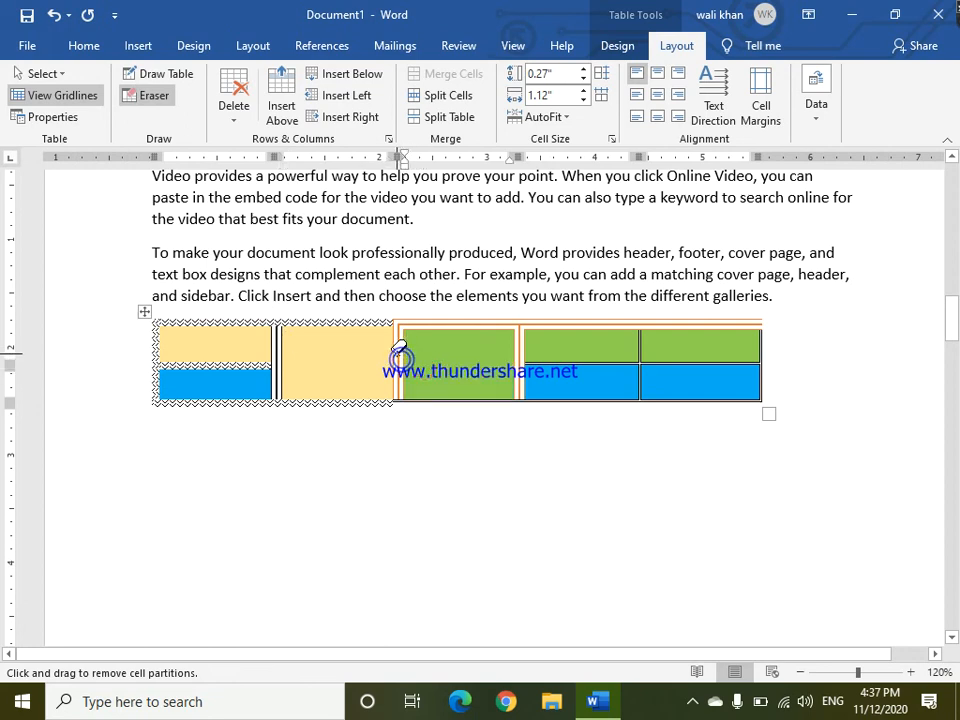
click(400, 355)
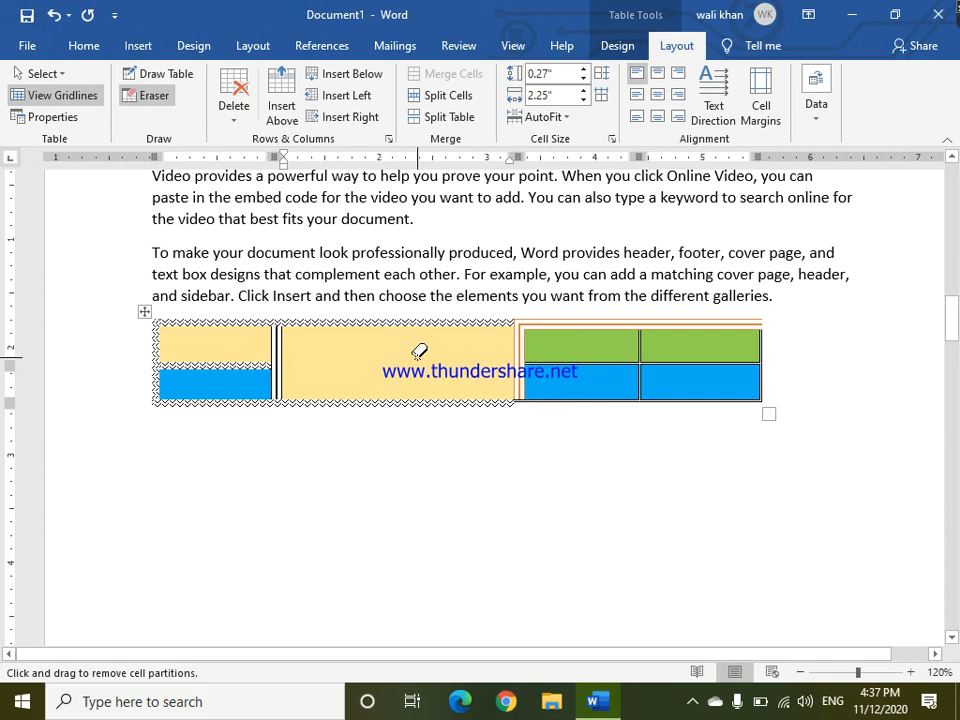
click(553, 364)
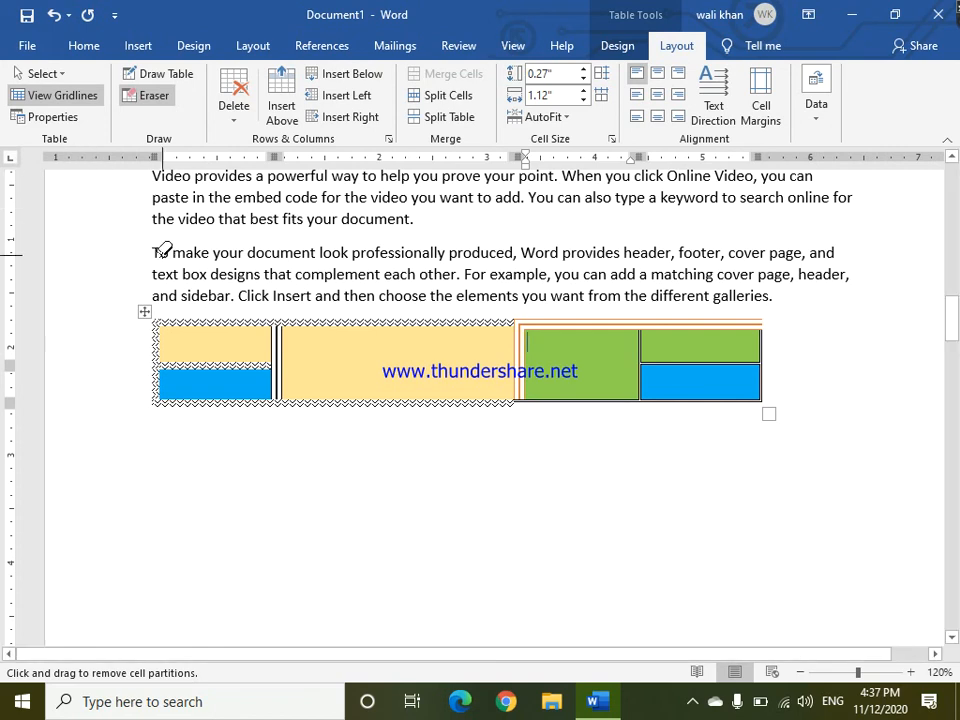
Draw a new single-cell table below the existing one with Draw Table.
click(168, 77)
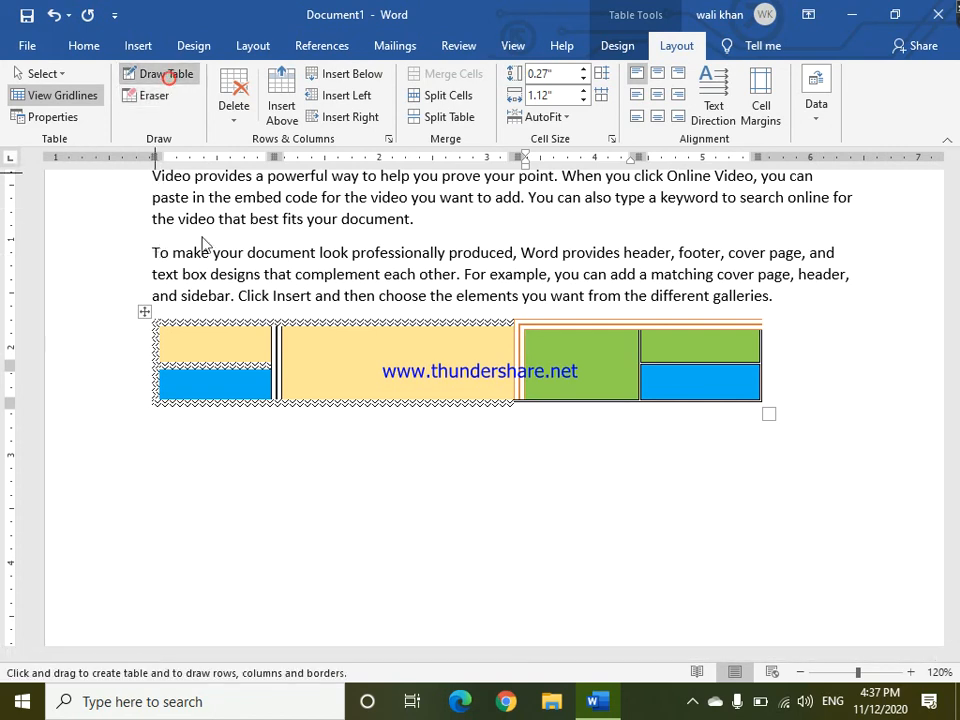
mouse_move(161, 430)
mouse_down()
mouse_move(390, 543)
mouse_move(804, 567)
mouse_move(752, 553)
mouse_move(759, 541)
mouse_up()
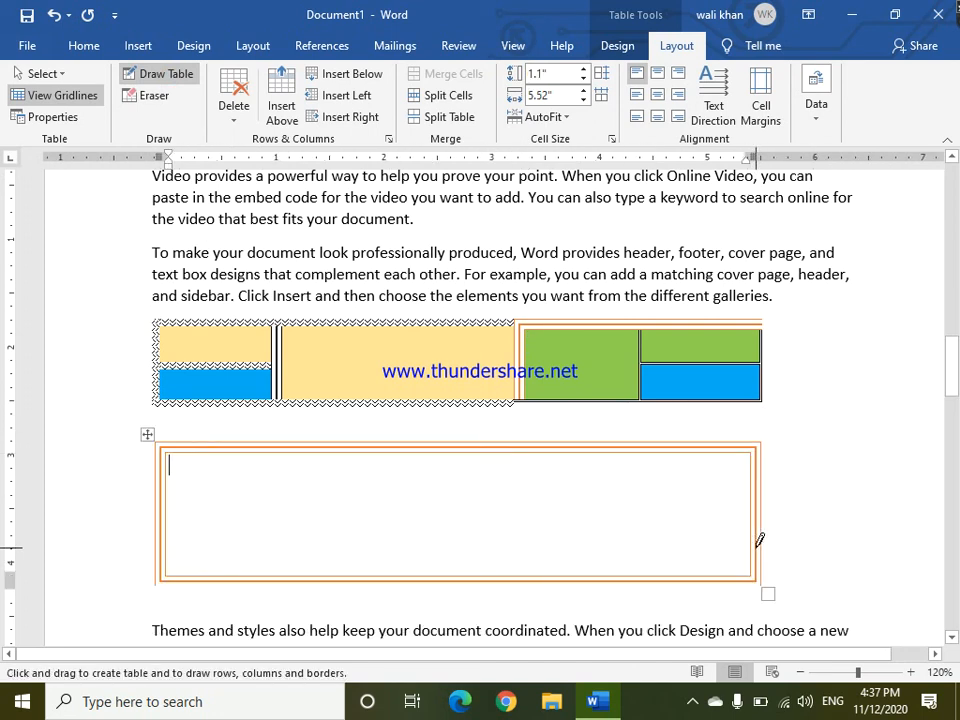
Split the new table into two columns by drawing a vertical line through its middle.
click(608, 50)
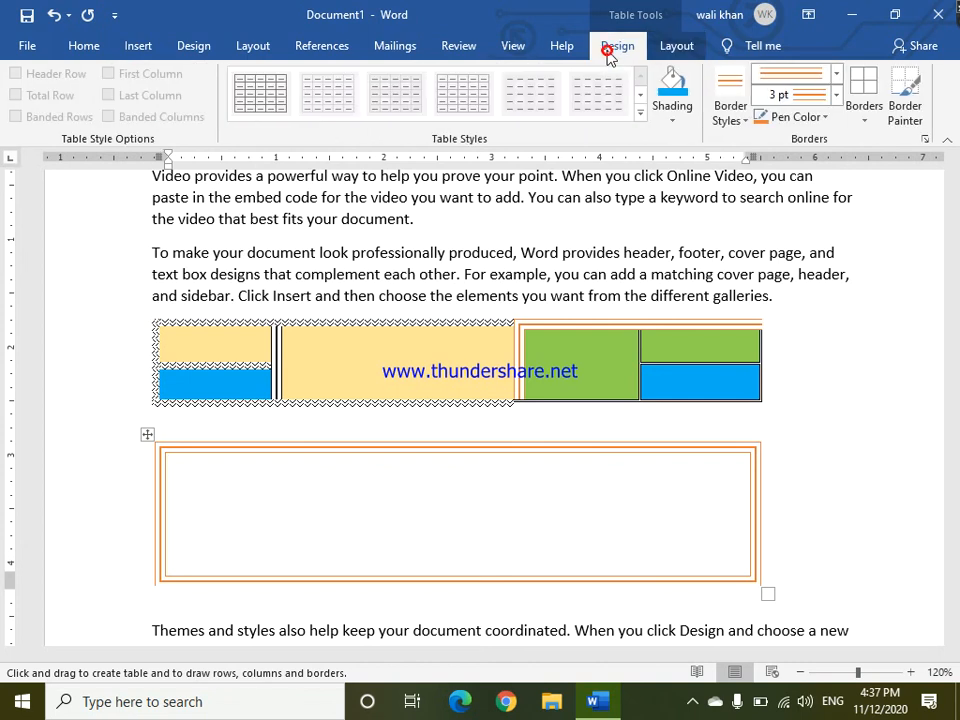
click(677, 45)
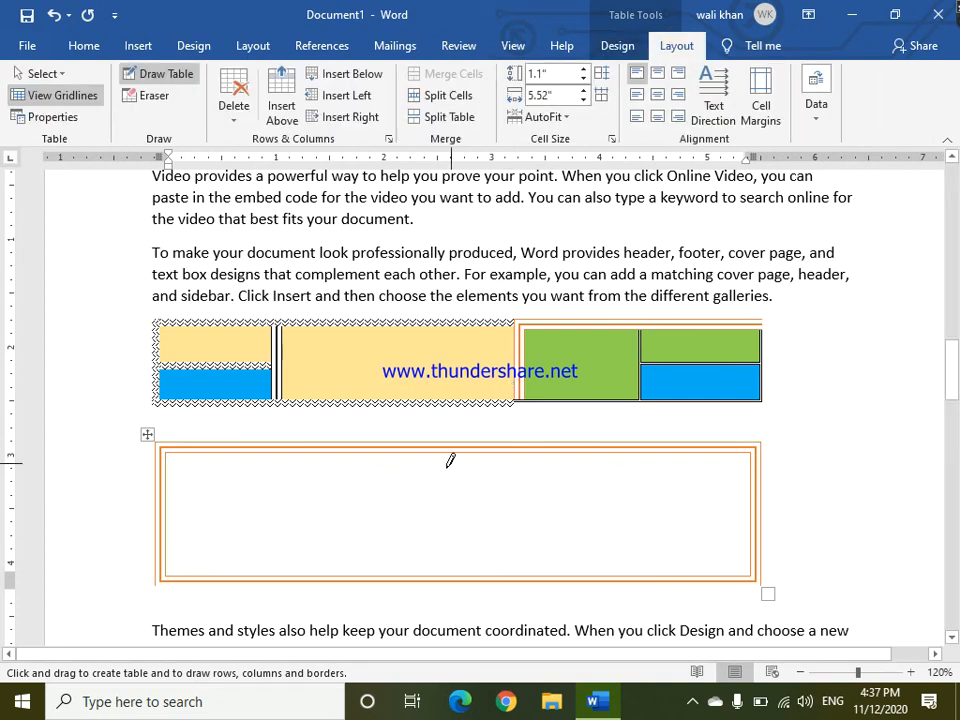
drag(444, 456, 446, 570)
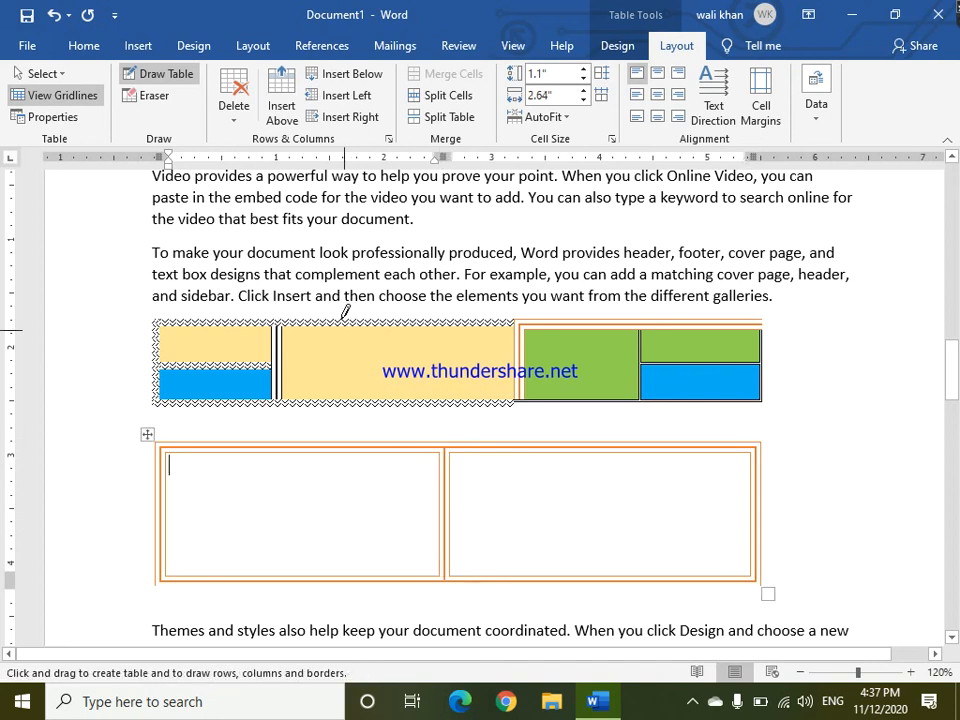
Draw a small nested table inside the merged cell and two crossing diagonals in the new table's left cell.
drag(317, 343, 465, 373)
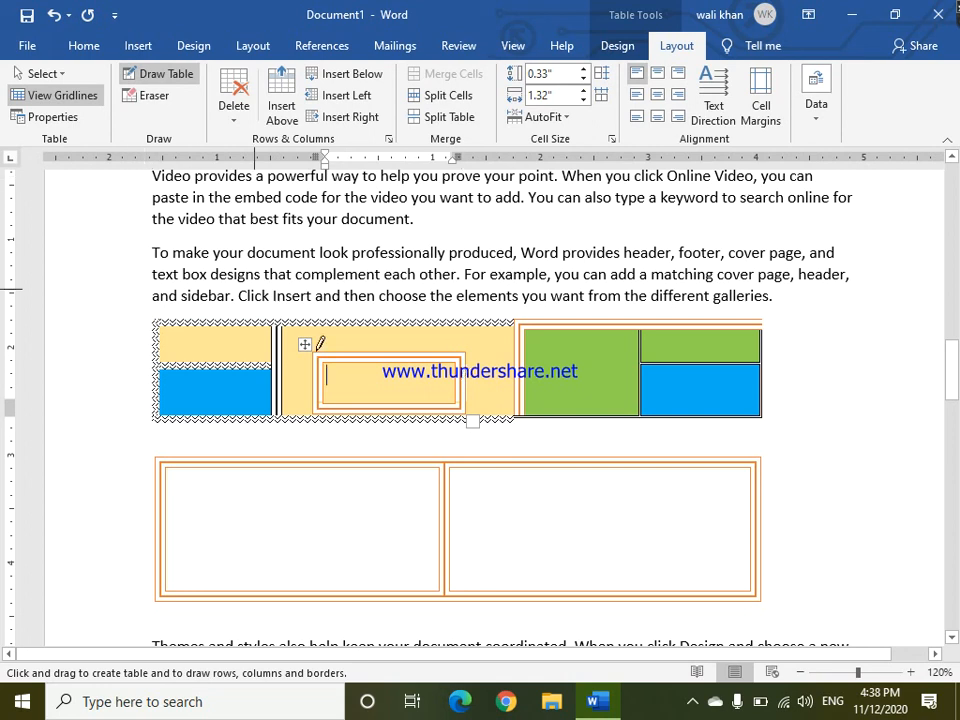
mouse_move(157, 466)
mouse_down()
mouse_move(411, 603)
mouse_move(440, 588)
mouse_up()
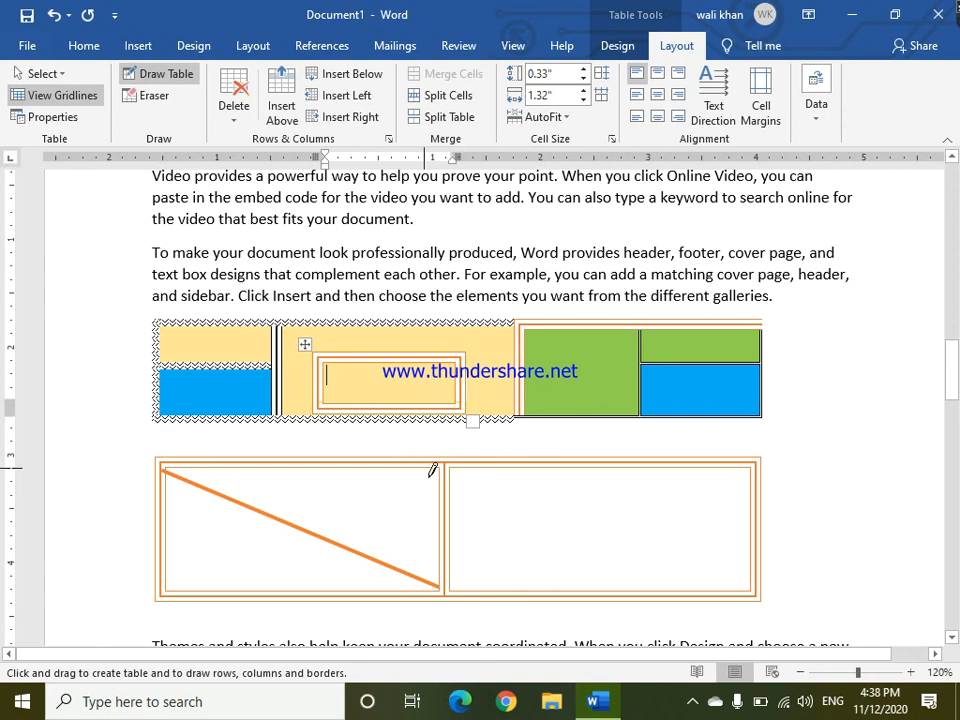
mouse_move(434, 477)
mouse_down()
mouse_move(237, 585)
mouse_move(165, 596)
mouse_up()
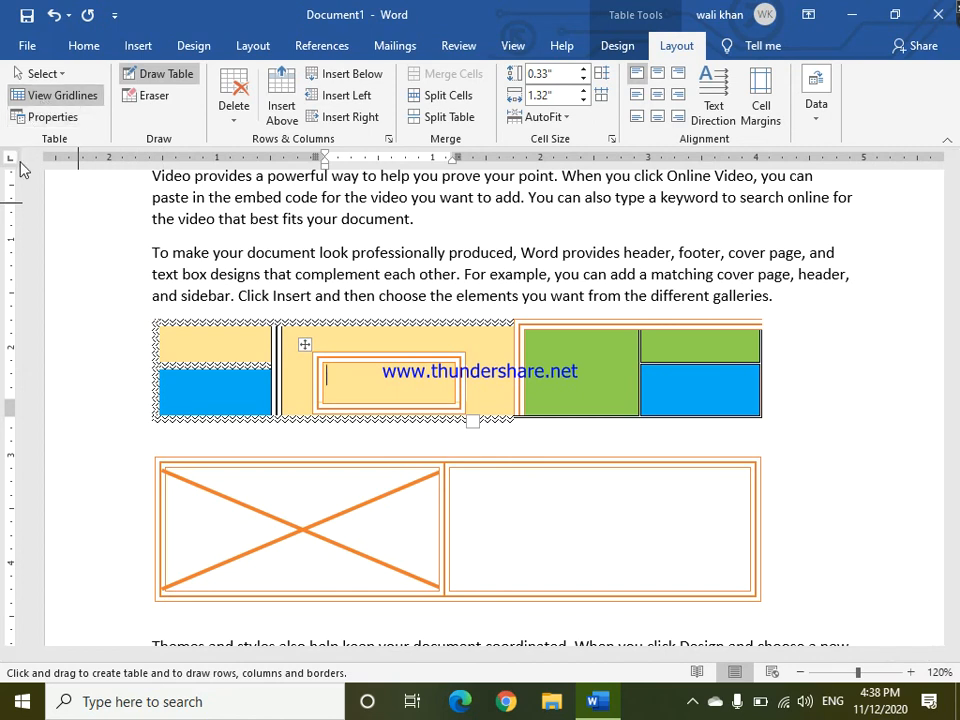
key(Escape)
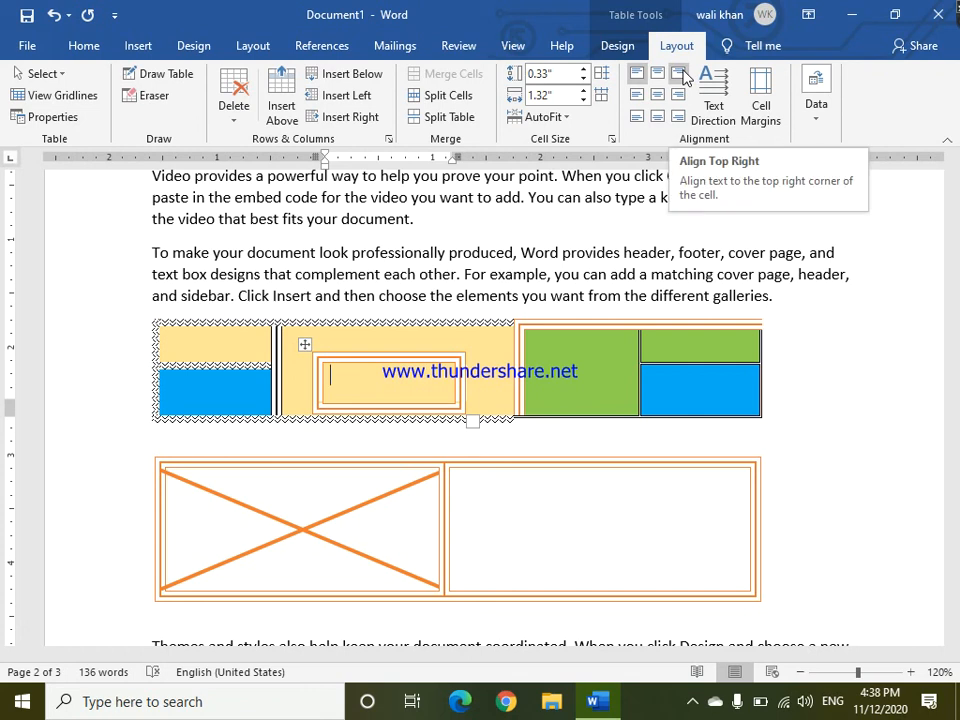
Undo all the erasing and table drawing changes.
key(ctrl+z)
key(ctrl+z)
key(ctrl+z)
key(ctrl+z)
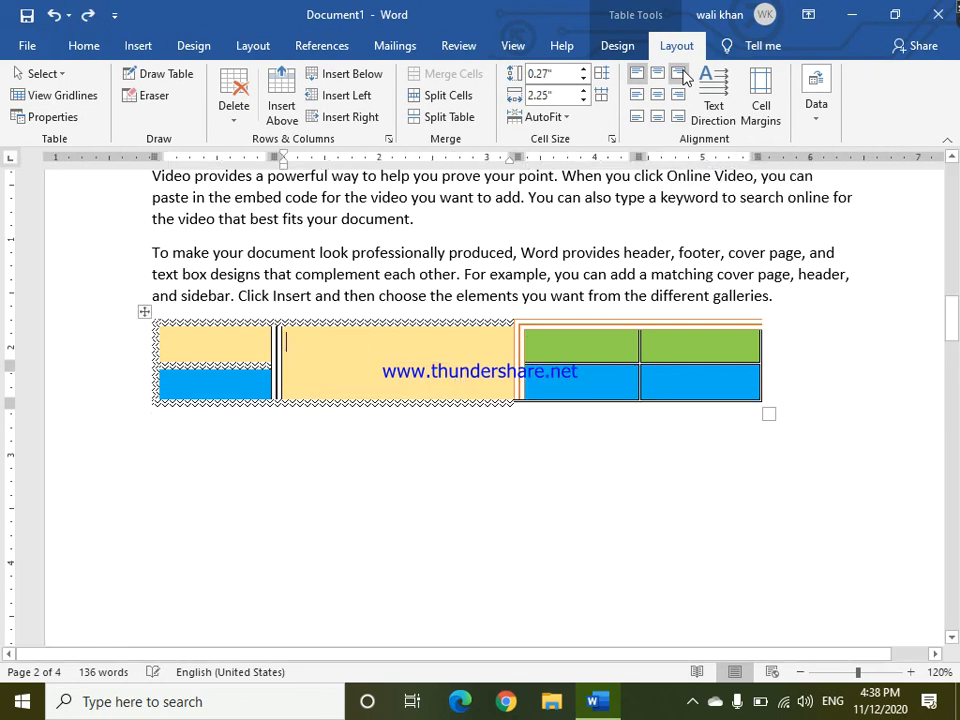
key(ctrl+z)
key(ctrl+z)
key(ctrl+z)
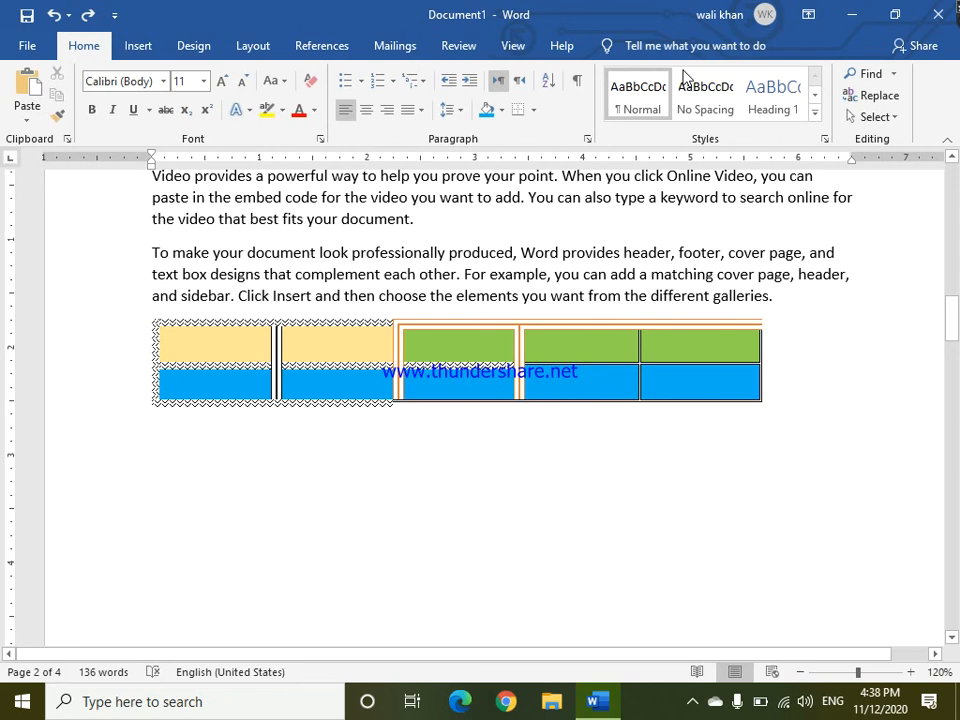
click(364, 340)
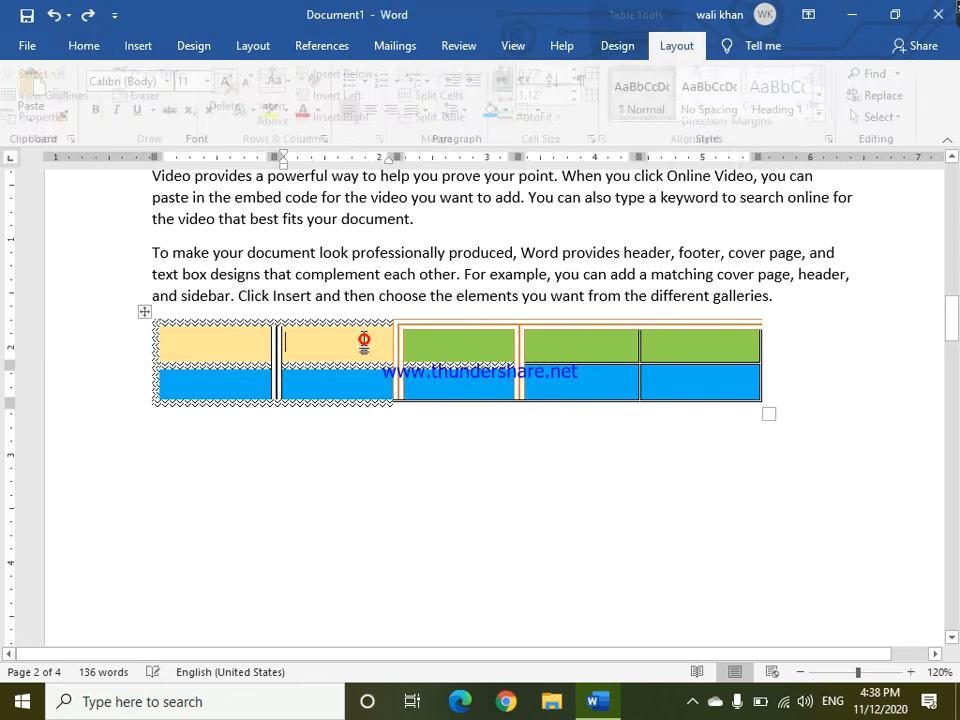
drag(424, 340, 422, 372)
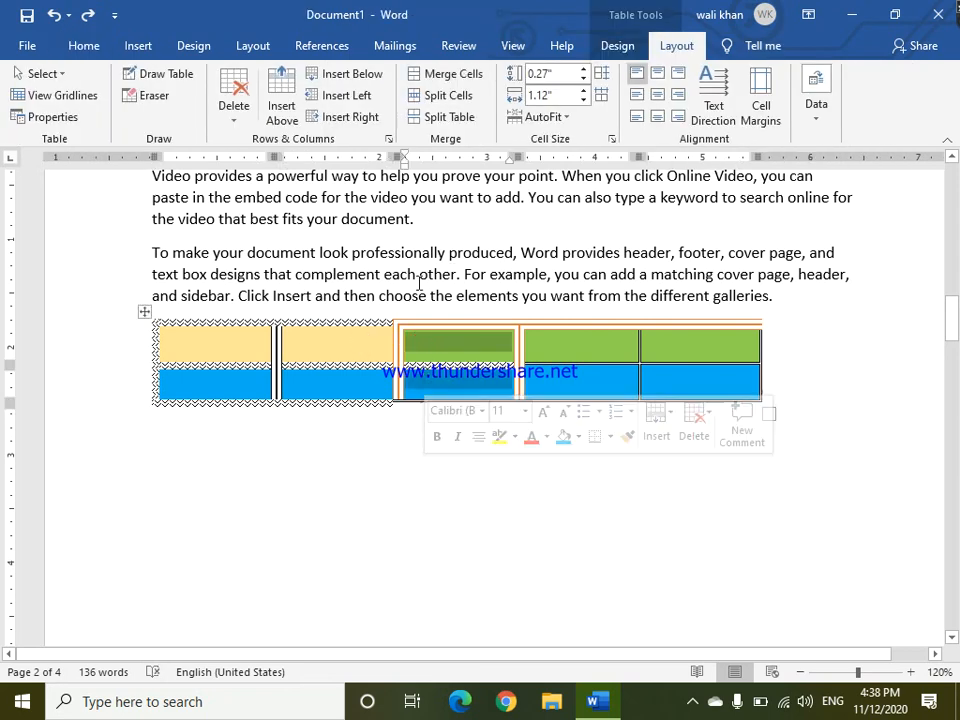
click(339, 343)
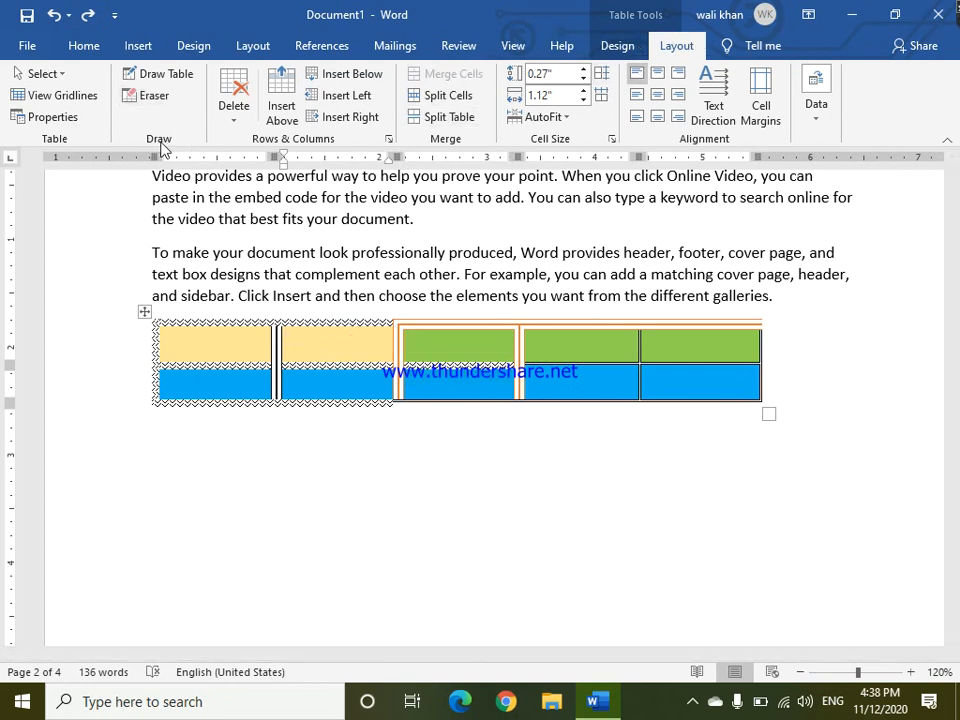
click(231, 128)
key(Escape)
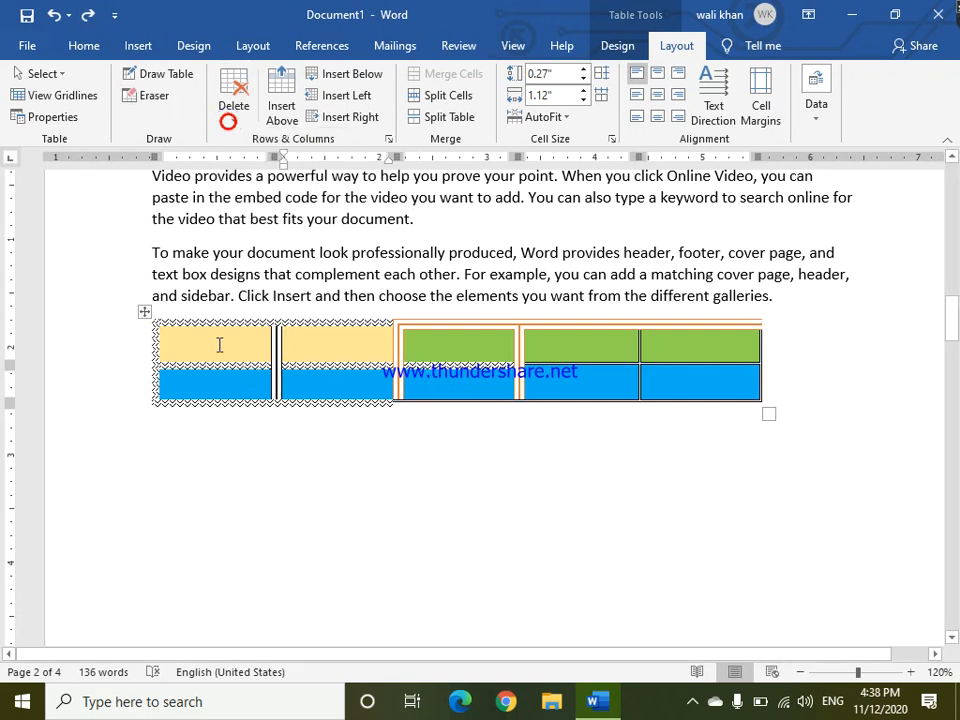
Delete the third column and undo the deletion.
drag(446, 327, 446, 404)
key(BackSpace)
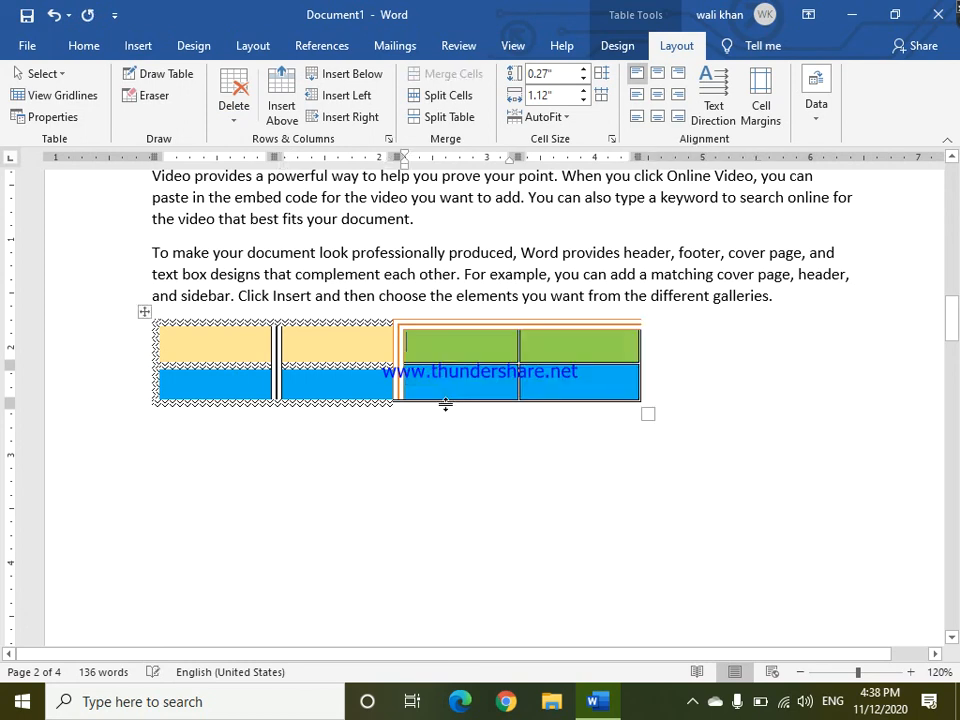
key(ctrl+z)
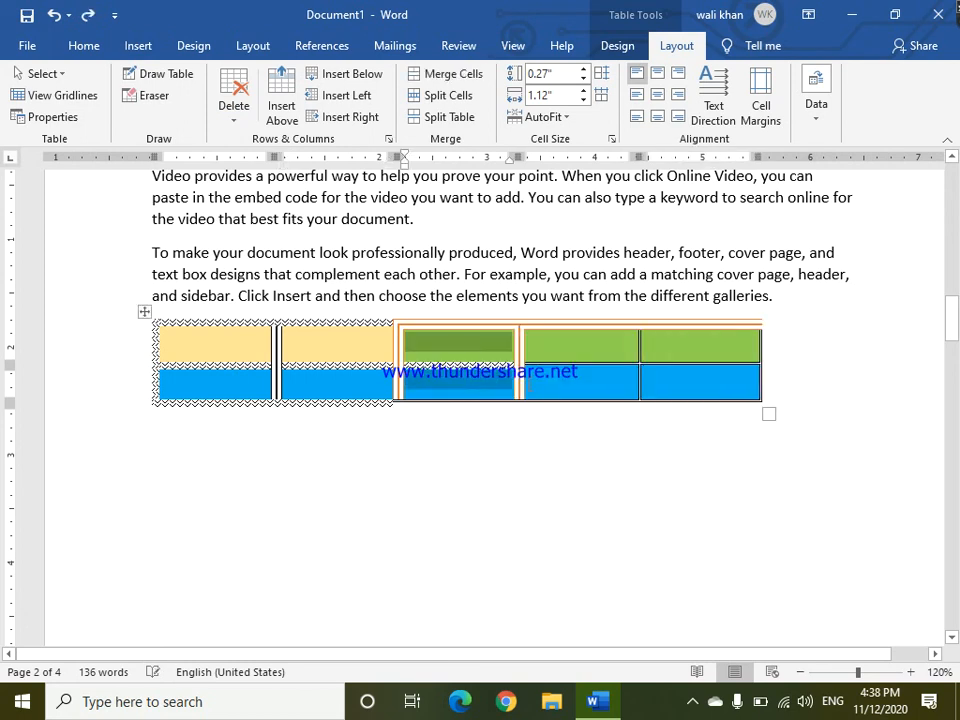
Delete the top-right cell and undo the deletion.
mouse_move(701, 334)
mouse_down()
mouse_move(501, 358)
mouse_move(678, 334)
mouse_move(685, 342)
mouse_up()
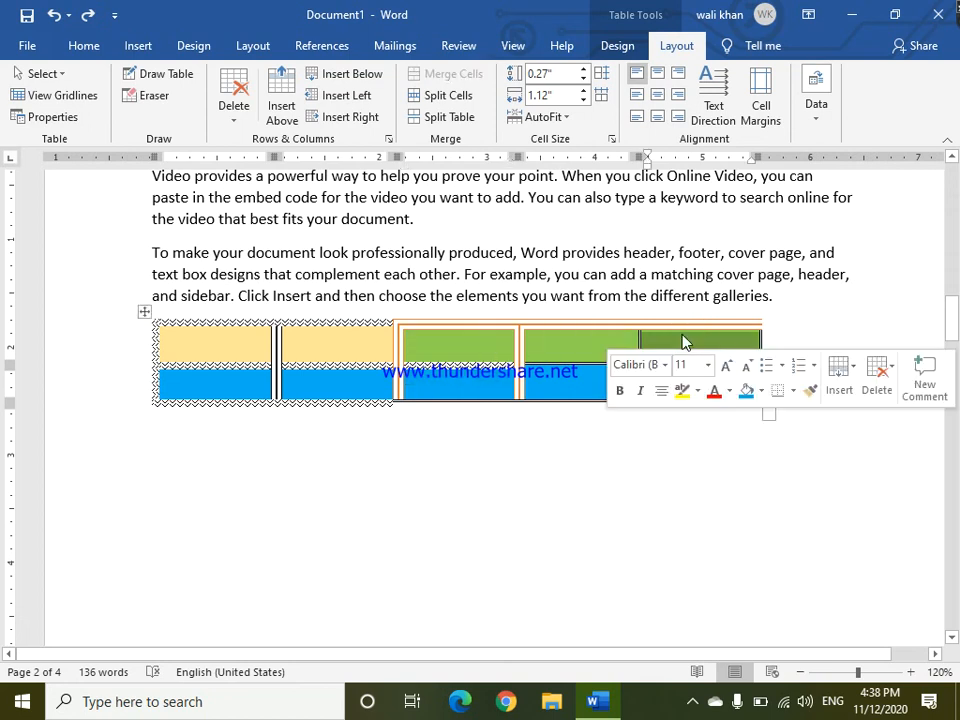
key(BackSpace)
key(Return)
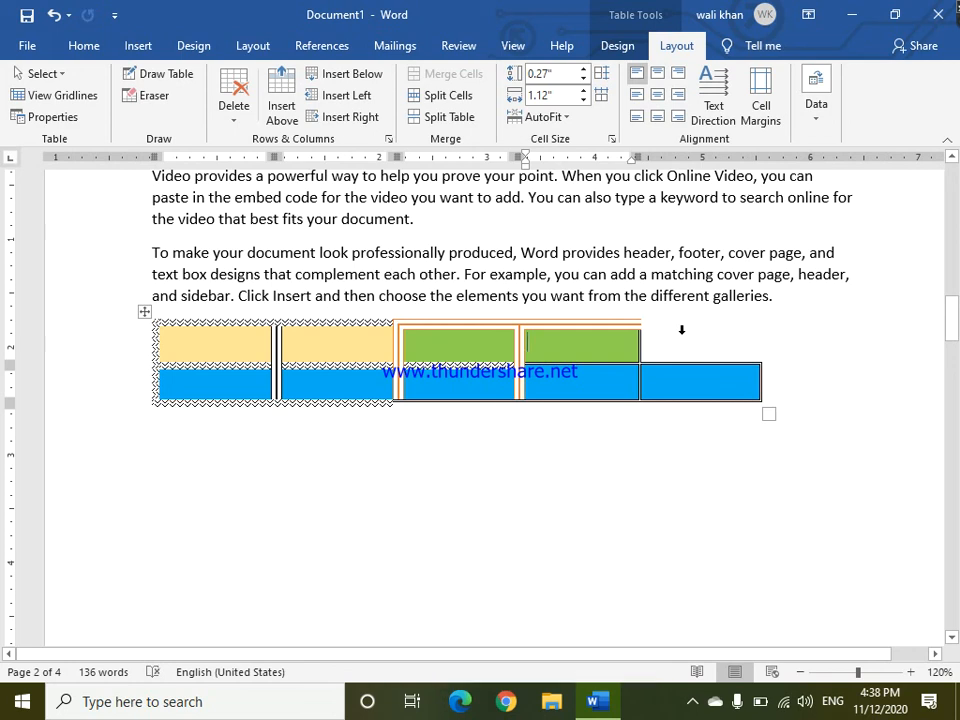
key(ctrl+z)
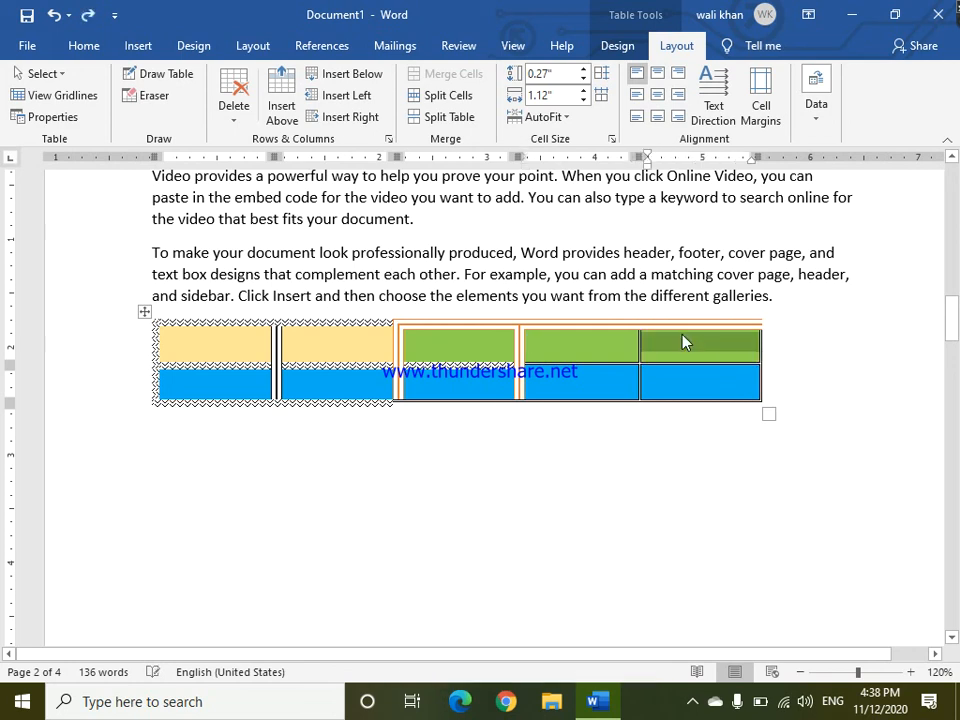
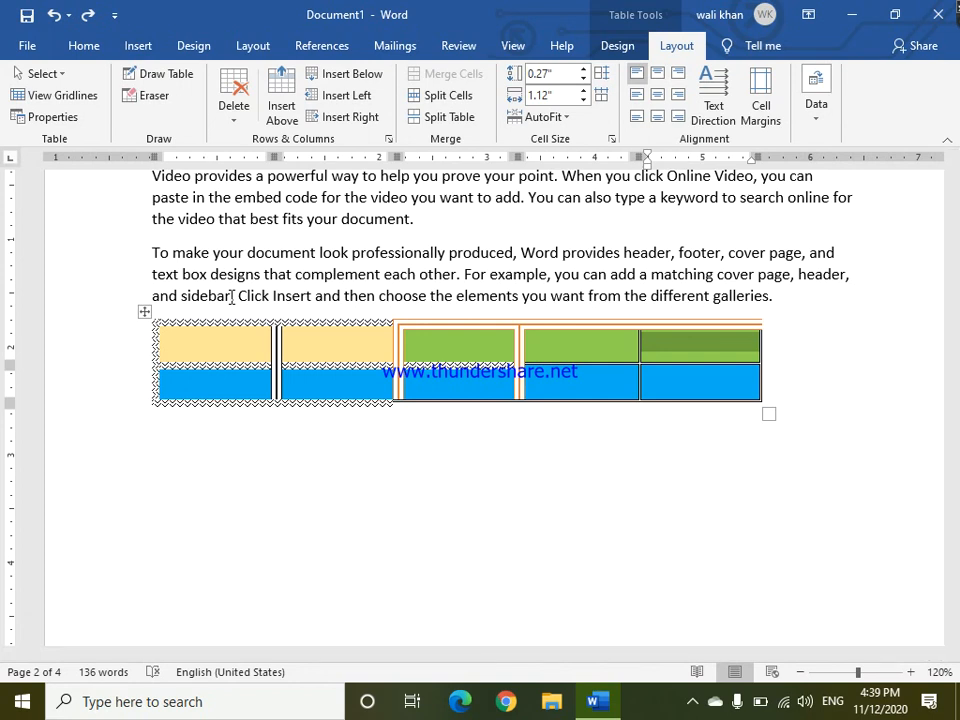
Insert a row above the table's top row, then undo the insertion.
click(407, 349)
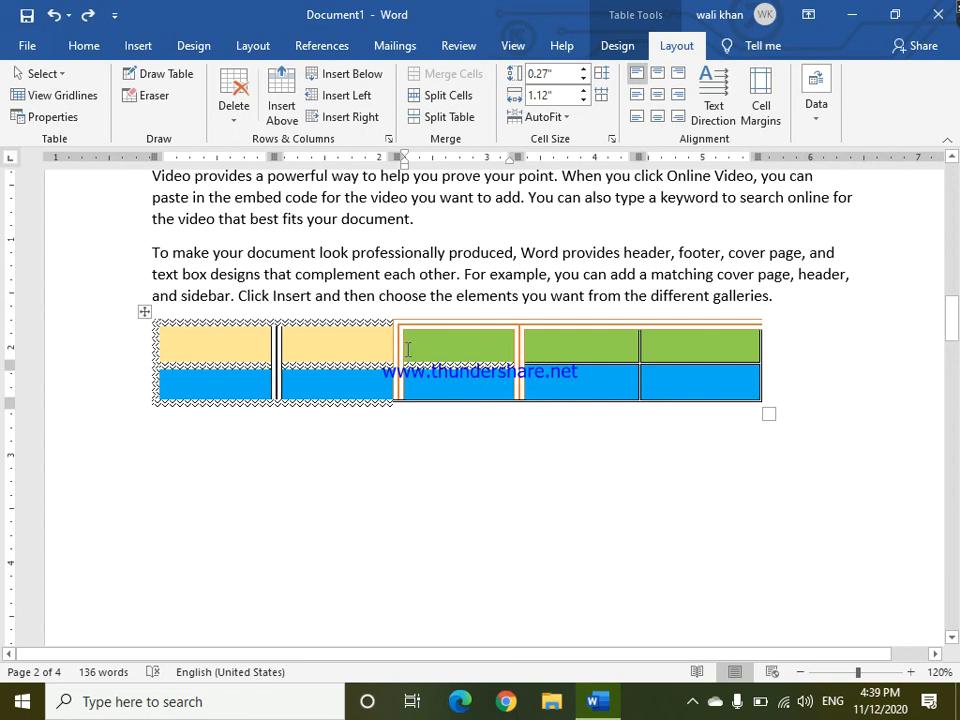
right_click(408, 349)
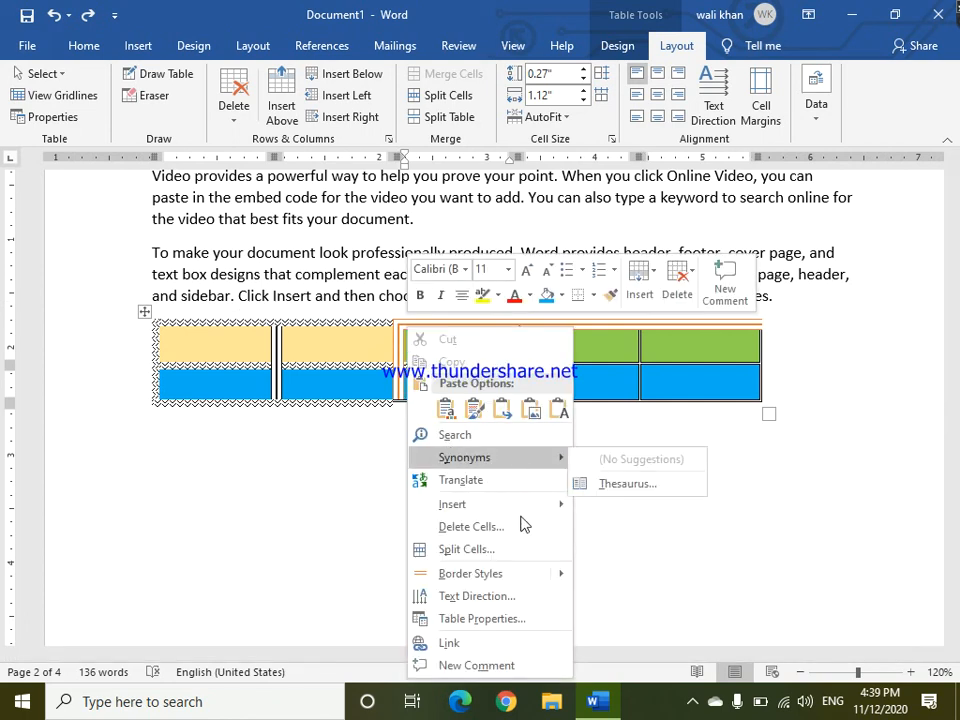
mouse_move(546, 505)
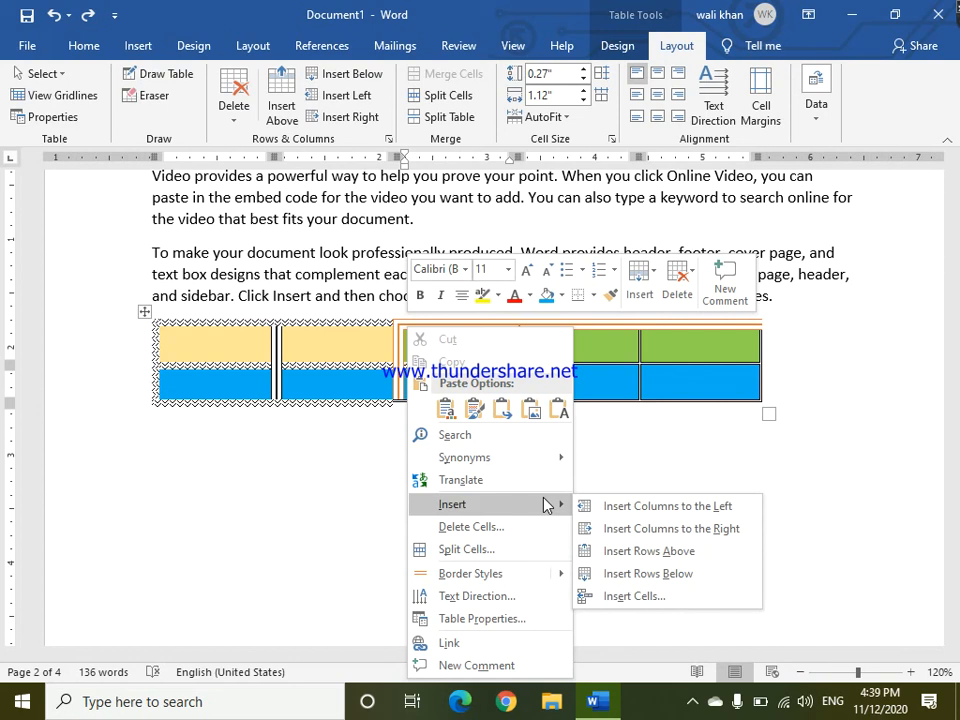
click(658, 561)
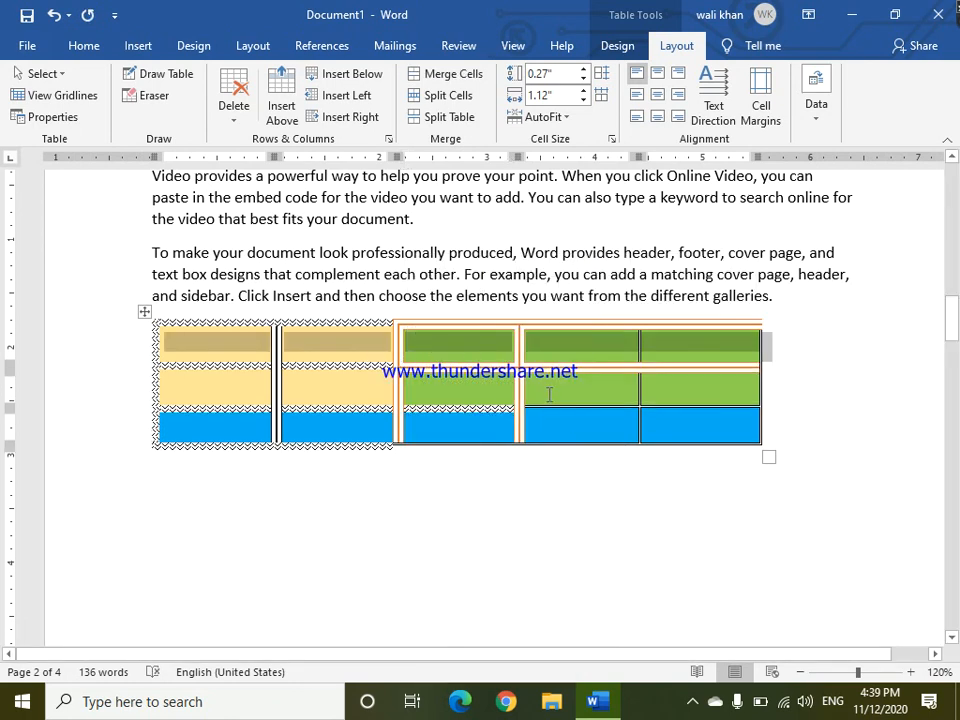
key(ctrl+z)
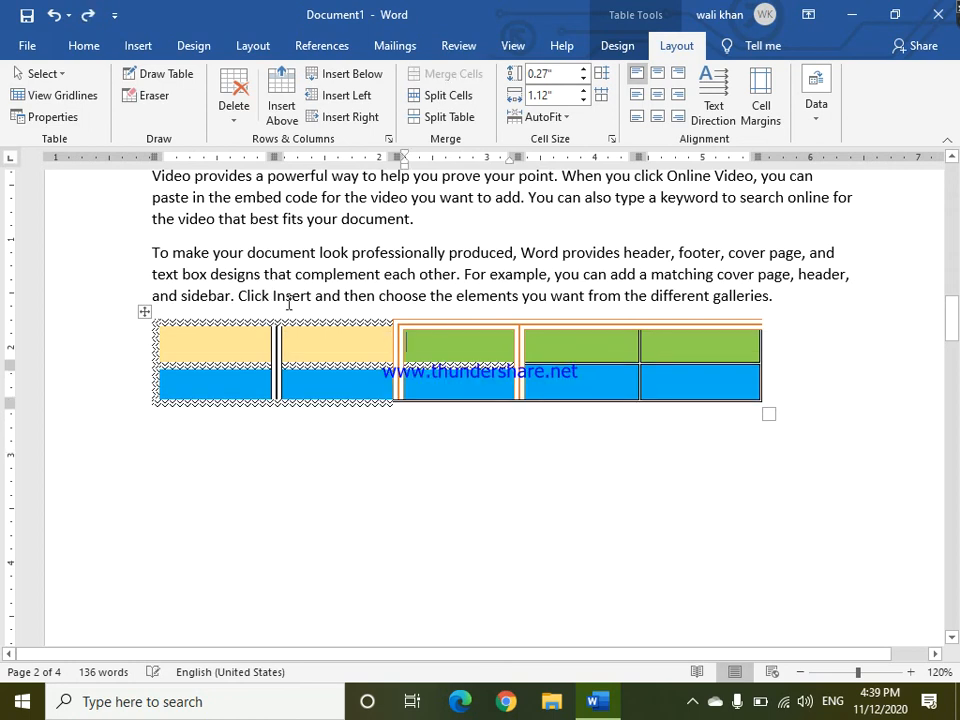
Insert a row below the table's top row, then undo the insertion.
right_click(421, 347)
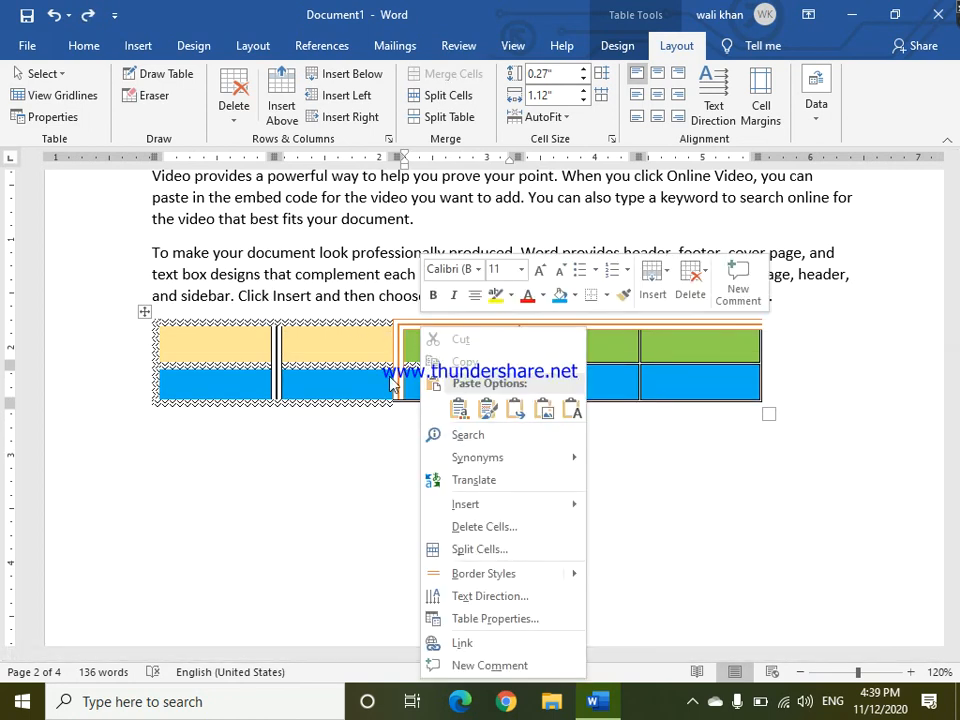
mouse_move(575, 505)
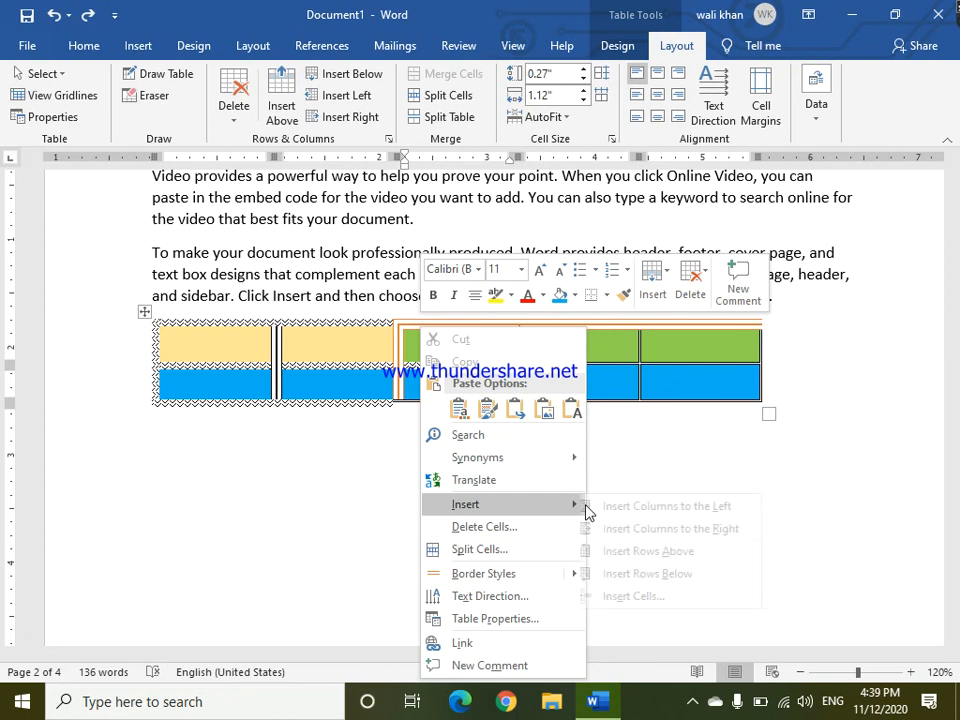
click(630, 573)
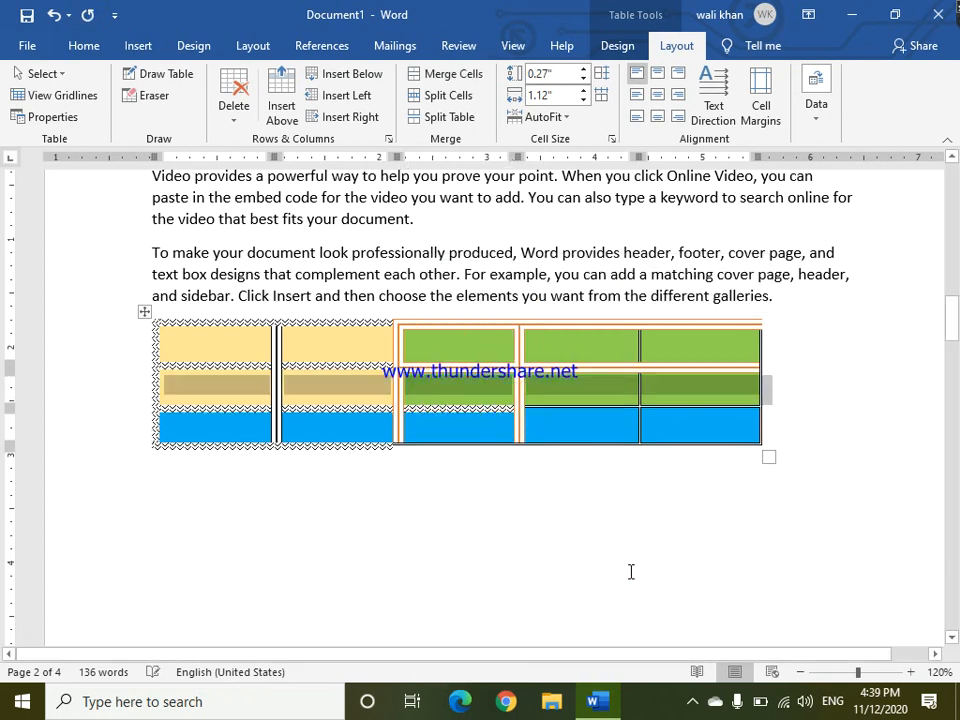
key(ctrl+z)
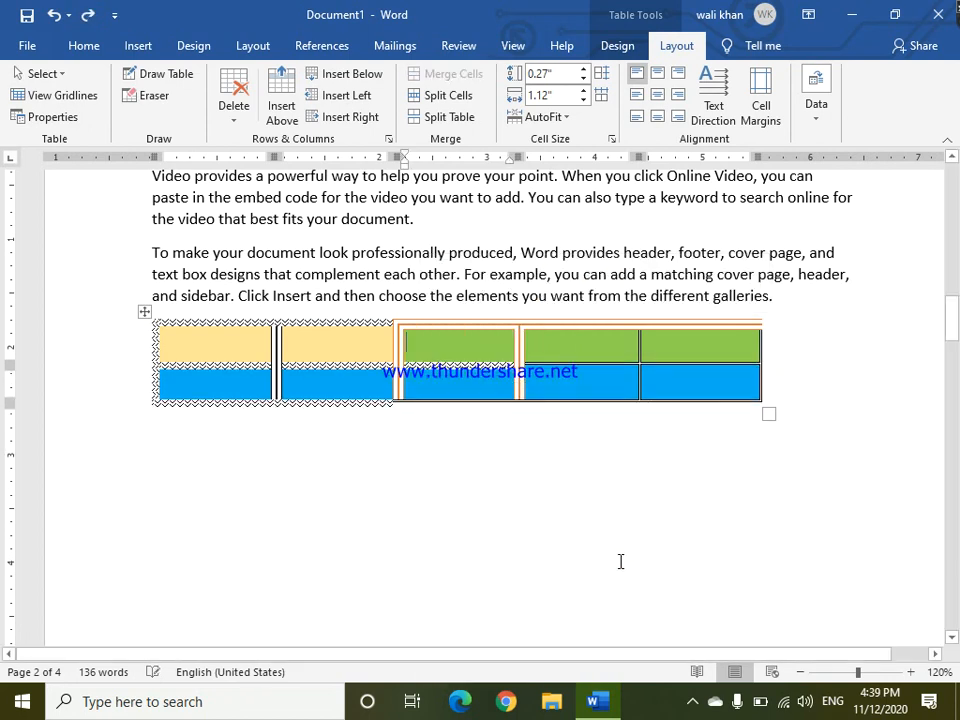
Insert a new row above the table's bottom blue row.
right_click(492, 393)
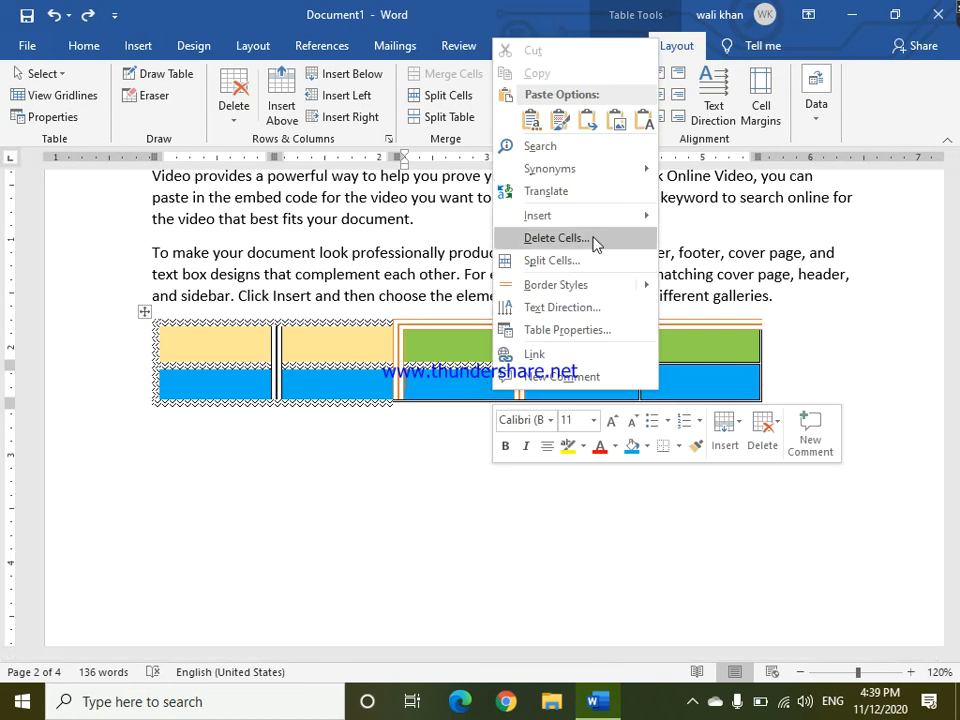
mouse_move(630, 216)
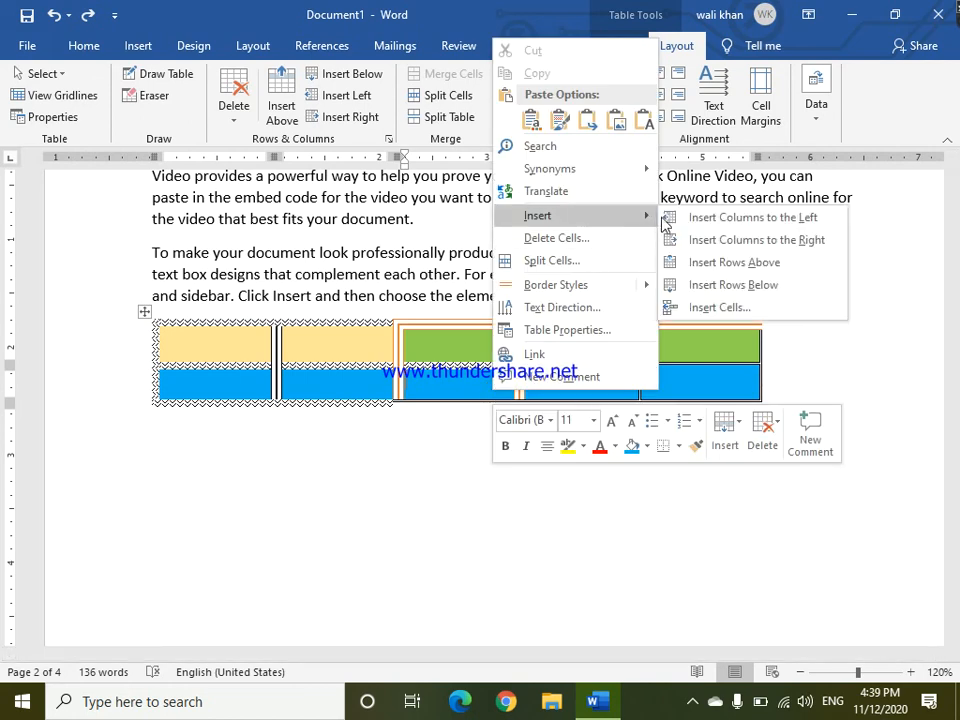
click(700, 264)
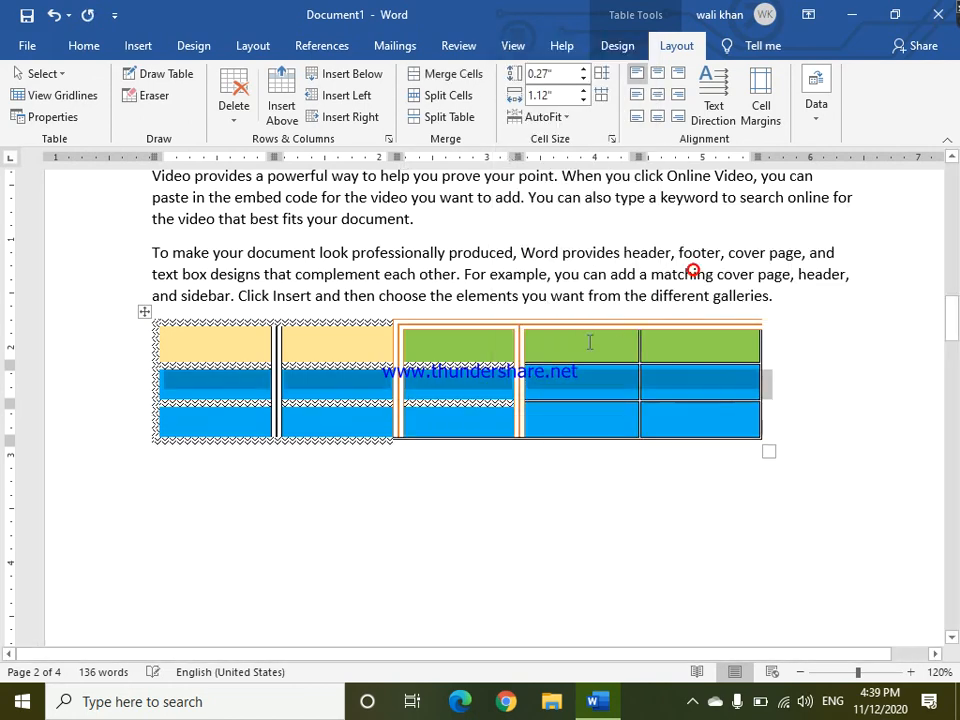
Insert a column to the right of the first green column.
click(483, 350)
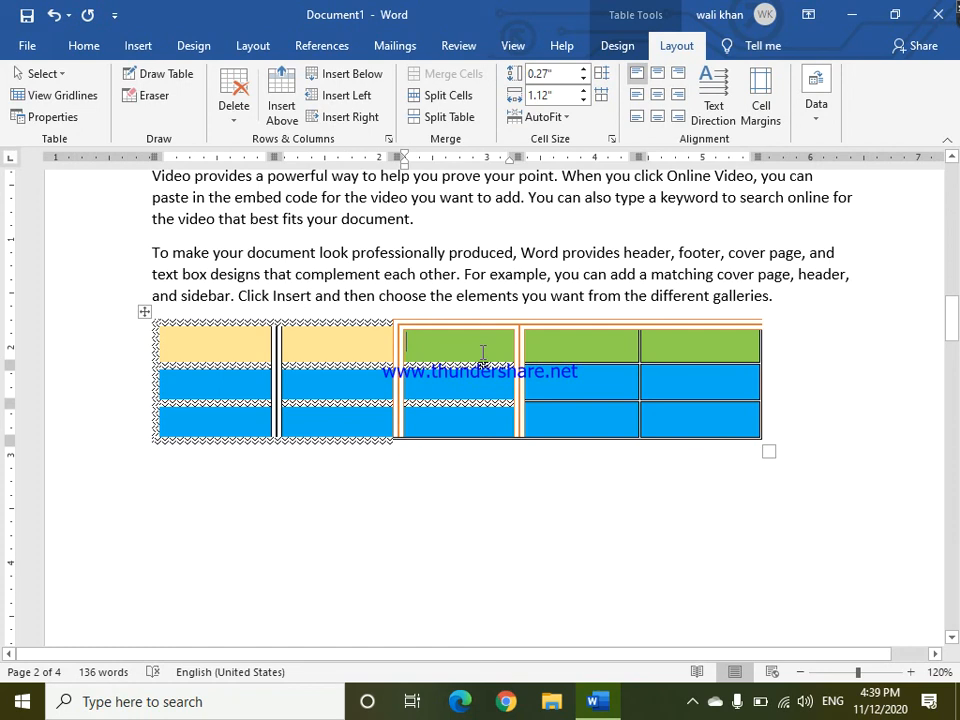
right_click(483, 352)
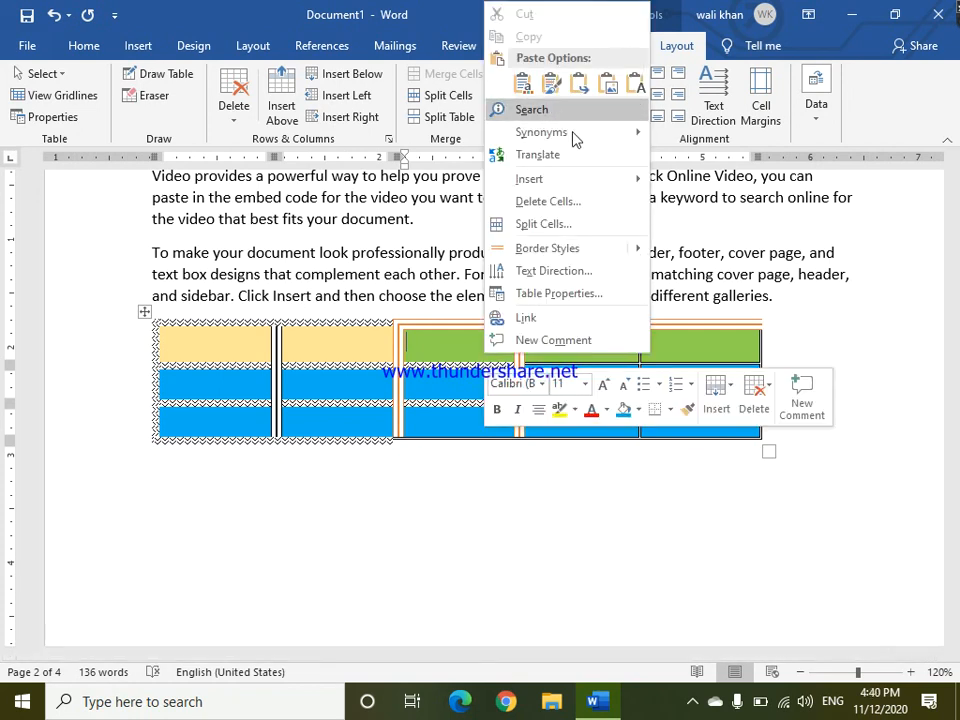
mouse_move(621, 184)
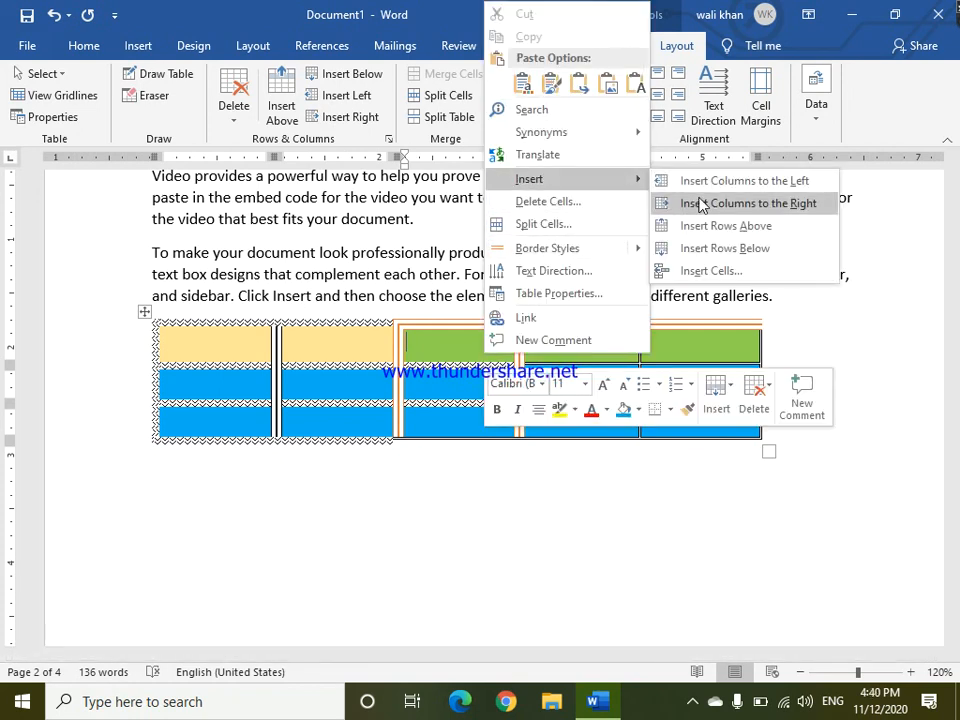
click(701, 204)
Insert a column to the left of the second yellow column.
click(340, 347)
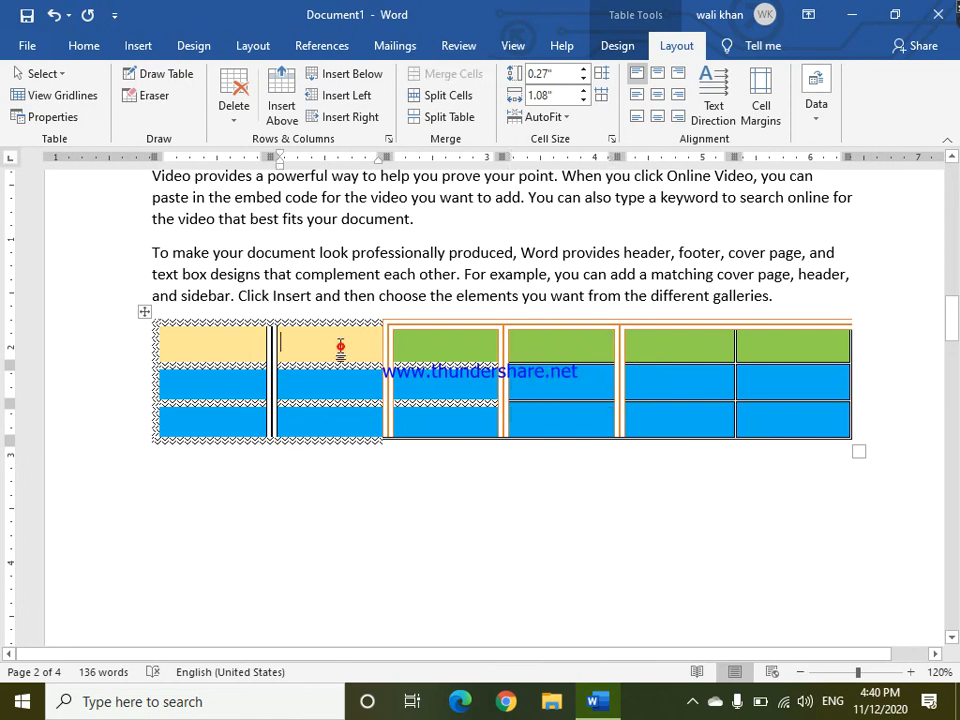
click(345, 97)
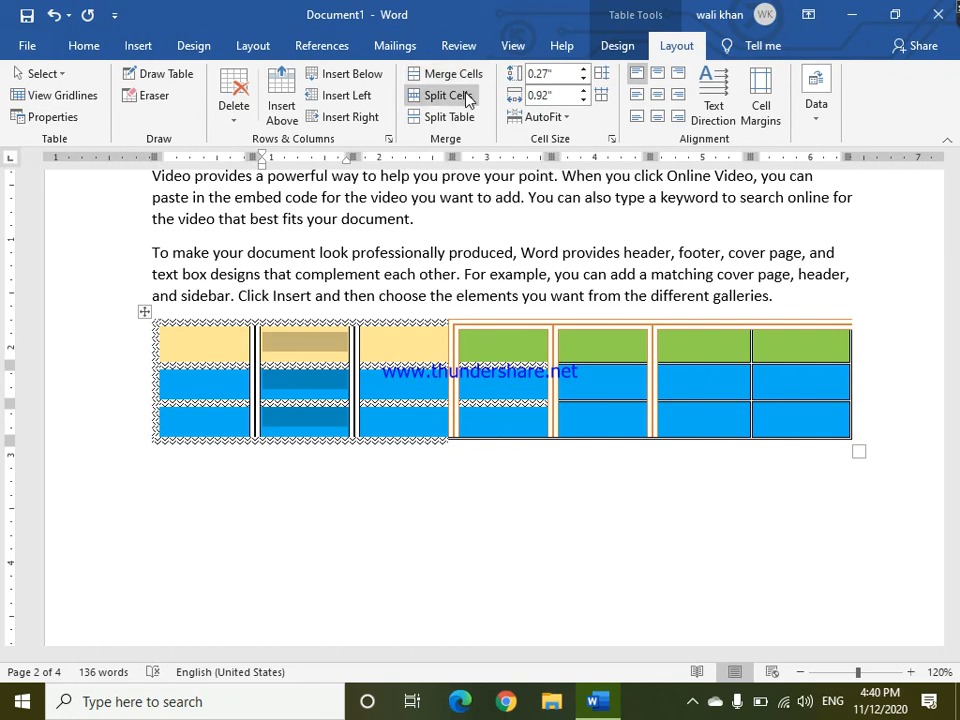
Select the entire top row of the table and merge its cells into one.
click(468, 352)
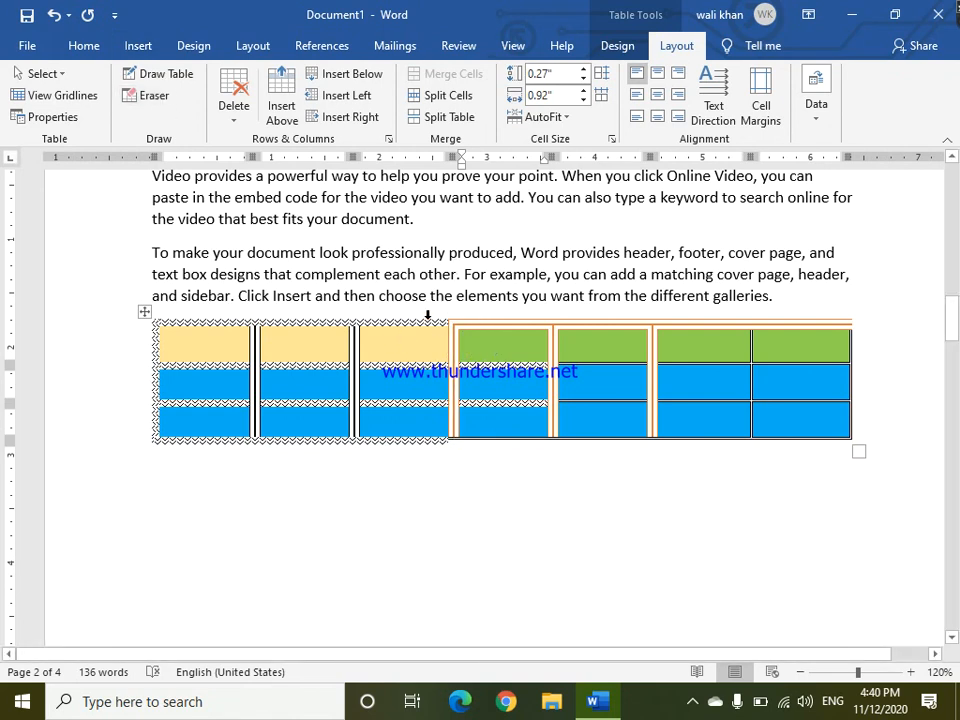
click(694, 343)
drag(782, 340, 230, 363)
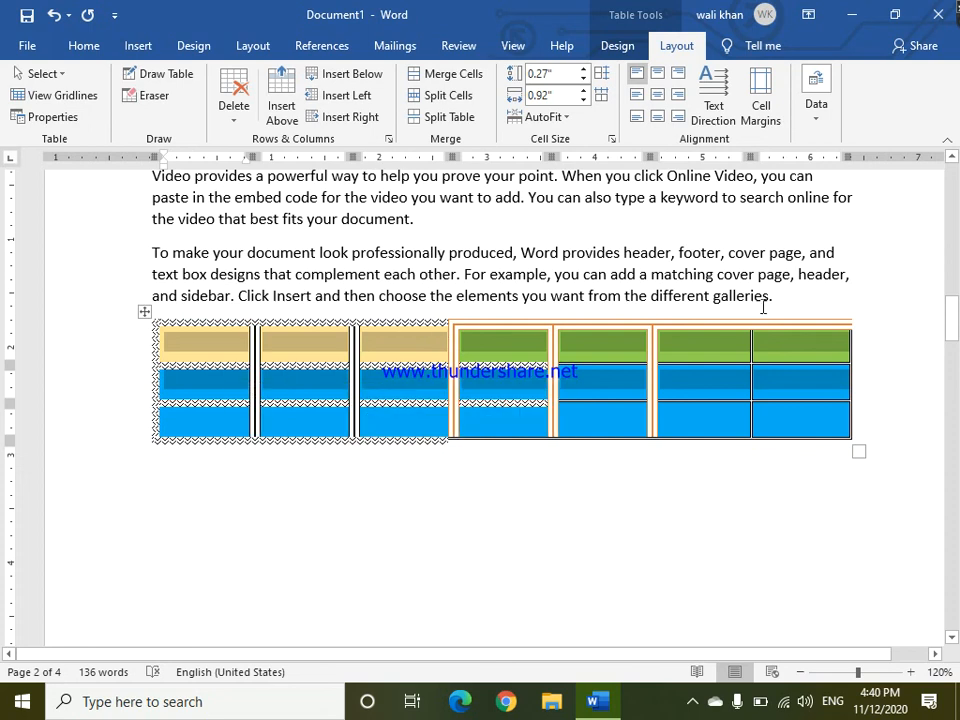
drag(800, 355, 190, 345)
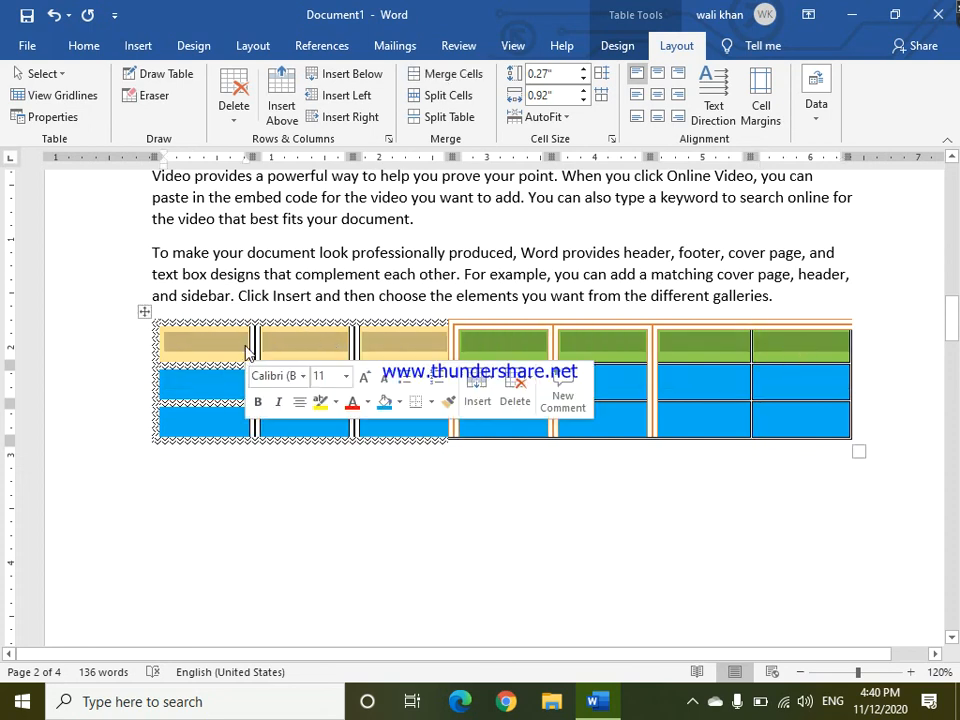
click(455, 75)
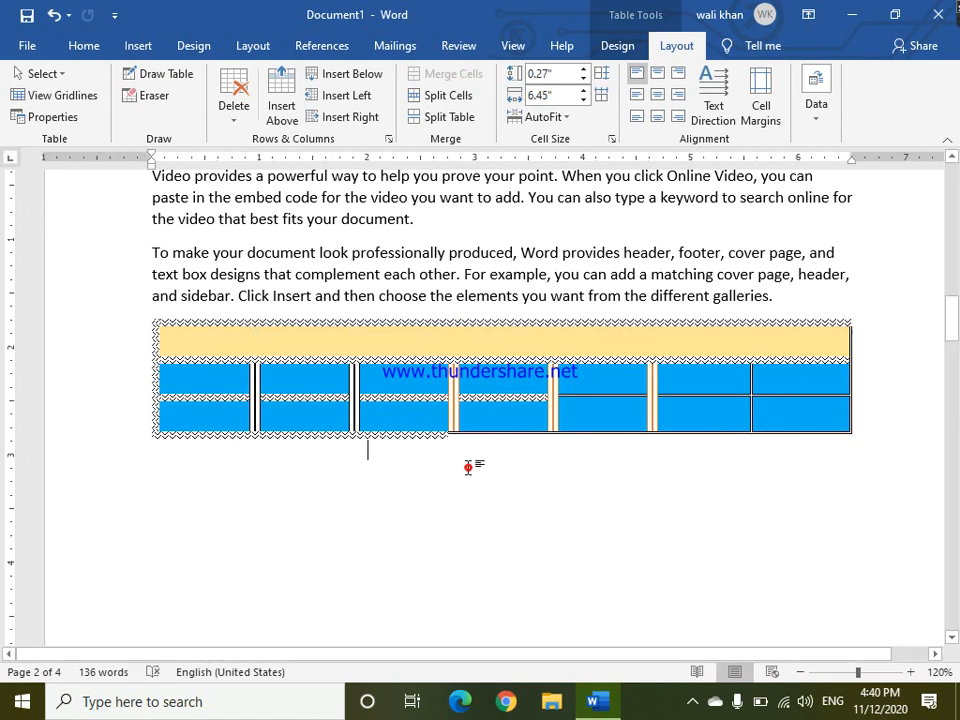
Split the merged top cell into 4 columns and 2 rows.
click(468, 466)
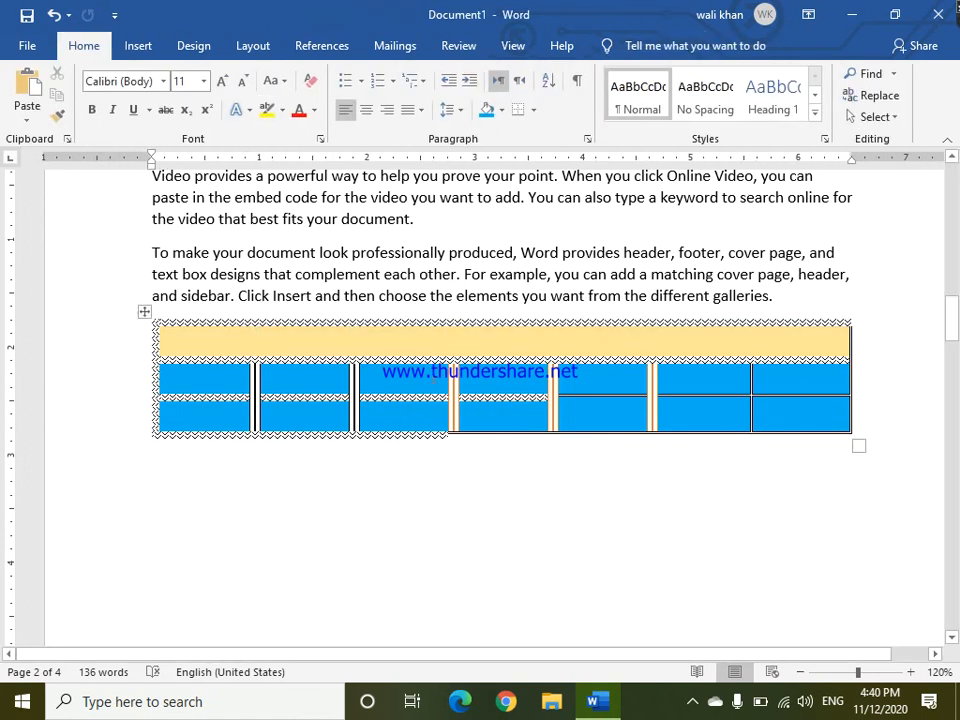
click(407, 343)
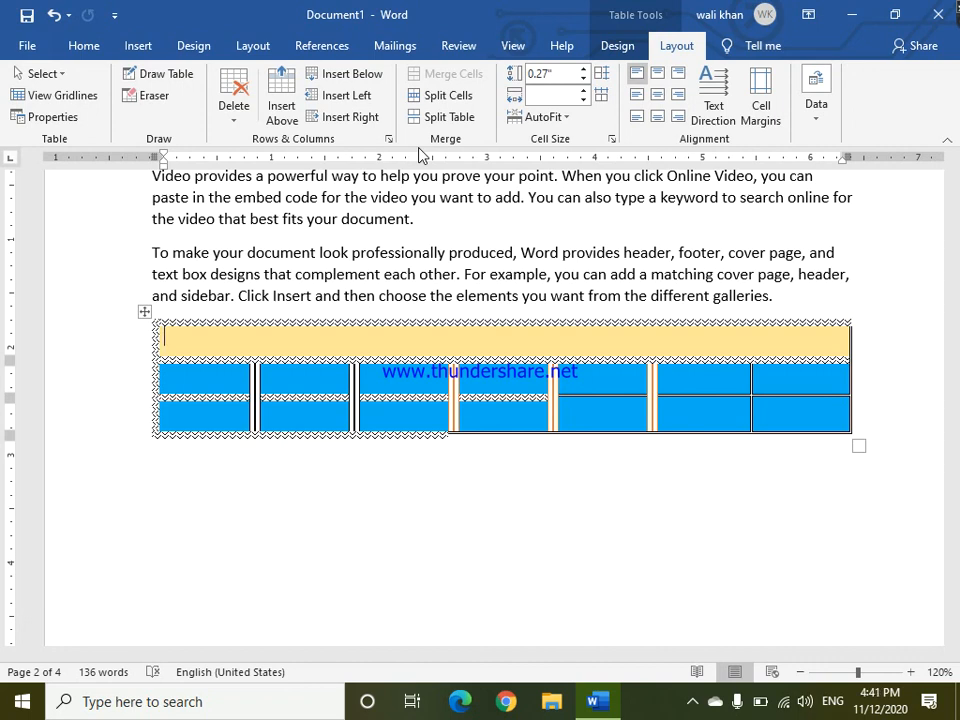
click(447, 99)
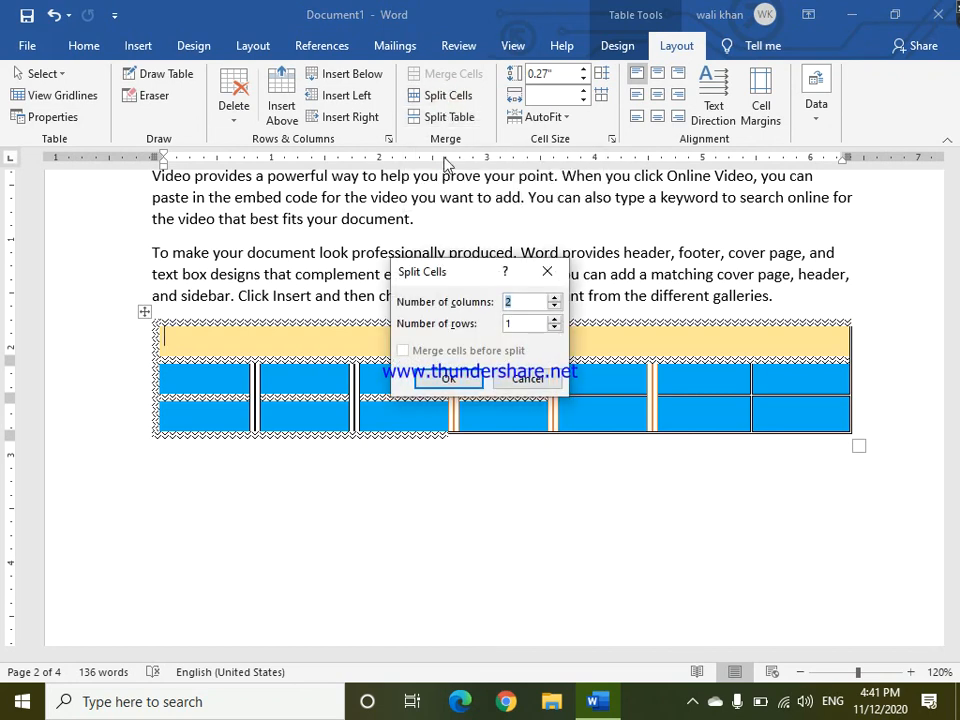
drag(450, 285, 357, 495)
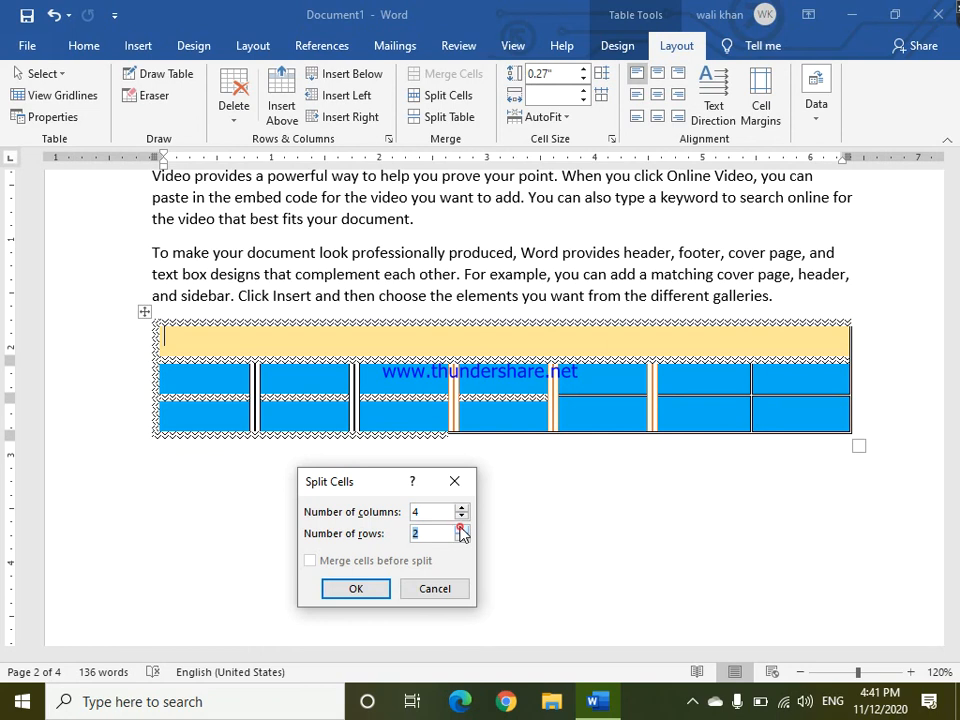
click(367, 588)
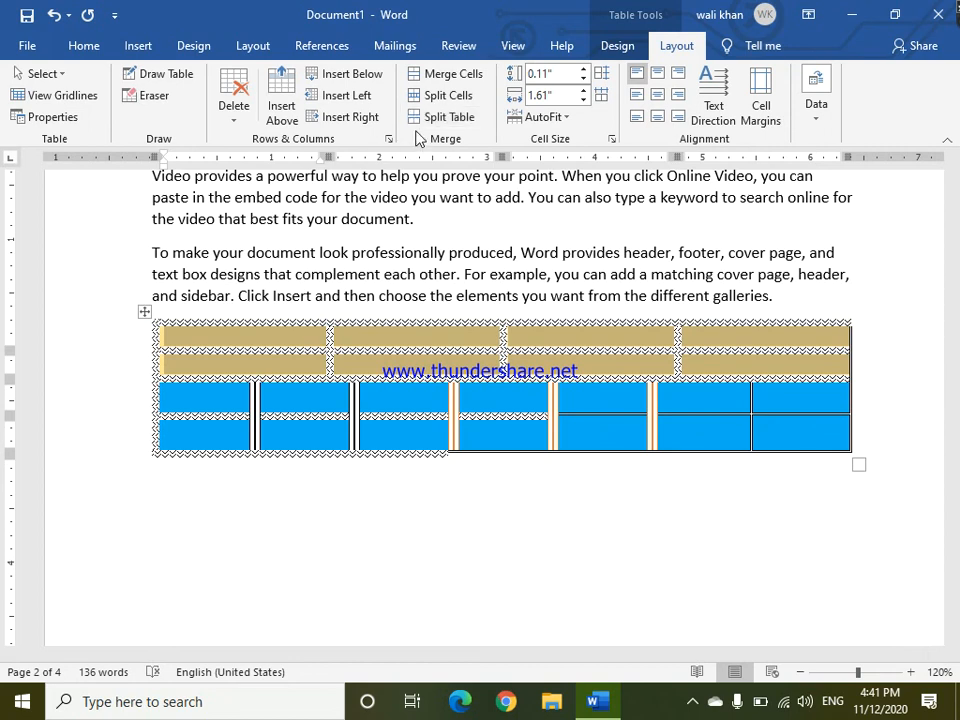
Split the table at the second yellow row, then undo the split.
click(724, 362)
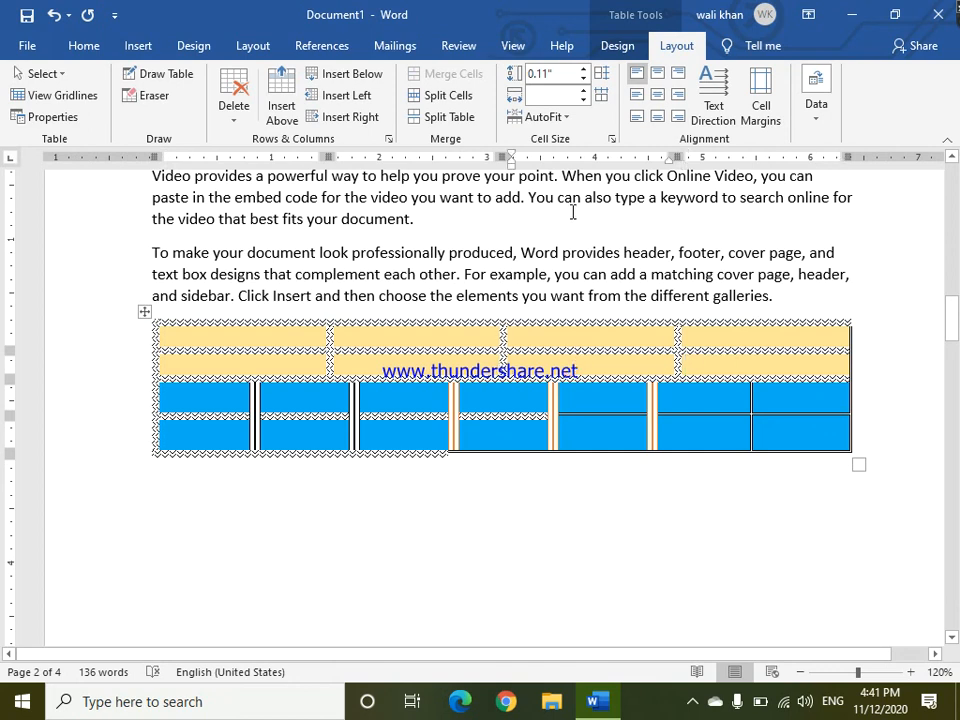
click(449, 116)
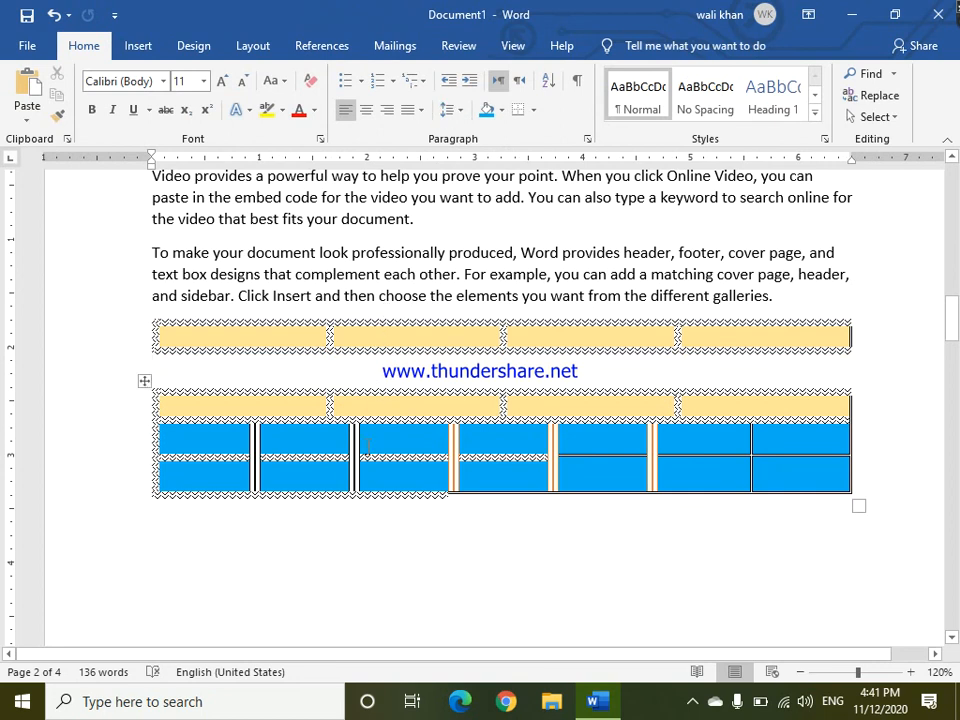
key(ctrl+z)
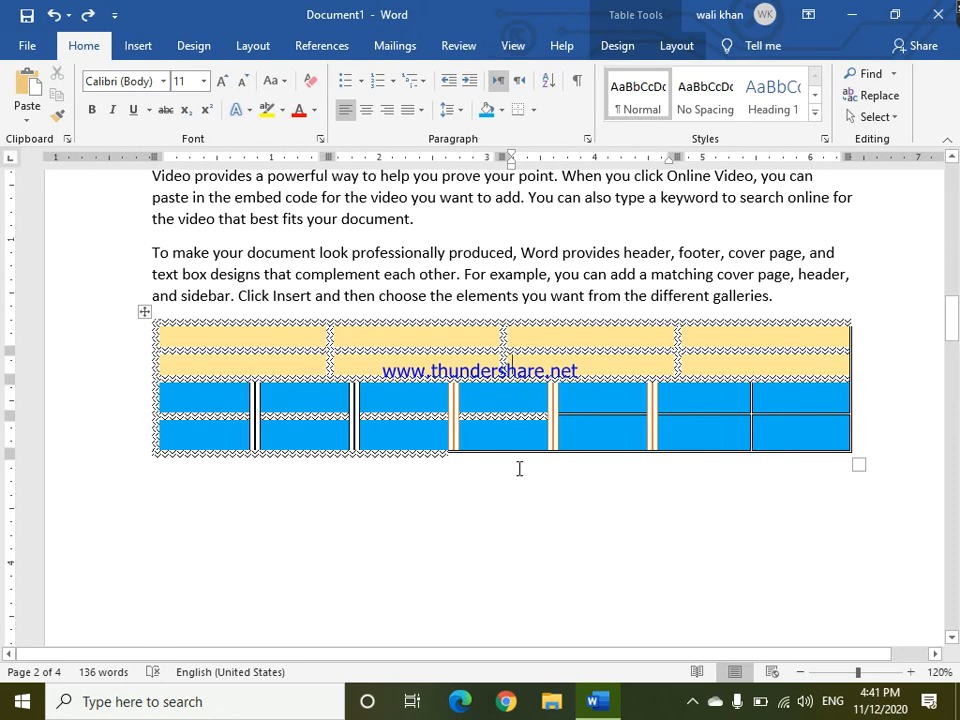
Split the table above the blue rows, then undo the split.
click(509, 411)
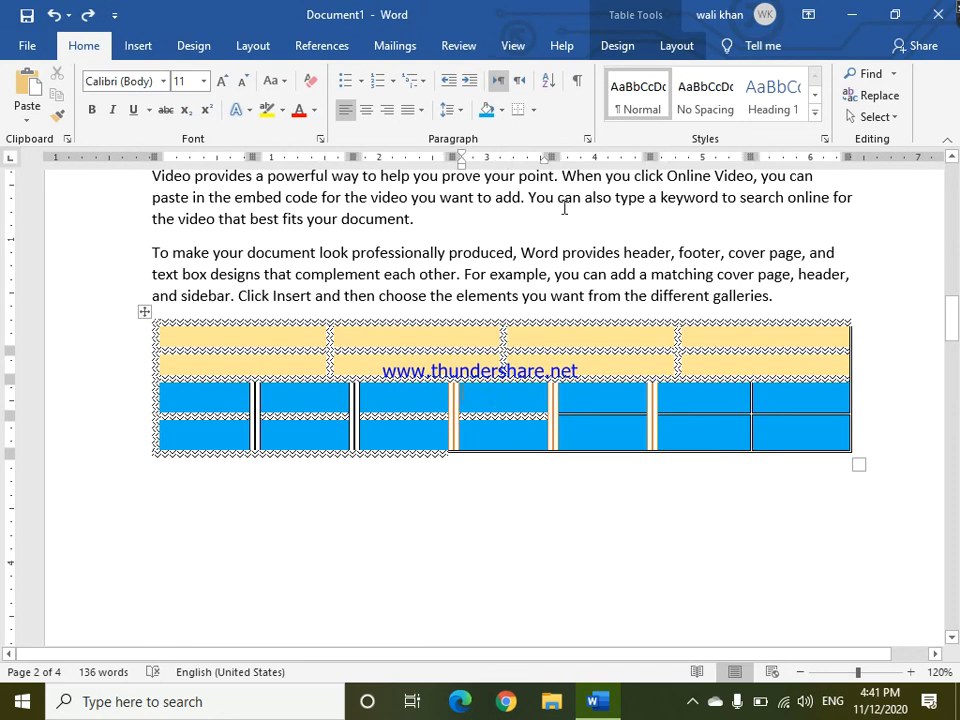
click(677, 45)
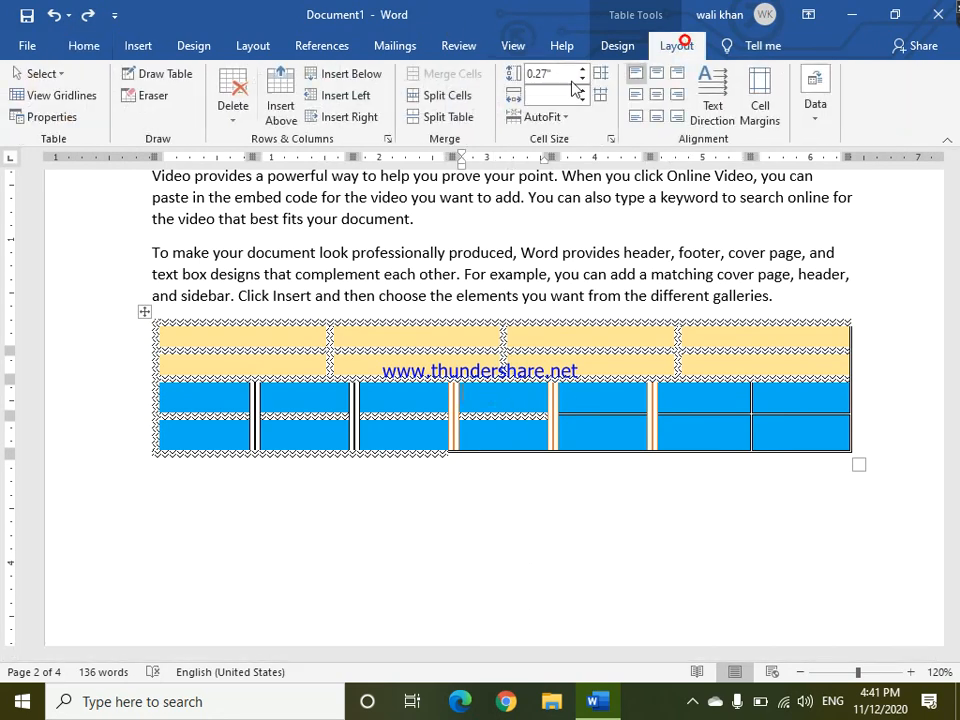
click(449, 117)
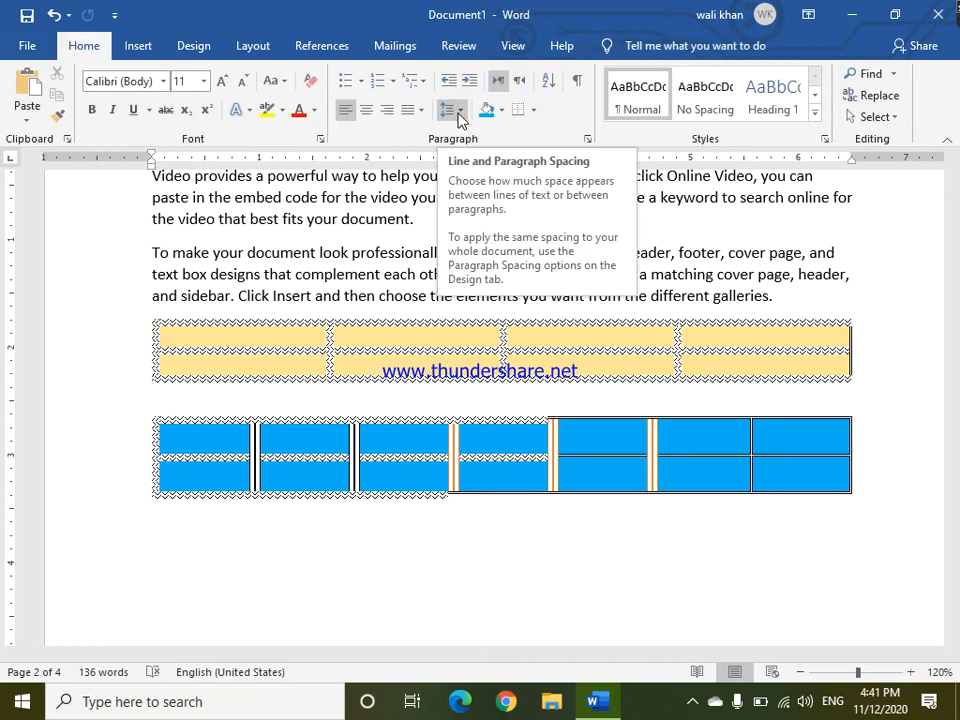
click(224, 446)
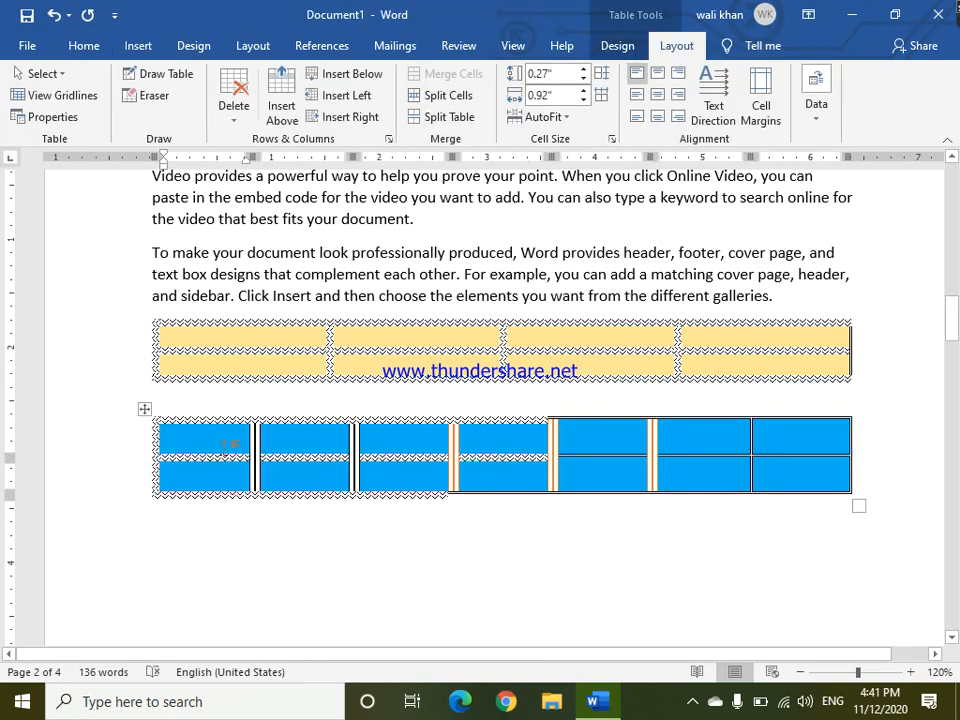
key(ctrl+z)
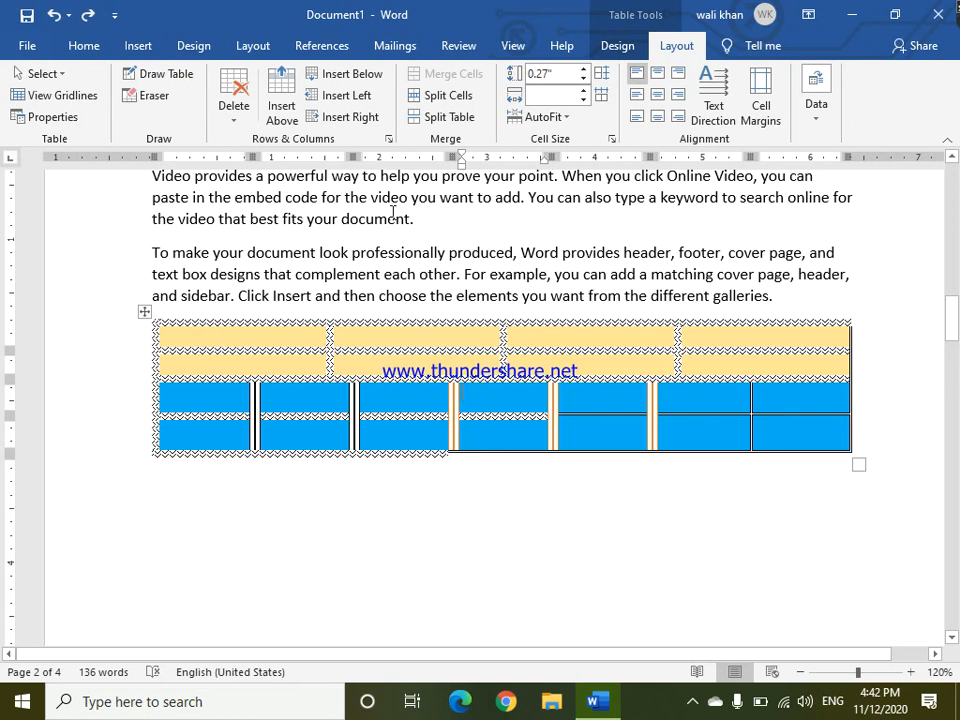
click(388, 336)
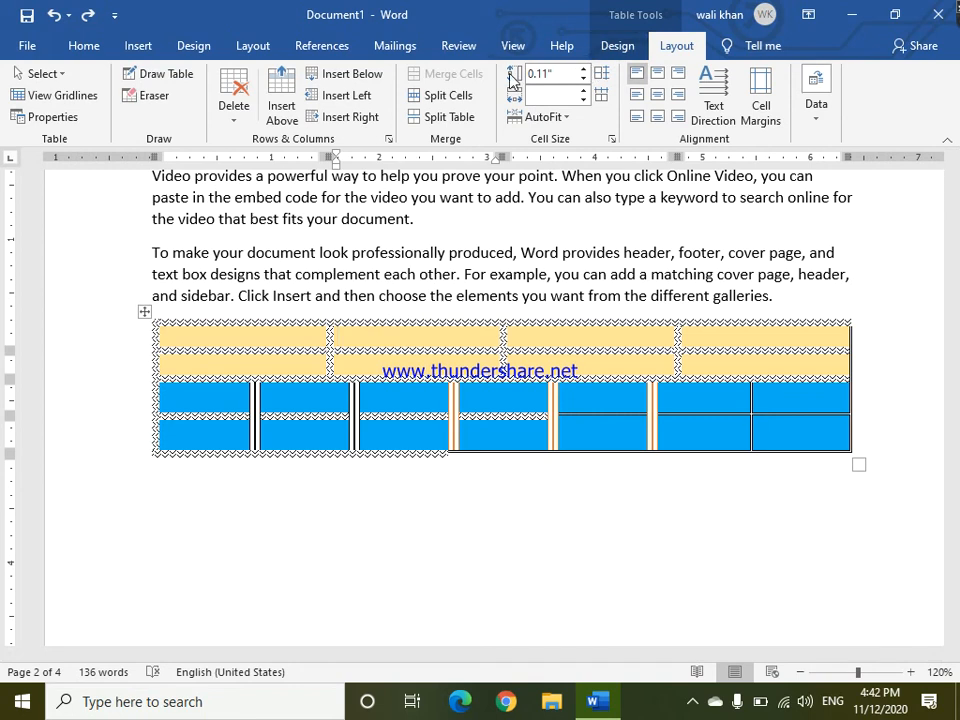
Set the top yellow row's height to 0.5 inches.
click(584, 69)
click(584, 69)
click(584, 69)
click(584, 69)
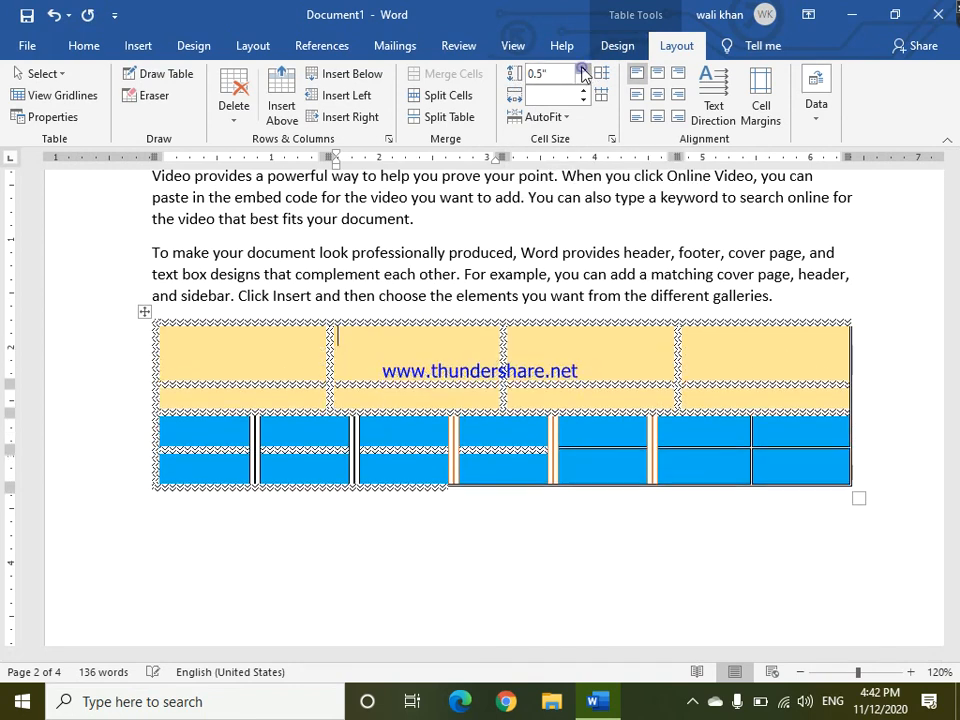
click(584, 69)
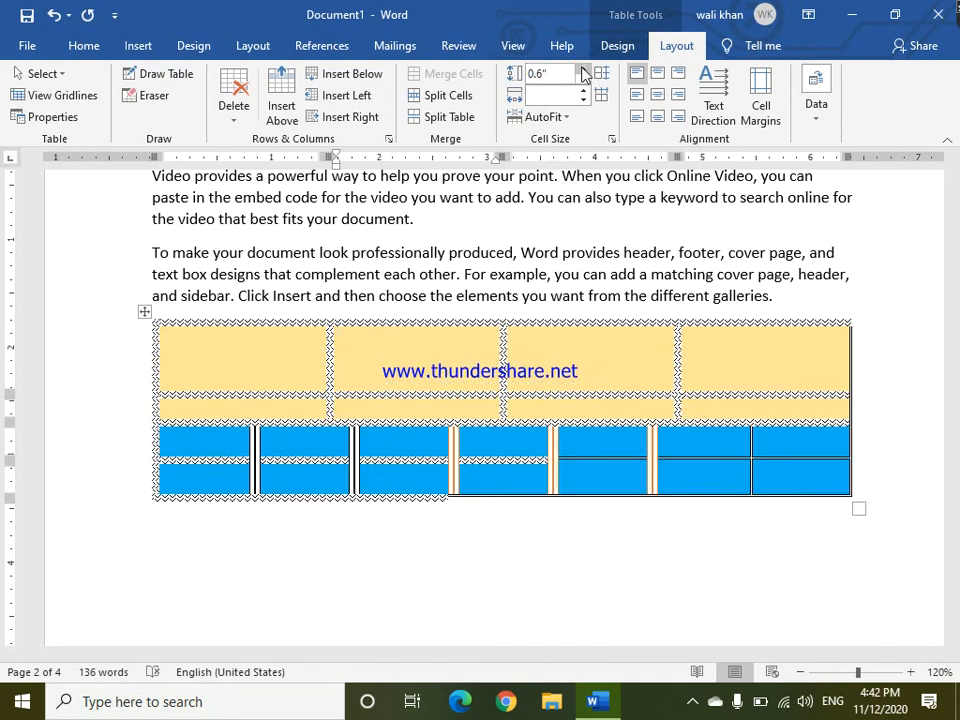
click(584, 80)
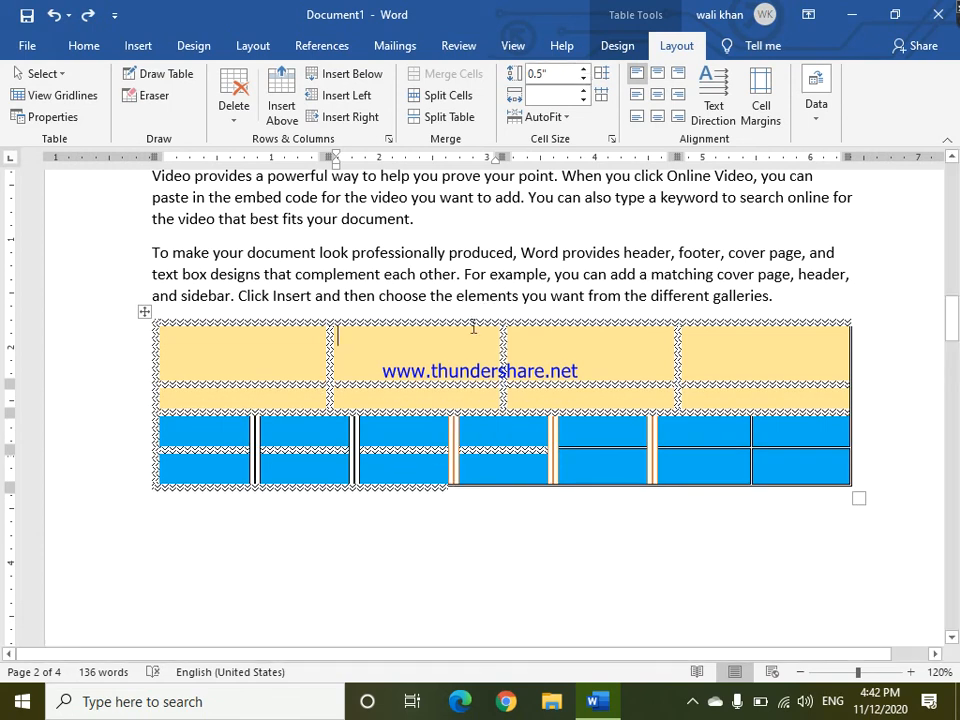
Resize the top yellow row by moving its lower border to about 0.44 inches tall.
drag(438, 386, 437, 356)
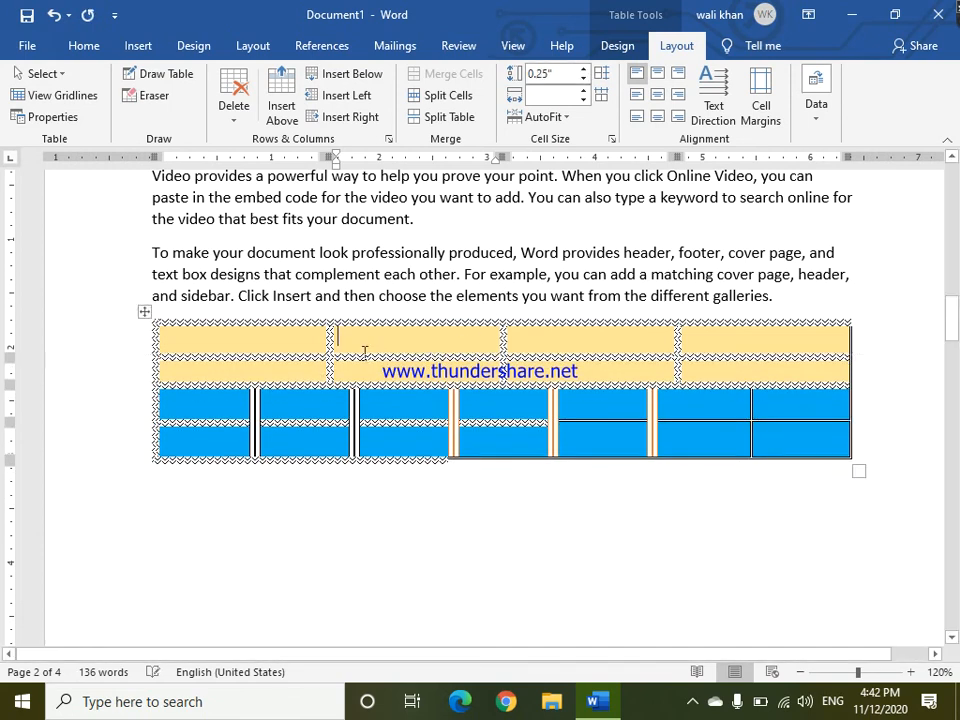
drag(346, 358, 351, 371)
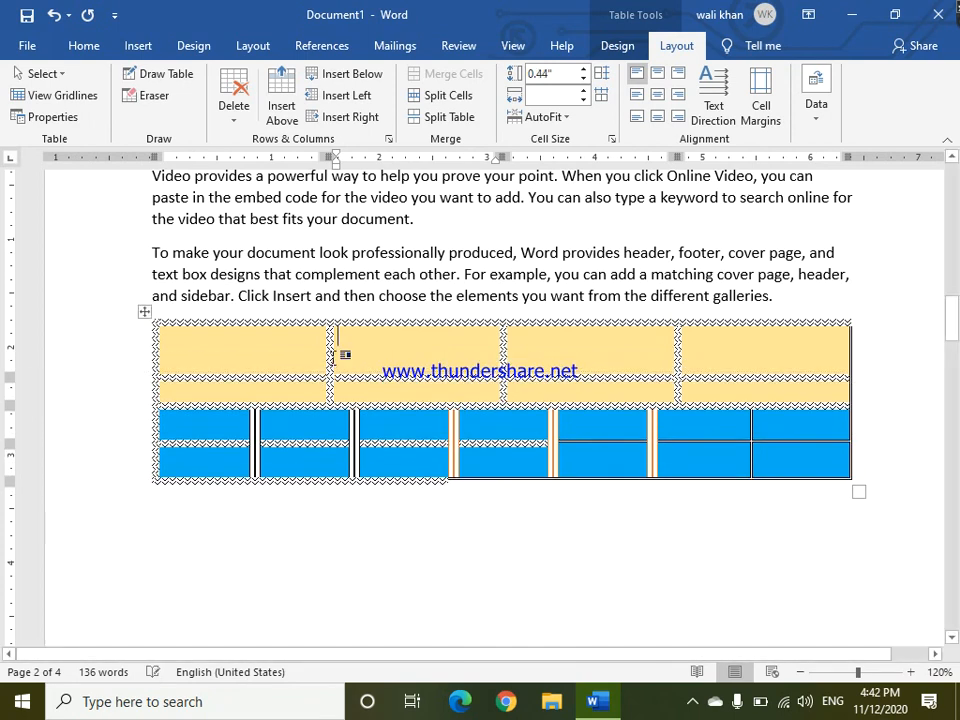
Widen the first column of the yellow rows by moving its right border further right.
mouse_move(332, 355)
mouse_down()
mouse_move(381, 354)
mouse_move(327, 351)
mouse_up()
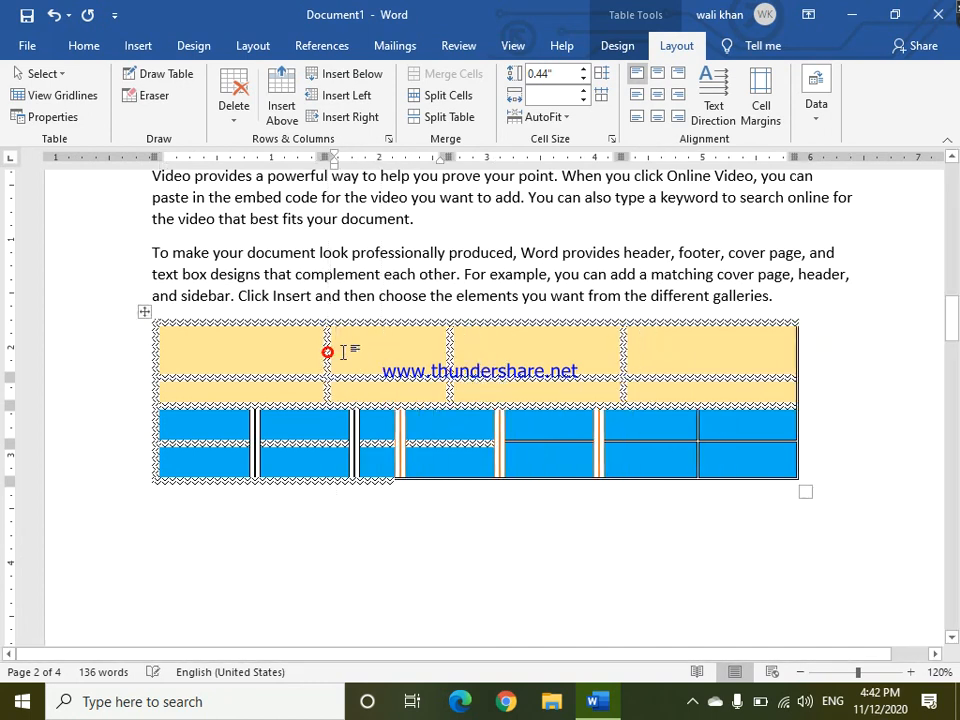
drag(332, 347, 361, 349)
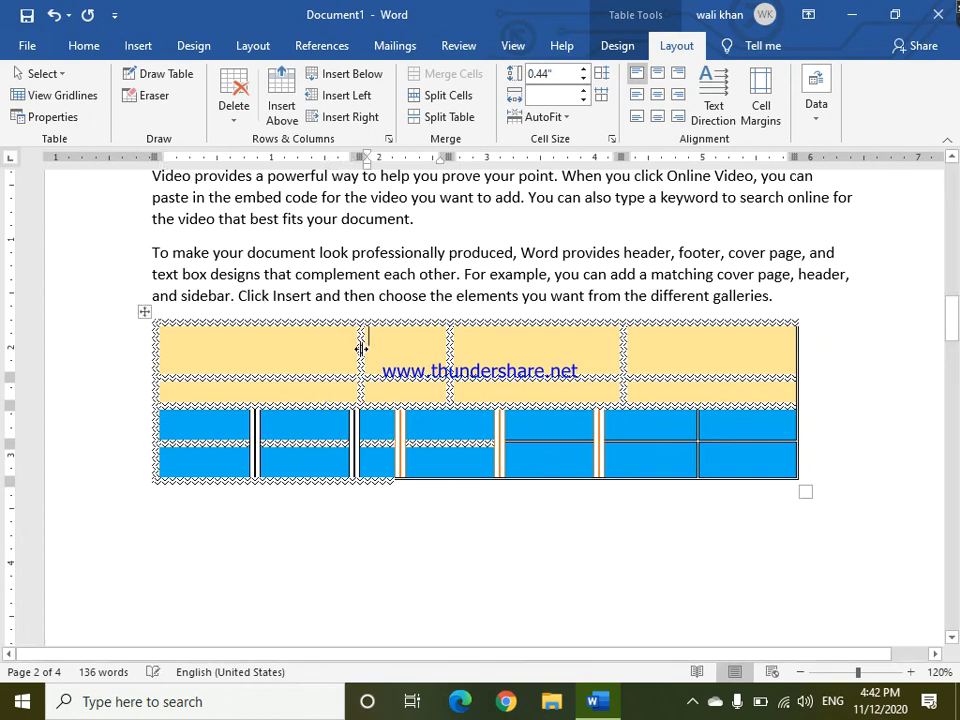
click(361, 349)
drag(360, 347, 428, 367)
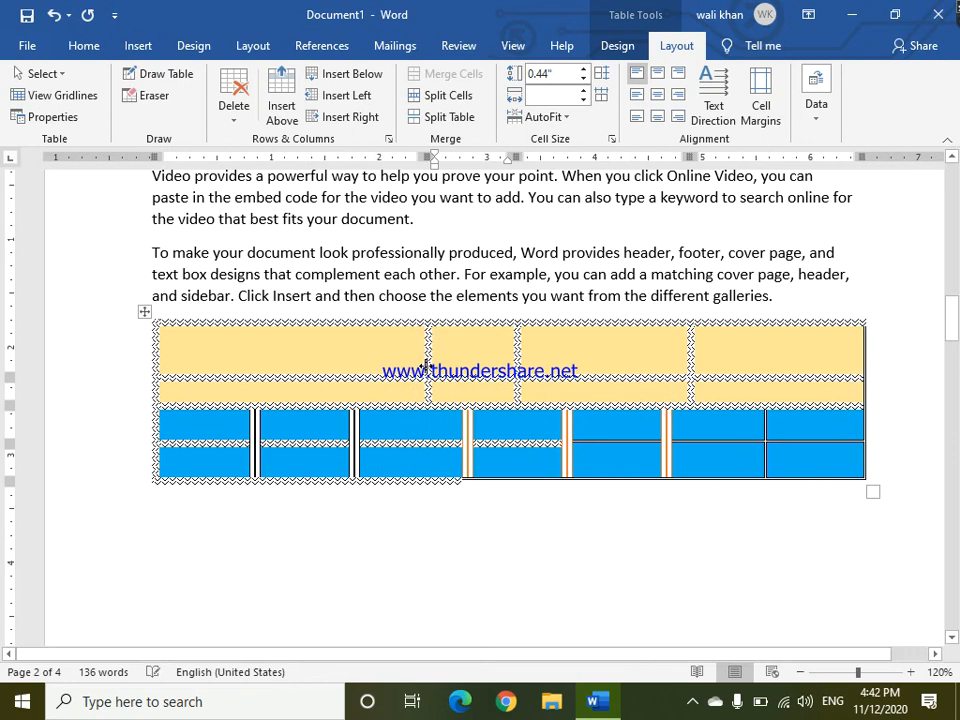
mouse_move(426, 367)
mouse_down()
mouse_move(396, 358)
mouse_move(415, 357)
mouse_up()
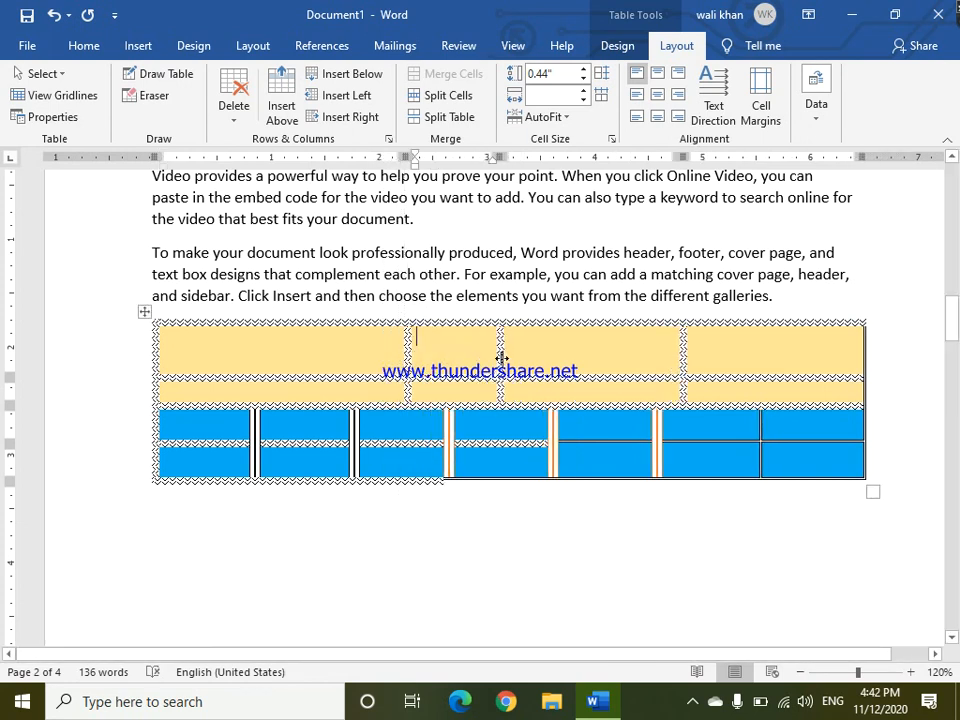
Line up the second yellow column border with the blue column border beneath it.
drag(501, 357, 553, 381)
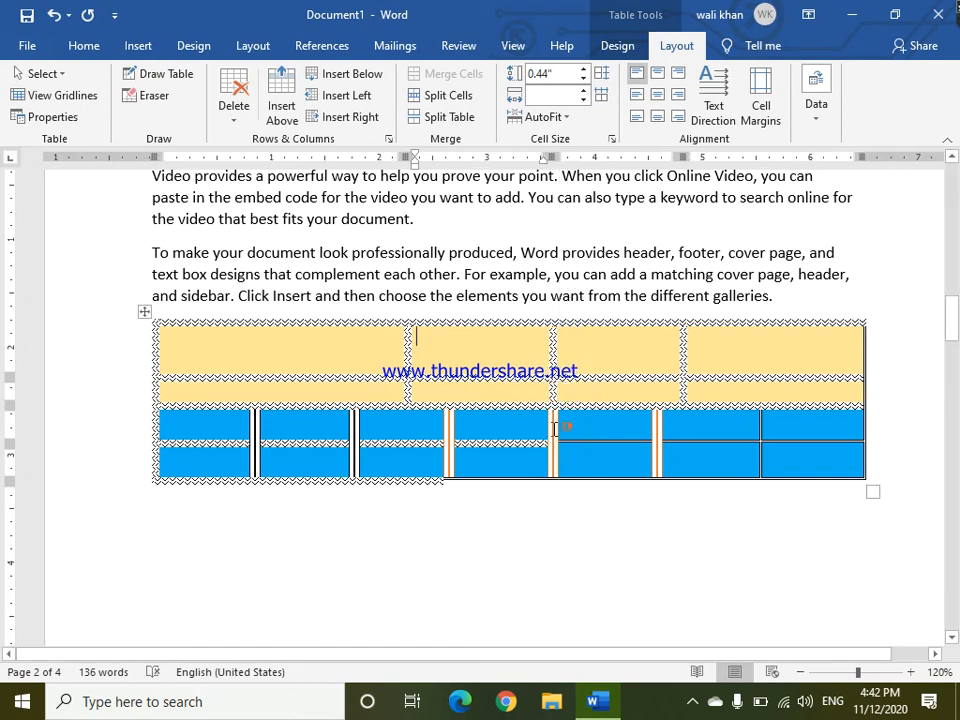
click(553, 427)
key(alt)
key(alt)
click(573, 596)
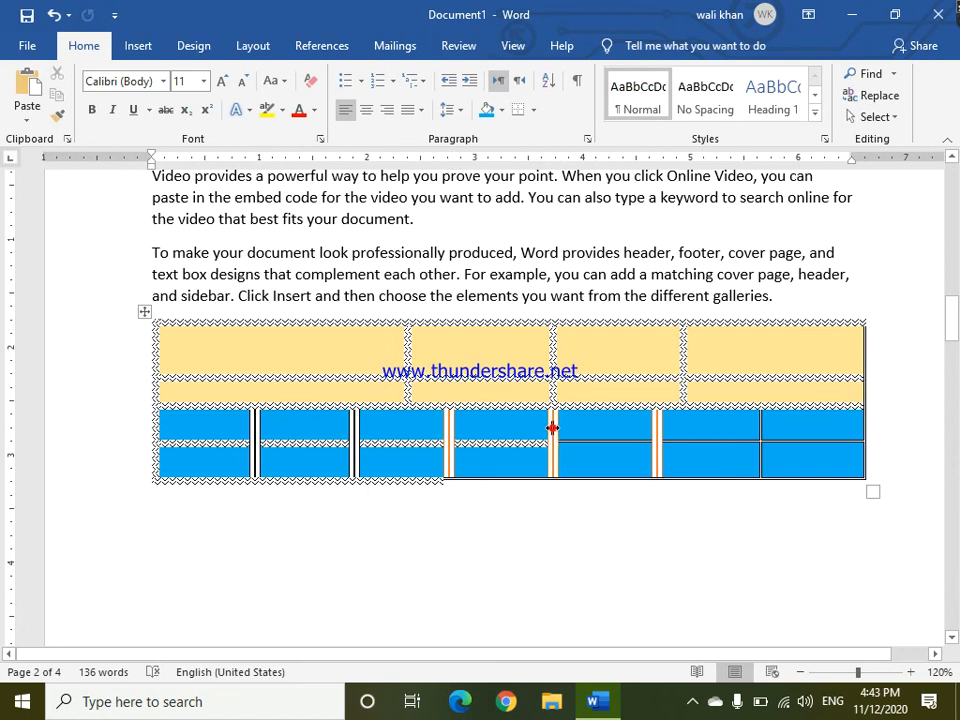
mouse_move(552, 428)
mouse_down()
mouse_move(523, 426)
mouse_move(557, 428)
mouse_up()
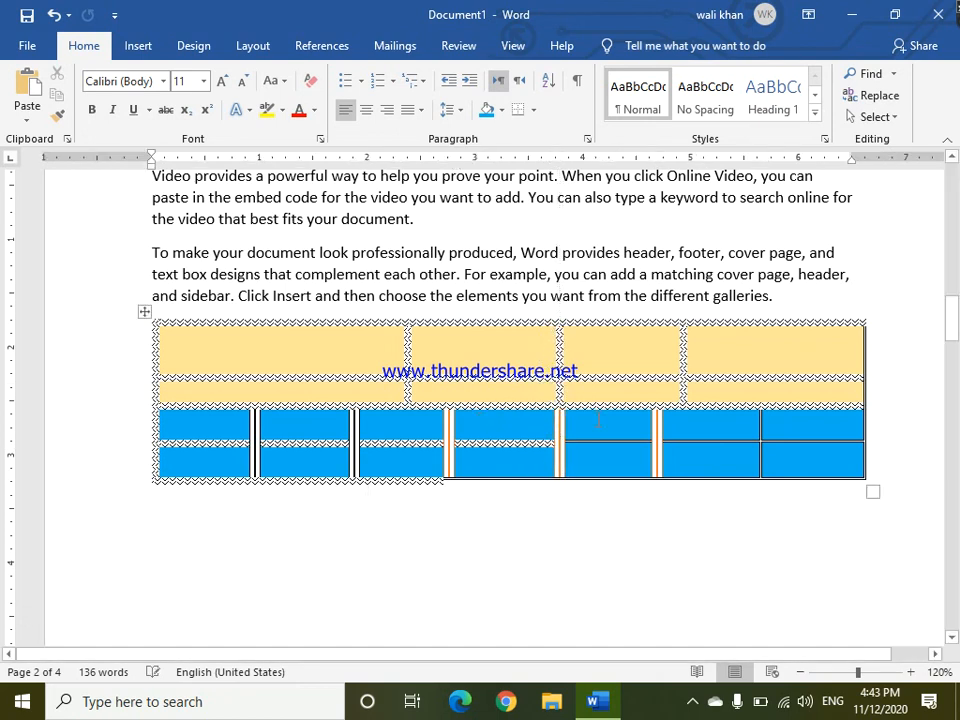
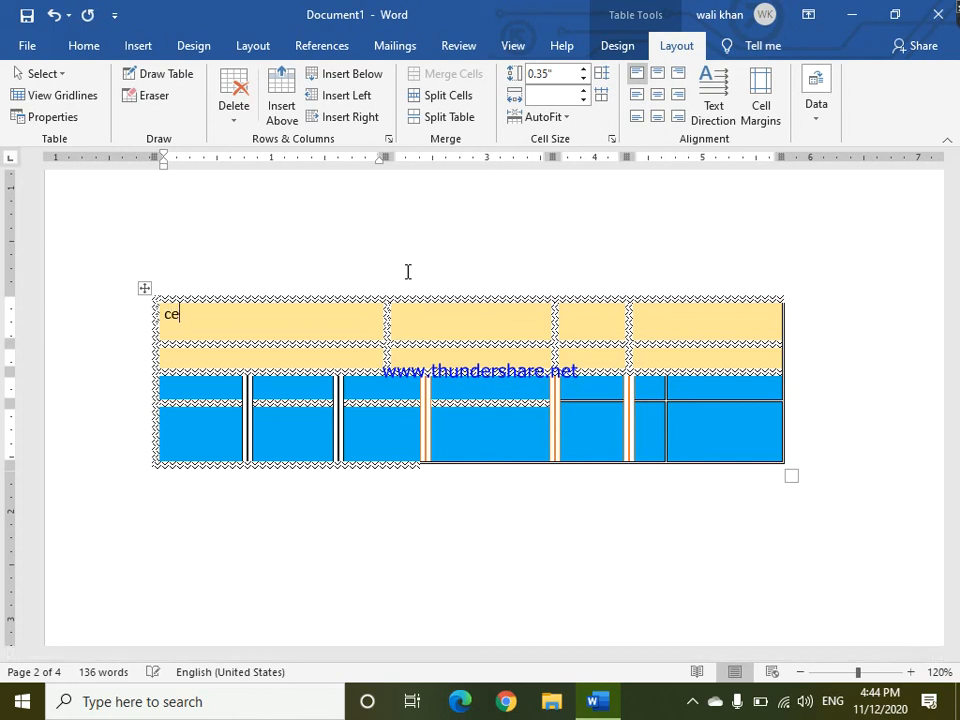
Try the different cell alignment options on the 'cec' cell, leaving the text centered horizontally and vertically.
click(656, 92)
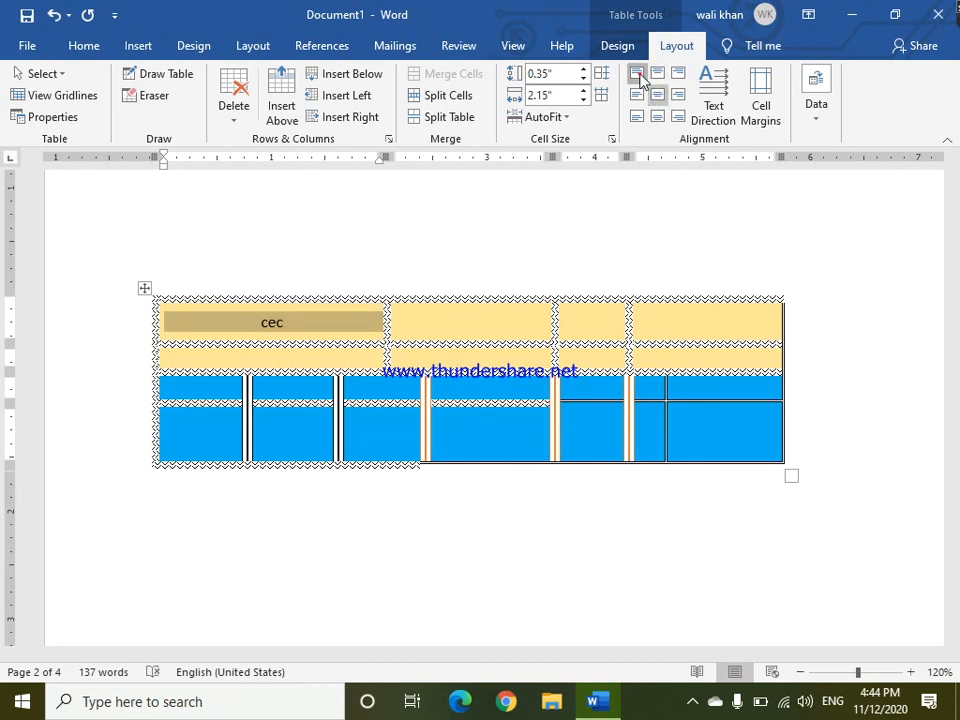
click(637, 73)
click(657, 73)
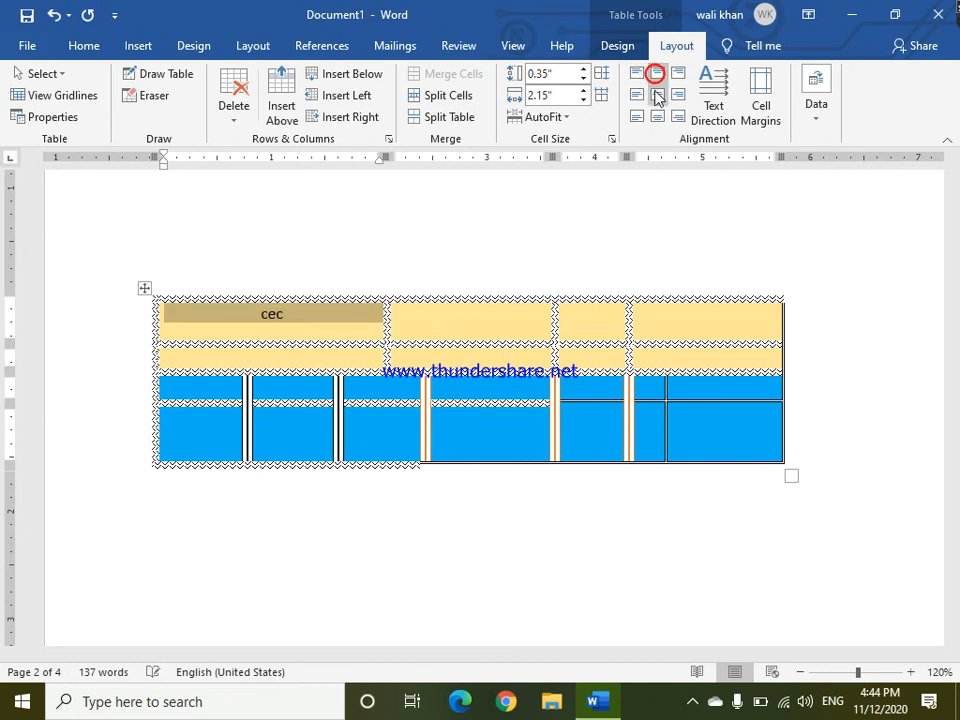
click(657, 95)
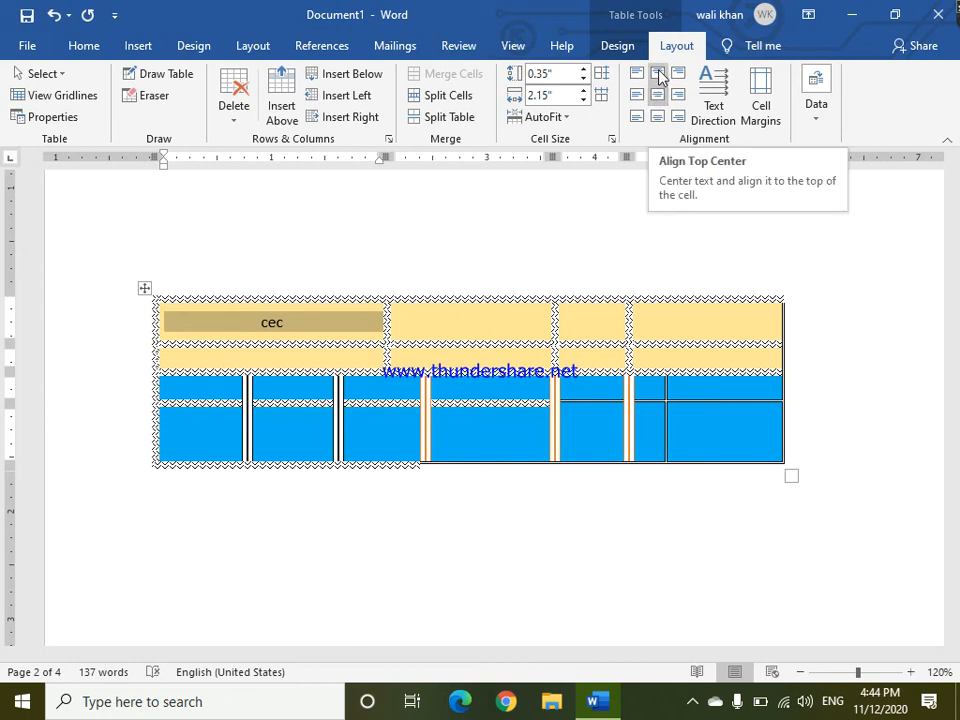
click(657, 73)
click(657, 95)
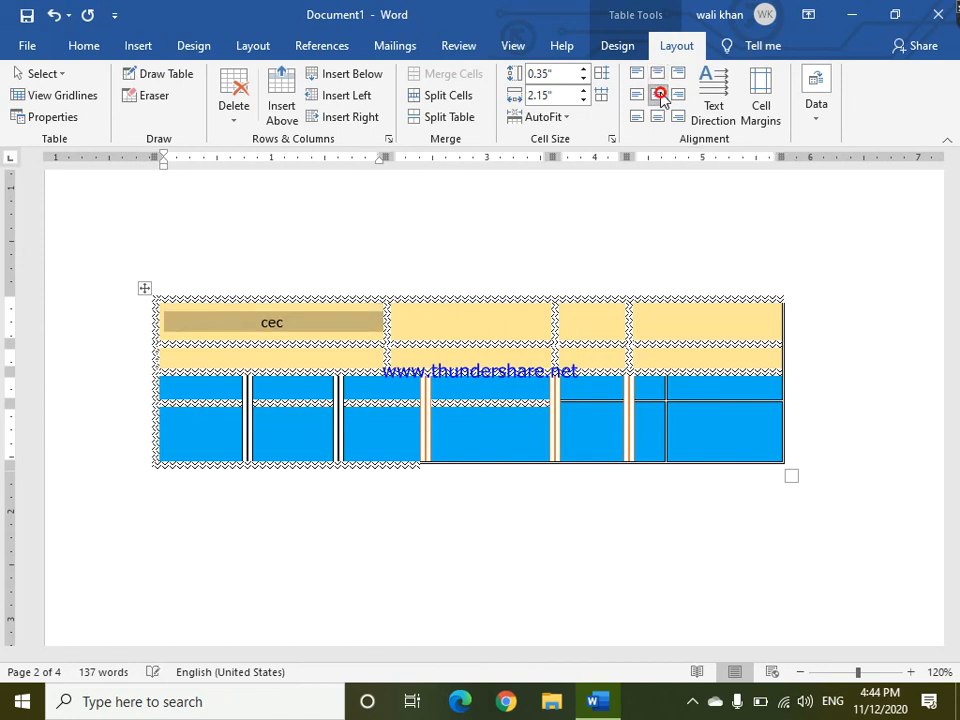
click(659, 117)
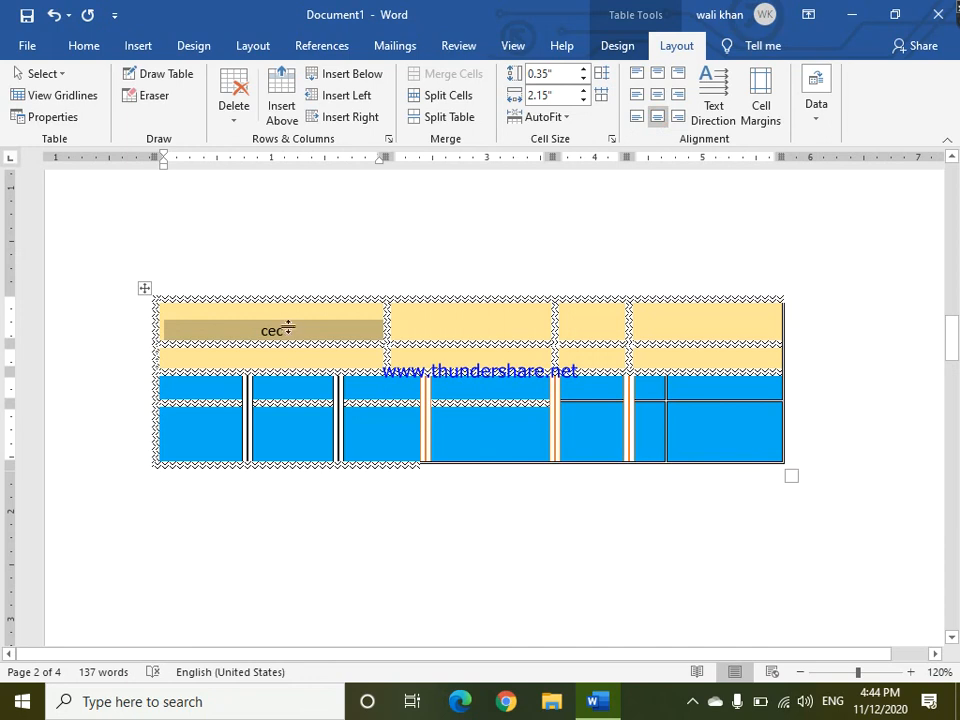
click(657, 95)
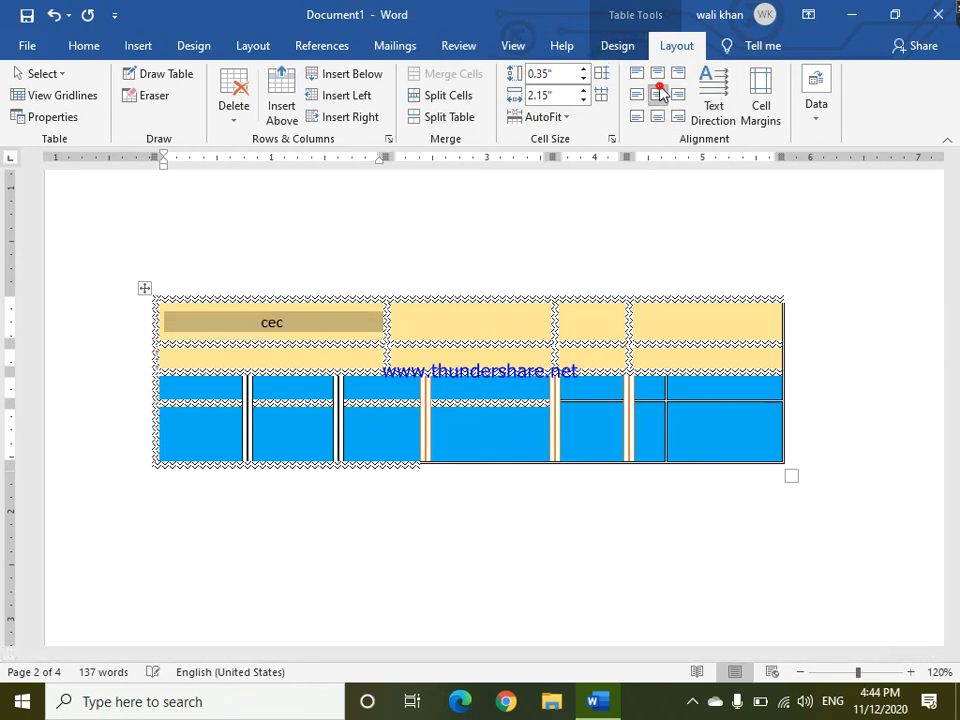
click(494, 424)
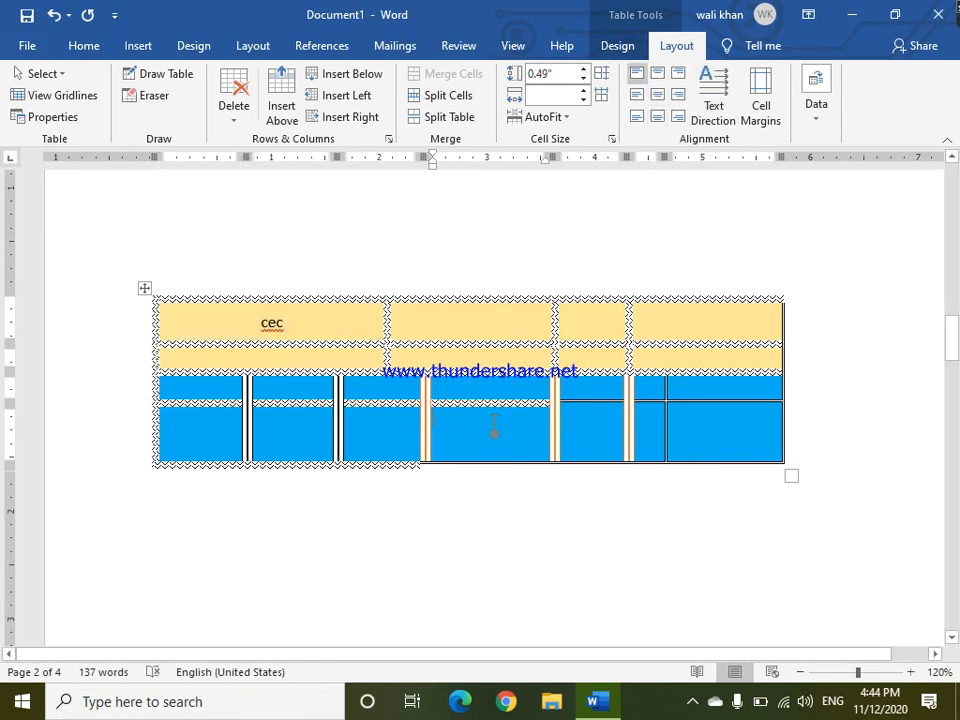
click(138, 46)
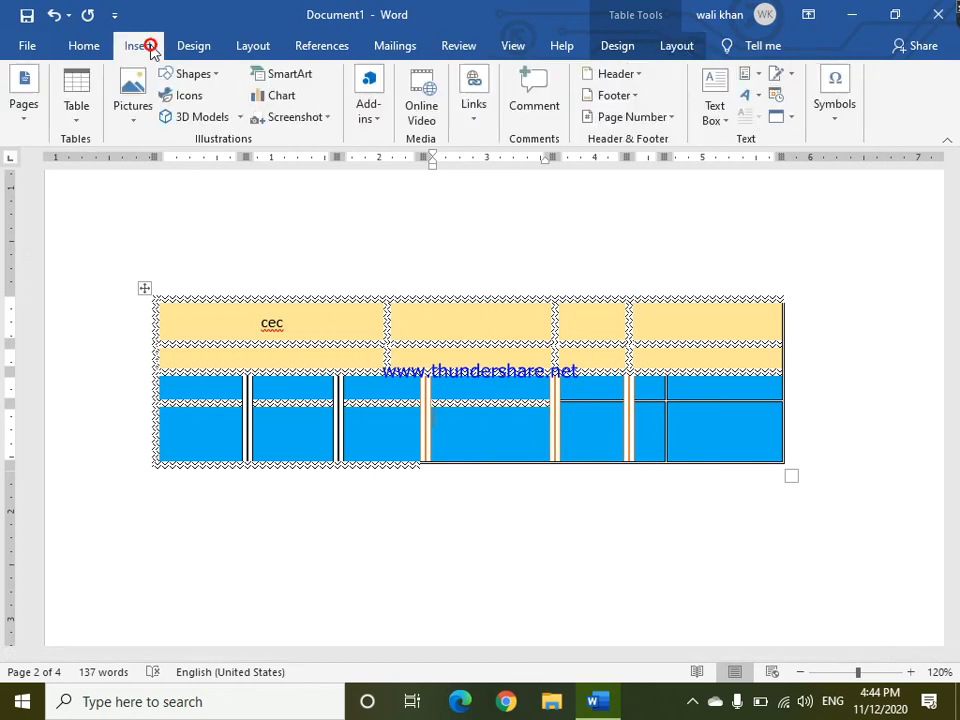
click(80, 115)
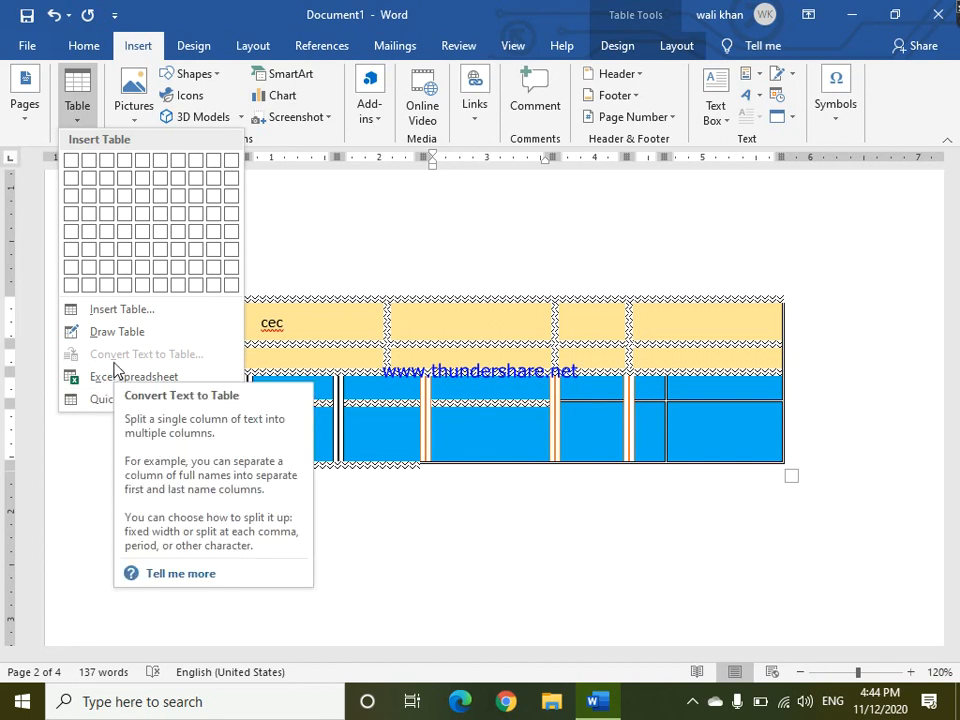
click(636, 514)
Go to the blank last page and type 'City educational complex quetta'.
drag(954, 342, 896, 317)
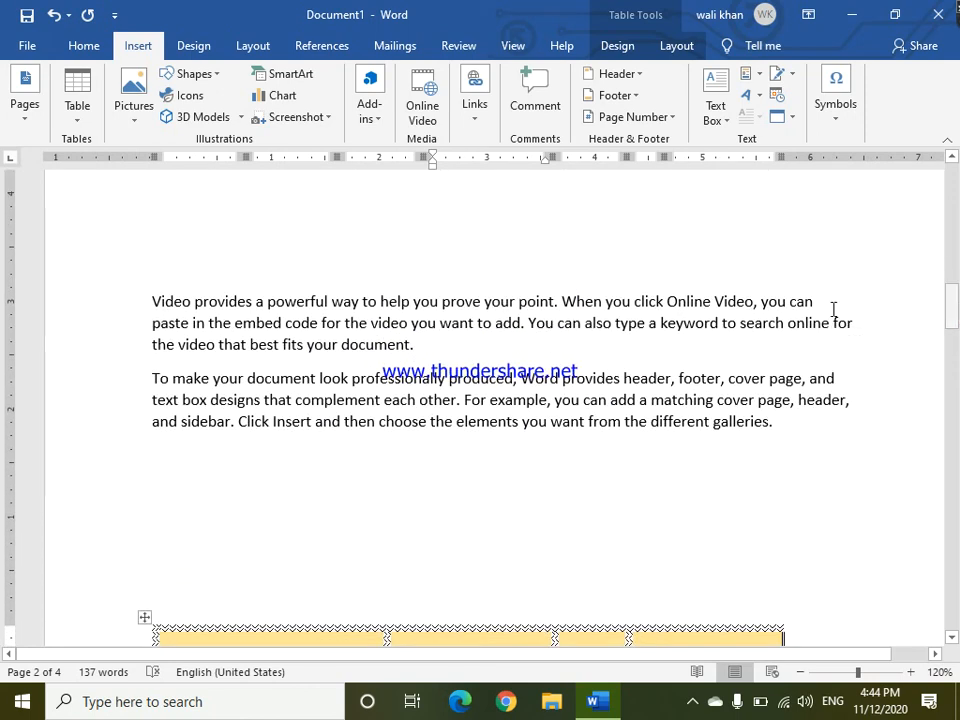
drag(954, 306, 953, 525)
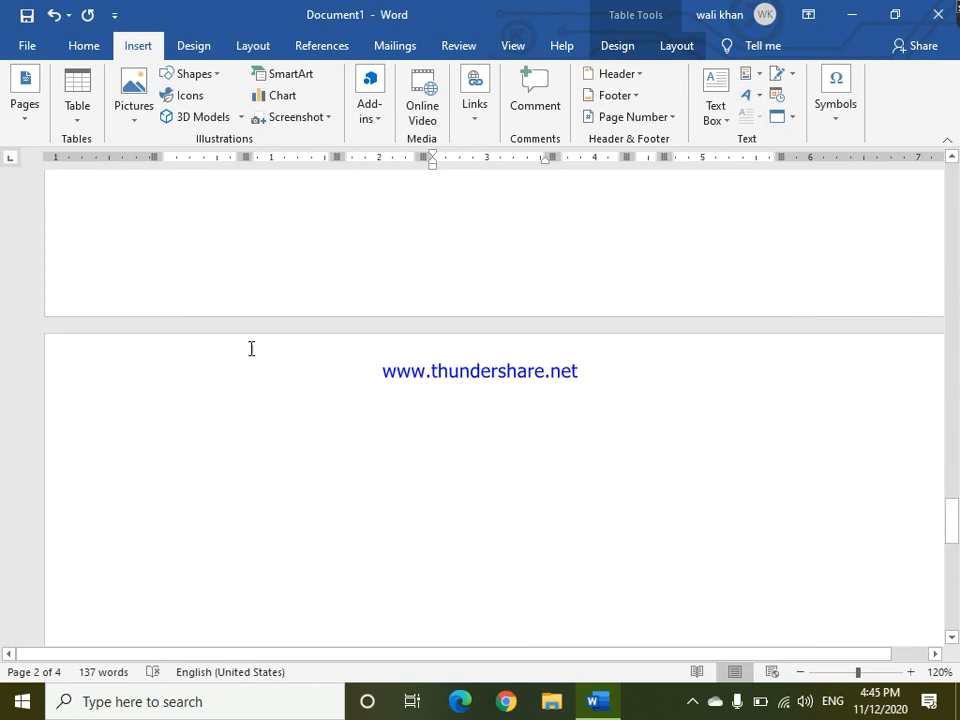
click(139, 422)
click(155, 436)
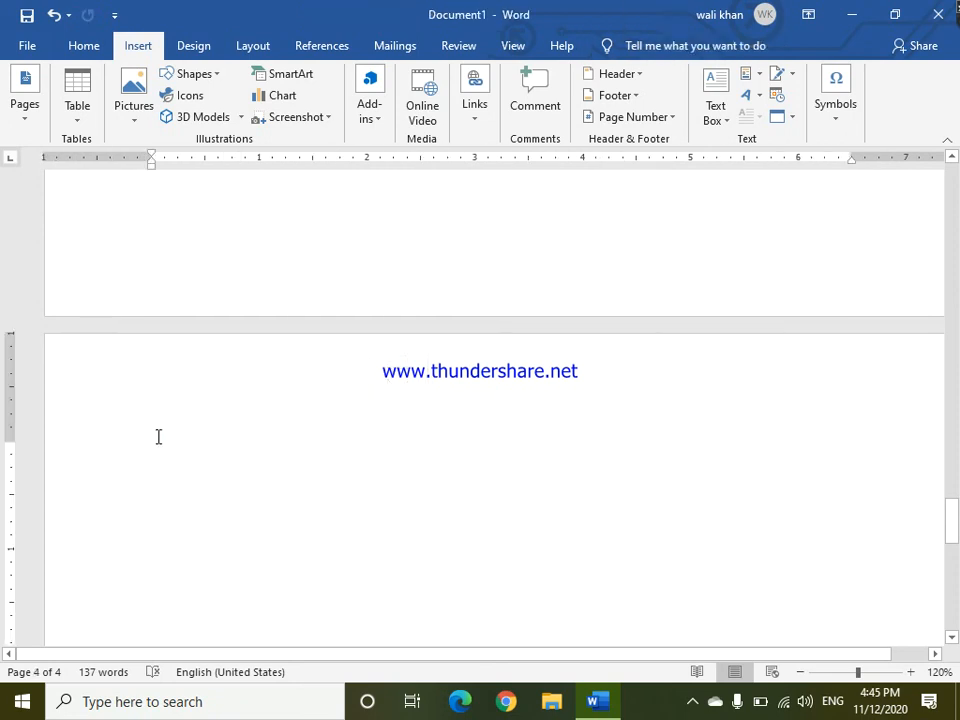
text(City e)
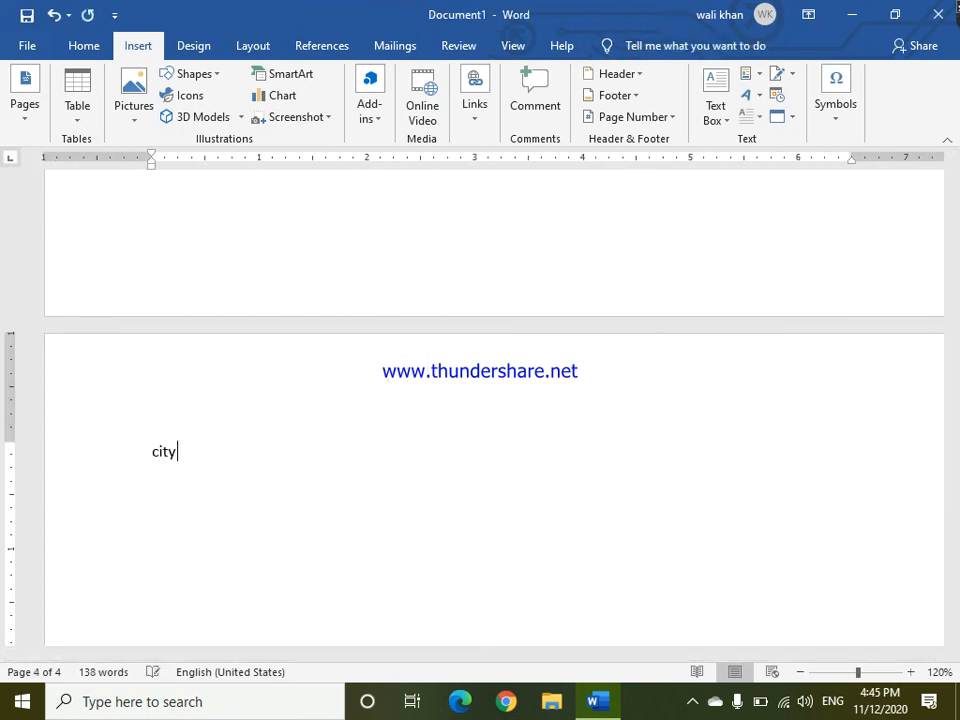
text(ducatio)
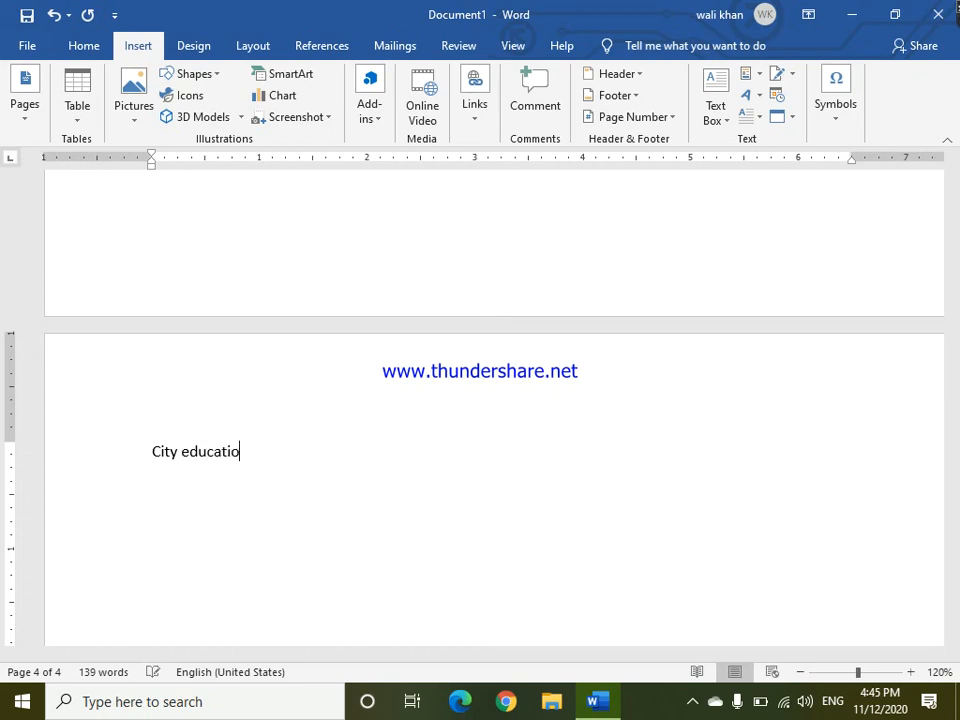
text(nal comple)
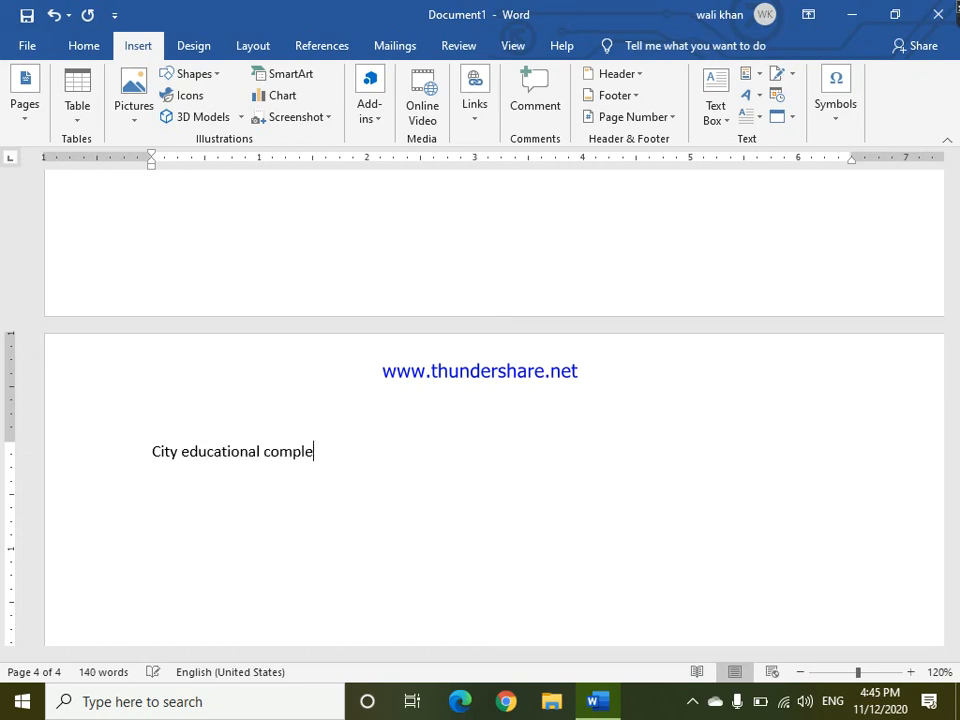
text(x quetta)
Select the typed line, open Convert Text to Table, and choose AutoFit to contents.
drag(390, 452, 145, 450)
click(80, 108)
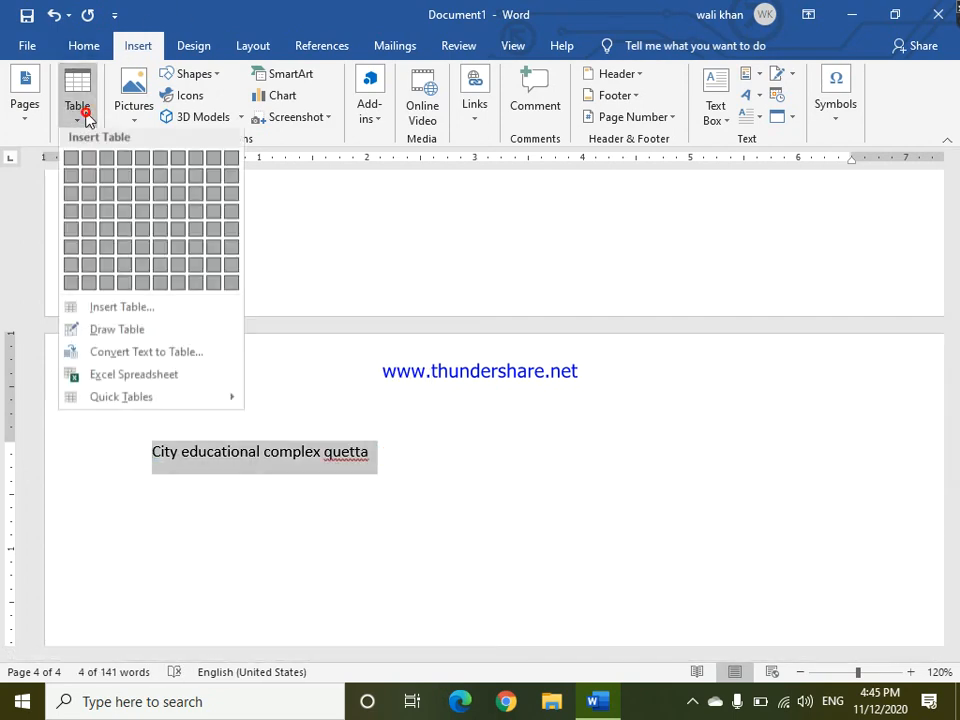
click(152, 354)
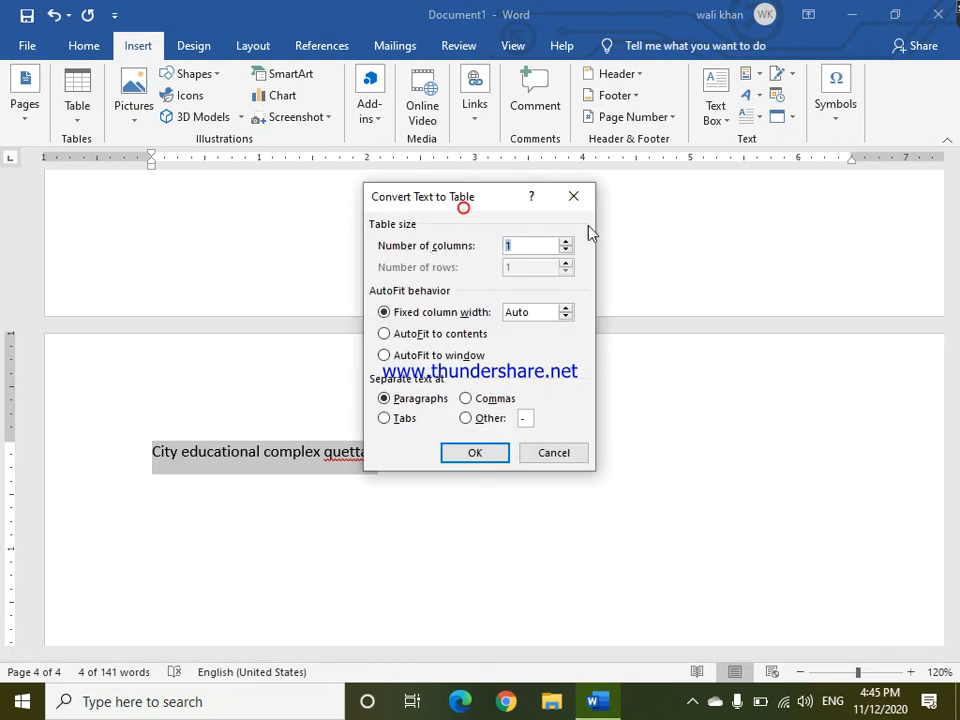
drag(427, 195, 544, 200)
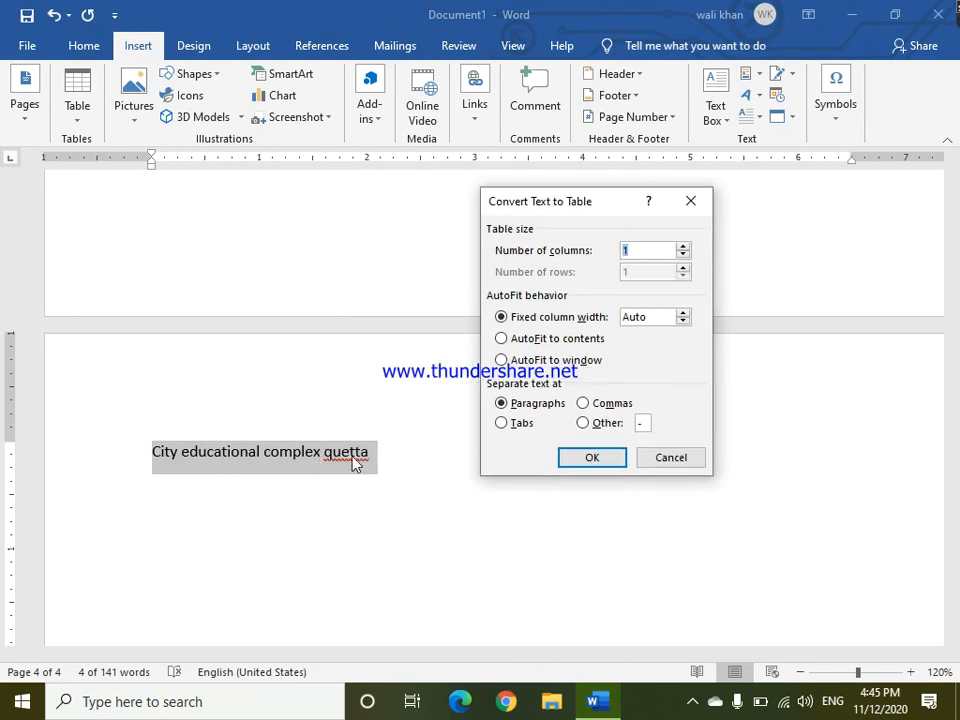
click(683, 247)
click(683, 247)
click(683, 247)
click(683, 313)
click(683, 320)
click(586, 339)
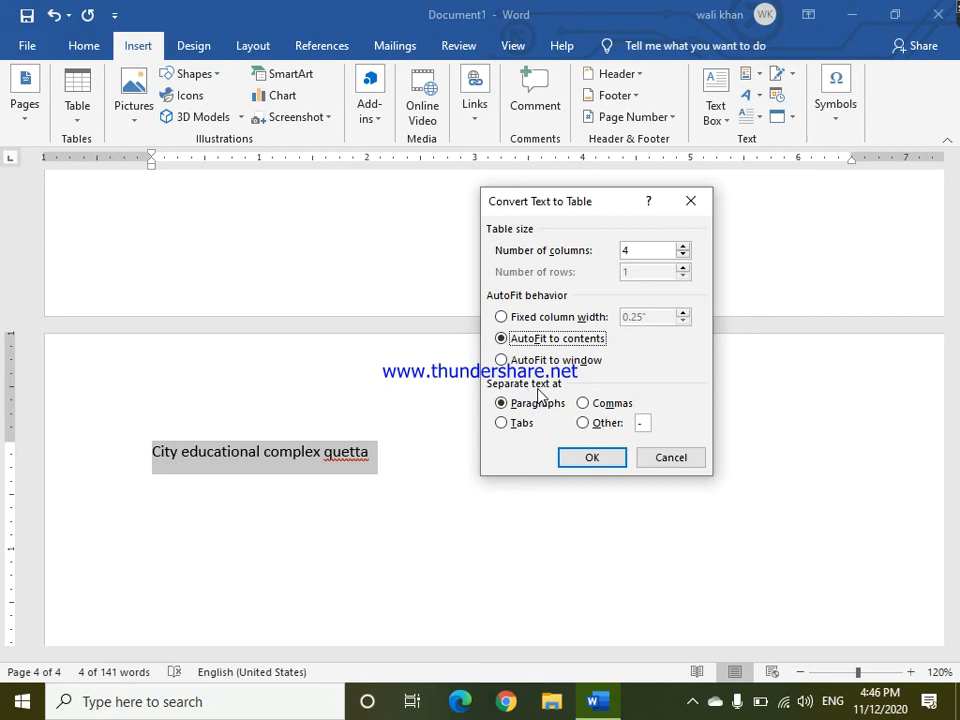
Set the separator to a space as the Other character and convert the line into a four-column table.
click(682, 255)
click(682, 255)
click(682, 255)
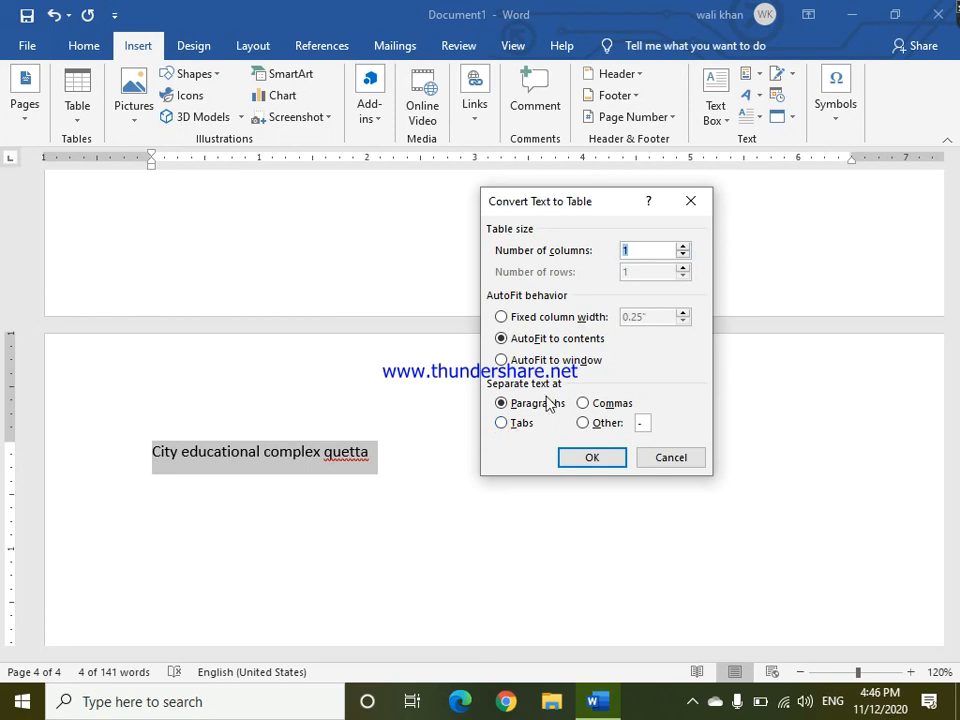
click(585, 403)
click(528, 424)
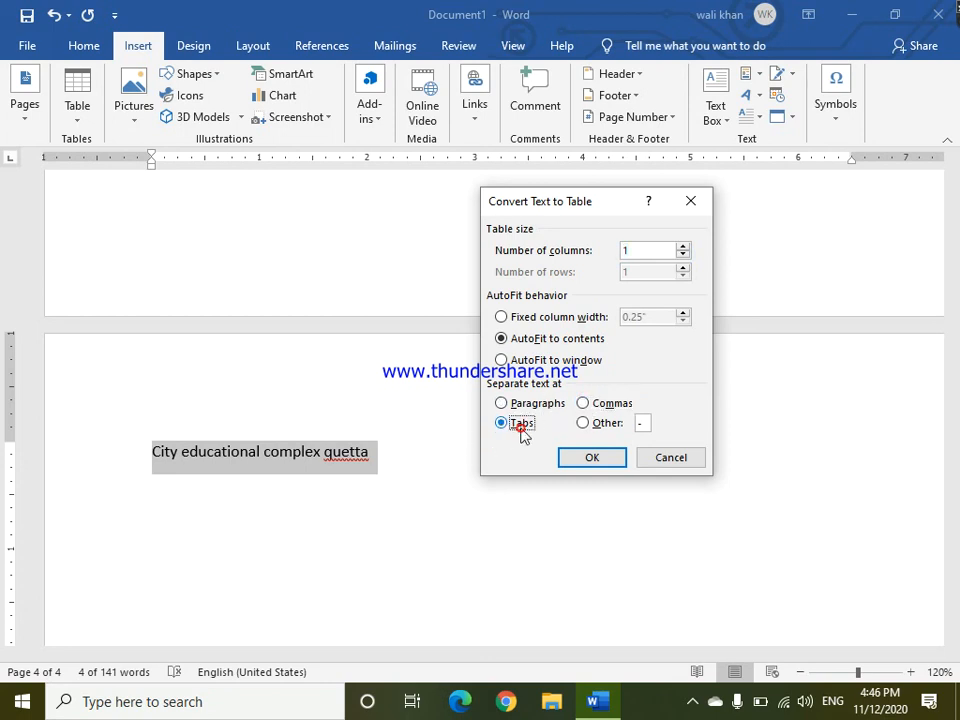
click(586, 423)
key(BackSpace)
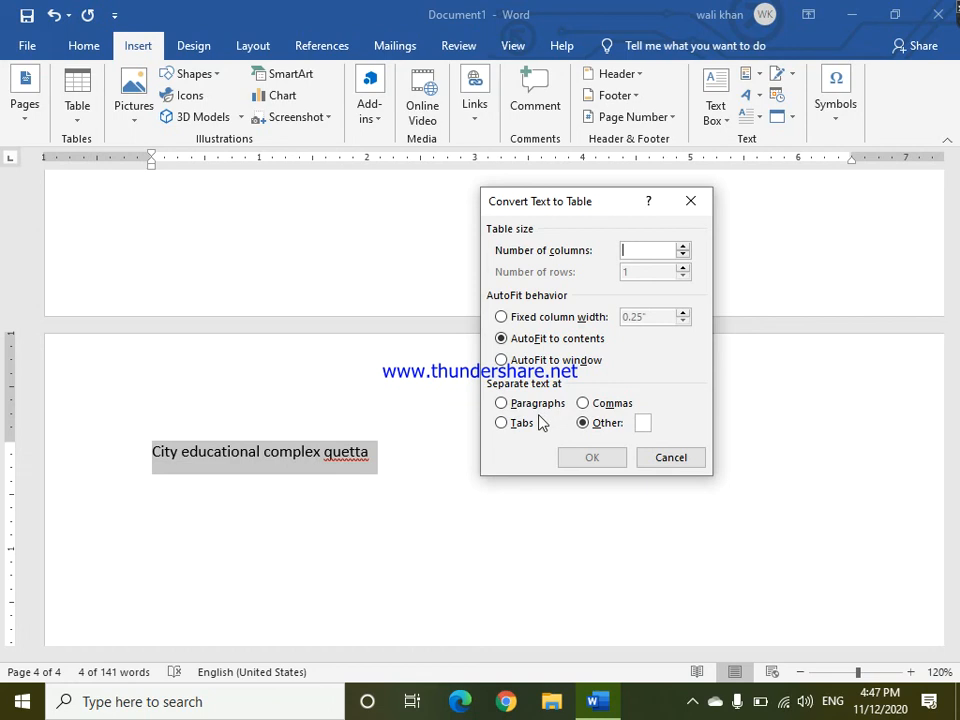
click(643, 423)
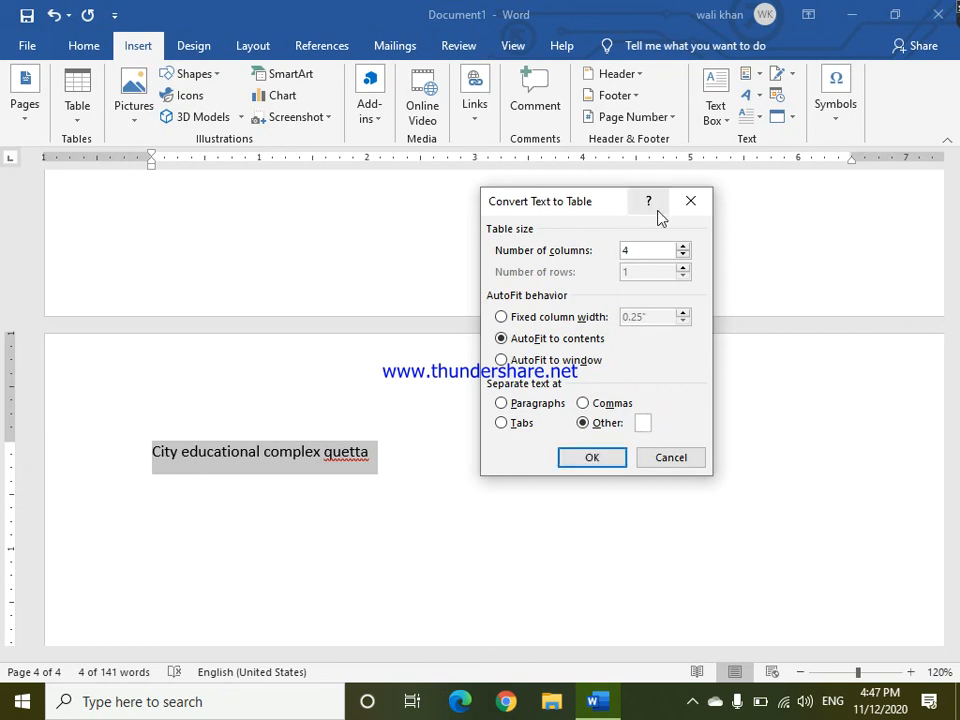
click(576, 463)
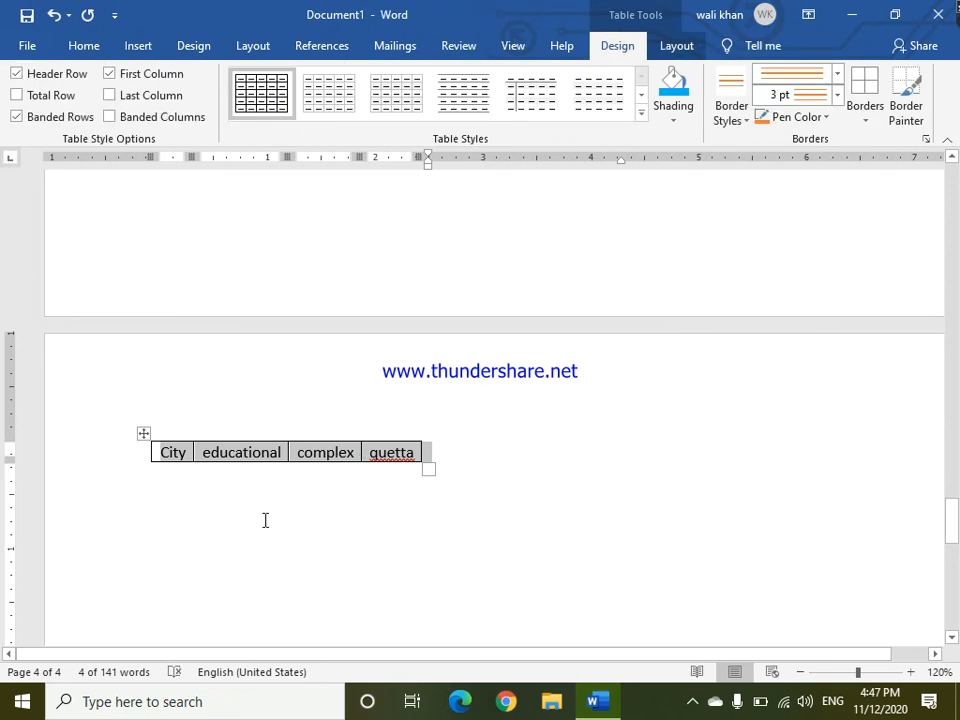
Select the converted table and delete it entirely.
click(264, 516)
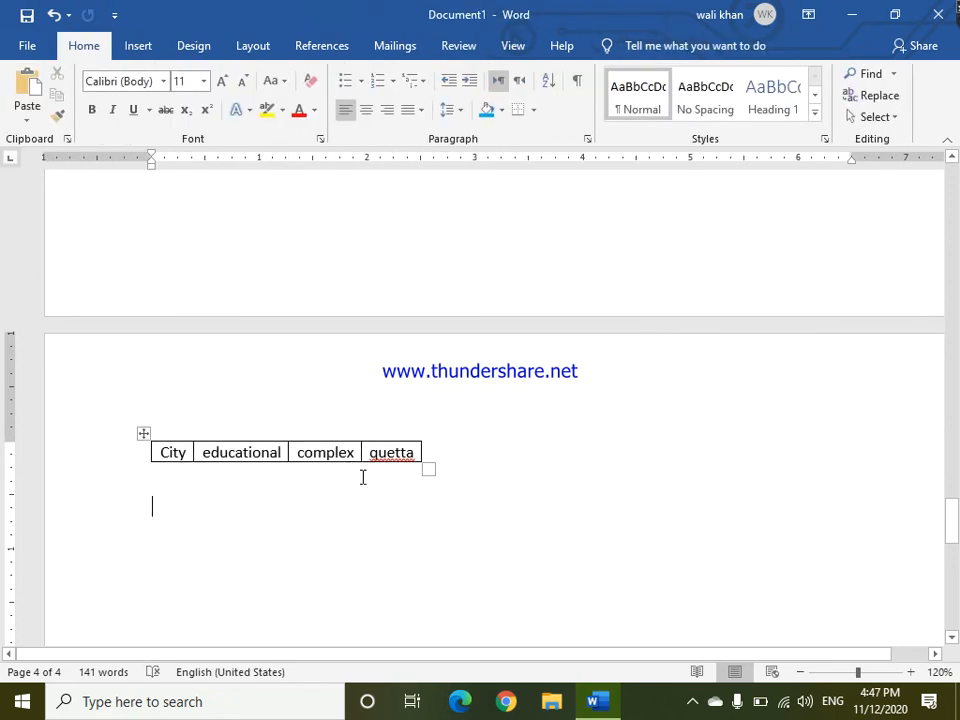
click(144, 433)
key(Delete)
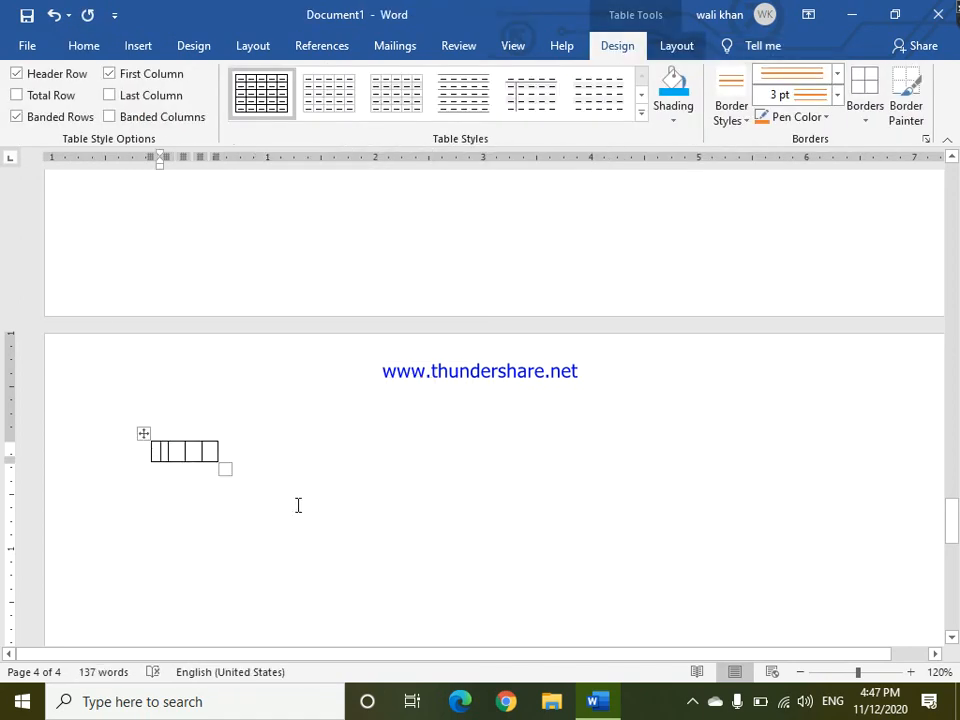
click(289, 501)
drag(73, 422, 71, 418)
key(Delete)
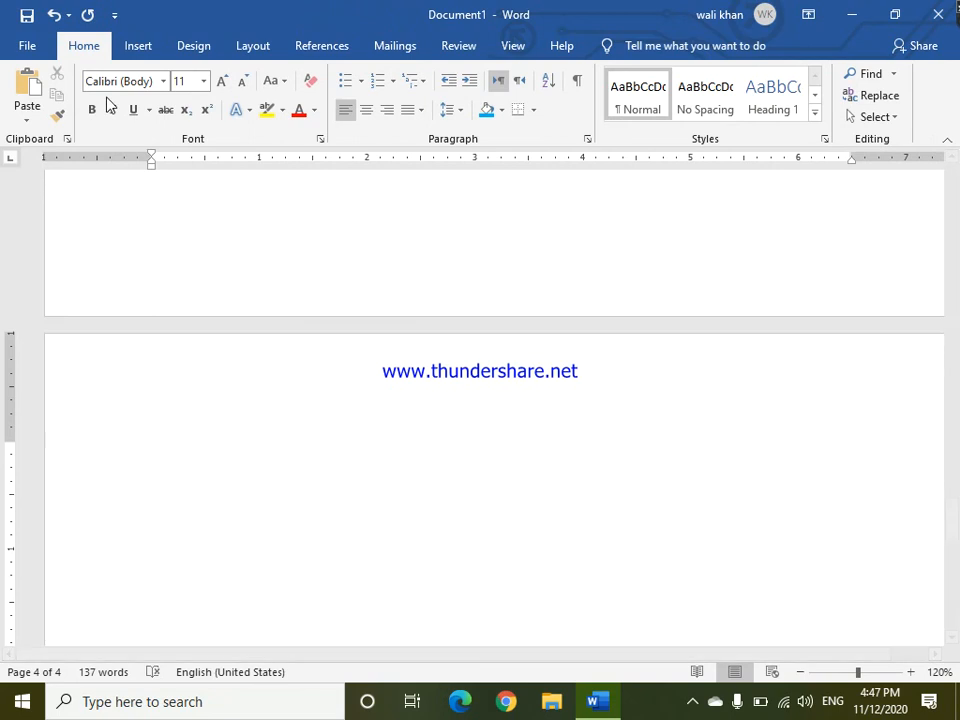
Browse the built-in Quick Tables gallery without inserting one.
click(138, 46)
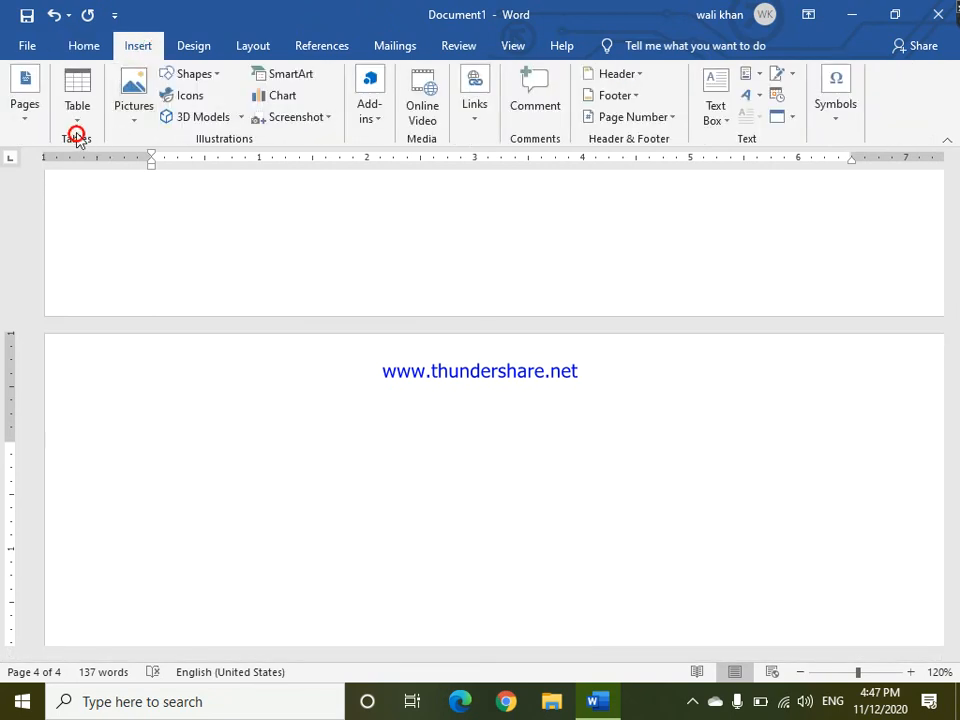
click(76, 118)
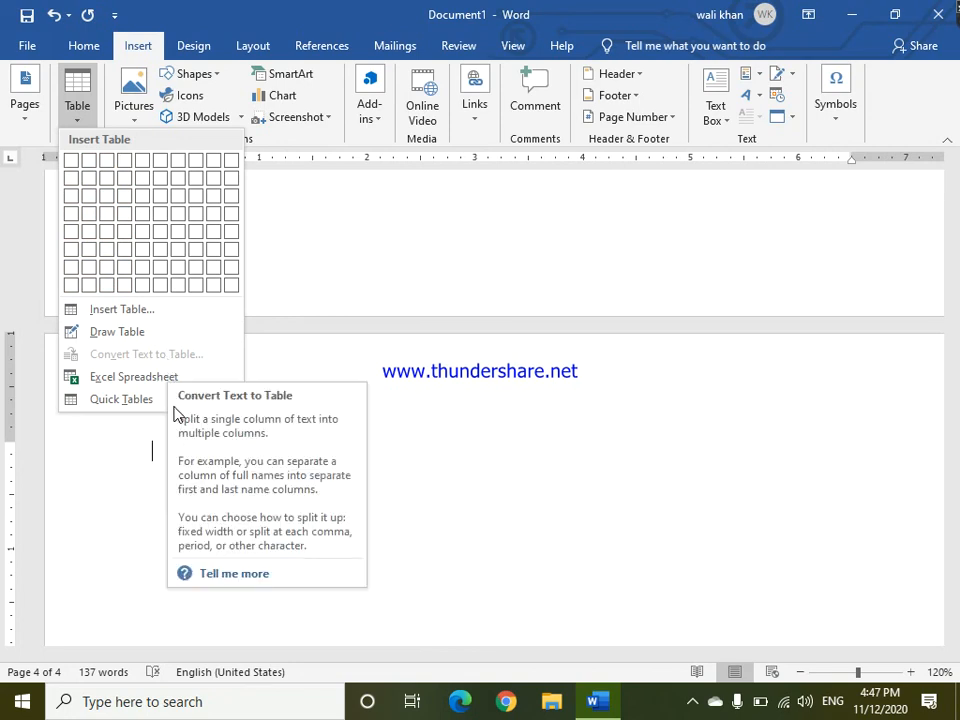
mouse_move(125, 403)
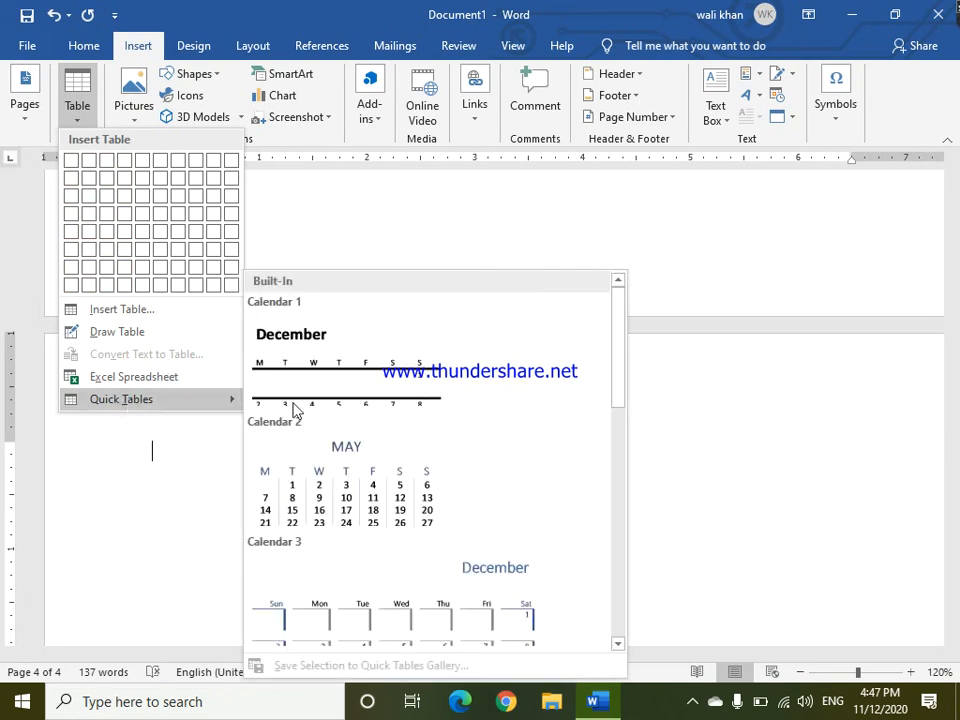
click(622, 334)
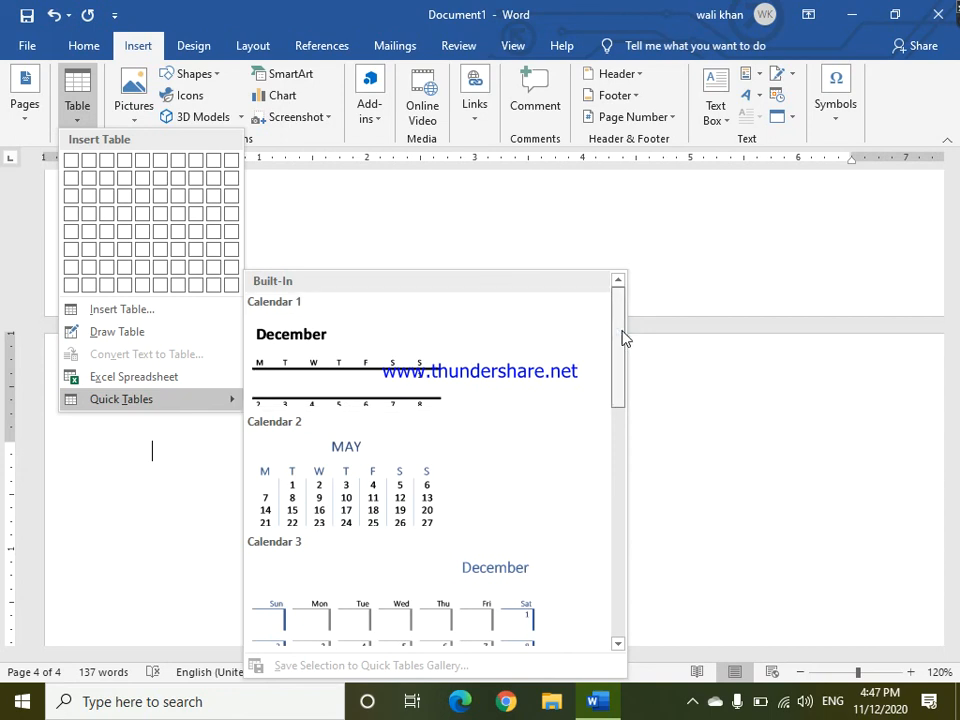
drag(622, 346, 622, 409)
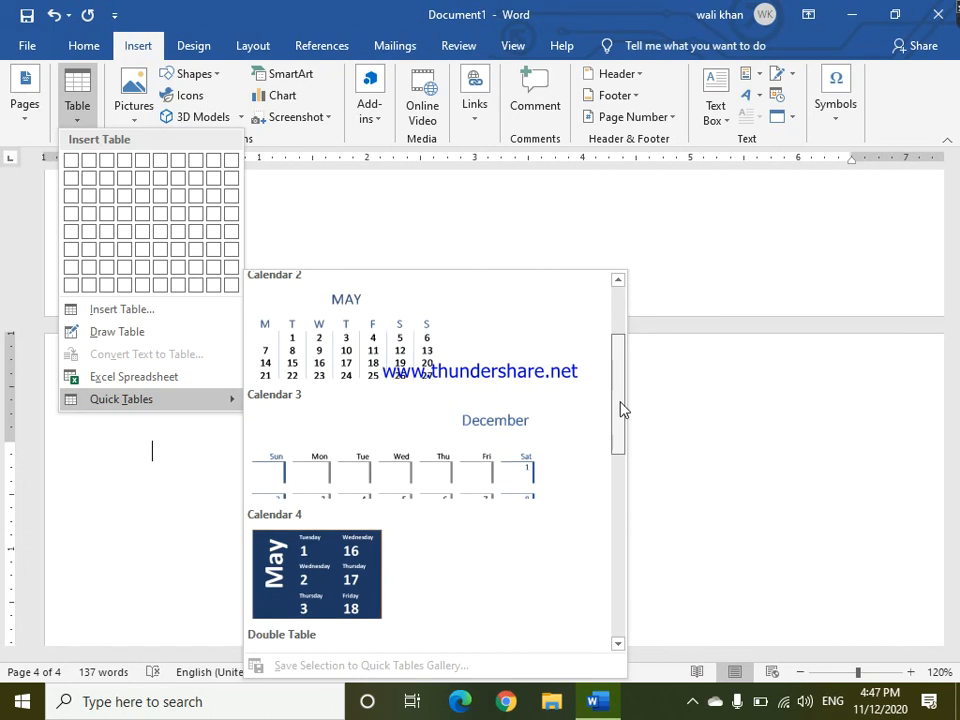
scroll(626, 410, down, 3)
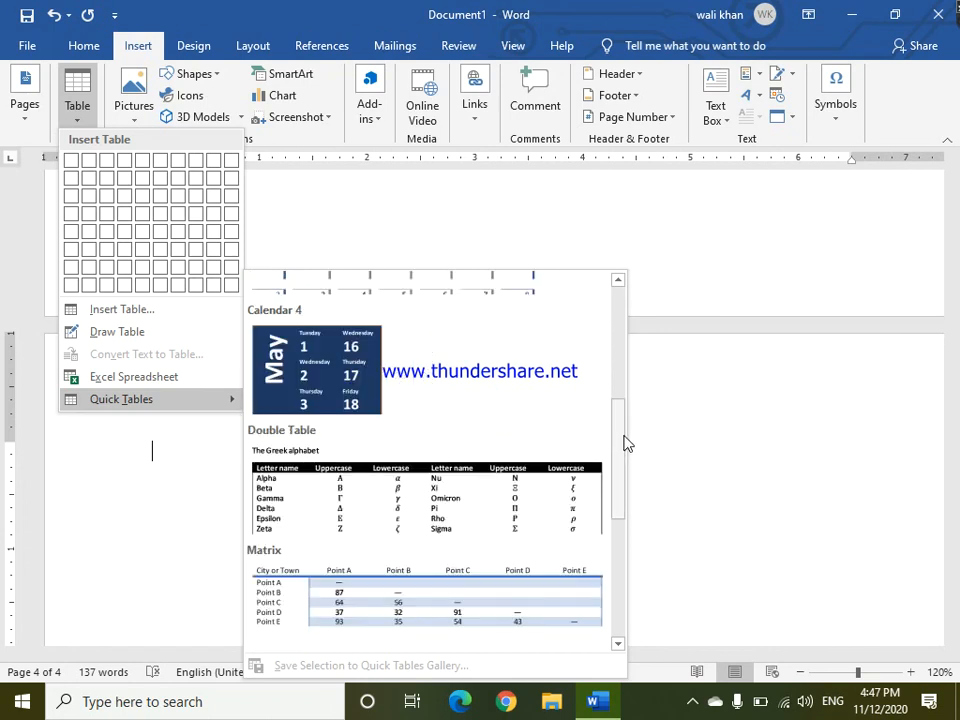
drag(626, 467, 632, 538)
scroll(634, 544, down, 2)
scroll(634, 613, down, 3)
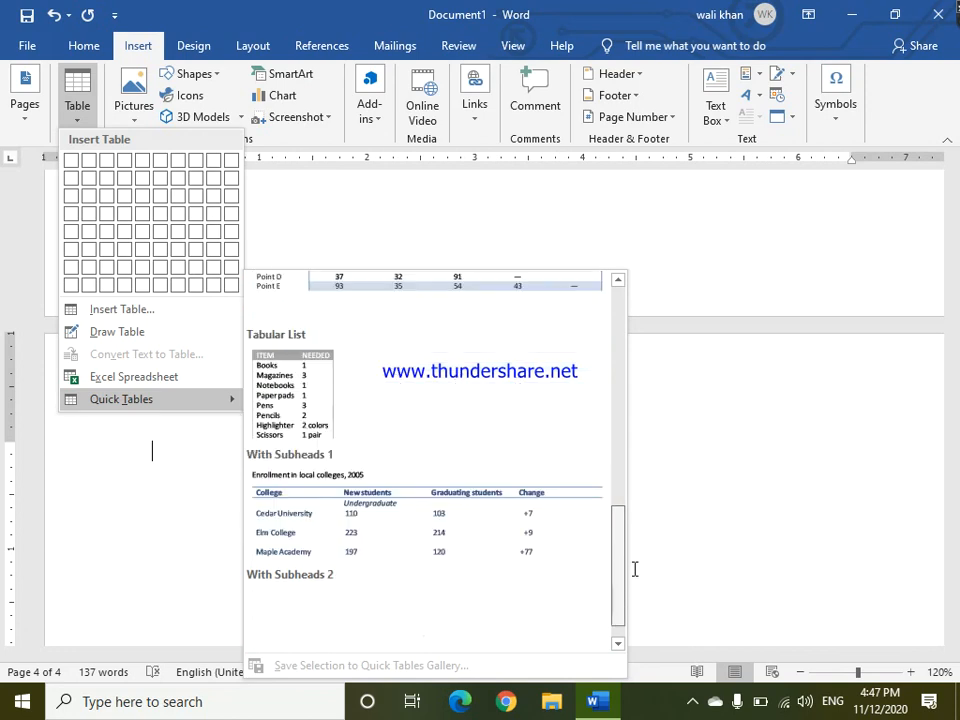
click(434, 627)
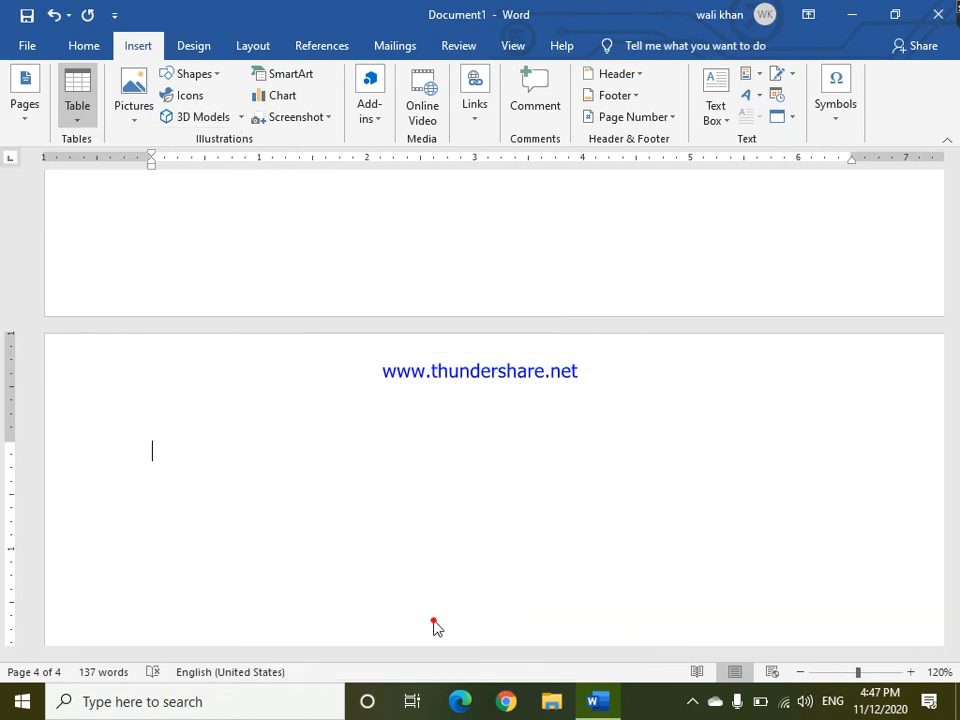
Insert a six-column, four-row table on the empty page.
drag(955, 468, 954, 422)
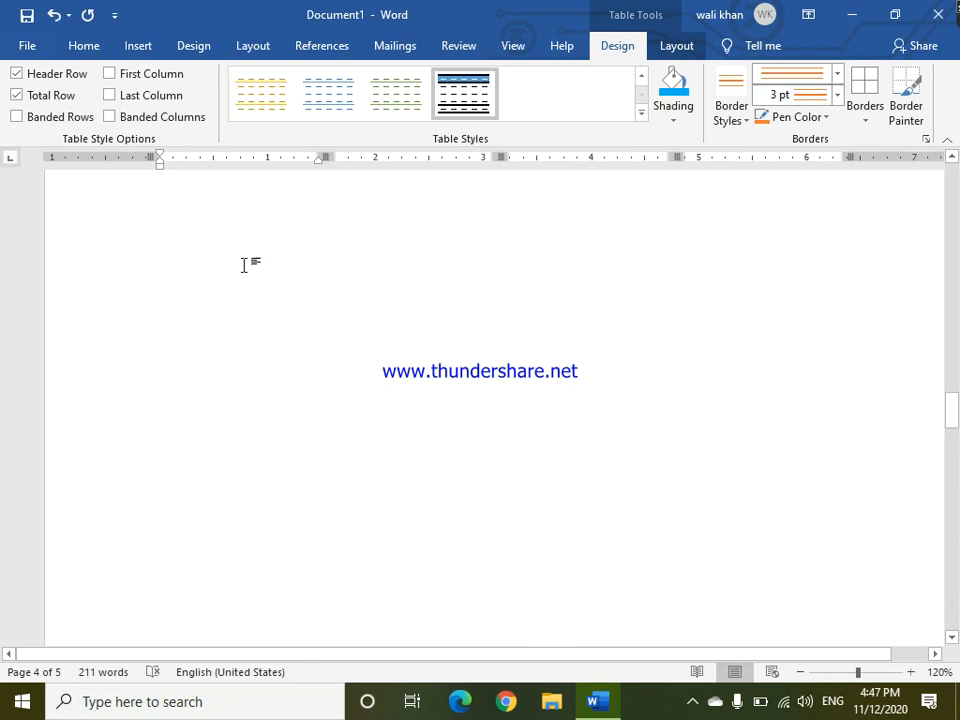
click(193, 281)
click(138, 46)
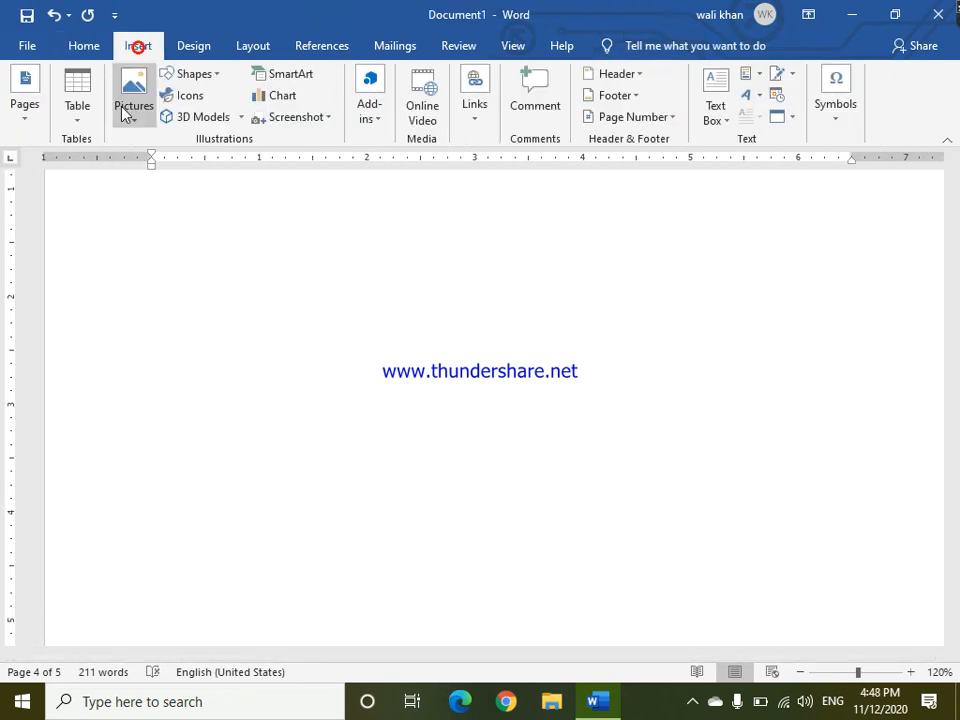
click(77, 105)
click(162, 212)
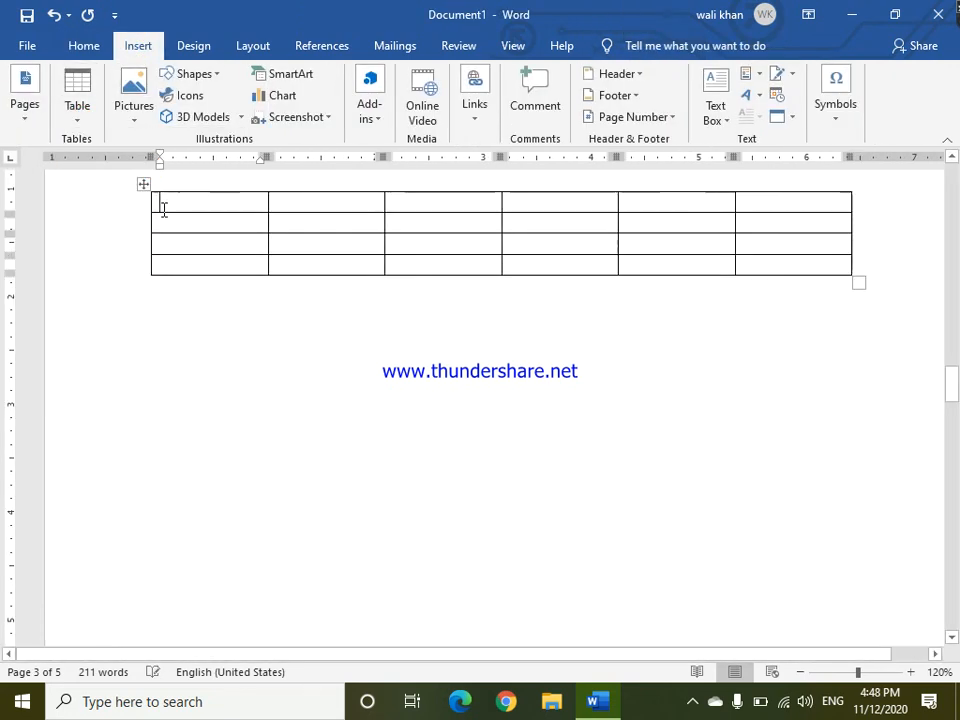
Apply a plain table style and fill the first cell with blue shading.
click(544, 97)
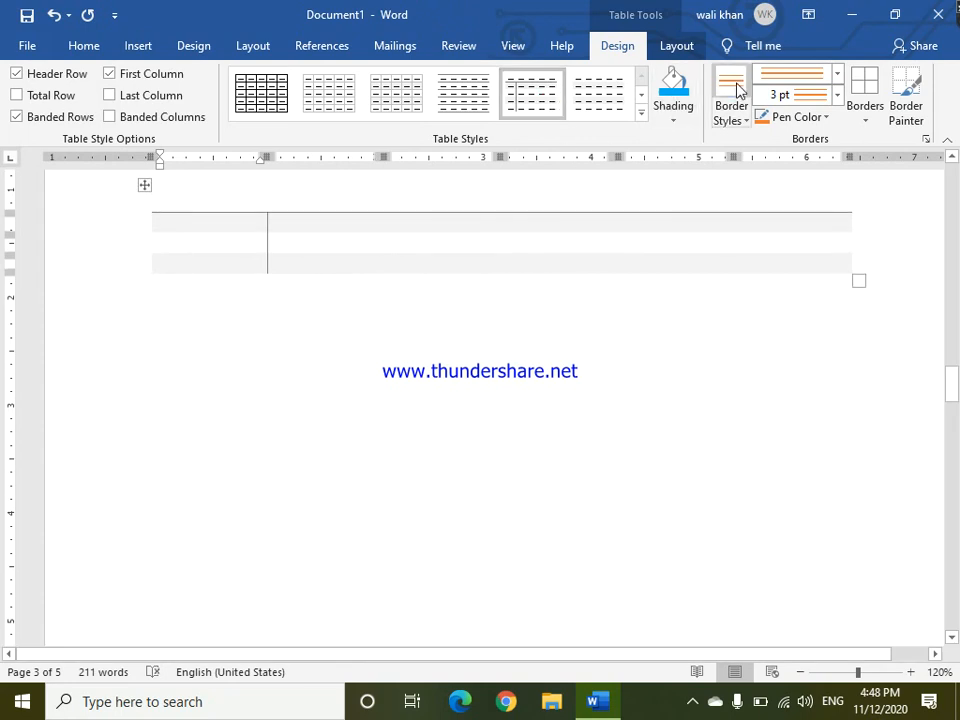
click(671, 95)
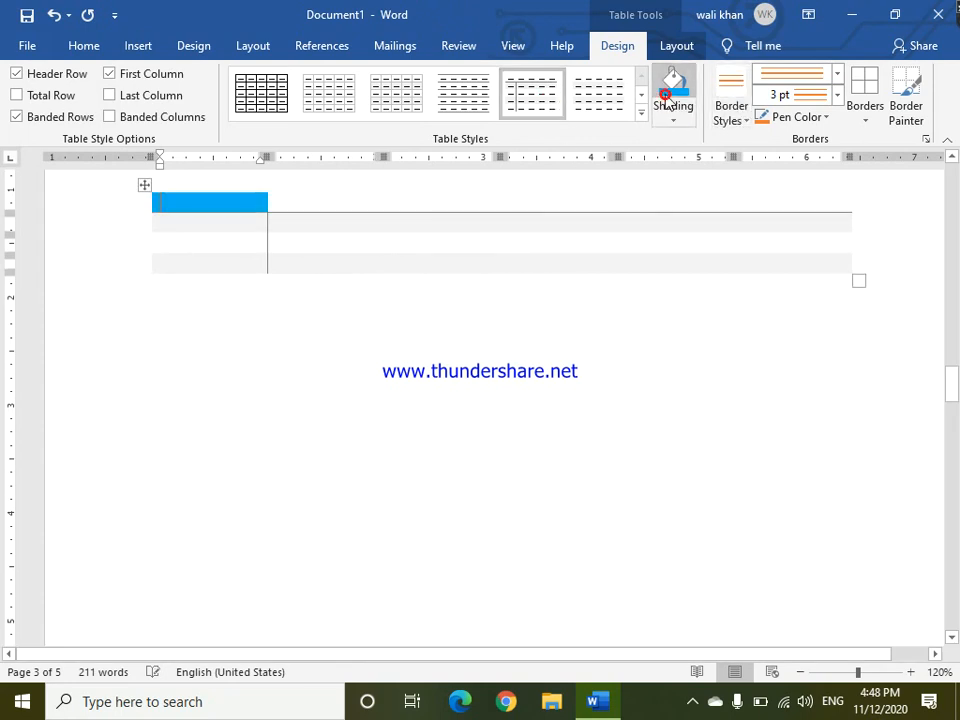
Add 3 pt orange borders around the first cell and type CEC in it.
click(866, 120)
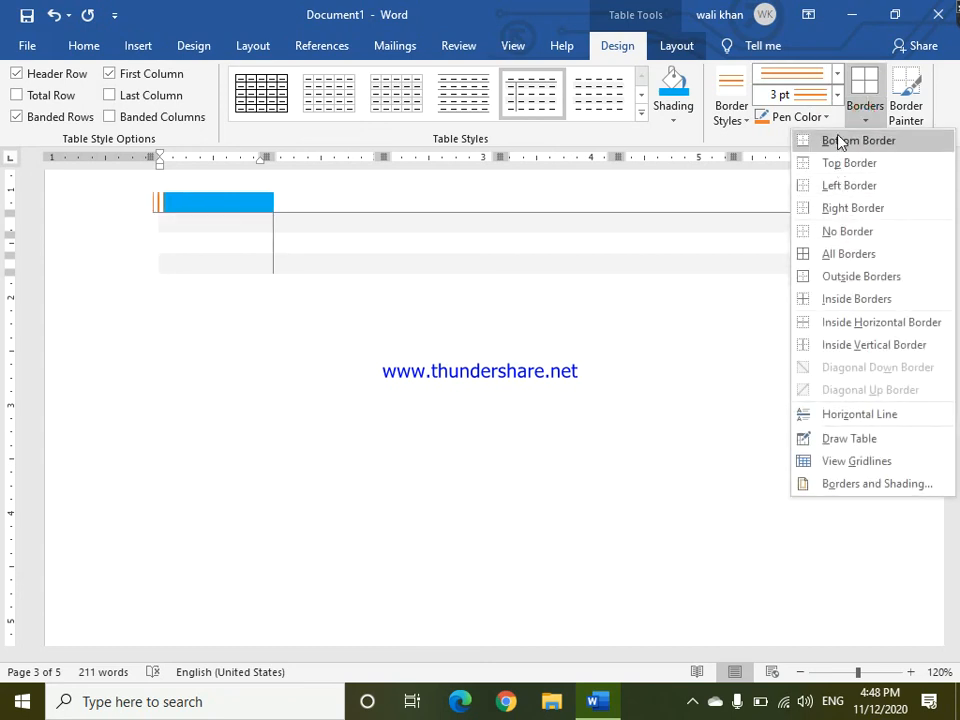
click(848, 261)
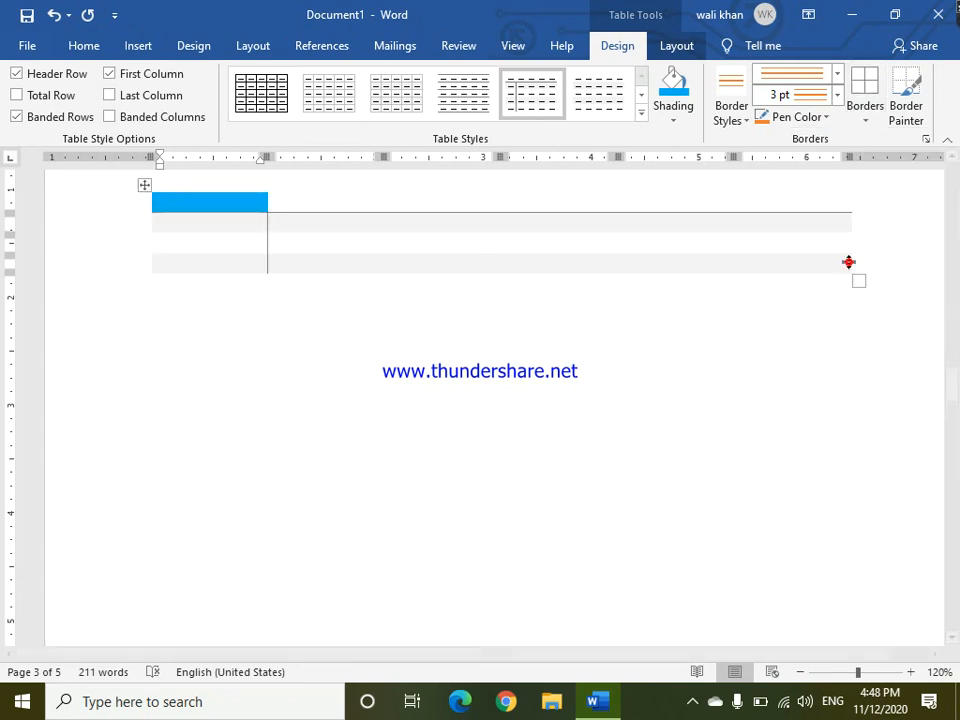
click(490, 499)
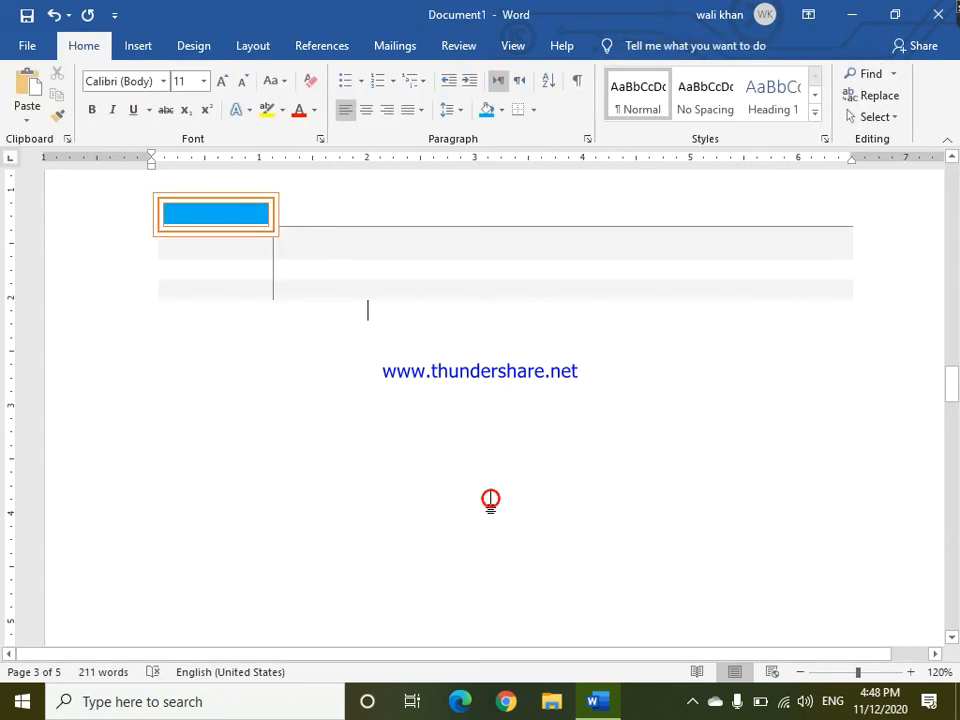
click(229, 221)
text(CEC)
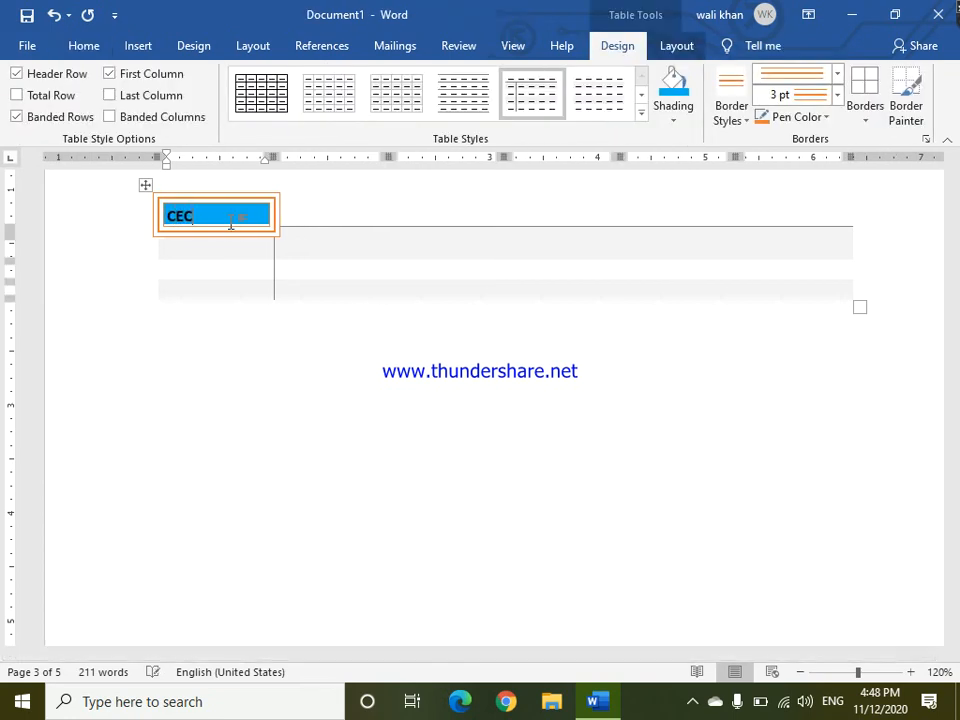
Select the whole table and save it to the Quick Tables gallery under the name cec.
drag(955, 387, 948, 362)
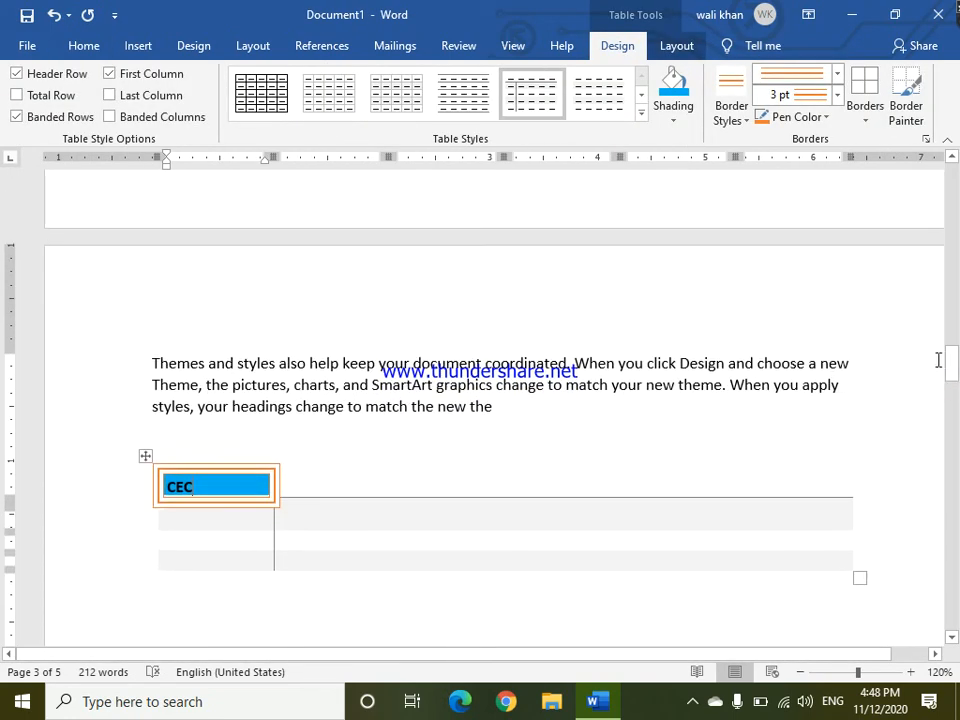
click(145, 456)
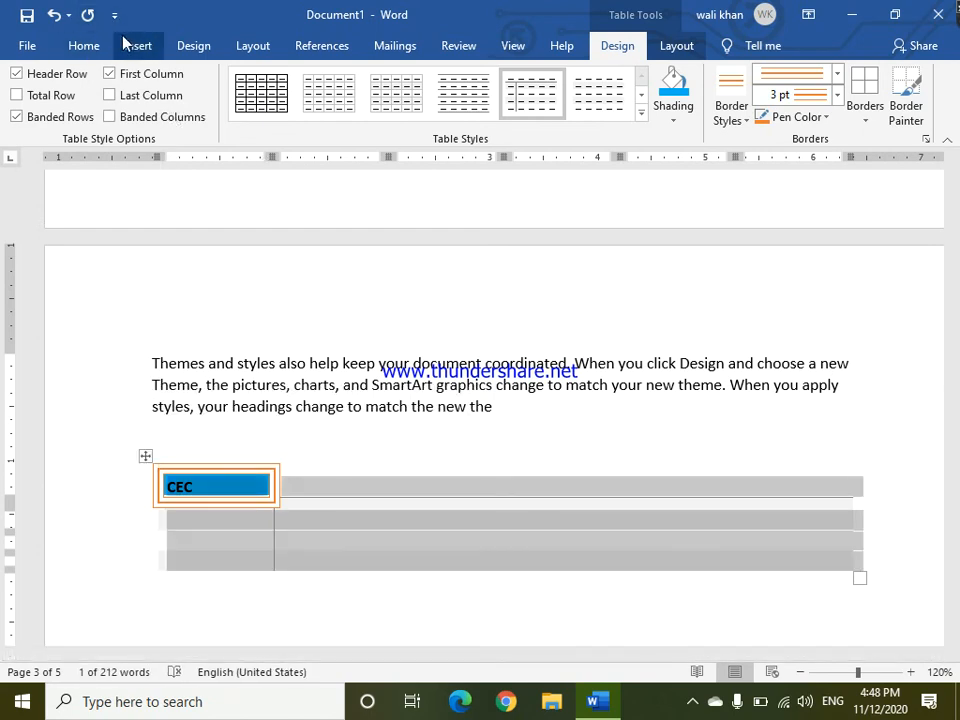
click(125, 45)
click(80, 100)
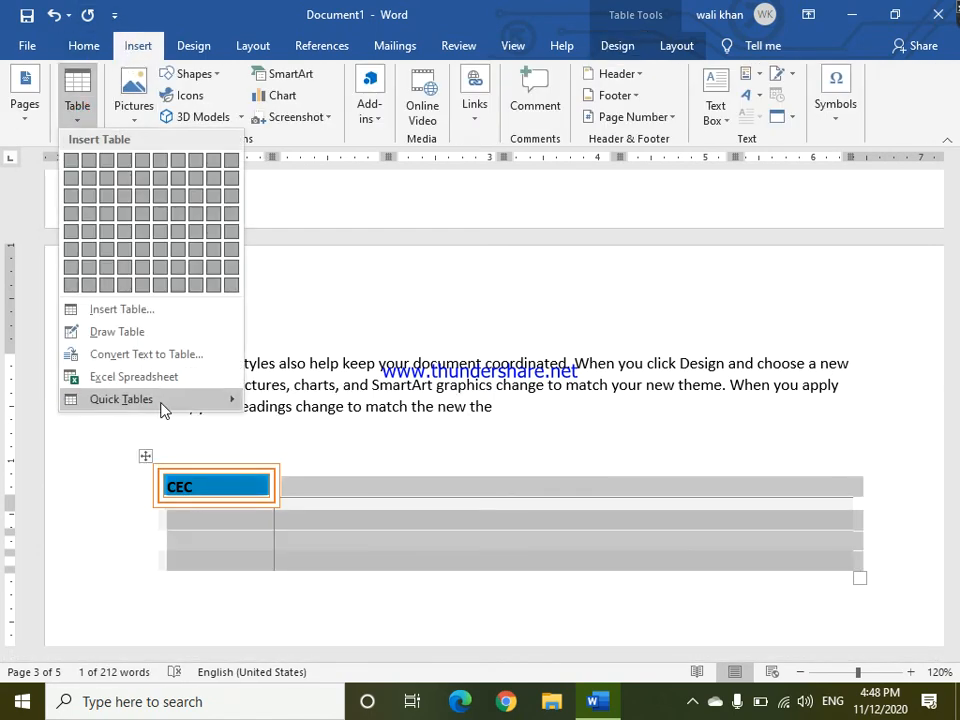
mouse_move(176, 406)
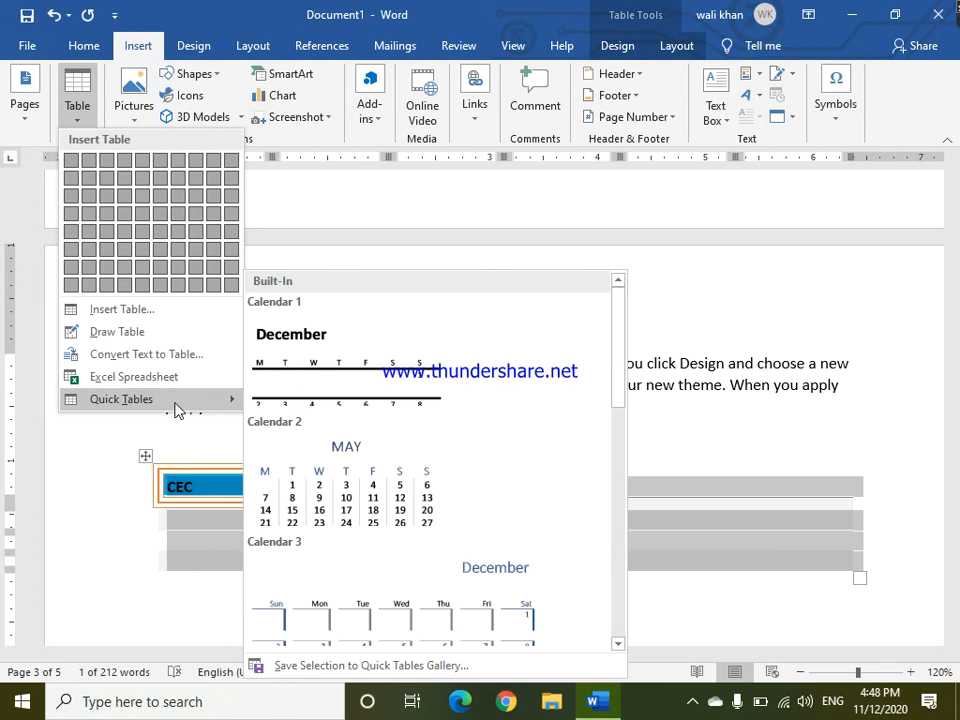
click(330, 666)
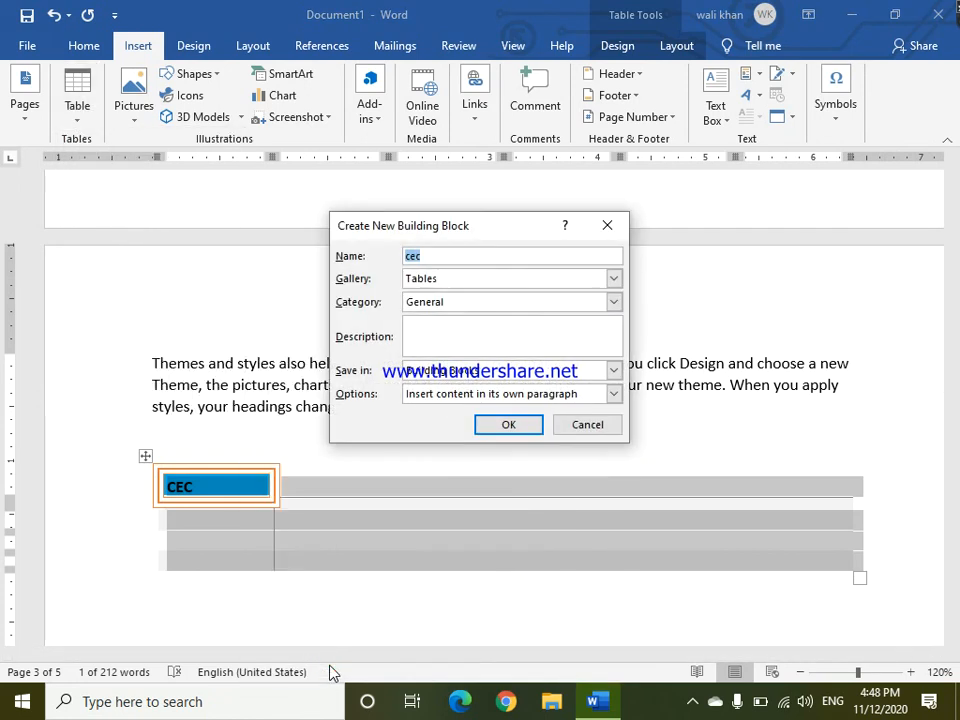
key(Return)
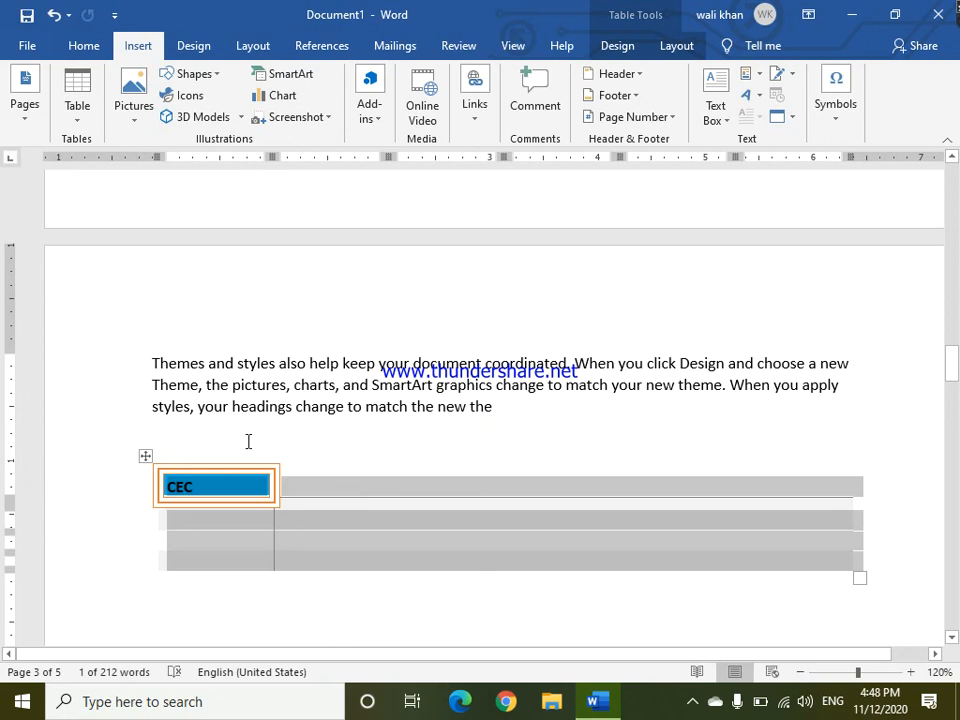
click(248, 441)
click(78, 110)
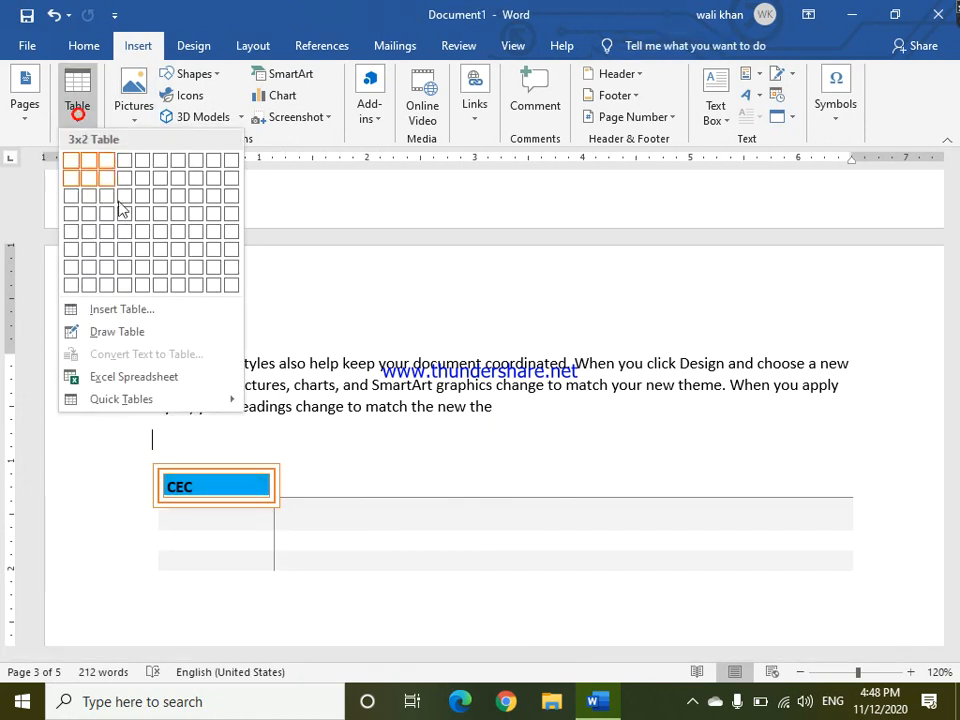
click(244, 495)
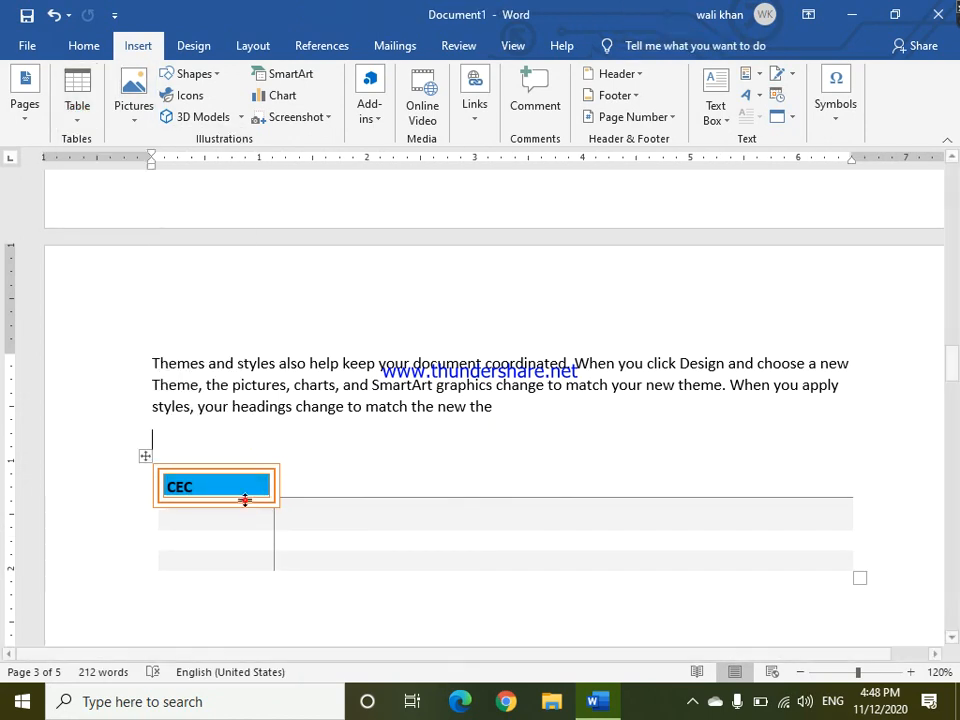
click(147, 456)
Insert two page breaks below the table.
click(221, 612)
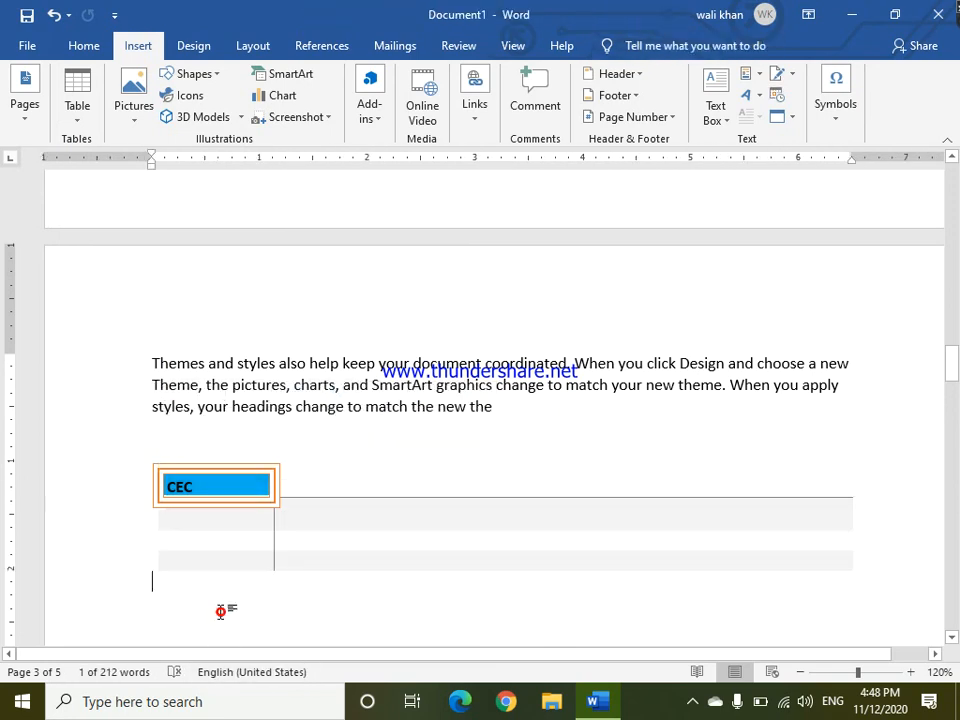
key(ctrl+Return)
key(ctrl+Return)
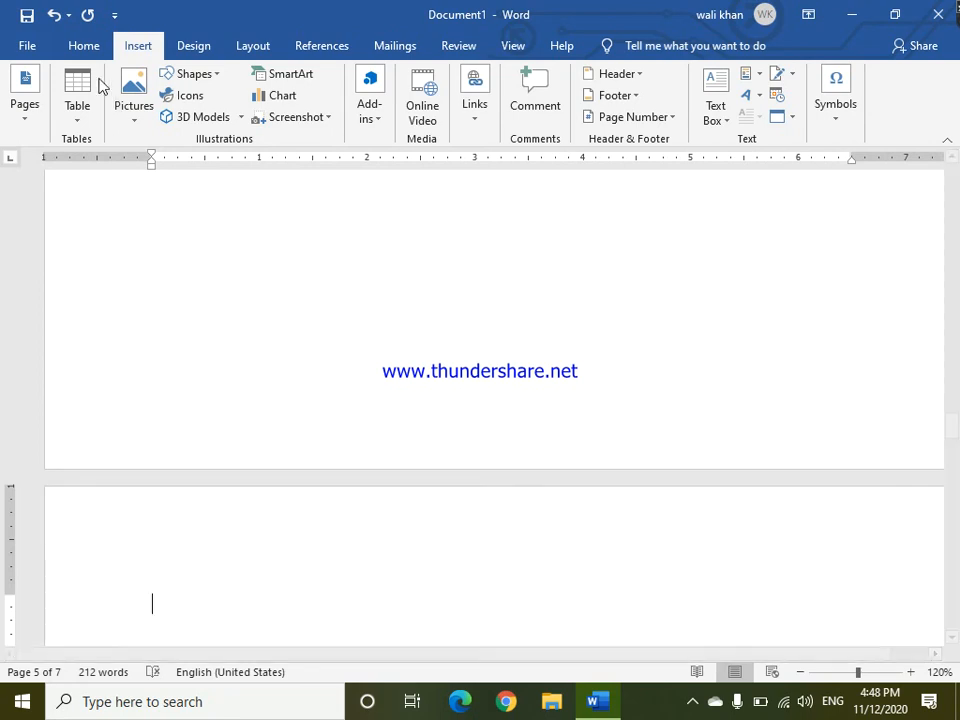
Insert the saved cec Quick Table on the new page.
click(77, 120)
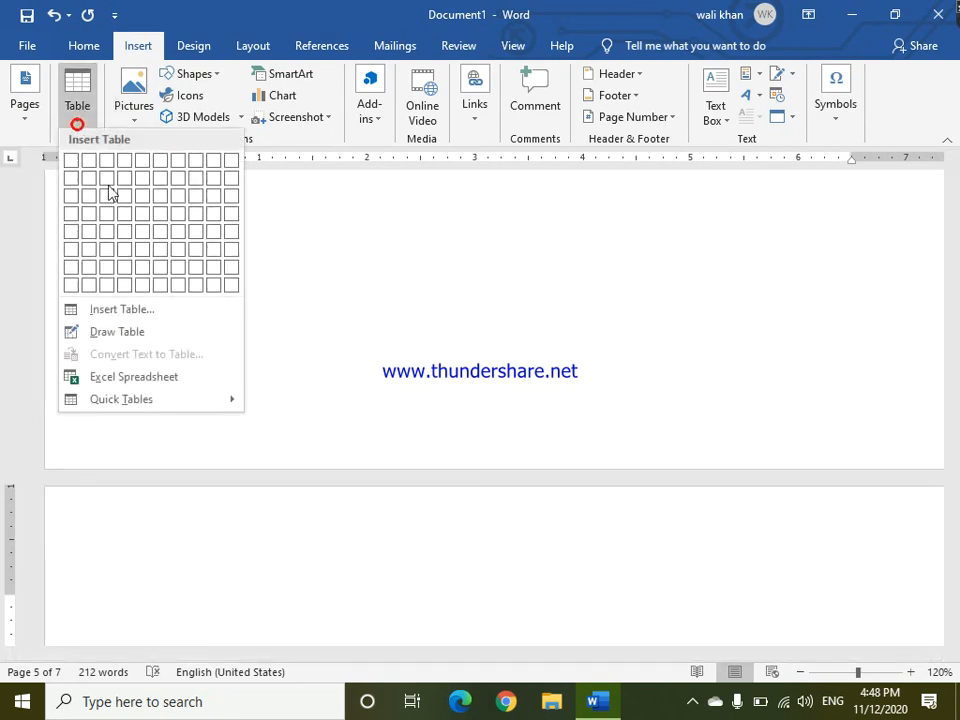
click(208, 398)
drag(617, 349, 620, 610)
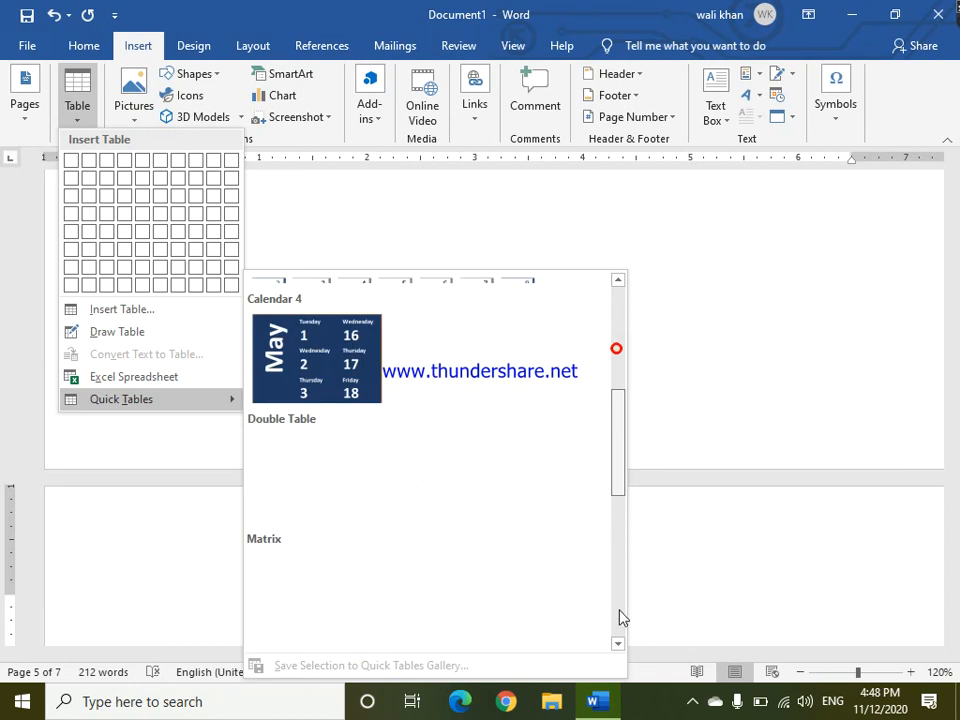
drag(621, 459, 621, 601)
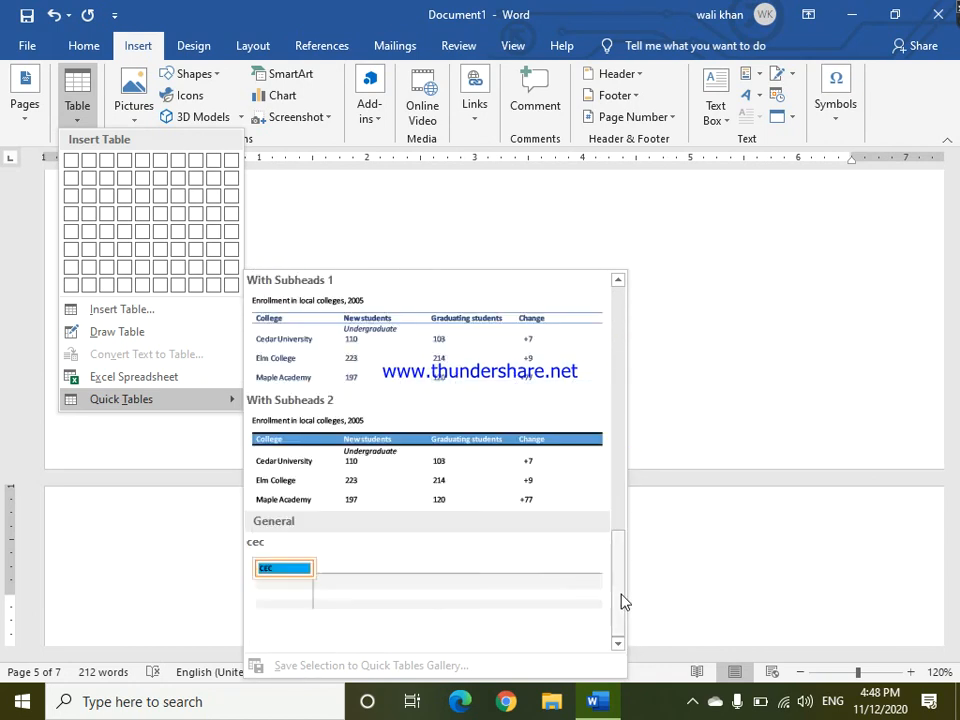
click(414, 617)
drag(955, 437, 956, 447)
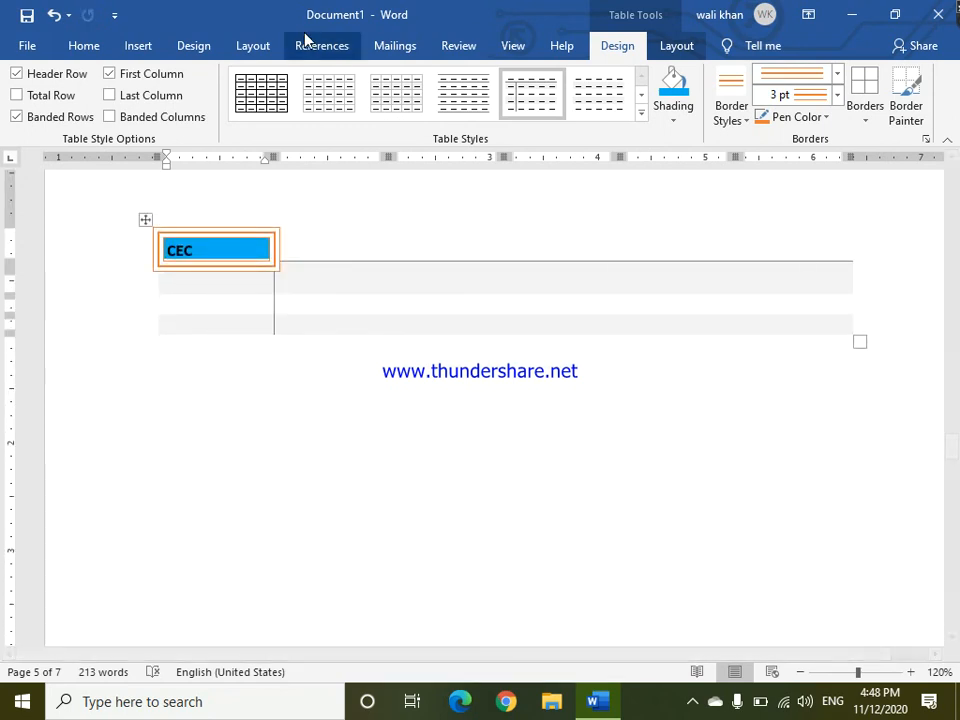
click(135, 45)
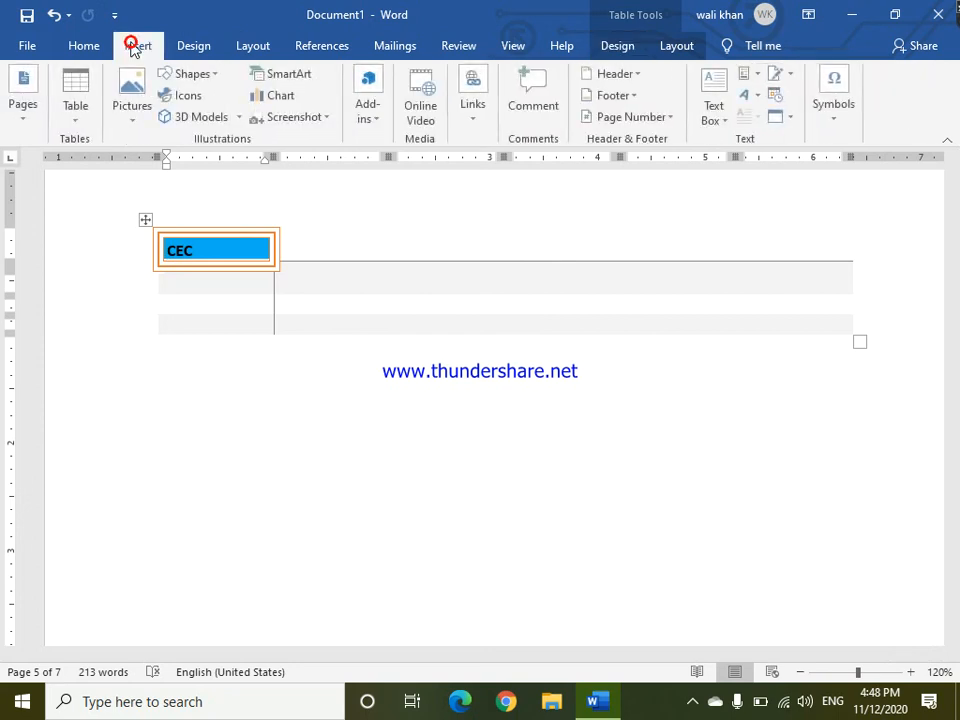
click(72, 120)
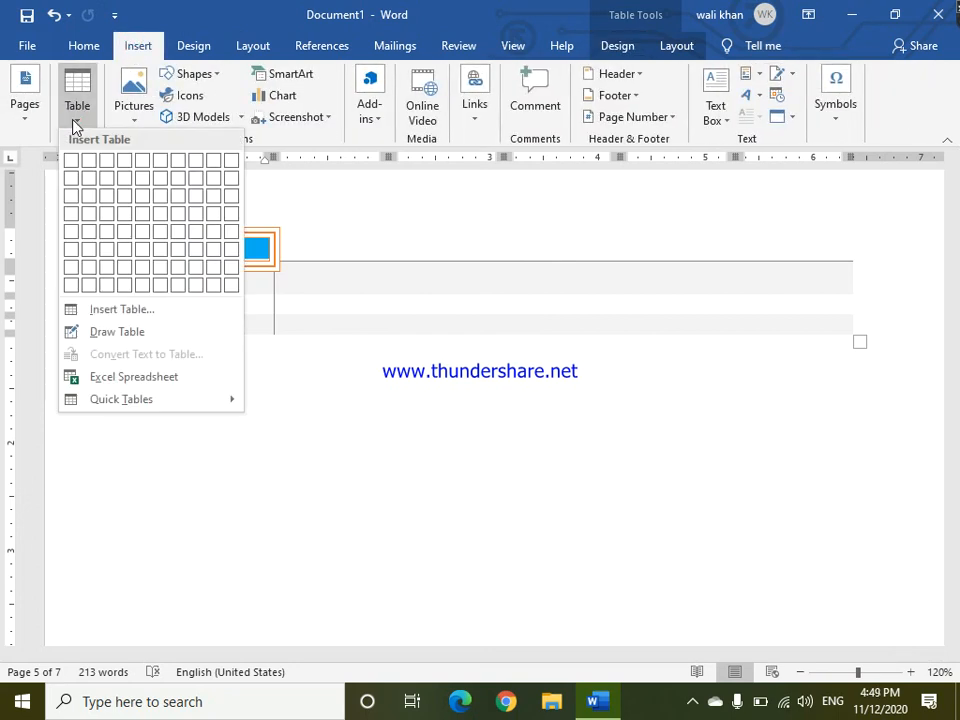
click(401, 490)
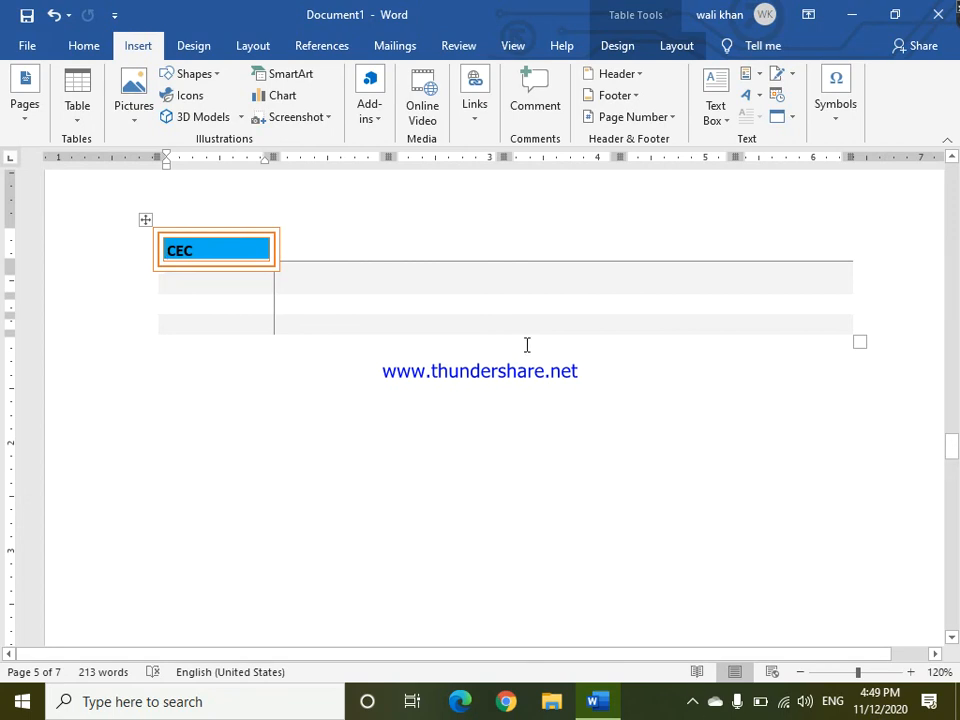
click(693, 702)
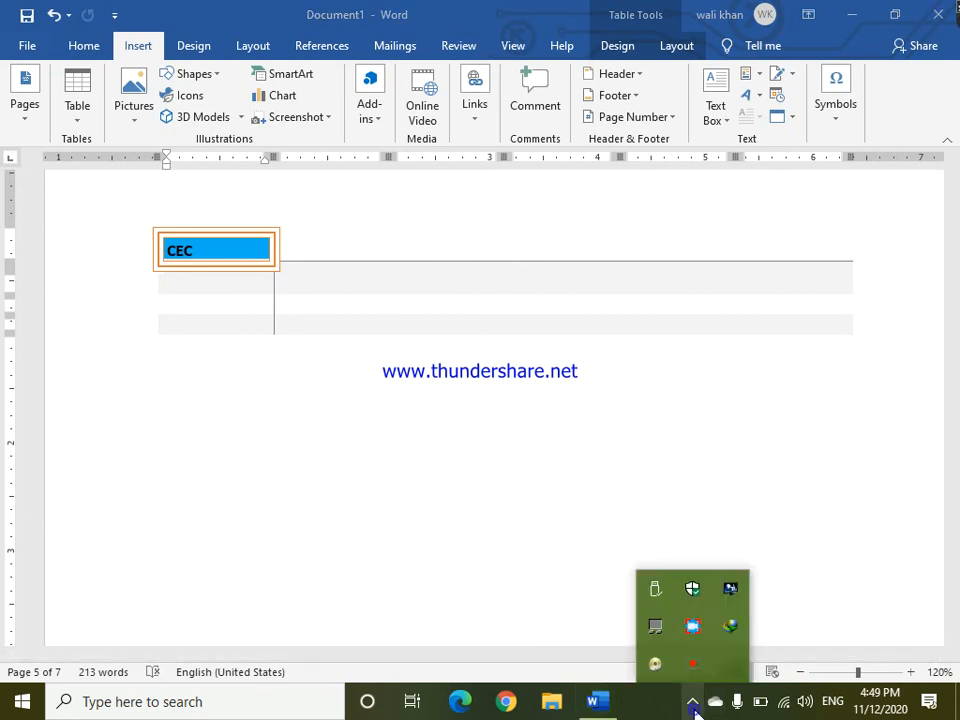
drag(696, 597, 692, 628)
click(693, 628)
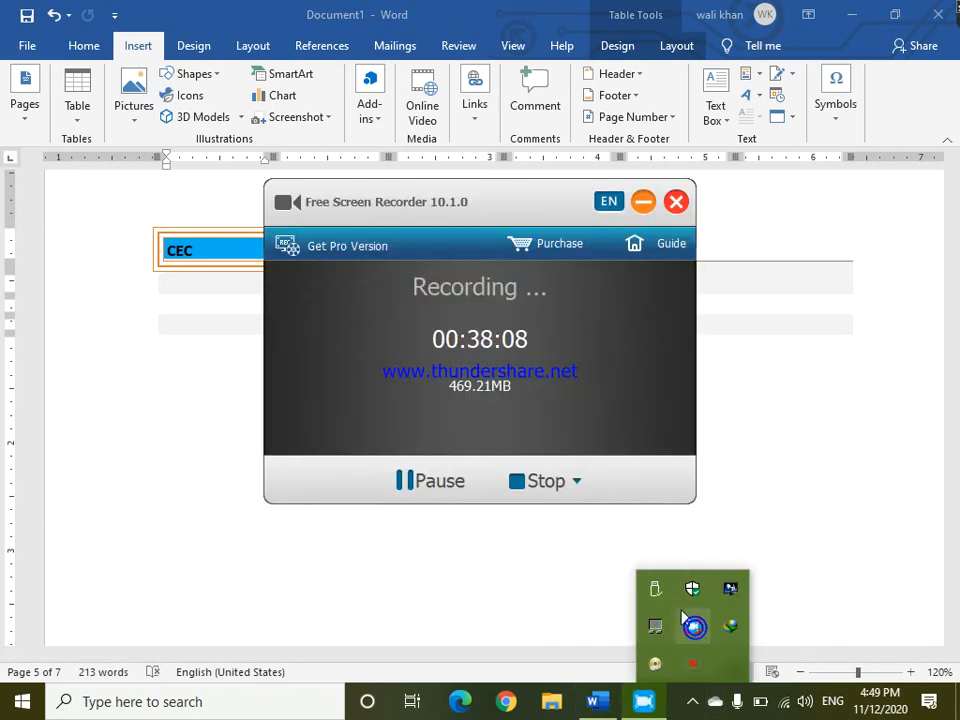